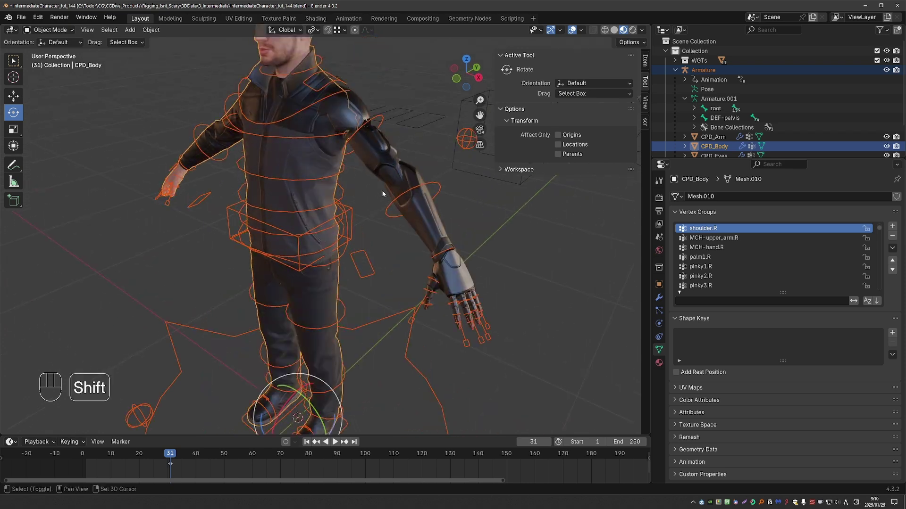
# - Select the mechanical arm mesh CPD_Arm and hide the WGTs collection in the viewport
pyautogui.click(399, 171)
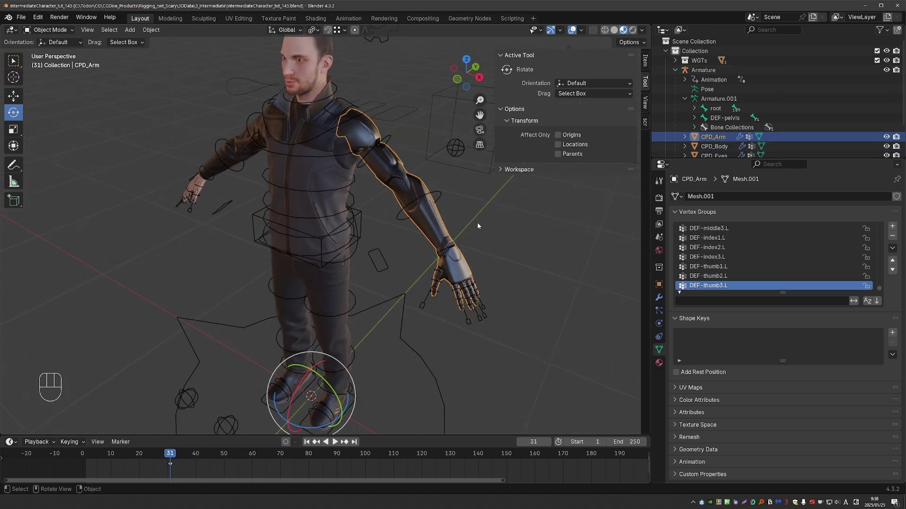
pyautogui.click(886, 61)
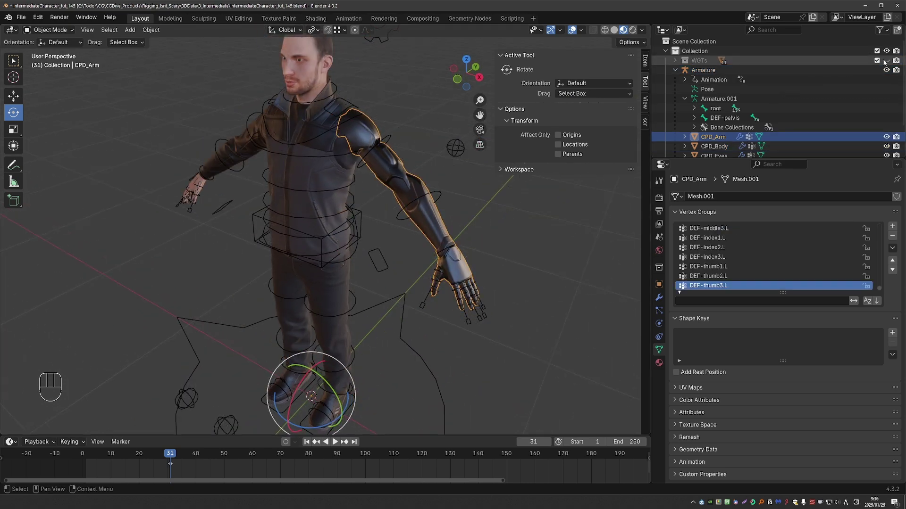
pyautogui.moveTo(398, 255); pyautogui.dragTo(398, 245, button='middle')
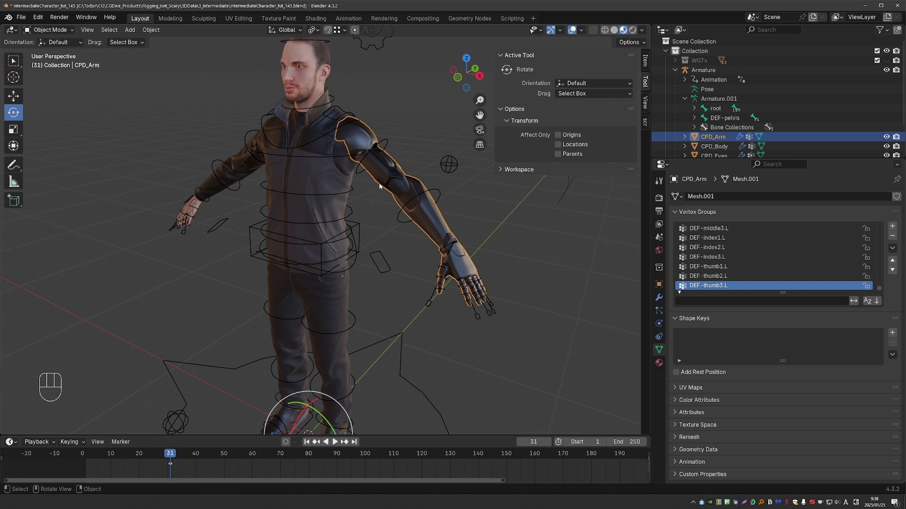
# - Try to parent the CPD_Arm mesh to the armature with automatic weights
pyautogui.press('shift')
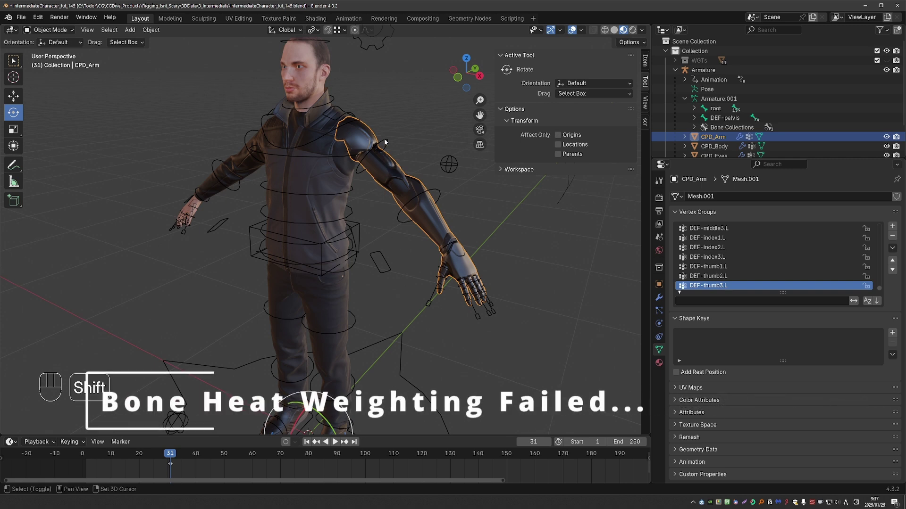
pyautogui.keyDown('shift'); pyautogui.click(385, 141); pyautogui.keyUp('shift')
pyautogui.hotkey('ctrl', 'p')
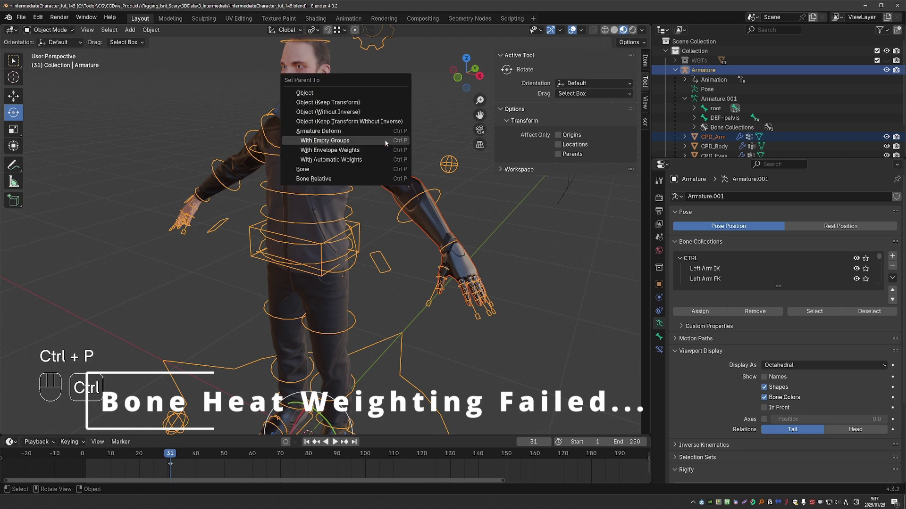
pyautogui.click(379, 159)
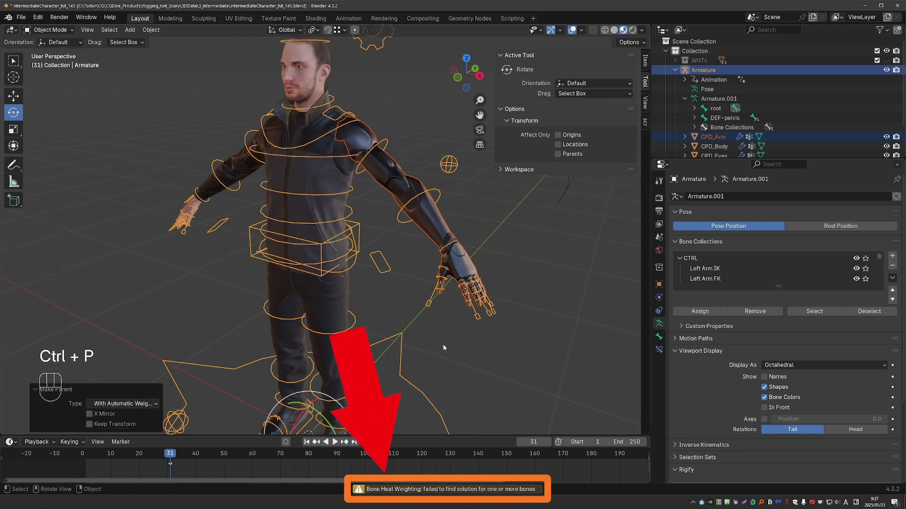
# - Examine the latest bone heat weighting report in the Info Log and close the log
pyautogui.click(451, 489)
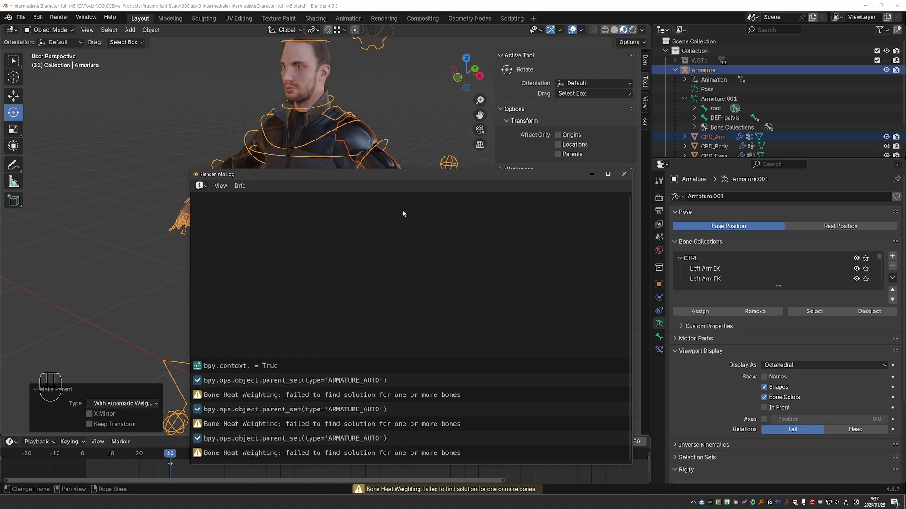
pyautogui.moveTo(395, 179); pyautogui.dragTo(373, 124)
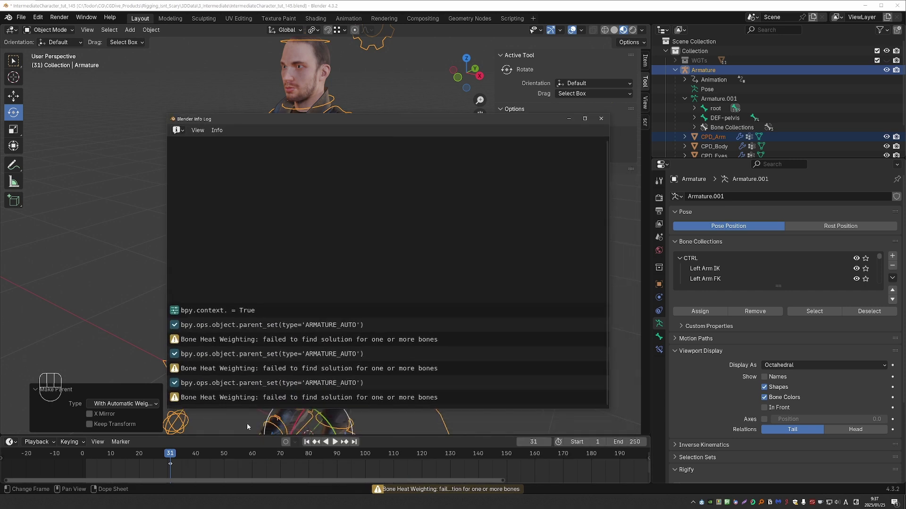
pyautogui.click(202, 399)
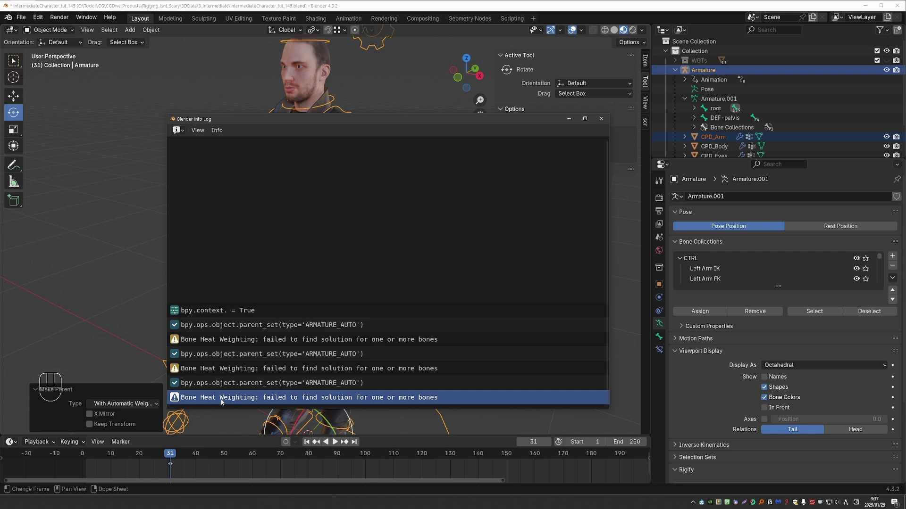
pyautogui.click(601, 118)
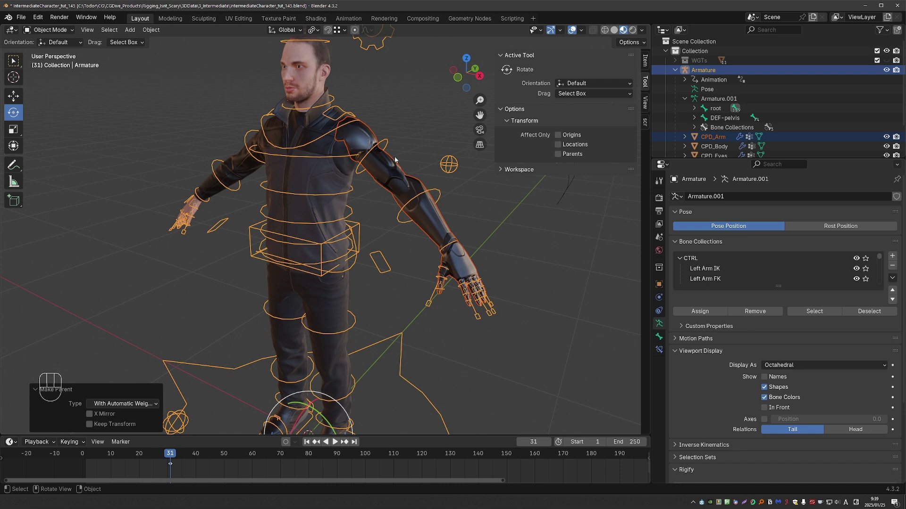
# - Inspect the mechanical arm's upper arm, lower arm and hand deform bones in Pose Mode and return to Object Mode
pyautogui.press('z')
pyautogui.press('Tab')
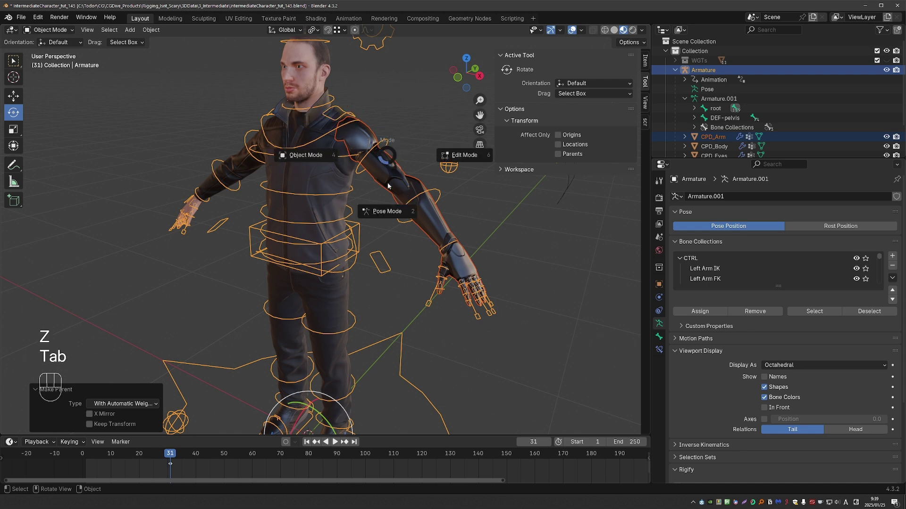
pyautogui.click(392, 214)
pyautogui.press('z')
pyautogui.press('z')
pyautogui.scroll(1, 379, 179)
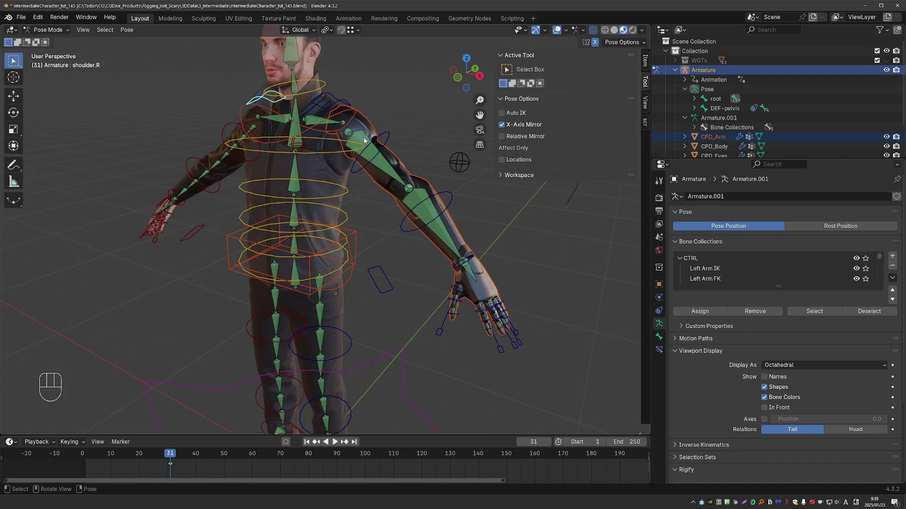
pyautogui.click(401, 163)
pyautogui.click(431, 217)
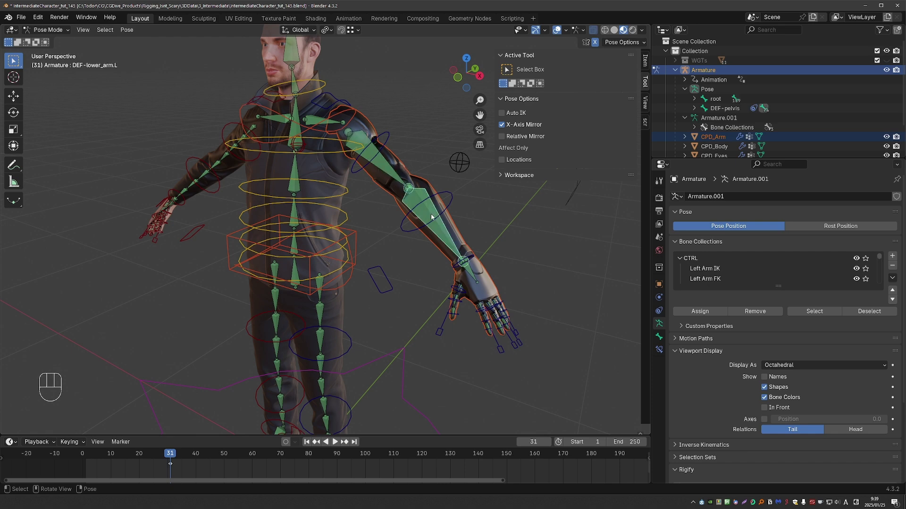
pyautogui.click(472, 271)
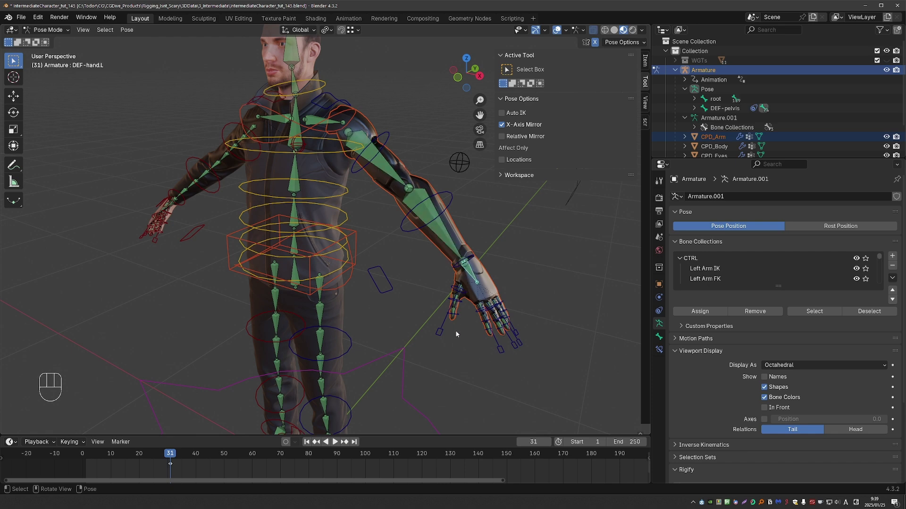
pyautogui.press('Tab')
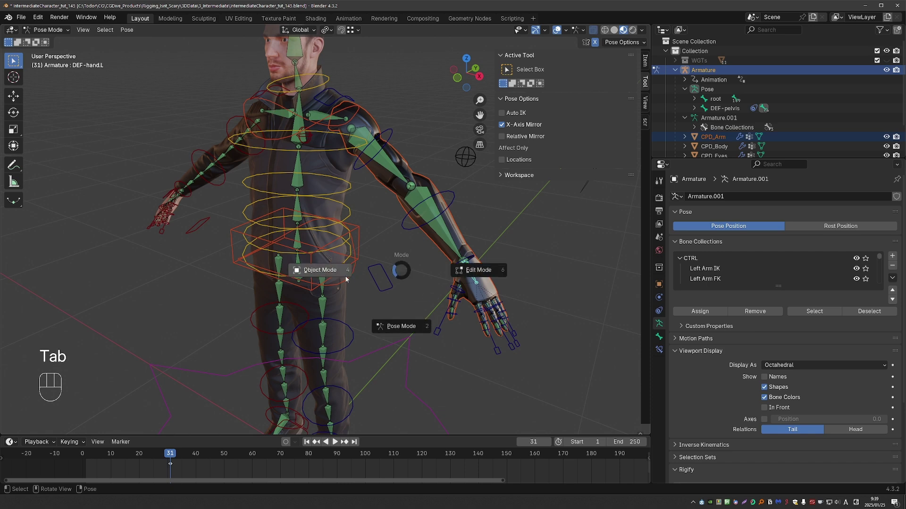
# - Select the CPD_Arm mesh alone and open it in Edit Mode
pyautogui.click(381, 170)
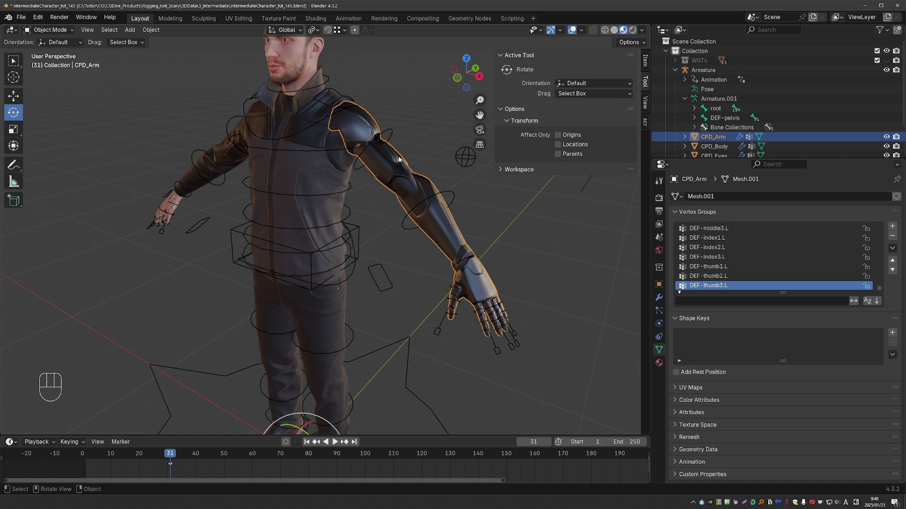
pyautogui.moveTo(377, 120); pyautogui.dragTo(361, 149, button='middle')
pyautogui.press('Tab')
pyautogui.click(465, 213)
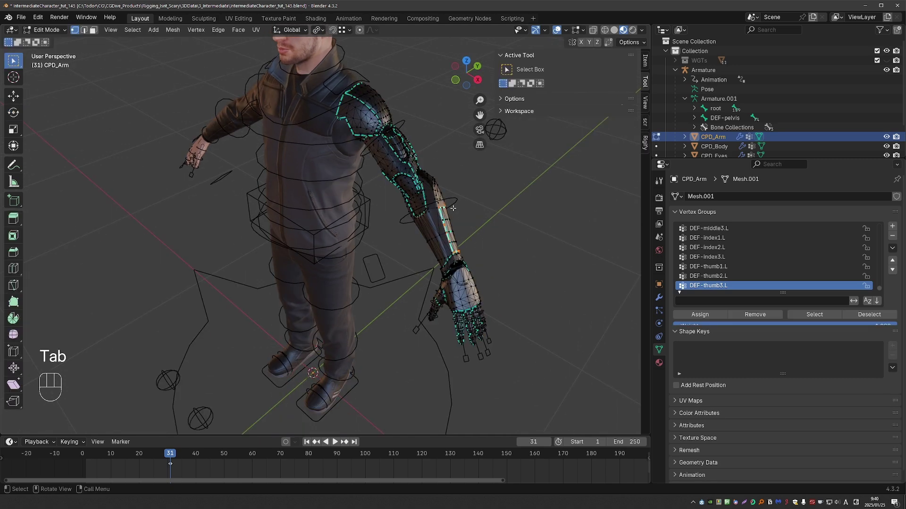
# - Select the linked shoulder and upper-arm shell pieces of CPD_Arm and check the selection with a cancelled trial move
pyautogui.scroll(2, 448, 192)
pyautogui.hotkey('alt', 'a')
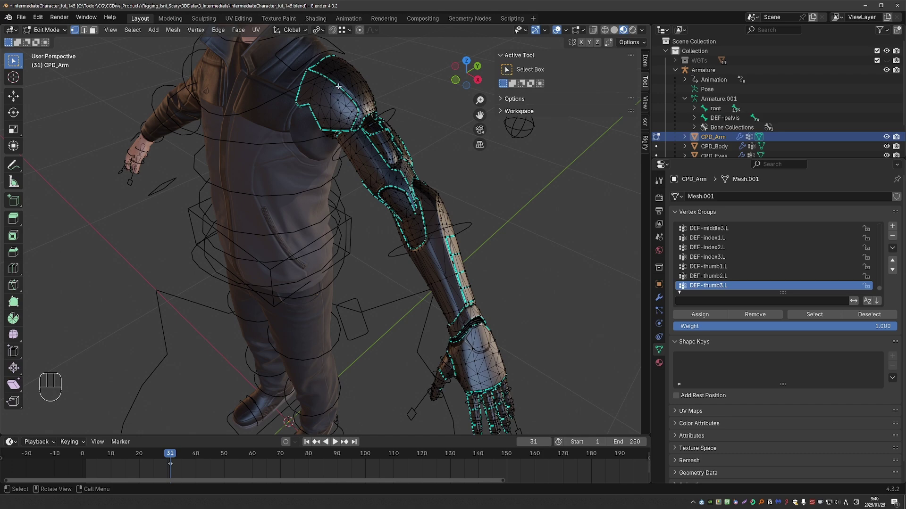
pyautogui.press('l')
pyautogui.press('l')
pyautogui.press('l')
pyautogui.press('l')
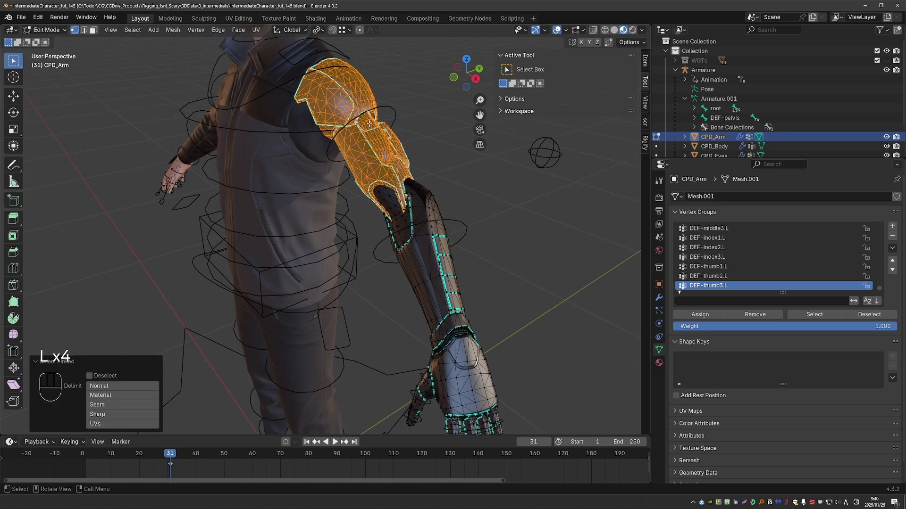
pyautogui.moveTo(368, 142); pyautogui.dragTo(330, 208, button='middle')
pyautogui.press('g')
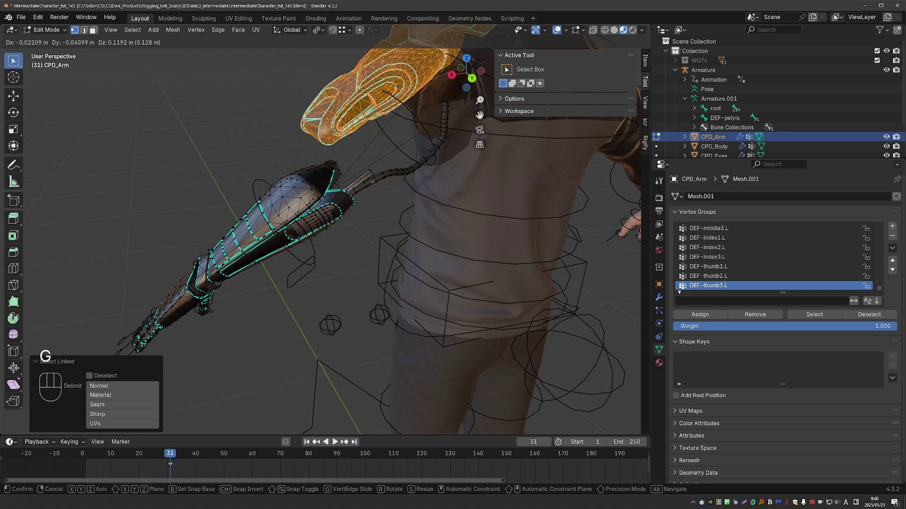
pyautogui.rightClick(309, 163)
# - Switch to face selection and add the linked faces of the metal piston rod above the elbow to the selection
pyautogui.scroll(4, 330, 161)
pyautogui.keyDown('shift'); pyautogui.moveTo(384, 113); pyautogui.dragTo(387, 171, button='middle'); pyautogui.keyUp('shift')
pyautogui.scroll(2, 387, 172)
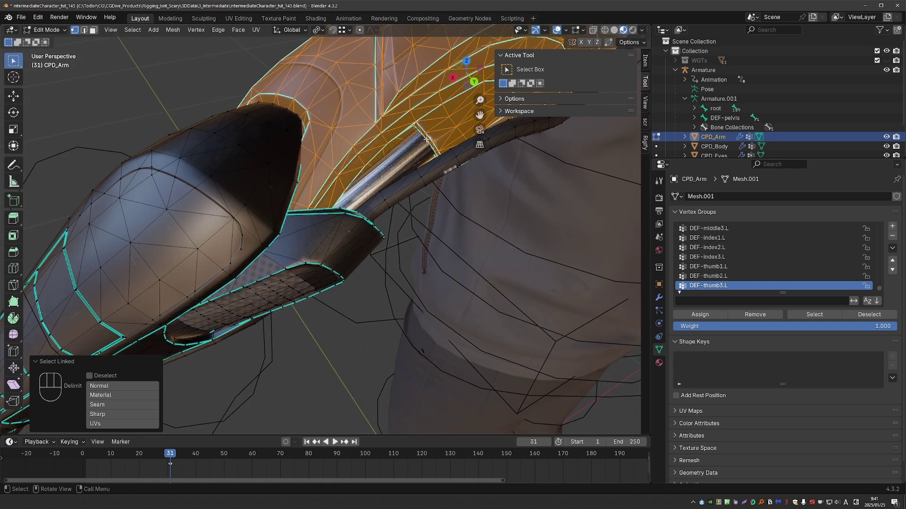
pyautogui.press('l')
pyautogui.hotkey('ctrl', 'z')
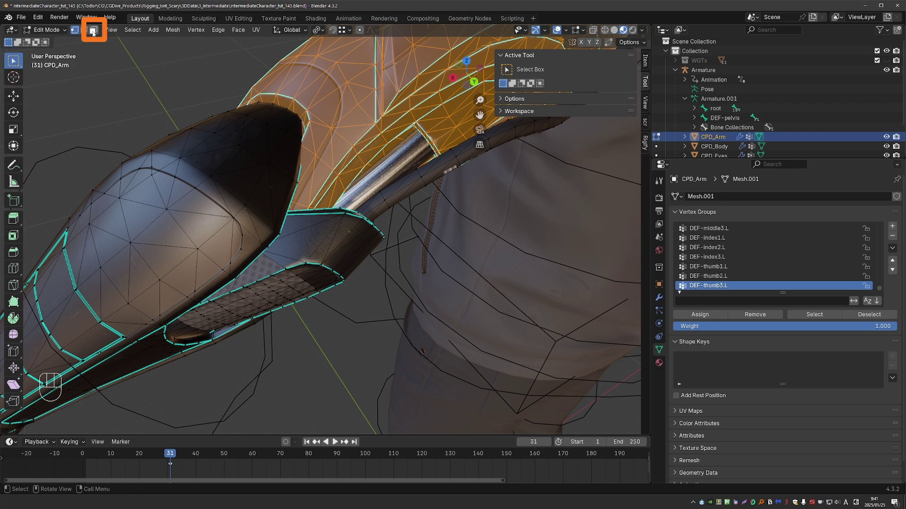
pyautogui.click(93, 33)
pyautogui.press('l')
pyautogui.press('l')
pyautogui.scroll(-4, 392, 158)
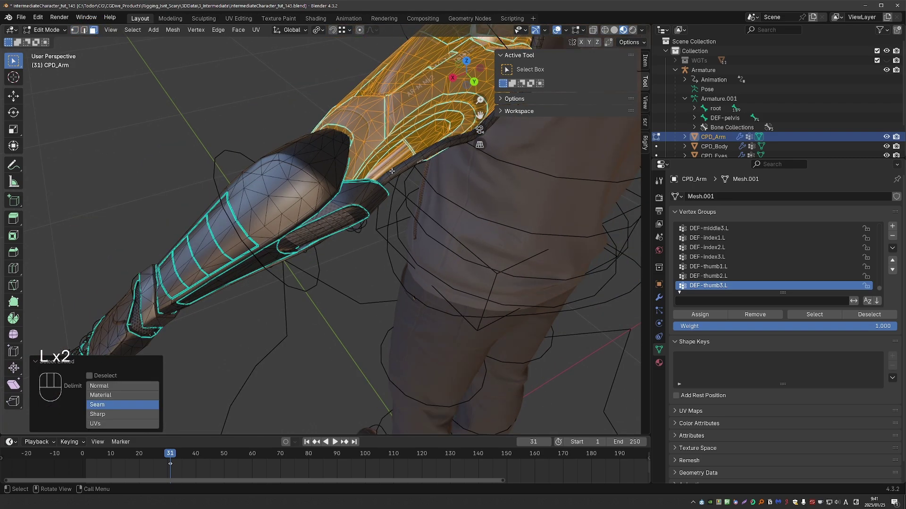
# - Check which parts the upper-arm selection contains with trial moves from several angles, cancelling each one
pyautogui.moveTo(392, 171); pyautogui.dragTo(384, 153, button='middle')
pyautogui.press('g')
pyautogui.rightClick(347, 189)
pyautogui.moveTo(347, 189); pyautogui.dragTo(451, 220, button='middle')
pyautogui.scroll(-2, 450, 220)
pyautogui.press('g')
pyautogui.rightClick(432, 203)
pyautogui.press('g')
pyautogui.rightClick(415, 189)
pyautogui.scroll(-3, 413, 188)
pyautogui.moveTo(408, 188); pyautogui.dragTo(412, 187, button='middle')
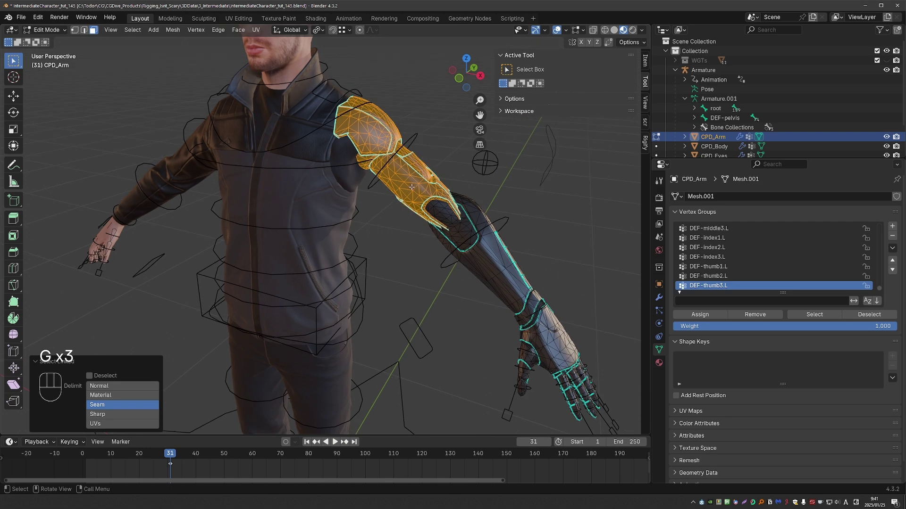
# - Separate the selected shoulder and upper-arm pieces into their own object
pyautogui.press('p')
pyautogui.press('p')
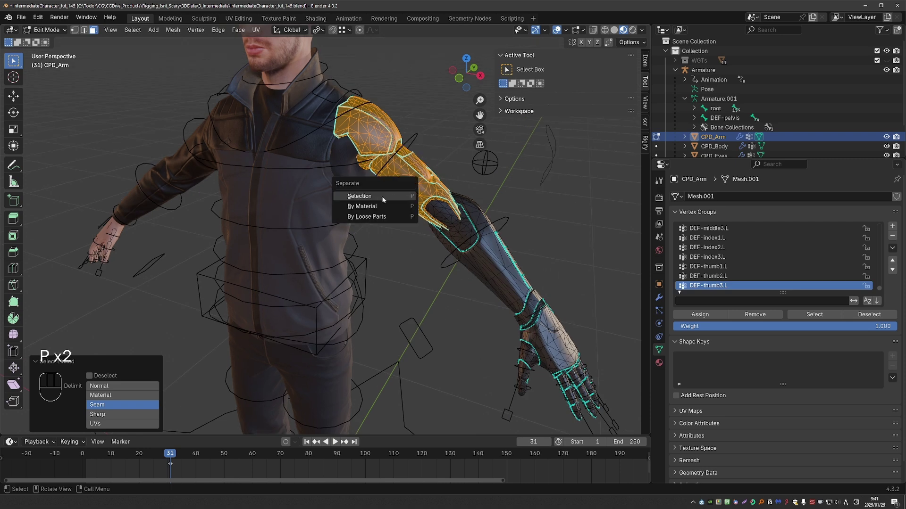
pyautogui.click(382, 197)
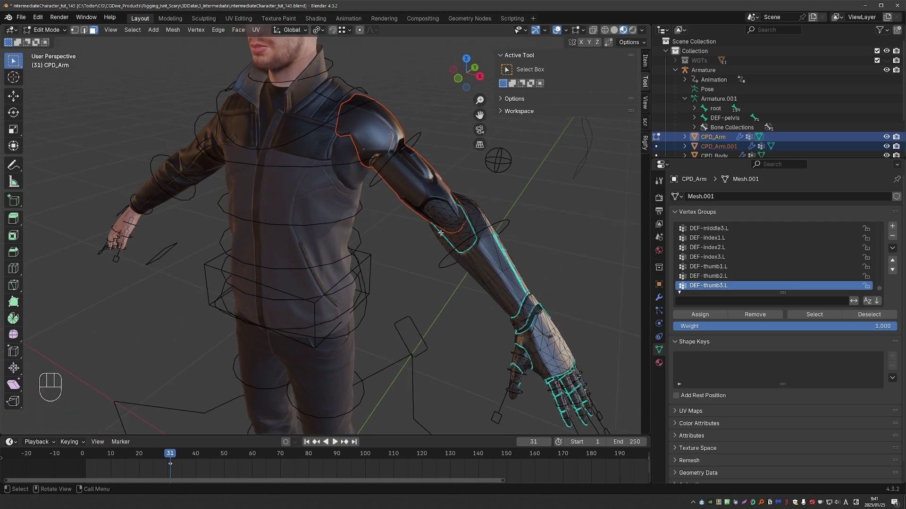
# - Leave Edit Mode, select only the remaining CPD_Arm mesh and reopen it in Edit Mode
pyautogui.moveTo(456, 228); pyautogui.dragTo(461, 225, button='middle')
pyautogui.press('Tab')
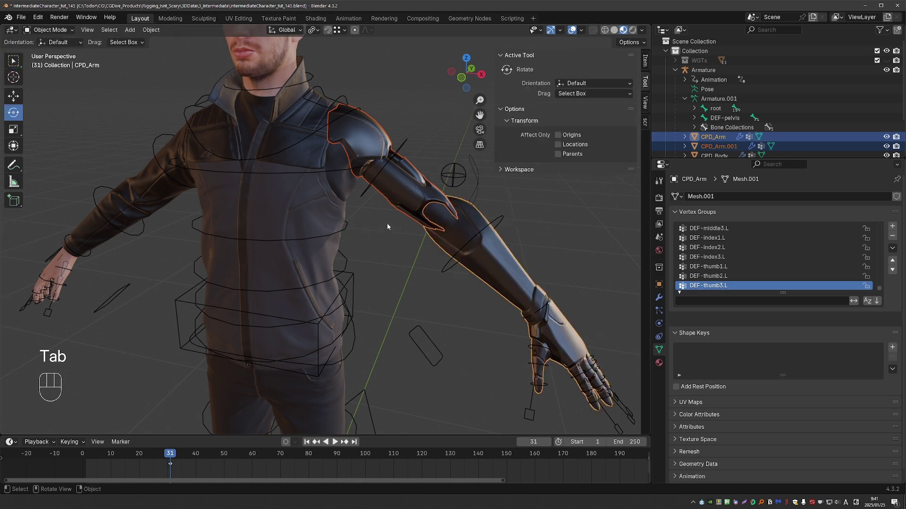
pyautogui.press('Tab')
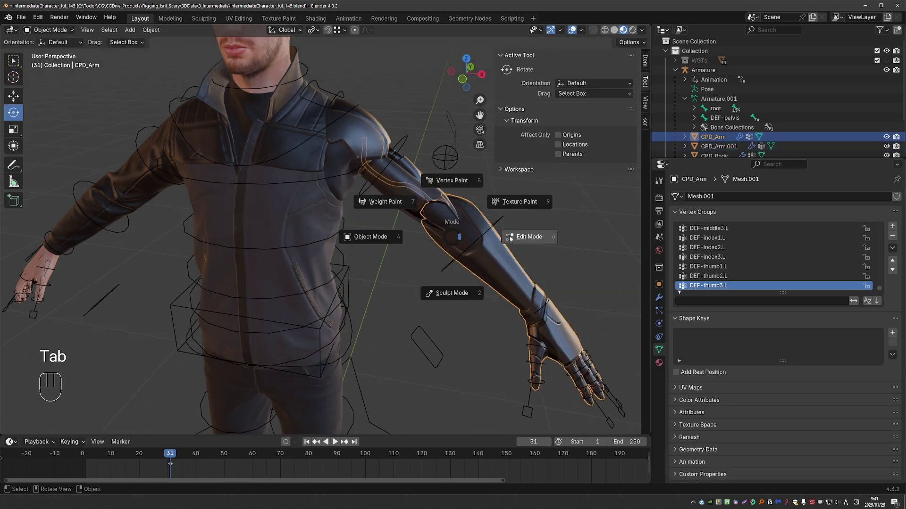
pyautogui.click(515, 239)
# - Select the linked faces of the inner elbow piece and check them with a cancelled trial move
pyautogui.moveTo(515, 239); pyautogui.dragTo(472, 242, button='middle')
pyautogui.scroll(3, 466, 228)
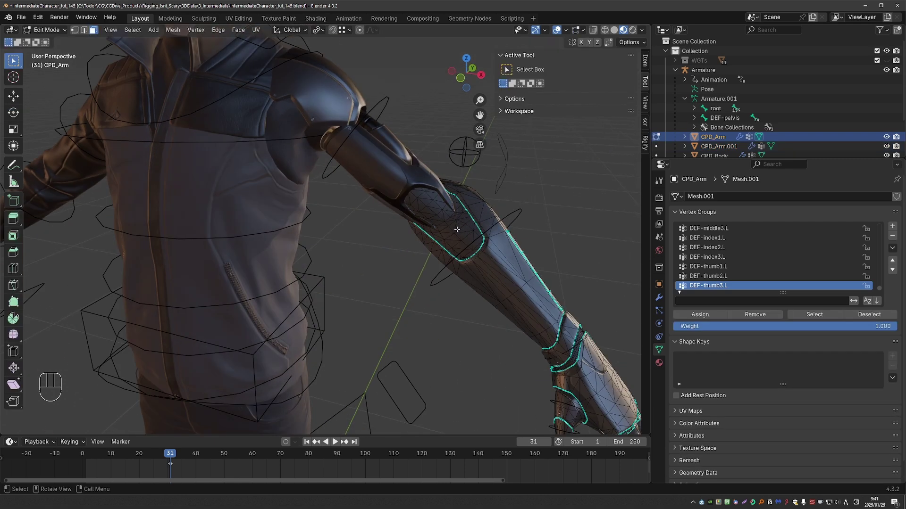
pyautogui.press('l')
pyautogui.scroll(1, 454, 227)
pyautogui.press('g')
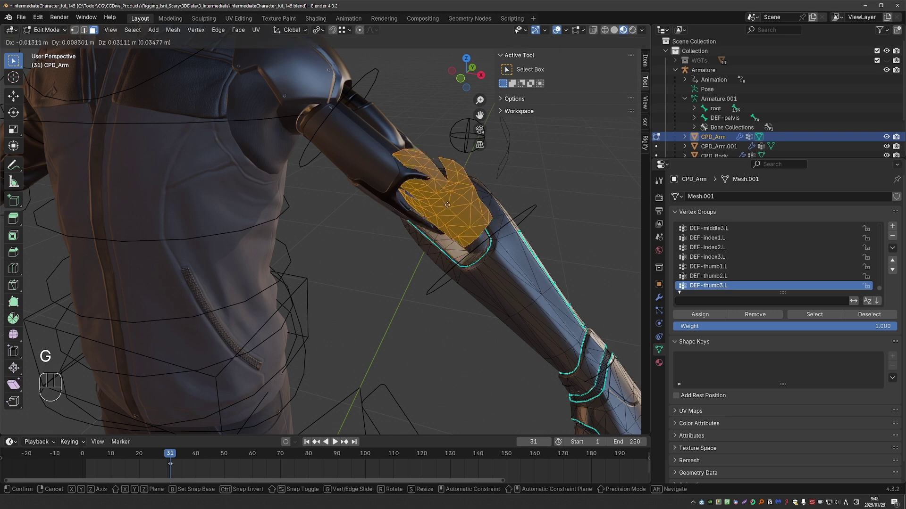
pyautogui.rightClick(438, 231)
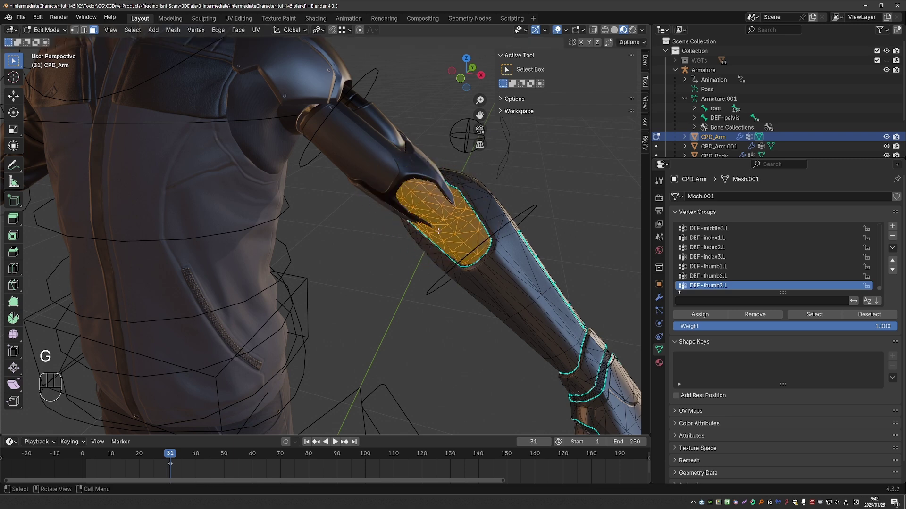
pyautogui.press('d')
pyautogui.moveTo(465, 198)
pyautogui.mouseDown()
pyautogui.moveTo(422, 223)
pyautogui.moveTo(464, 201)
pyautogui.mouseUp()
pyautogui.hotkey('ctrl', 'z')
# - Separate the selected inner elbow piece into its own object
pyautogui.press('p')
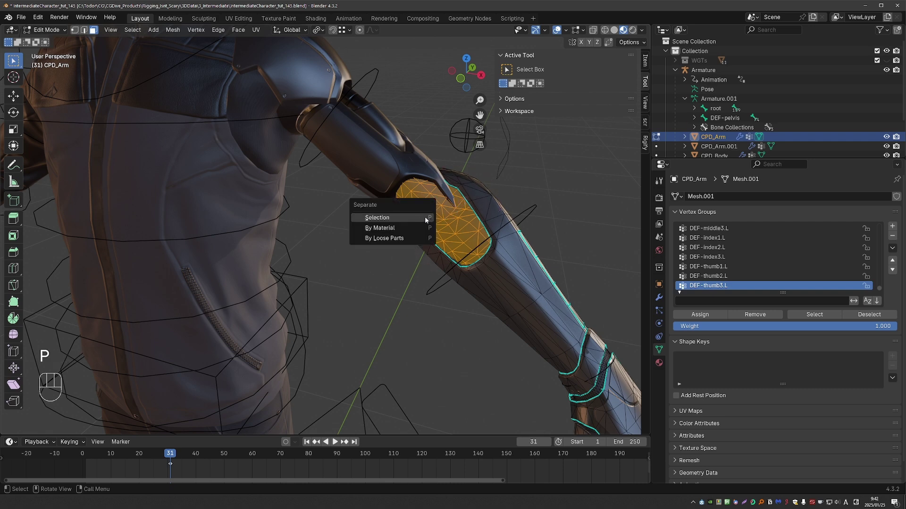
pyautogui.click(426, 218)
pyautogui.scroll(-3, 455, 195)
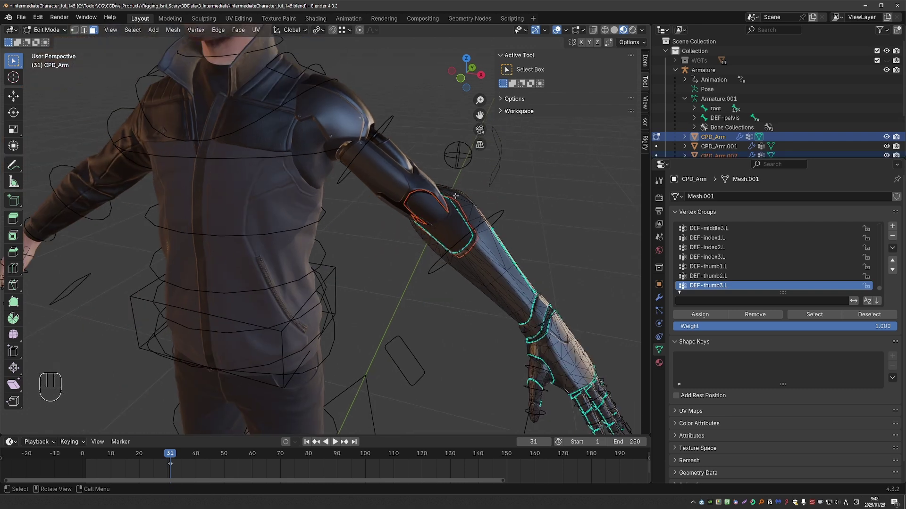
# - Select the linked faces of the cable running along the inner elbow and separate them into their own object
pyautogui.moveTo(452, 216); pyautogui.dragTo(467, 267, button='middle')
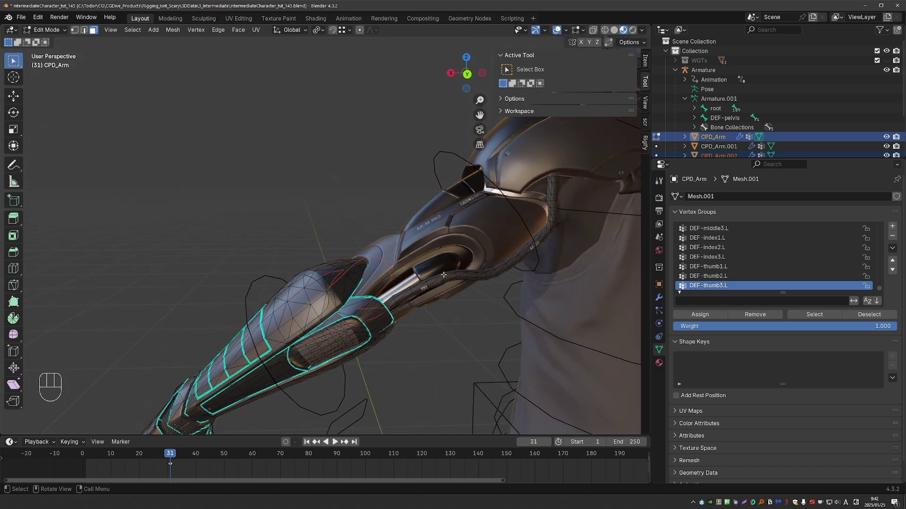
pyautogui.press('l')
pyautogui.press('p')
pyautogui.press('p')
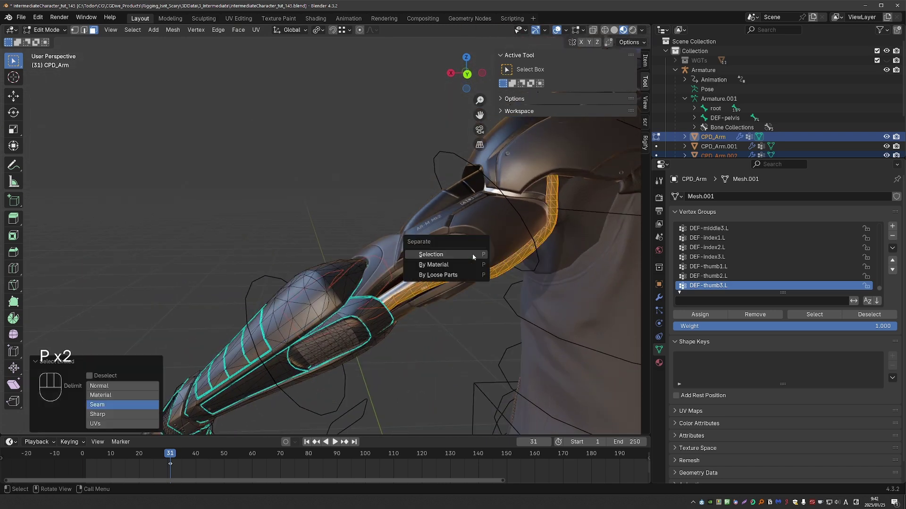
pyautogui.click(469, 255)
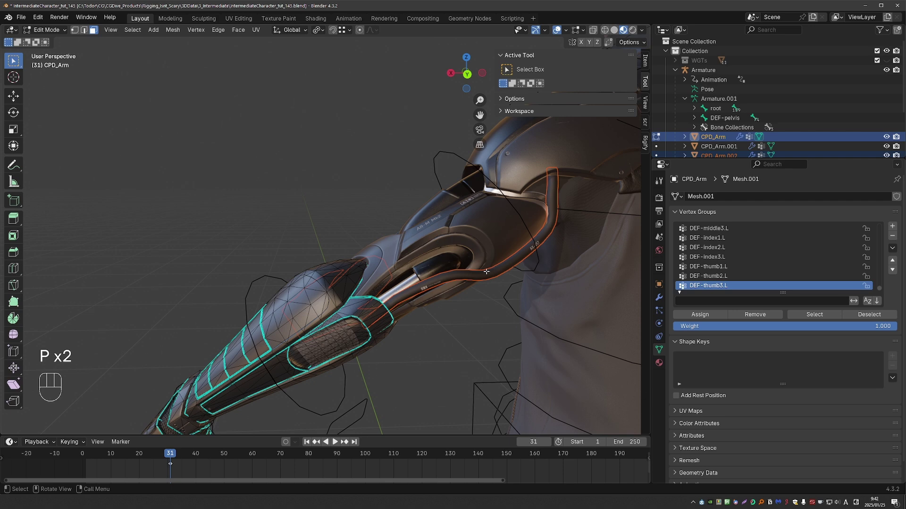
# - Select the linked faces of all forearm pieces, from the elbow plates down to the wrist cuff, using the Seam delimiter
pyautogui.moveTo(472, 283); pyautogui.dragTo(328, 312, button='middle')
pyautogui.press('l')
pyautogui.press('l')
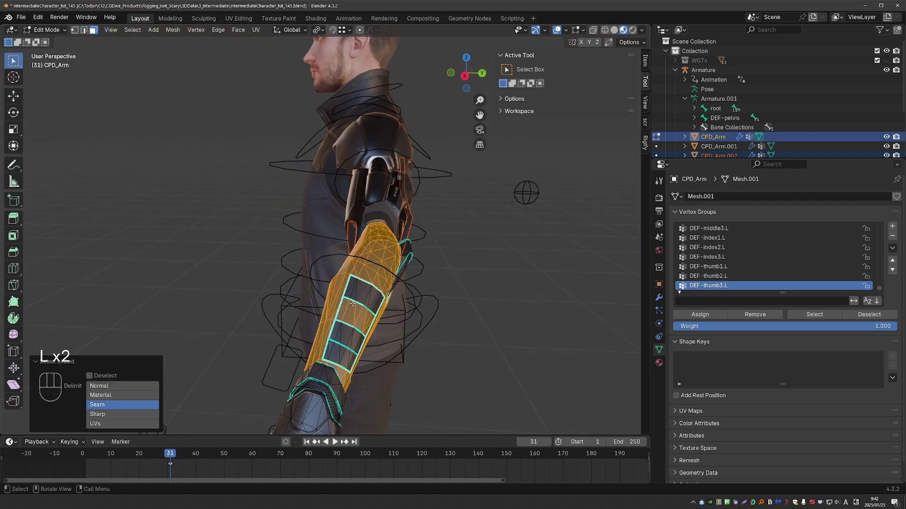
pyautogui.press('l')
pyautogui.press('l')
pyautogui.press('l')
pyautogui.moveTo(340, 357); pyautogui.dragTo(578, 284, button='middle')
pyautogui.press('l')
pyautogui.press('l')
pyautogui.moveTo(401, 325)
pyautogui.mouseDown(button='middle')
pyautogui.moveTo(418, 324)
pyautogui.moveTo(441, 301)
pyautogui.moveTo(442, 270)
pyautogui.mouseUp(button='middle')
pyautogui.press('d')
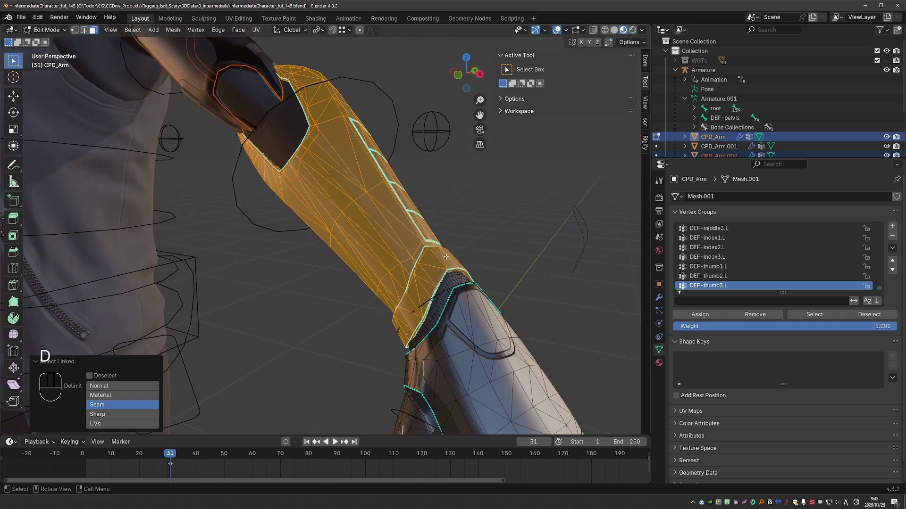
pyautogui.moveTo(445, 257); pyautogui.dragTo(417, 300)
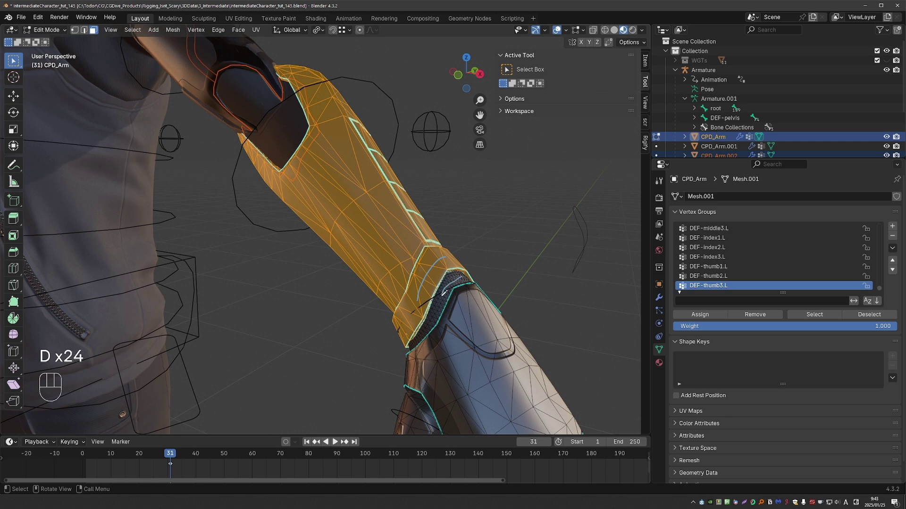
pyautogui.press('p')
pyautogui.hotkey('ctrl', 'z')
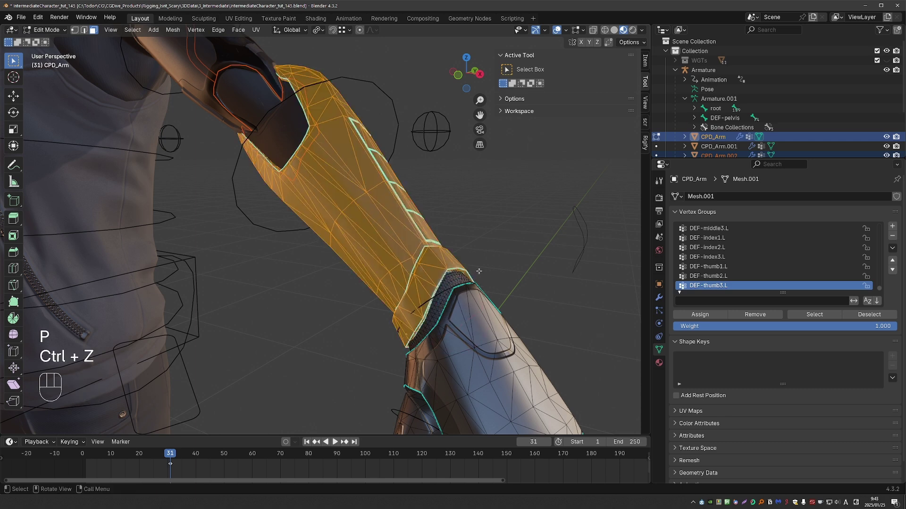
# - Separate the selected forearm pieces into their own object
pyautogui.press('p')
pyautogui.click(482, 274)
pyautogui.scroll(2, 458, 285)
# - Leave Edit Mode, select only the CPD_Arm mesh with the remaining hand parts, and reopen it in Edit Mode
pyautogui.press('Tab')
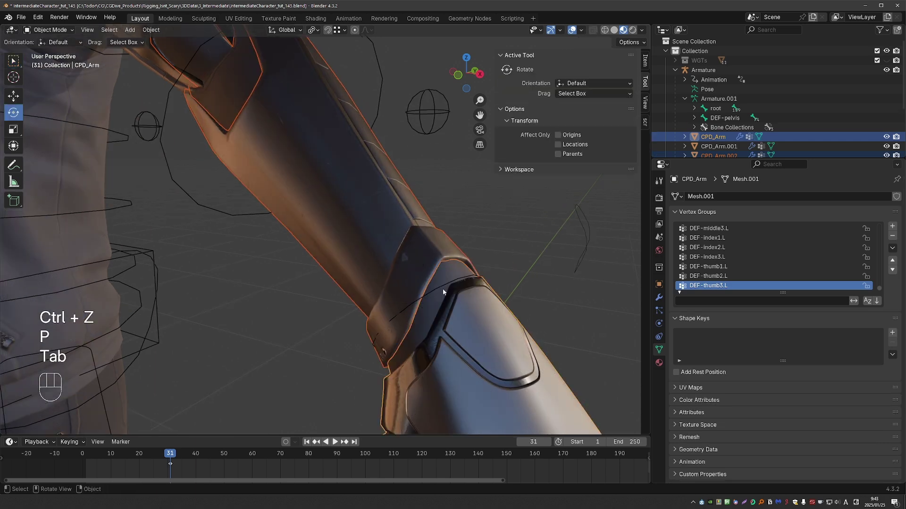
pyautogui.click(443, 289)
pyautogui.press('g')
pyautogui.rightClick(453, 275)
pyautogui.click(452, 275)
pyautogui.press('Tab')
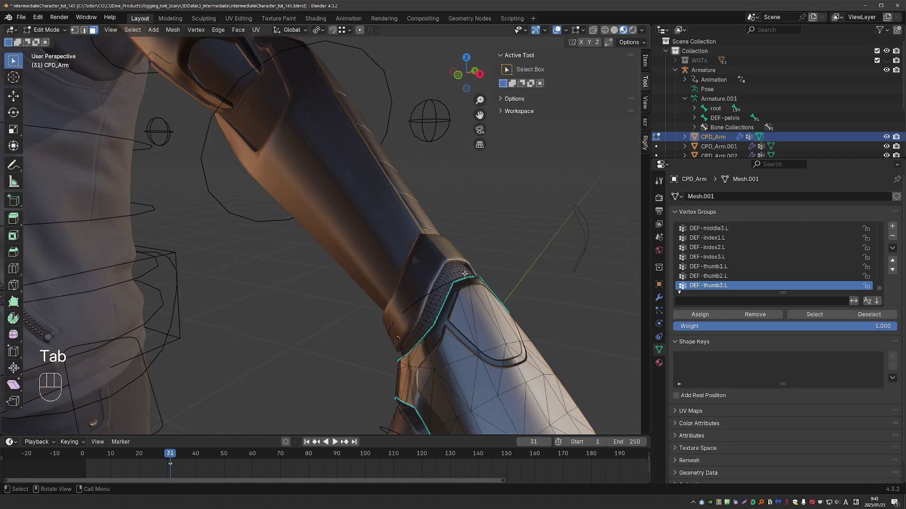
# - Select the textured wrist band's linked faces, check them with a cancelled trial move, and separate them into their own object
pyautogui.press('l')
pyautogui.moveTo(458, 273); pyautogui.dragTo(454, 277, button='middle')
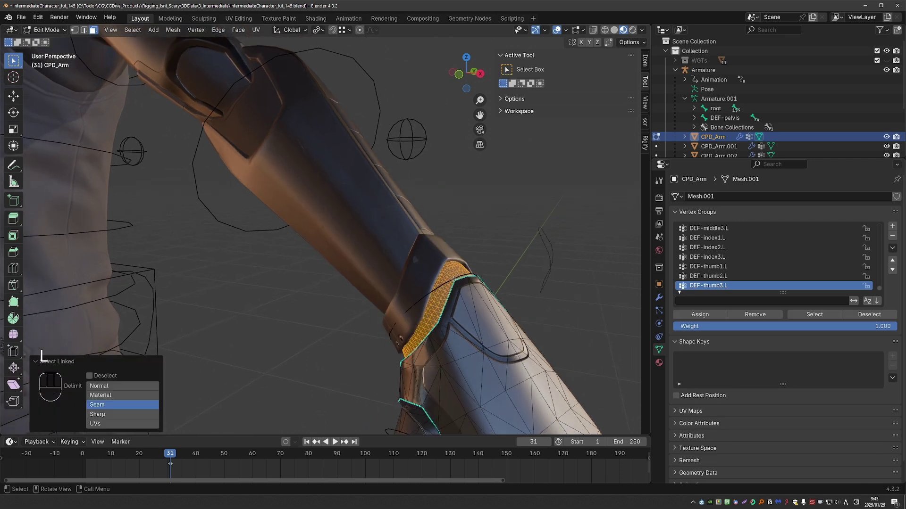
pyautogui.press('g')
pyautogui.rightClick(471, 235)
pyautogui.press('p')
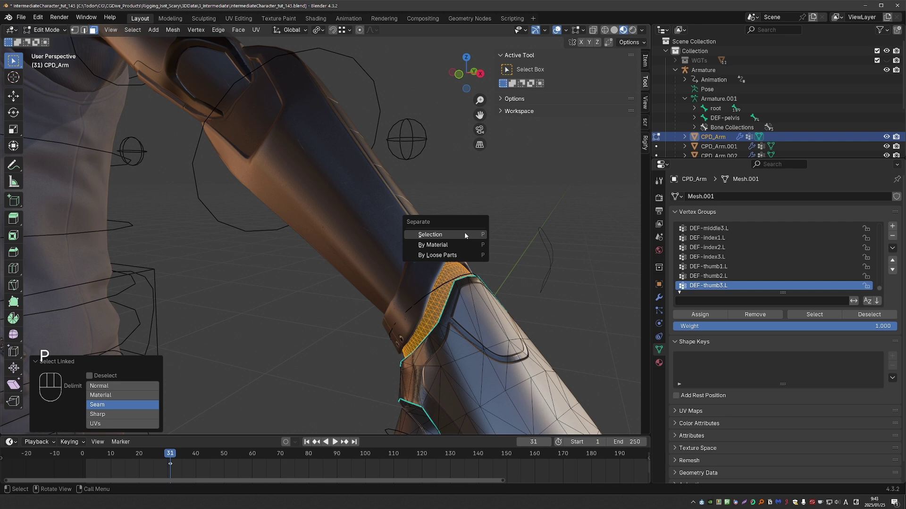
pyautogui.click(465, 235)
# - Select the palm's linked faces, check them with a cancelled trial move, and separate them into their own object
pyautogui.keyDown('shift'); pyautogui.moveTo(464, 232); pyautogui.dragTo(449, 195); pyautogui.keyUp('shift')
pyautogui.scroll(-4, 449, 194)
pyautogui.press('l')
pyautogui.press('g')
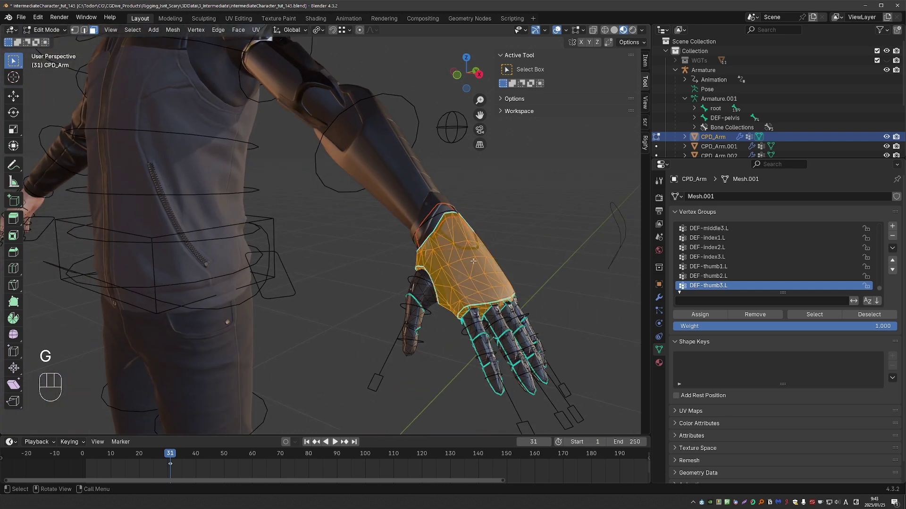
pyautogui.press('g')
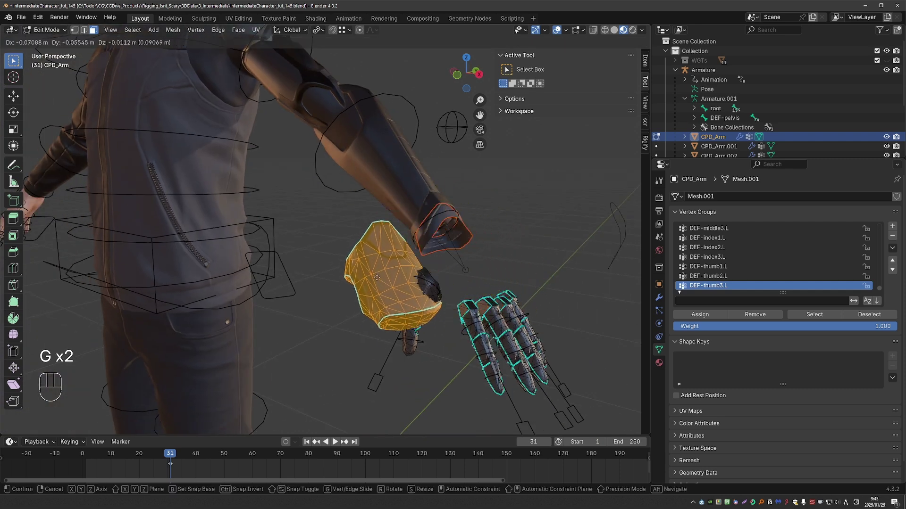
pyautogui.rightClick(437, 255)
pyautogui.press('p')
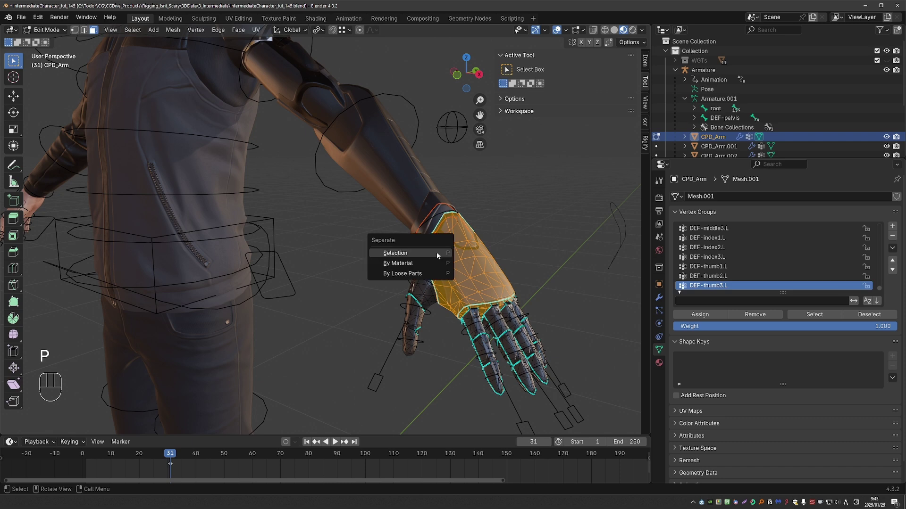
pyautogui.click(437, 252)
# - Select all remaining faces of CPD_Arm and check the finger pieces with a cancelled trial move
pyautogui.moveTo(437, 252)
pyautogui.mouseDown(button='middle')
pyautogui.moveTo(431, 292)
pyautogui.moveTo(438, 266)
pyautogui.mouseUp(button='middle')
pyautogui.press('a')
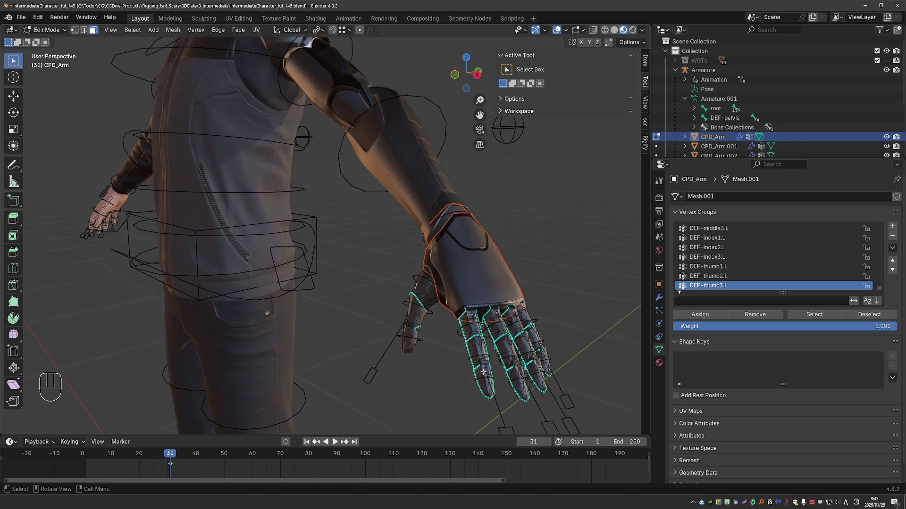
pyautogui.press('g')
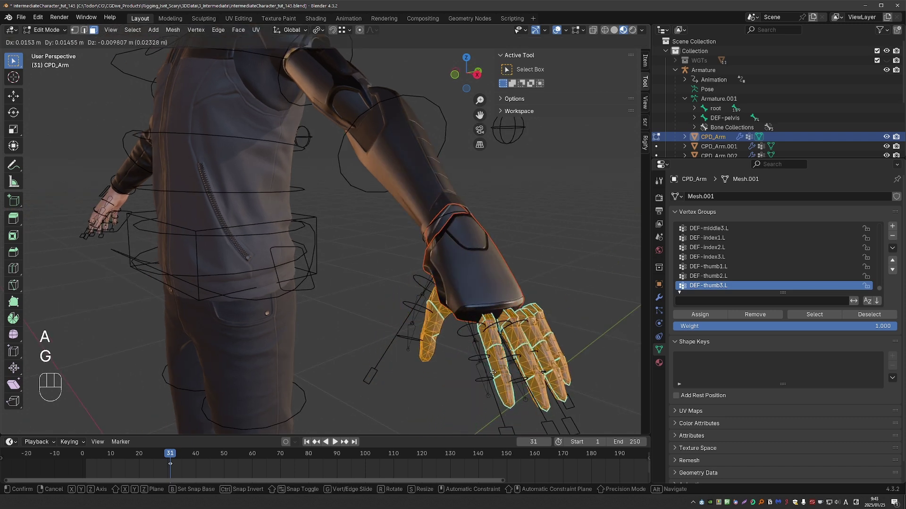
pyautogui.rightClick(474, 355)
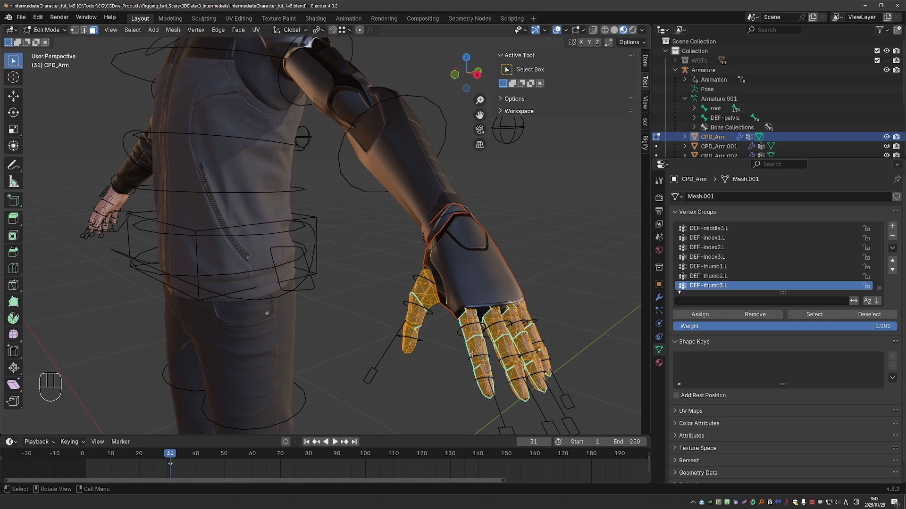
# - Leave Edit Mode and select the shoulder and upper-arm object CPD_Arm.001 to examine it
pyautogui.scroll(-3, 488, 333)
pyautogui.keyDown('shift'); pyautogui.moveTo(407, 226); pyautogui.dragTo(476, 254, button='middle'); pyautogui.keyUp('shift')
pyautogui.press('Tab')
pyautogui.click(370, 183)
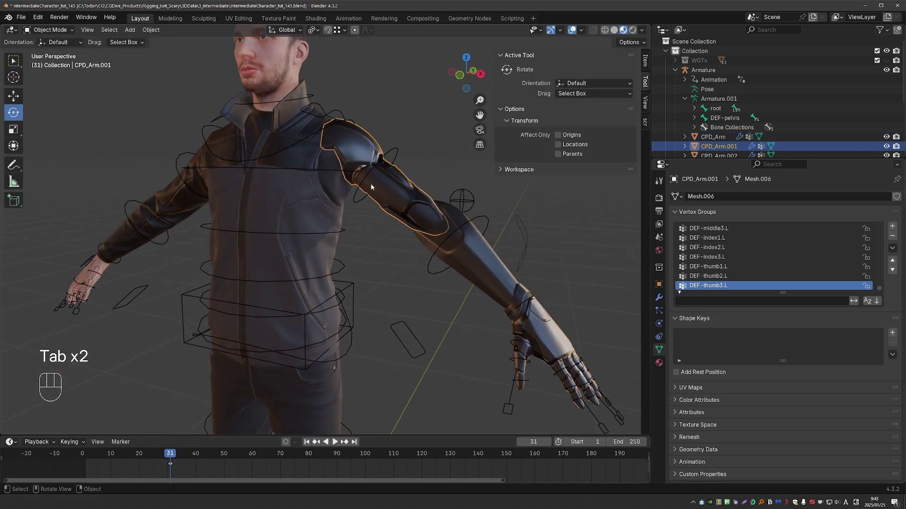
pyautogui.scroll(3, 370, 183)
pyautogui.scroll(-4, 377, 189)
pyautogui.keyDown('shift'); pyautogui.moveTo(396, 217); pyautogui.dragTo(420, 226, button='middle'); pyautogui.keyUp('shift')
pyautogui.scroll(2, 407, 185)
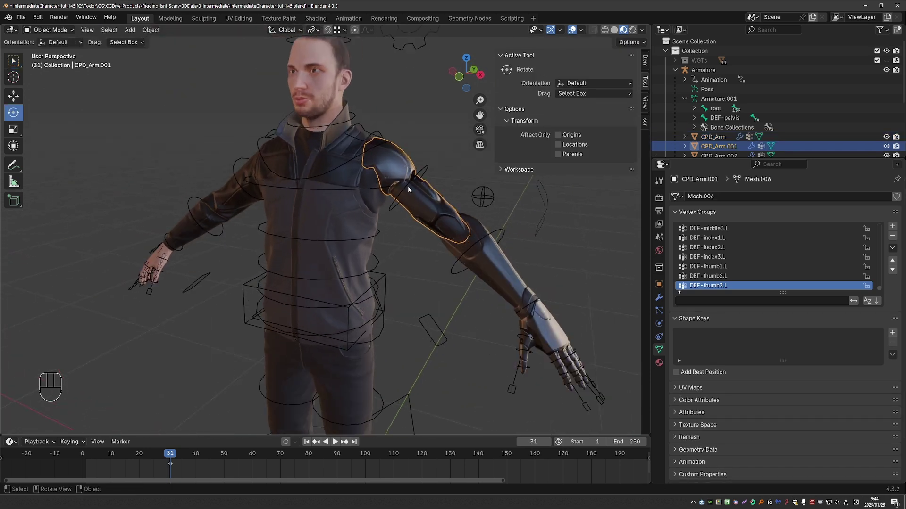
# - Select the armature, switch it to Pose Mode and copy the name of the DEF-upper_arm.L bone
pyautogui.click(426, 164)
pyautogui.moveTo(425, 162); pyautogui.dragTo(424, 160, button='middle')
pyautogui.press('Tab')
pyautogui.click(424, 212)
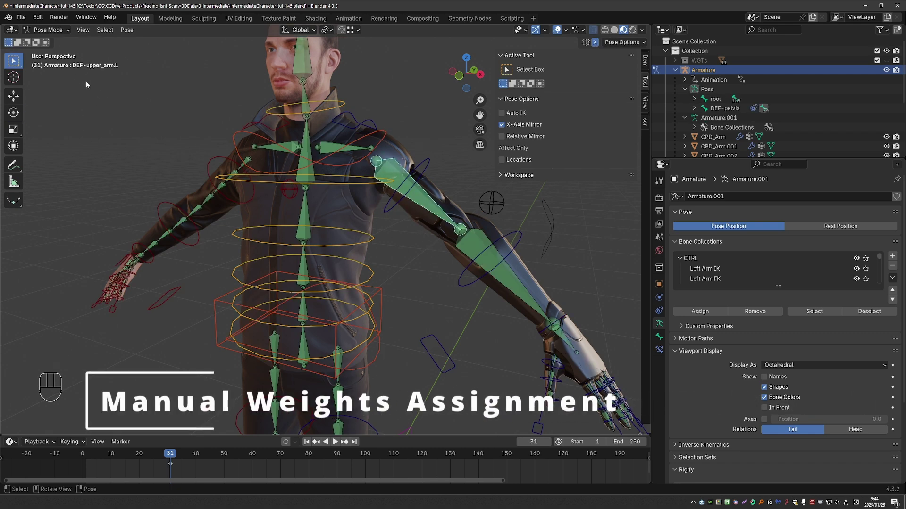
pyautogui.press('F2')
pyautogui.hotkey('ctrl', 'c')
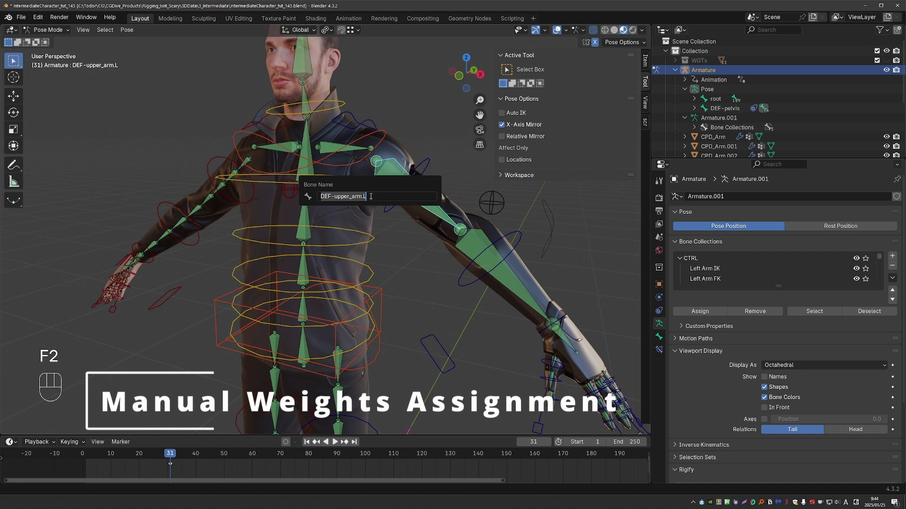
# - Return to Object Mode, open the upper-arm object CPD_Arm.001 in Edit Mode and select all its faces
pyautogui.press('Tab')
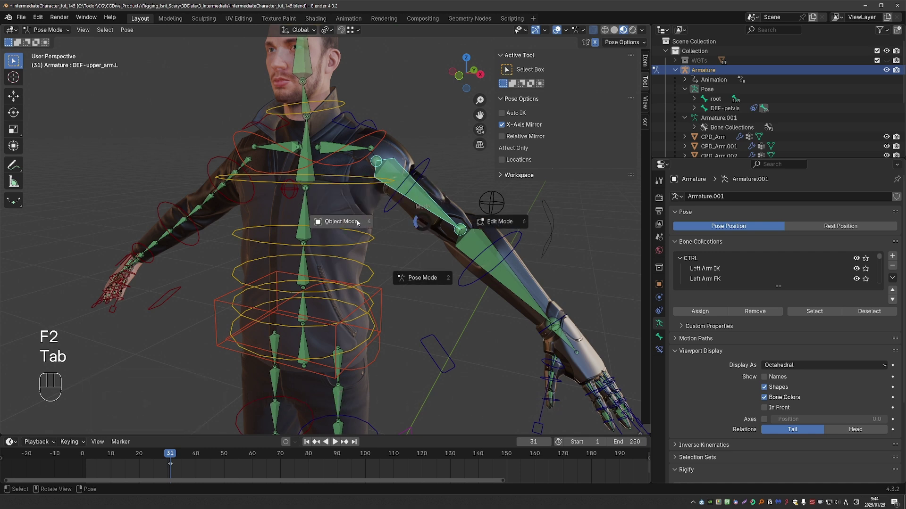
pyautogui.click(357, 223)
pyautogui.click(439, 196)
pyautogui.press('g')
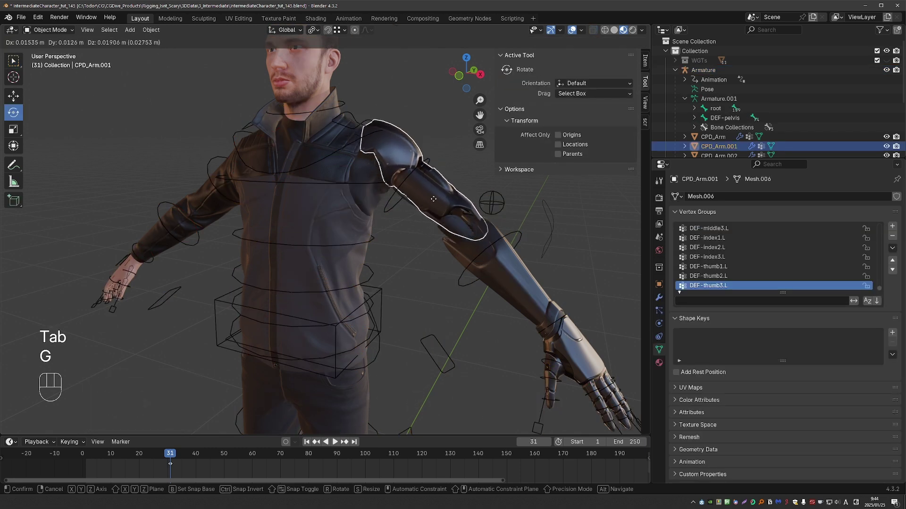
pyautogui.rightClick(407, 205)
pyautogui.press('Tab')
pyautogui.click(400, 147)
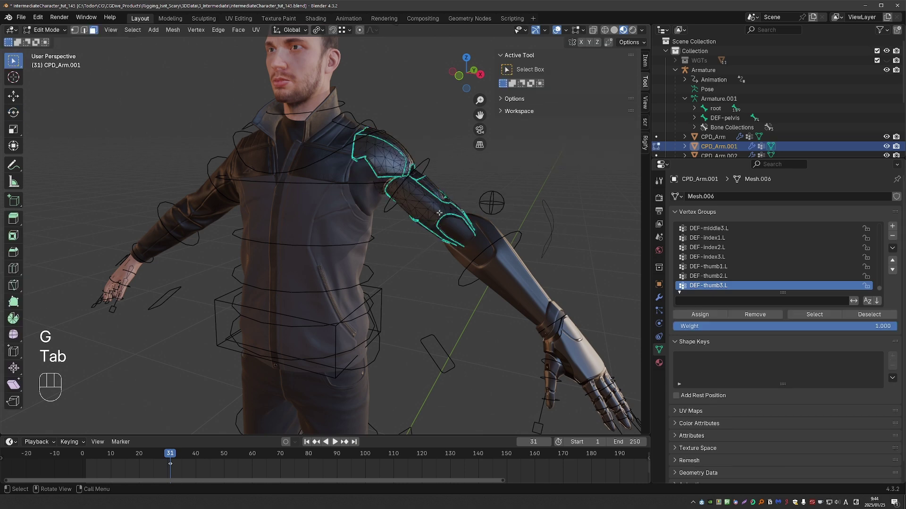
pyautogui.press('a')
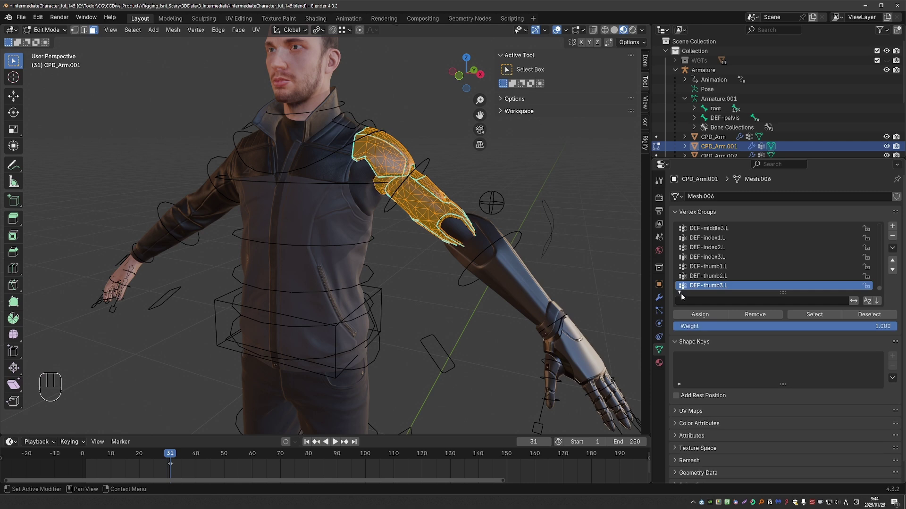
# - Filter the vertex groups by DEF-upper_arm.L and assign the selected faces to that group with weight 1.000
pyautogui.click(691, 299)
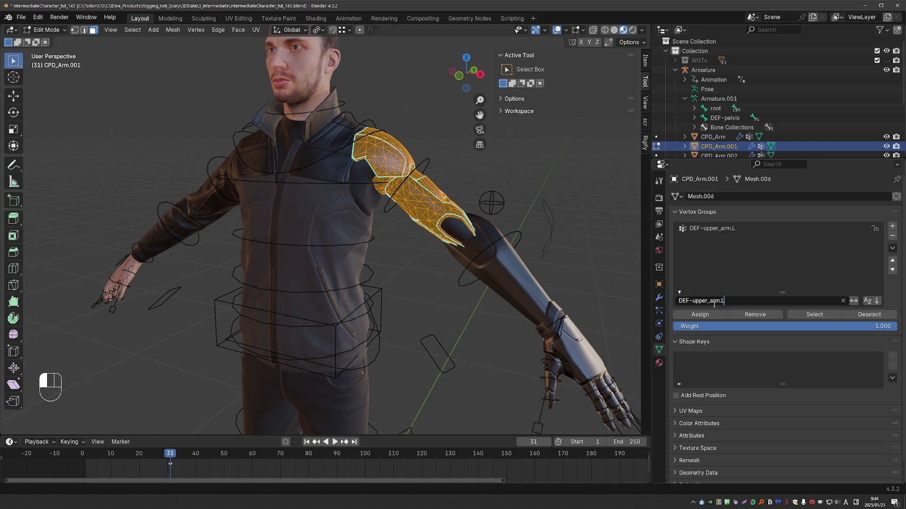
pyautogui.click(723, 230)
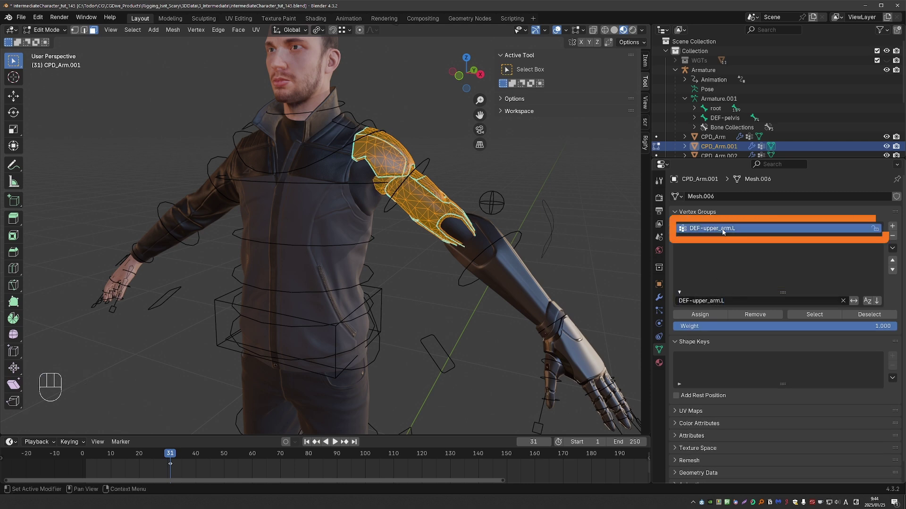
pyautogui.click(696, 314)
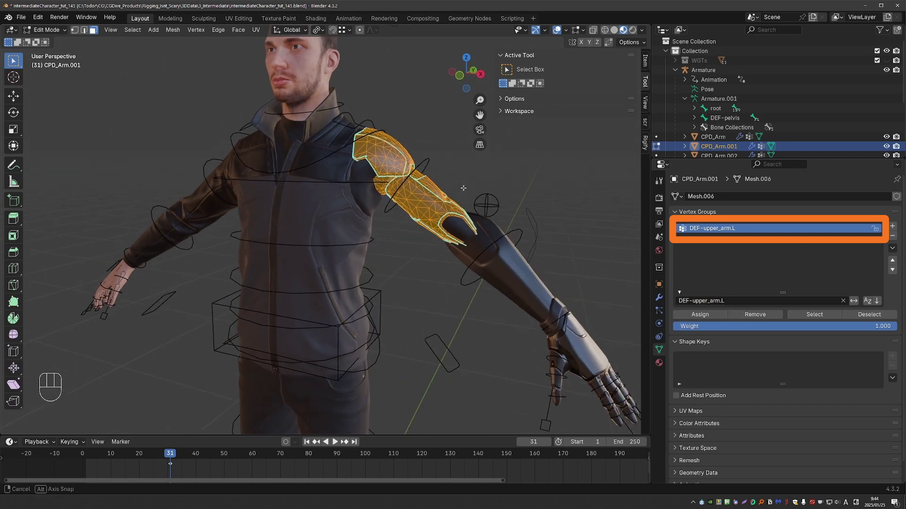
# - Test the upper-arm weights with a cancelled trial rotation of the upper_arm-FK.L control in Pose Mode, and return to Object Mode
pyautogui.press('Tab')
pyautogui.click(425, 165)
pyautogui.press('Tab')
pyautogui.press('r')
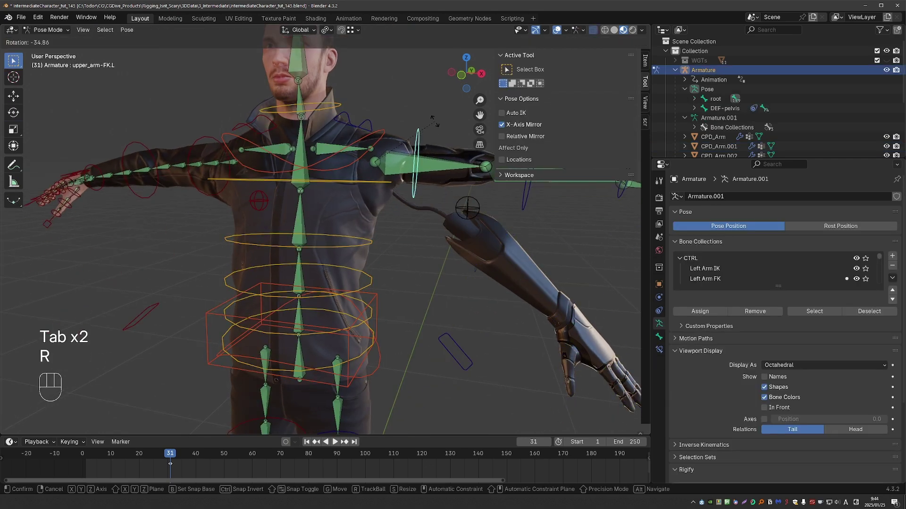
pyautogui.press('r')
pyautogui.press('r')
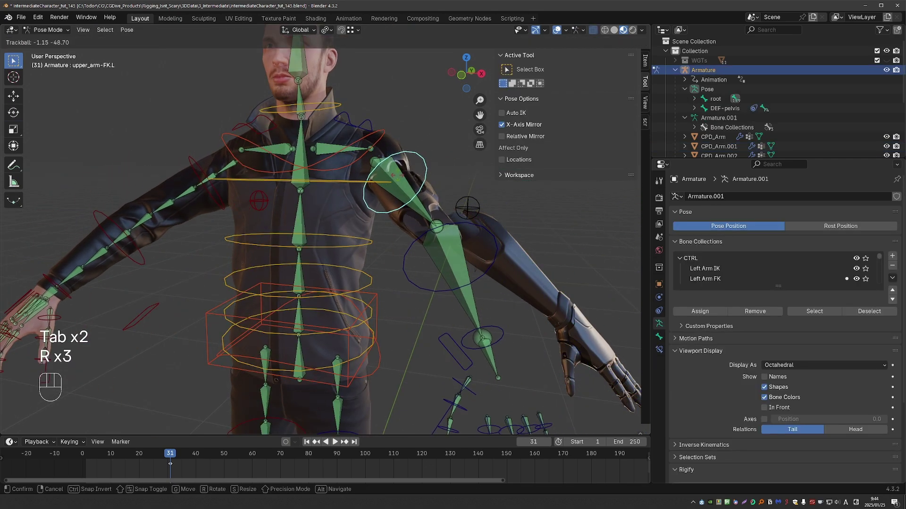
pyautogui.rightClick(379, 264)
pyautogui.press('Tab')
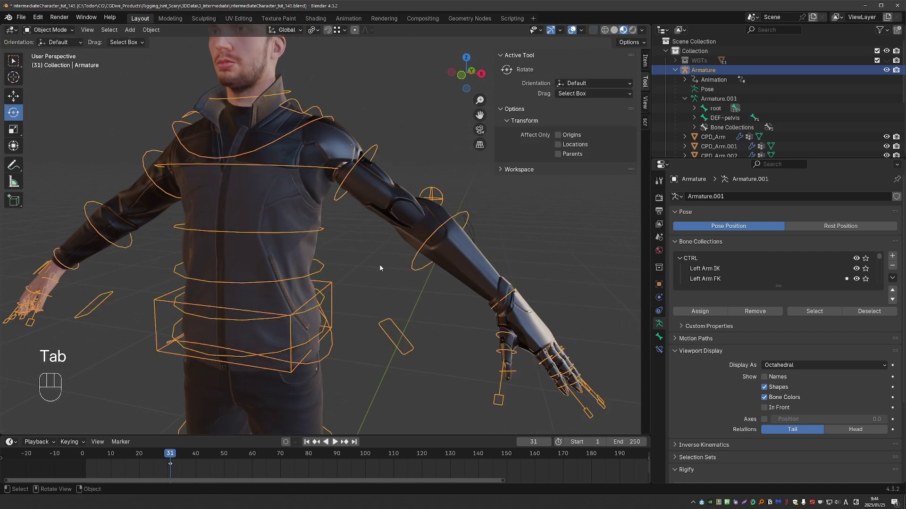
# - Open the forearm object CPD_Arm.004 in Edit Mode and select all its faces
pyautogui.click(466, 267)
pyautogui.press('Tab')
pyautogui.hotkey('alt', 'a')
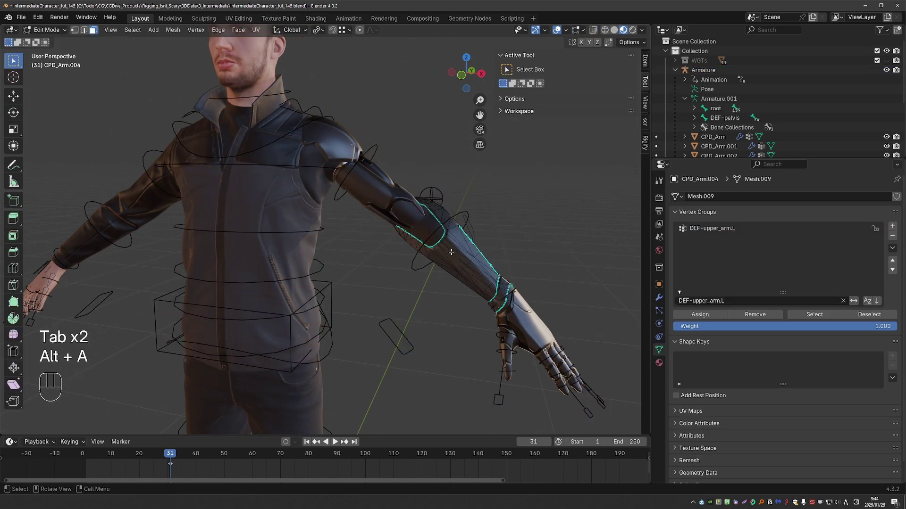
pyautogui.press('l')
pyautogui.press('Tab')
pyautogui.press('Tab')
pyautogui.press('a')
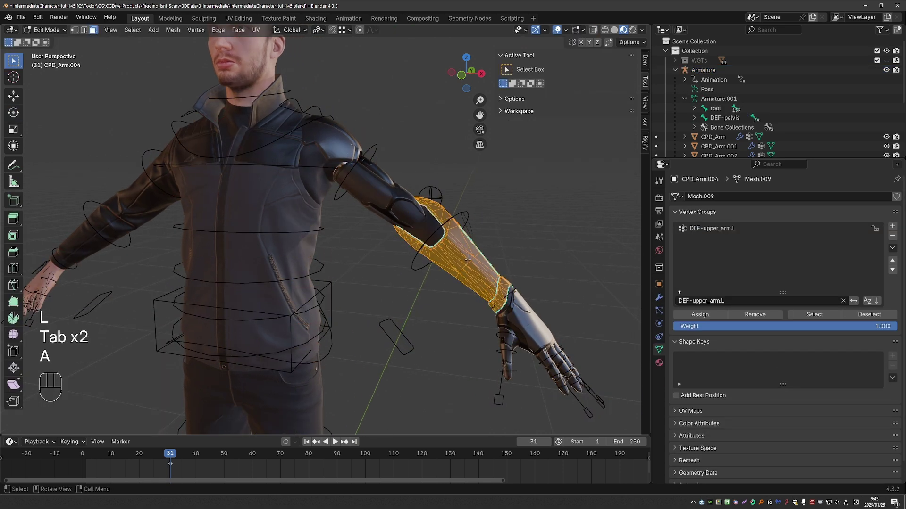
# - Filter the vertex groups by DEF-lower and assign the selected forearm faces to DEF-lower_arm.L with weight 1.000
pyautogui.click(701, 301)
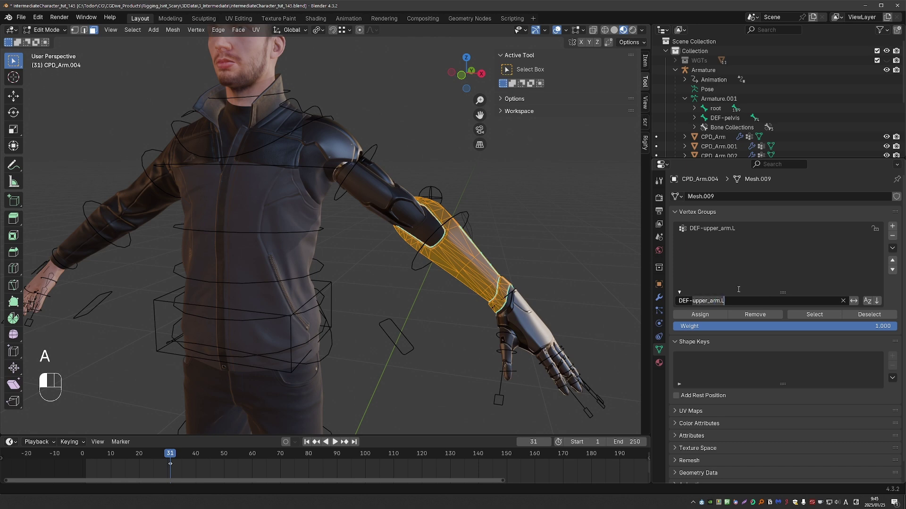
pyautogui.write('lower')
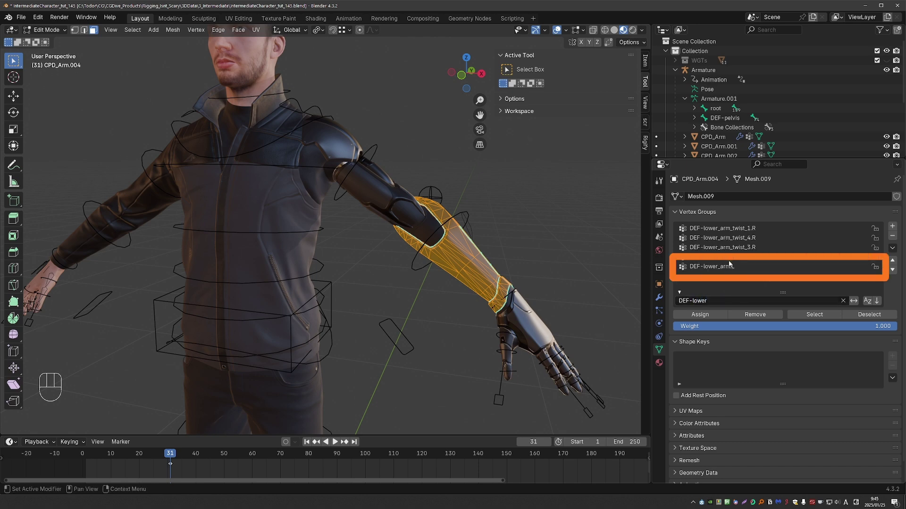
pyautogui.click(729, 267)
pyautogui.click(712, 314)
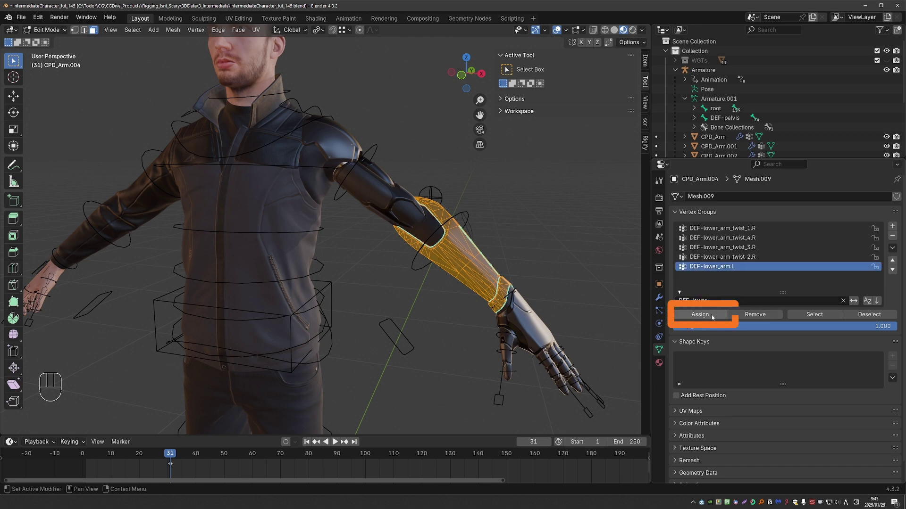
# - Return to Object Mode, open the hand object CPD_Arm.006 in Edit Mode and select all its faces
pyautogui.moveTo(542, 278); pyautogui.dragTo(530, 284, button='middle')
pyautogui.press('Tab')
pyautogui.click(515, 330)
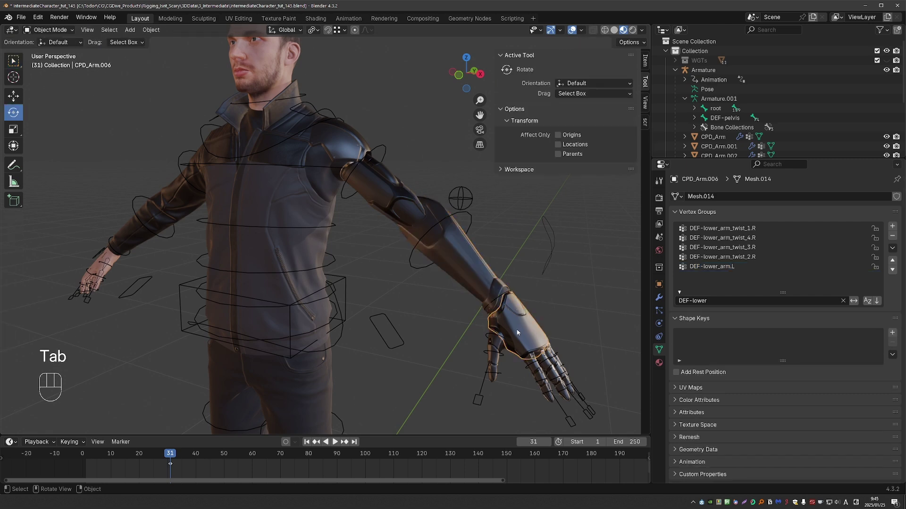
pyautogui.press('Tab')
pyautogui.press('a')
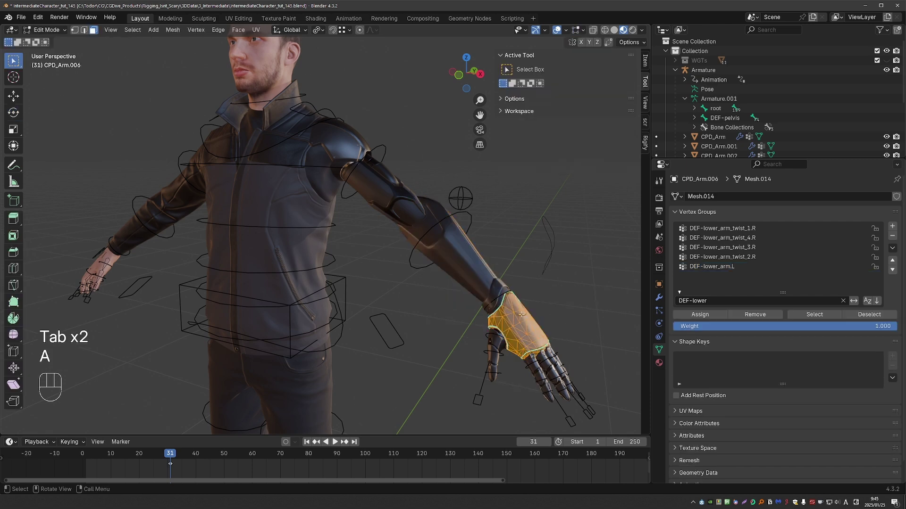
# - Filter the vertex groups by DEF-hand and assign the selected faces to DEF-hand.L with weight 1.000
pyautogui.click(716, 301)
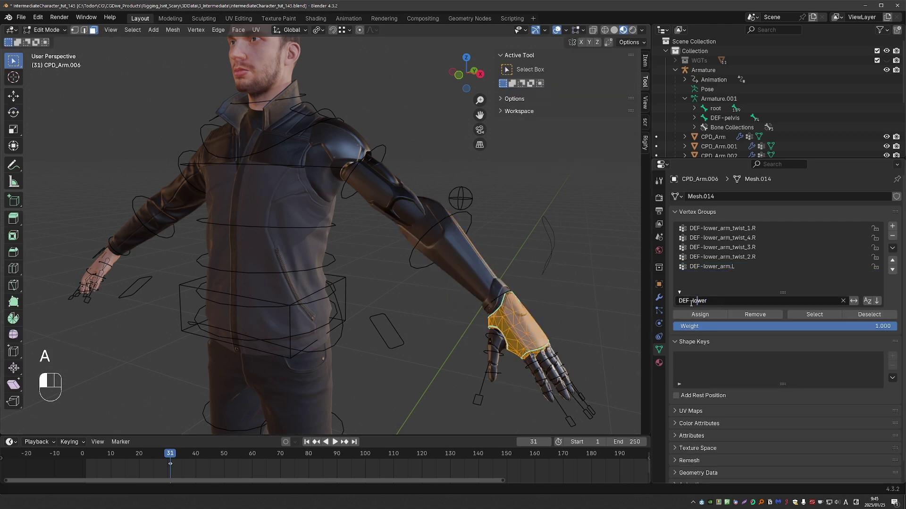
pyautogui.press('BackSpace')
pyautogui.press('BackSpace')
pyautogui.press('BackSpace')
pyautogui.press('BackSpace')
pyautogui.press('BackSpace')
pyautogui.write('had')
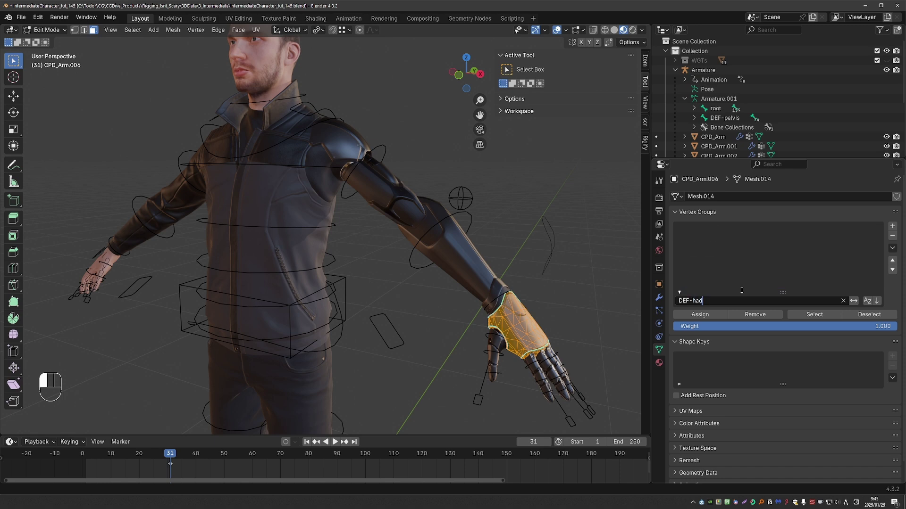
pyautogui.click(705, 238)
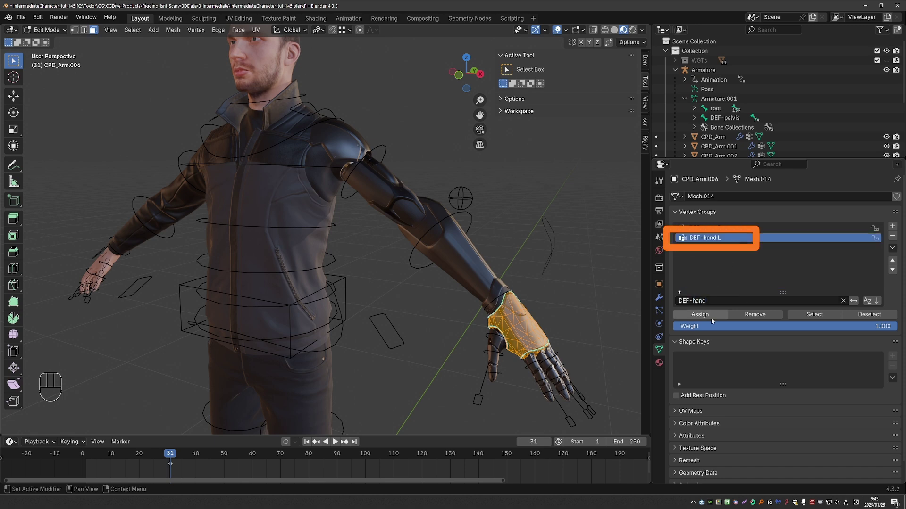
pyautogui.click(712, 314)
# - Leave Edit Mode, put the armature in Pose Mode and hide the viewport overlays
pyautogui.moveTo(512, 347); pyautogui.dragTo(519, 342, button='middle')
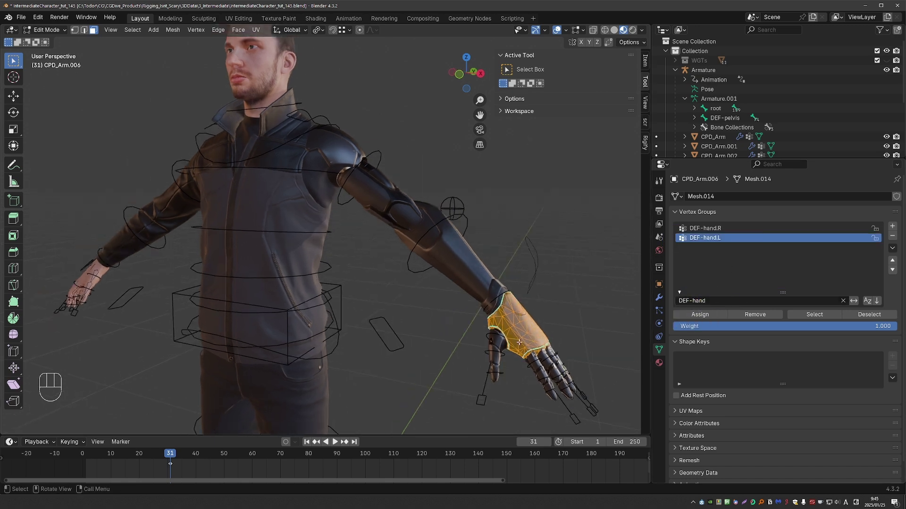
pyautogui.press('Tab')
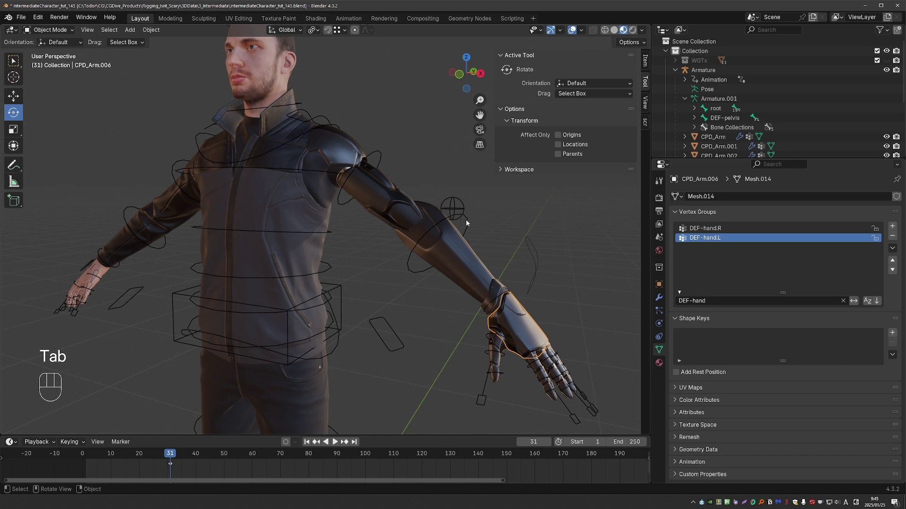
pyautogui.click(465, 219)
pyautogui.press('Tab')
pyautogui.press('r')
pyautogui.press('r')
pyautogui.rightClick(465, 212)
pyautogui.press('z')
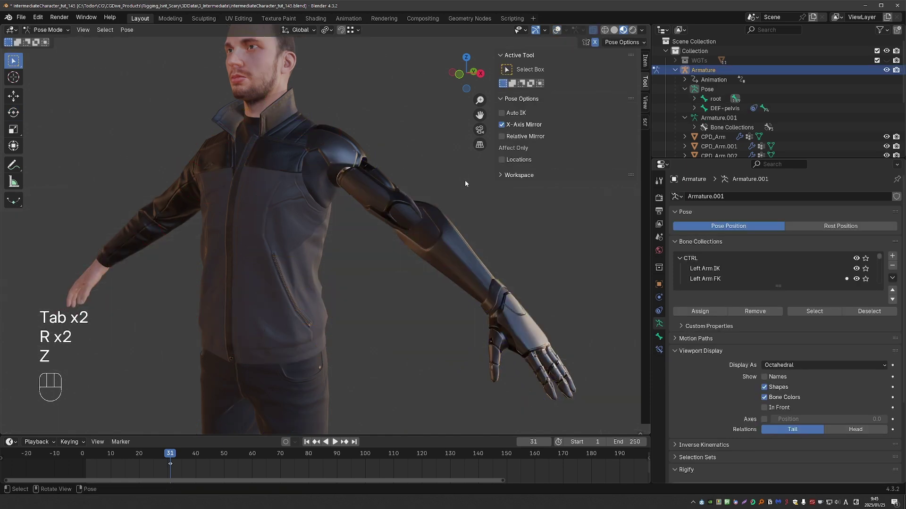
# - Test the arm, forearm and hand weights with cancelled trackball rotations of the upper_arm-FK.L control
pyautogui.press('r')
pyautogui.press('r')
pyautogui.rightClick(460, 218)
pyautogui.moveTo(460, 219); pyautogui.dragTo(446, 229, button='middle')
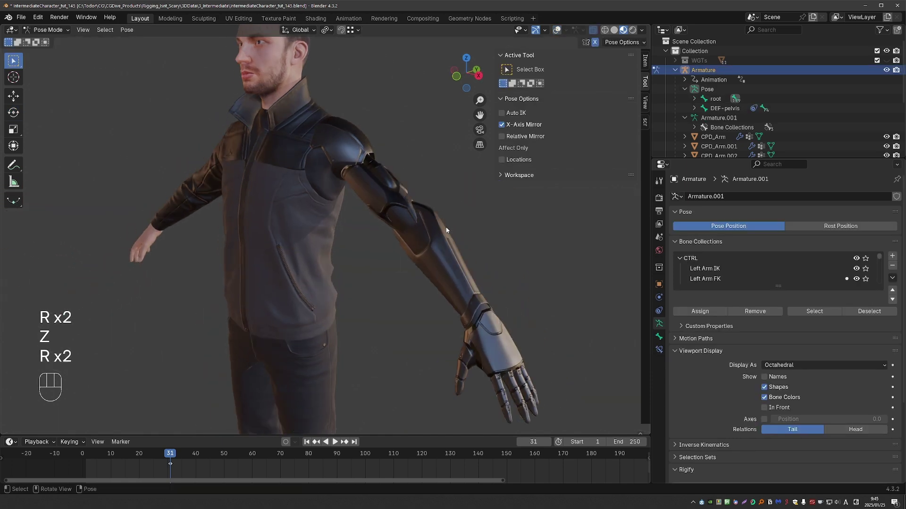
pyautogui.press('z')
pyautogui.press('z')
pyautogui.press('r')
pyautogui.press('r')
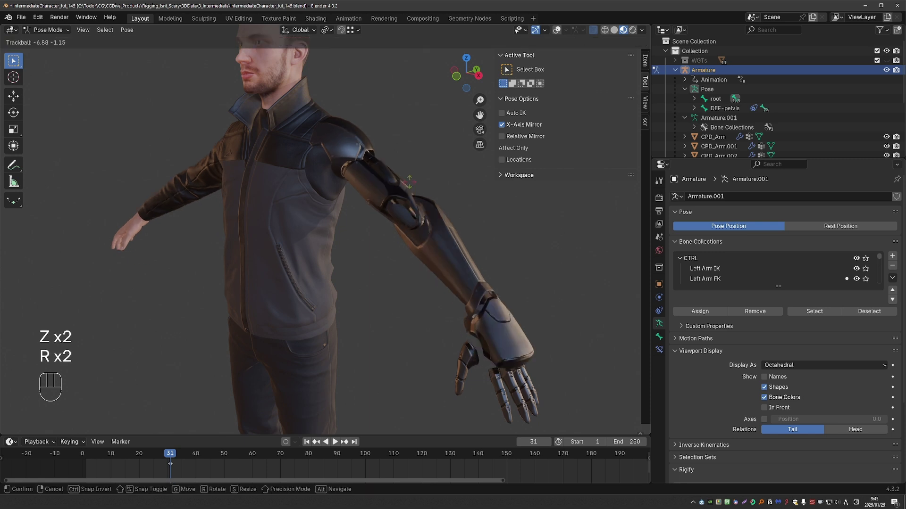
pyautogui.rightClick(404, 204)
pyautogui.scroll(-6, 404, 204)
pyautogui.press('r')
pyautogui.press('r')
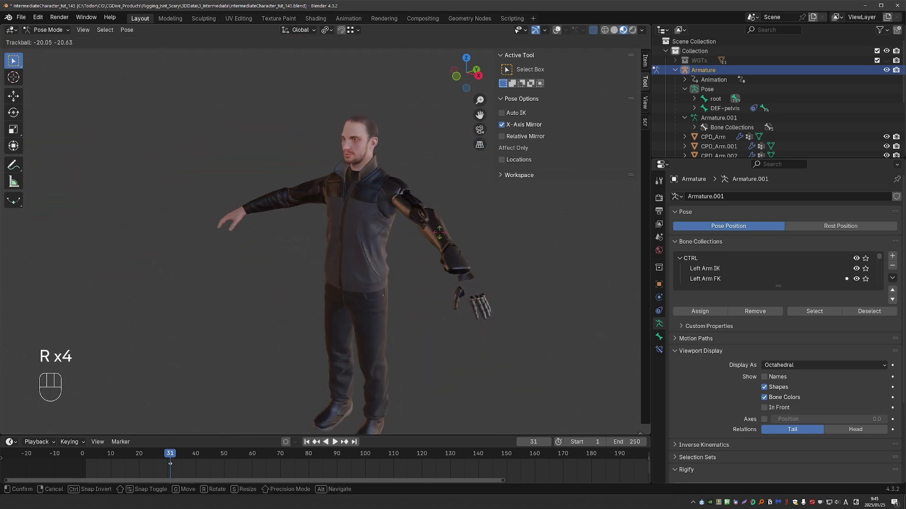
pyautogui.rightClick(453, 274)
# - Show the viewport overlays again and return the armature to Object Mode
pyautogui.press('z')
pyautogui.scroll(3, 451, 254)
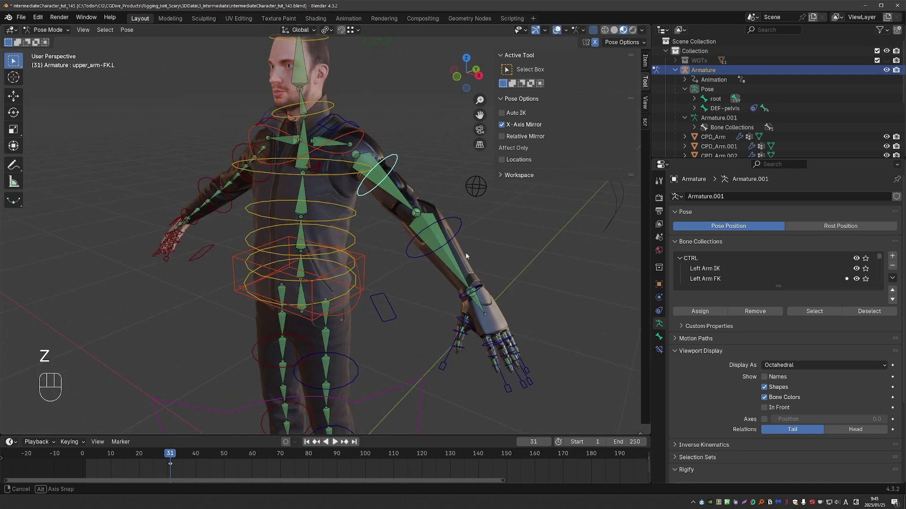
pyautogui.press('Tab')
pyautogui.press('Tab')
pyautogui.press('Tab')
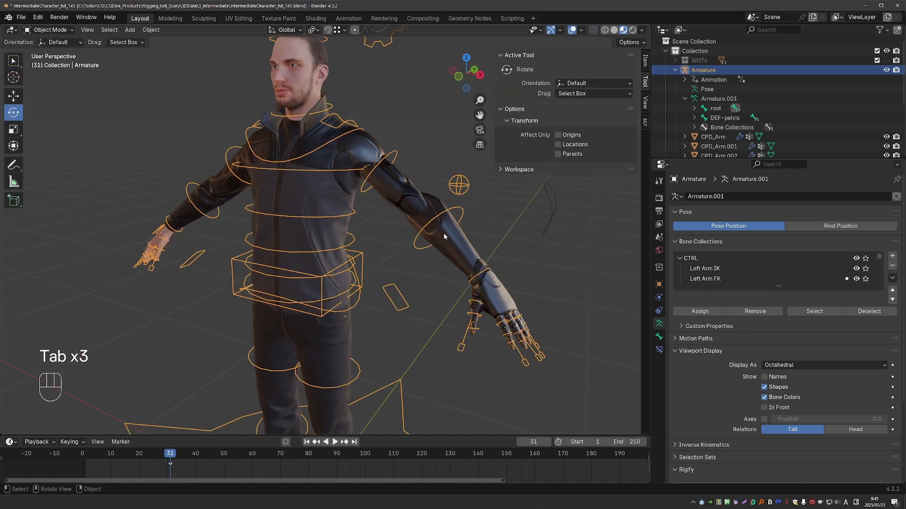
# - Select the elbow piece CPD_Arm.002 and identify its shape with a cancelled trial move
pyautogui.scroll(5, 429, 247)
pyautogui.click(418, 216)
pyautogui.press('g')
pyautogui.press('g')
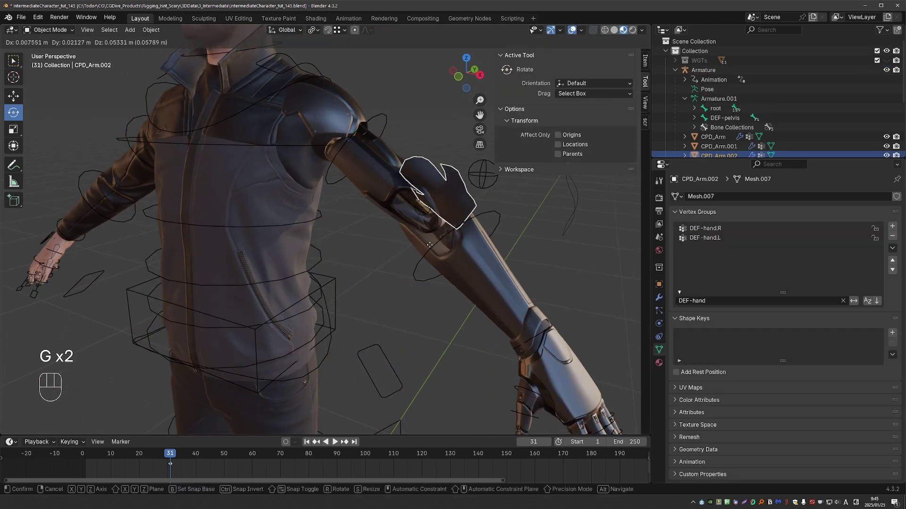
pyautogui.rightClick(425, 290)
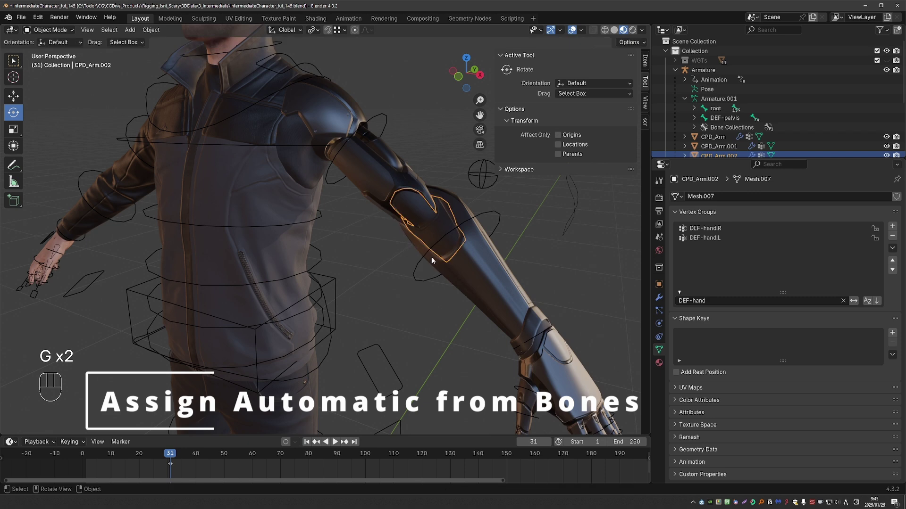
# - Select the armature together with the elbow piece CPD_Arm.002 as active object, and enter Weight Paint mode
pyautogui.click(498, 215)
pyautogui.keyDown('shift'); pyautogui.click(414, 214); pyautogui.keyUp('shift')
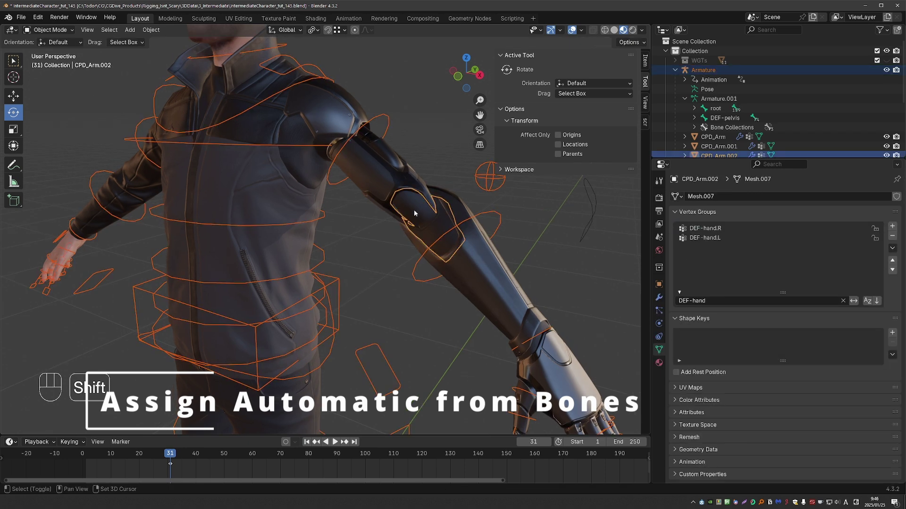
pyautogui.press('Tab')
pyautogui.click(390, 206)
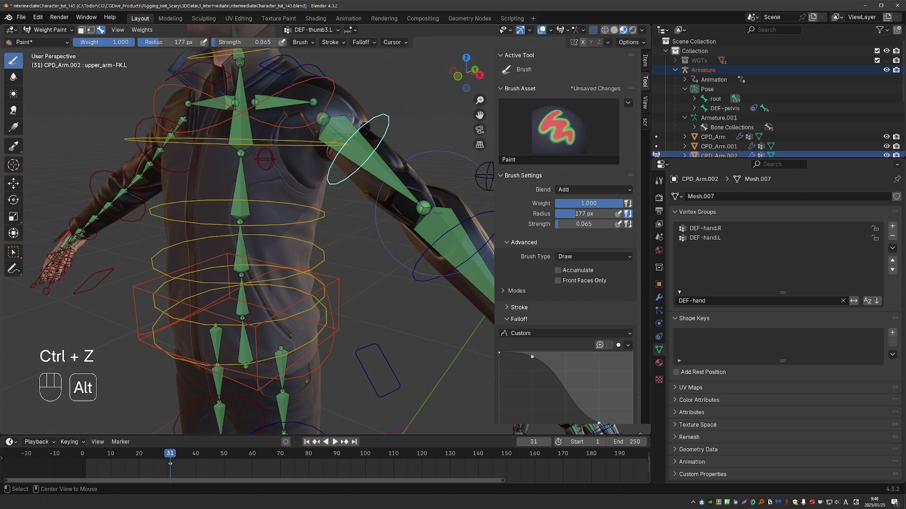
# - Select the DEF-lower_arm.L and DEF-upper_arm.L bones and assign the elbow piece's weights with Automatic from Bones
pyautogui.keyDown('ctrl'); pyautogui.click(417, 203); pyautogui.keyUp('ctrl')
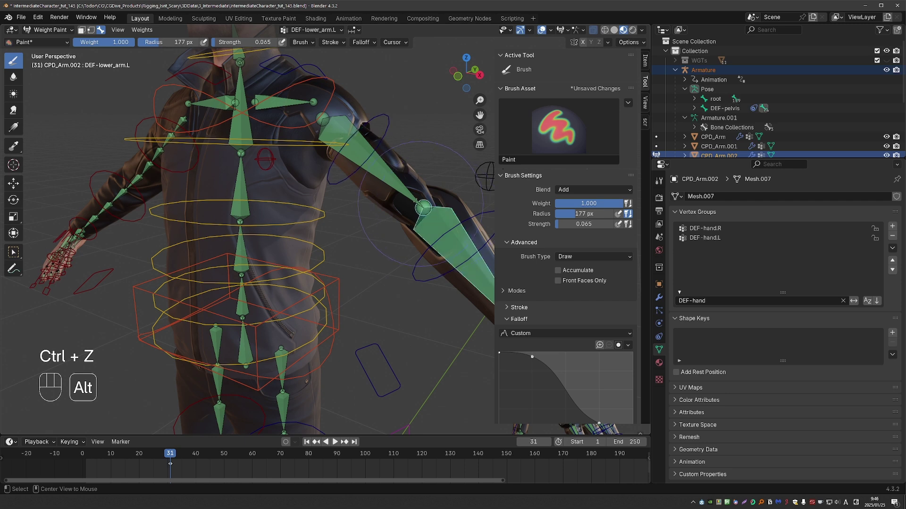
pyautogui.keyDown('alt'); pyautogui.keyDown('shift'); pyautogui.click(387, 174); pyautogui.keyUp('shift'); pyautogui.keyUp('alt')
pyautogui.moveTo(410, 203); pyautogui.dragTo(424, 241, button='middle')
pyautogui.click(142, 30)
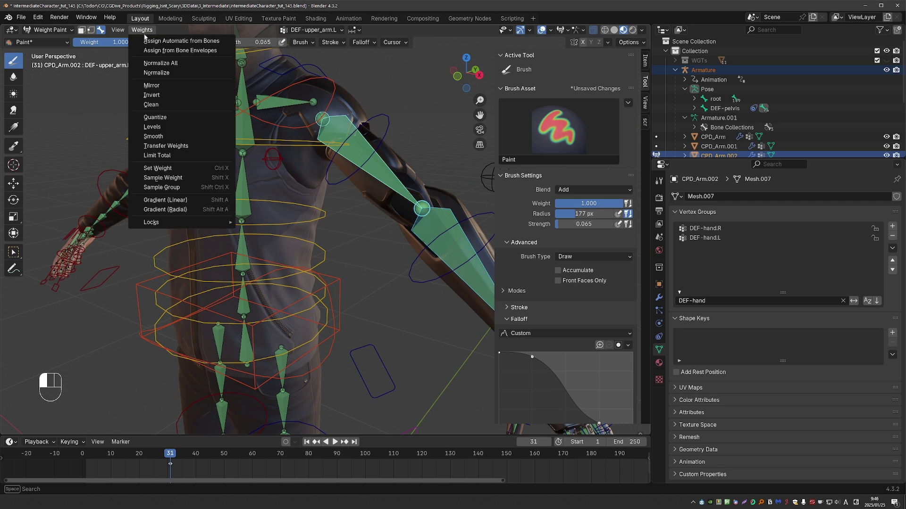
pyautogui.click(149, 43)
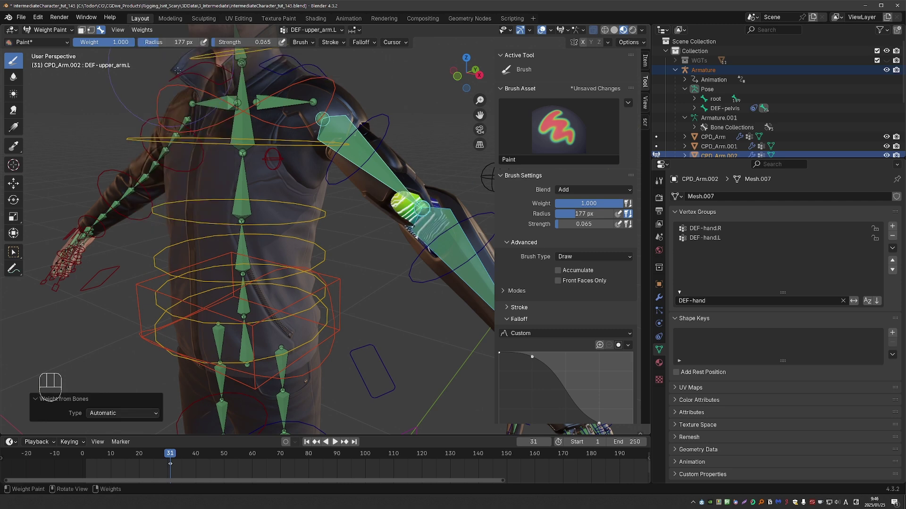
# - Select the lower_arm-FK.L control and hide the overlays for an unobstructed view of the elbow
pyautogui.moveTo(389, 243); pyautogui.dragTo(306, 200, button='middle')
pyautogui.scroll(-2, 306, 201)
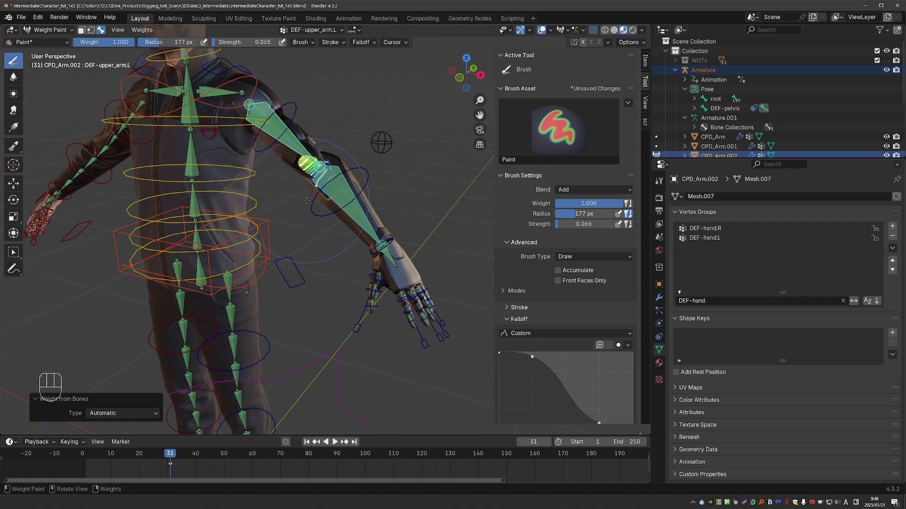
pyautogui.moveTo(338, 204); pyautogui.dragTo(330, 224, button='middle')
pyautogui.keyDown('alt'); pyautogui.click(338, 204); pyautogui.keyUp('alt')
pyautogui.press('z')
pyautogui.moveTo(391, 208); pyautogui.dragTo(377, 217, button='middle')
# - Test the elbow piece's automatic weights by bending the forearm in several directions with cancelled trial rotations of lower_arm-FK.L
pyautogui.press('r')
pyautogui.rightClick(340, 238)
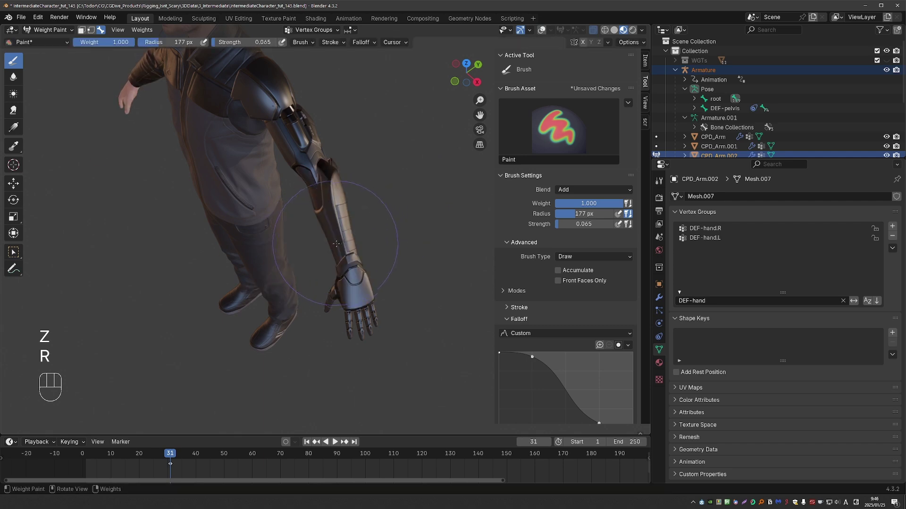
pyautogui.press('r')
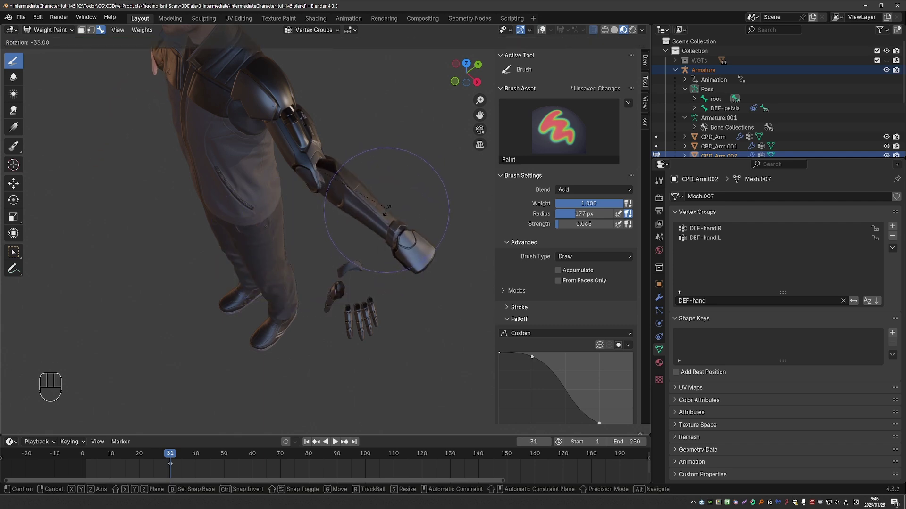
pyautogui.rightClick(439, 210)
pyautogui.scroll(2, 383, 227)
pyautogui.scroll(3, 383, 228)
pyautogui.press('r')
pyautogui.moveTo(382, 228)
pyautogui.mouseDown(button='middle')
pyautogui.moveTo(314, 208)
pyautogui.moveTo(371, 227)
pyautogui.mouseUp(button='middle')
pyautogui.rightClick(305, 200)
pyautogui.press('r')
pyautogui.rightClick(375, 269)
pyautogui.press('r')
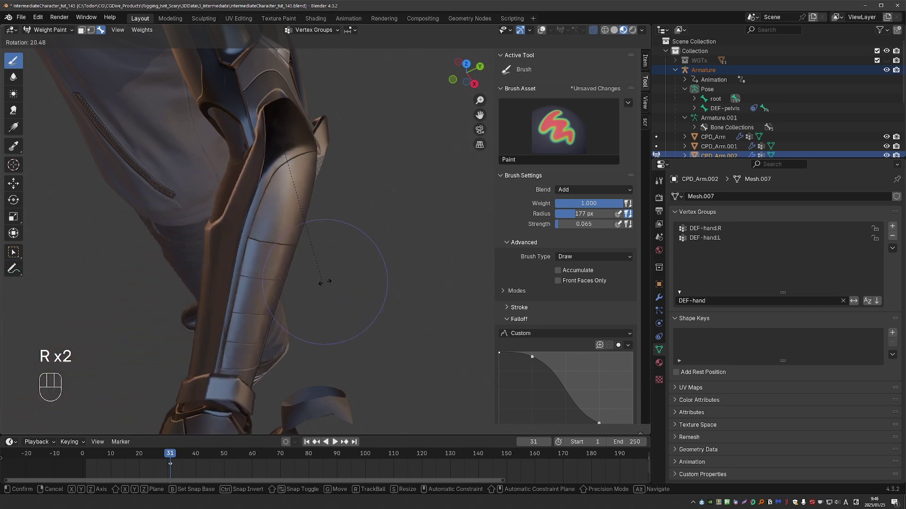
# - Show the overlays again and select the DEF-upper_arm.L bone to inspect its weights on the elbow piece
pyautogui.press('z')
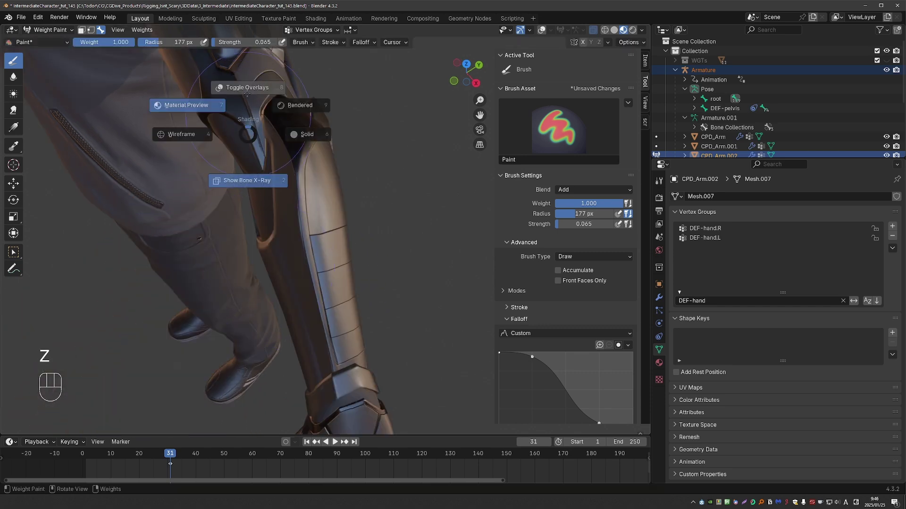
pyautogui.press('d')
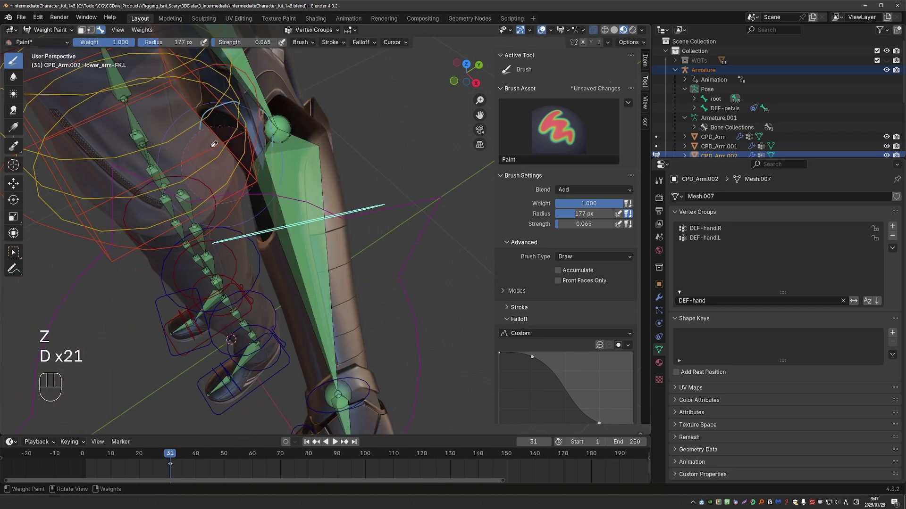
pyautogui.moveTo(237, 182); pyautogui.dragTo(264, 158, button='middle')
pyautogui.moveTo(264, 158); pyautogui.dragTo(255, 137, button='middle')
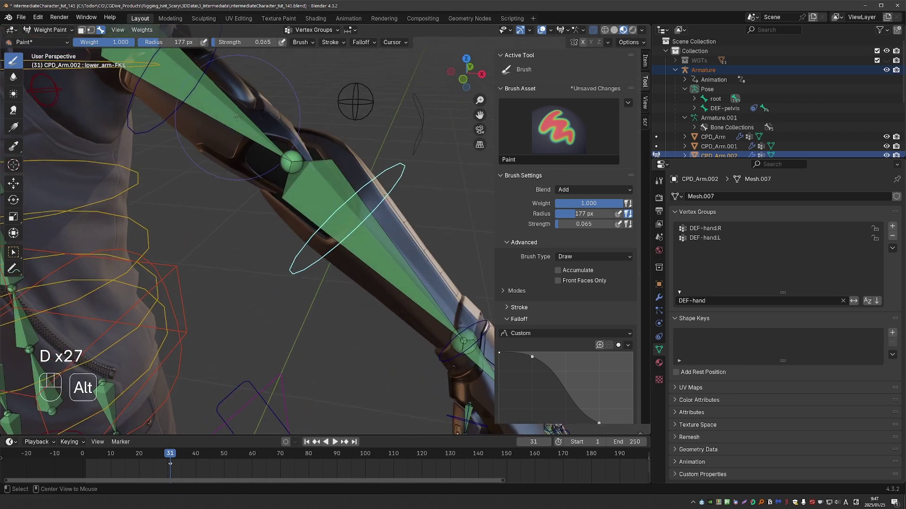
pyautogui.keyDown('alt'); pyautogui.click(240, 132); pyautogui.keyUp('alt')
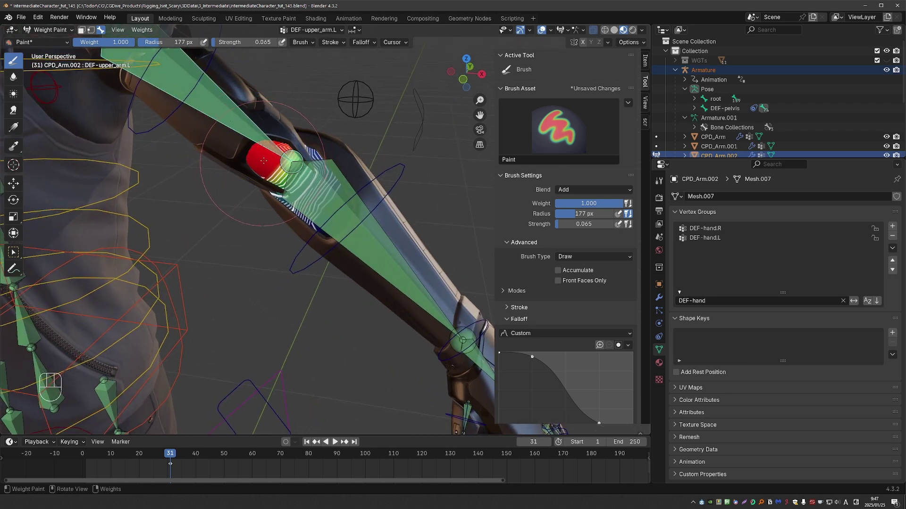
# - Turn off Bone X-Ray so the bones do not cover the elbow piece's weight colours
pyautogui.scroll(2, 342, 257)
pyautogui.press('z')
pyautogui.press('z')
pyautogui.press('z')
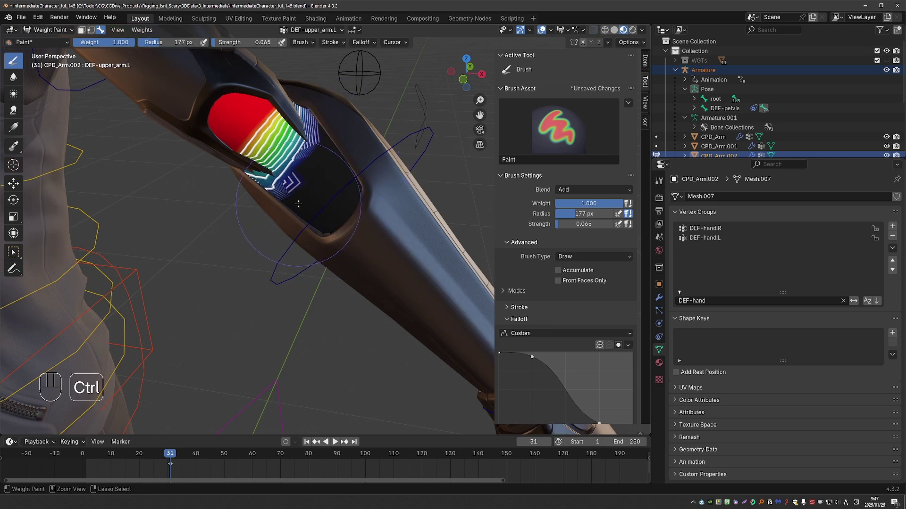
# - Bend the elbow by rotating the lower_arm-FK.L control, and display the DEF-lower_arm.L weights on the elbow piece
pyautogui.keyDown('alt'); pyautogui.click(344, 184); pyautogui.keyUp('alt')
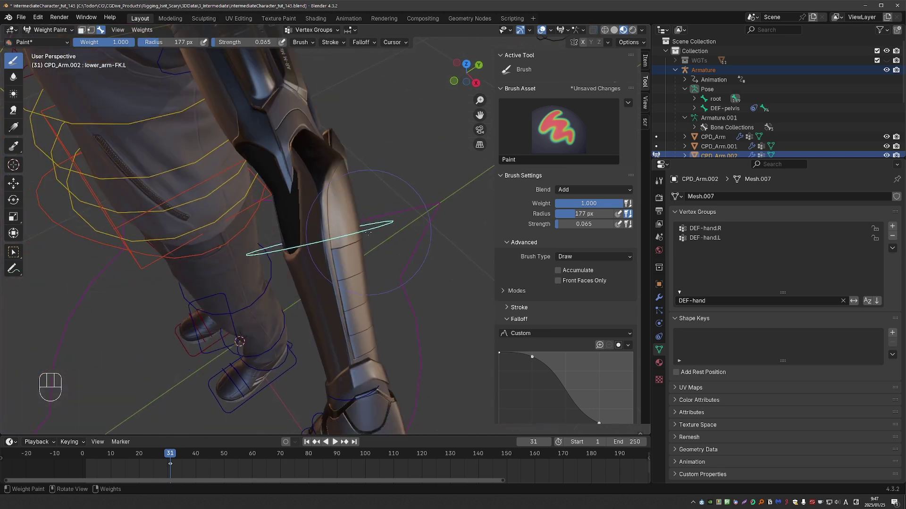
pyautogui.press('z')
pyautogui.press('r')
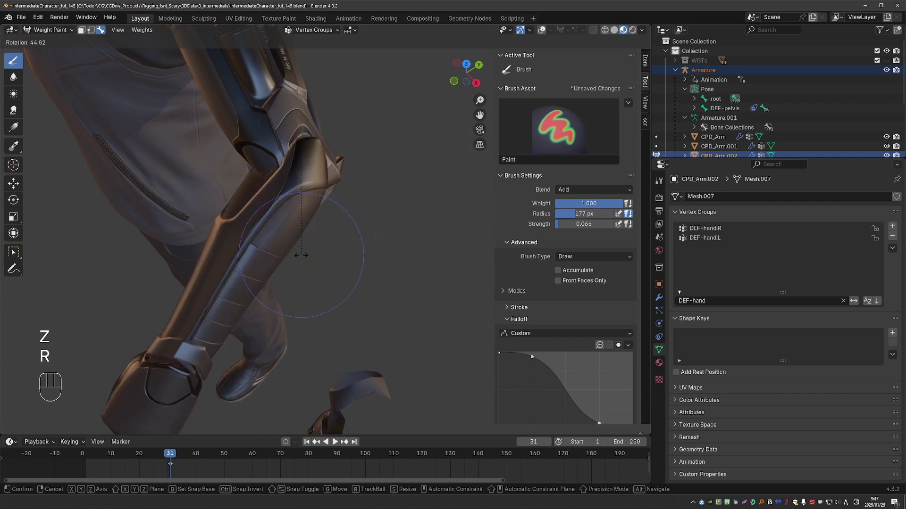
pyautogui.click(314, 255)
pyautogui.press('z')
pyautogui.keyDown('alt'); pyautogui.click(268, 208); pyautogui.keyUp('alt')
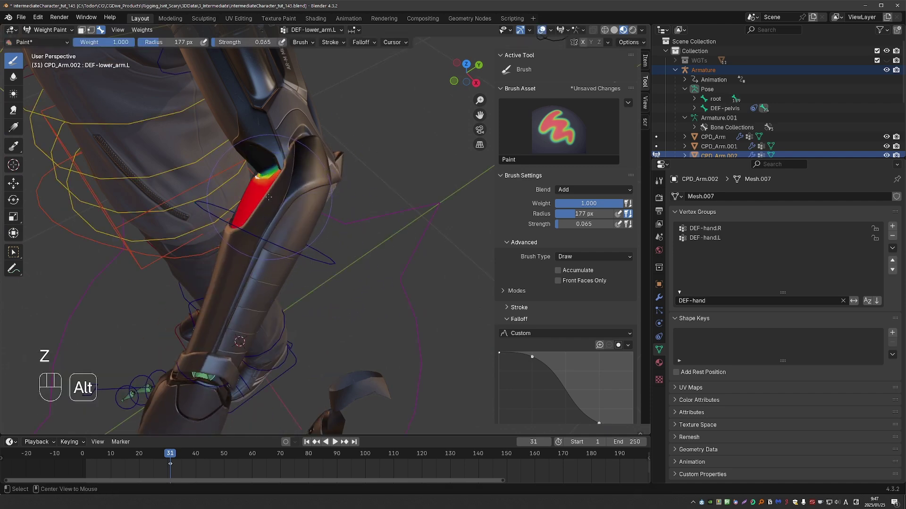
# - Examine the DEF-upper_arm.L weights on the elbow piece from another angle, with the overlays hidden and shown again
pyautogui.hotkey('ctrl', 'z')
pyautogui.keyDown('shift'); pyautogui.moveTo(270, 190); pyautogui.dragTo(261, 172); pyautogui.keyUp('shift')
pyautogui.press('z')
pyautogui.moveTo(267, 189)
pyautogui.mouseDown(button='middle')
pyautogui.moveTo(329, 219)
pyautogui.moveTo(395, 165)
pyautogui.moveTo(290, 182)
pyautogui.moveTo(266, 207)
pyautogui.moveTo(307, 186)
pyautogui.moveTo(348, 189)
pyautogui.mouseUp(button='middle')
pyautogui.press('z')
pyautogui.keyDown('alt'); pyautogui.click(272, 174); pyautogui.keyUp('alt')
pyautogui.press('z')
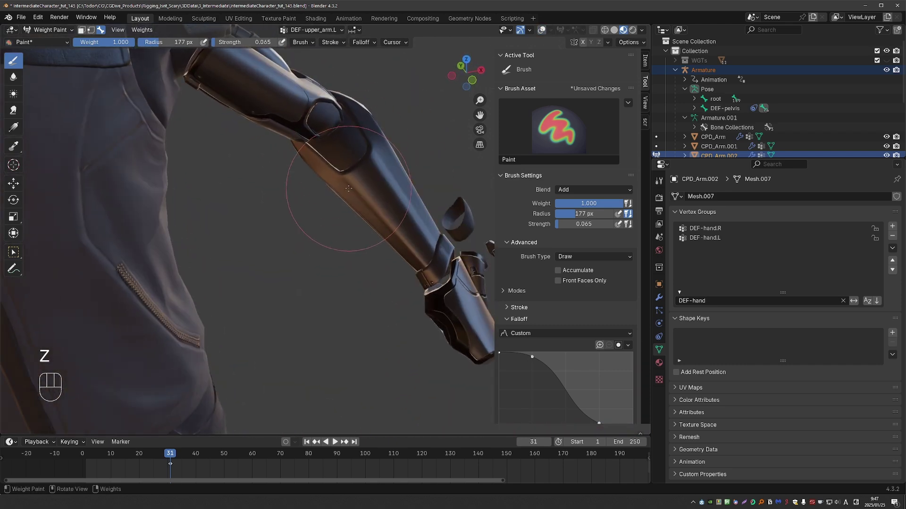
pyautogui.press('z')
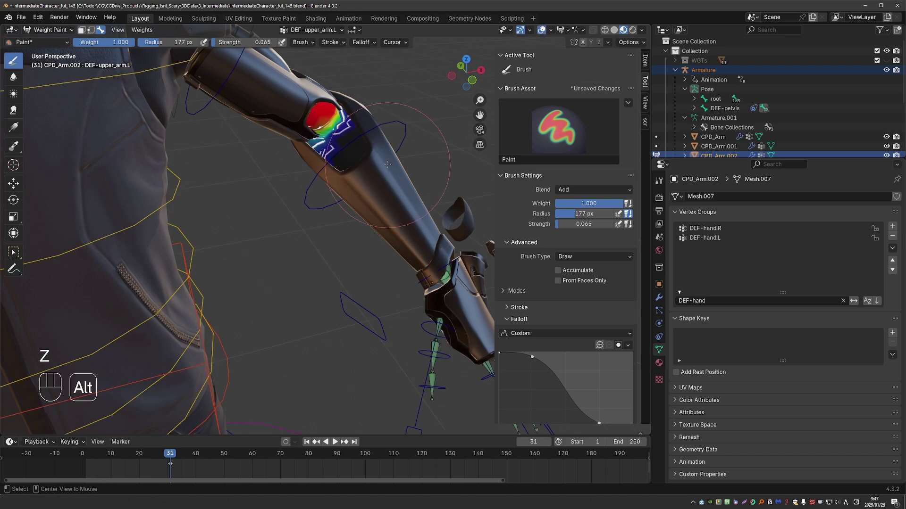
# - Clear the rotation of the lower_arm-FK.L control and test the elbow with cancelled trial rotations from different views
pyautogui.keyDown('alt'); pyautogui.click(387, 179); pyautogui.keyUp('alt')
pyautogui.hotkey('alt', 'r')
pyautogui.press('r')
pyautogui.press('r')
pyautogui.rightClick(388, 170)
pyautogui.moveTo(388, 171); pyautogui.dragTo(435, 175, button='middle')
pyautogui.press('r')
pyautogui.rightClick(344, 232)
pyautogui.press('r')
pyautogui.rightClick(316, 230)
pyautogui.press('r')
pyautogui.rightClick(321, 219)
# - Return to Pose Mode on the armature and try swinging the forearm in several directions with cancelled rotations
pyautogui.press('Tab')
pyautogui.press('r')
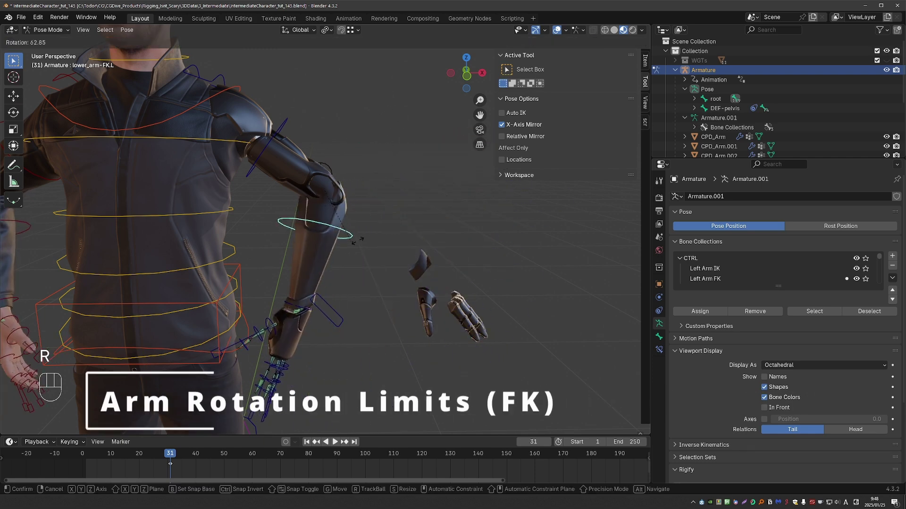
pyautogui.rightClick(387, 218)
pyautogui.moveTo(387, 218); pyautogui.dragTo(329, 204, button='middle')
pyautogui.press('r')
pyautogui.press('r')
pyautogui.press('r')
pyautogui.rightClick(383, 233)
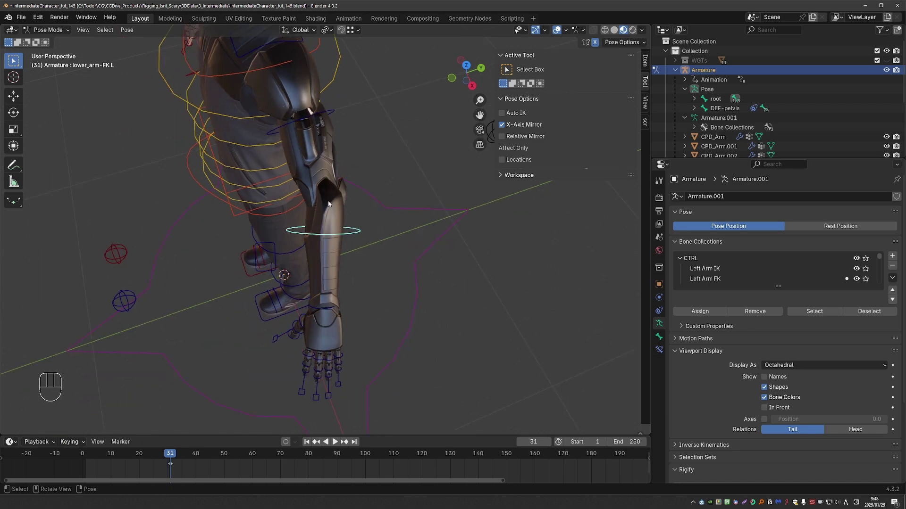
# - Mark the elbow joint and the forearm's swing with annotation strokes, and erase them
pyautogui.press('d')
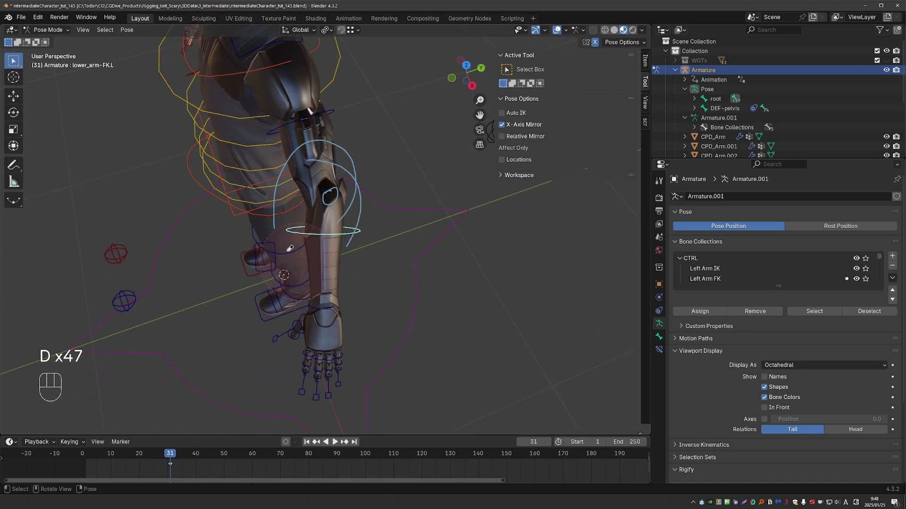
pyautogui.moveTo(290, 248); pyautogui.dragTo(344, 203, button='right')
pyautogui.moveTo(345, 231)
pyautogui.mouseDown(button='middle')
pyautogui.moveTo(358, 247)
pyautogui.moveTo(374, 211)
pyautogui.moveTo(376, 144)
pyautogui.moveTo(386, 167)
pyautogui.mouseUp(button='middle')
# - Set the rotation mode of the lower_arm-FK.L control to XYZ Euler
pyautogui.click(359, 246)
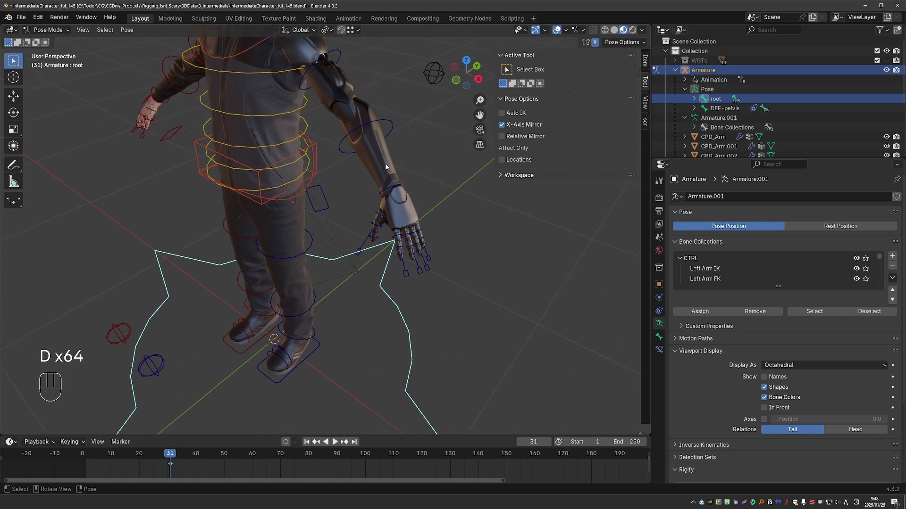
pyautogui.click(389, 128)
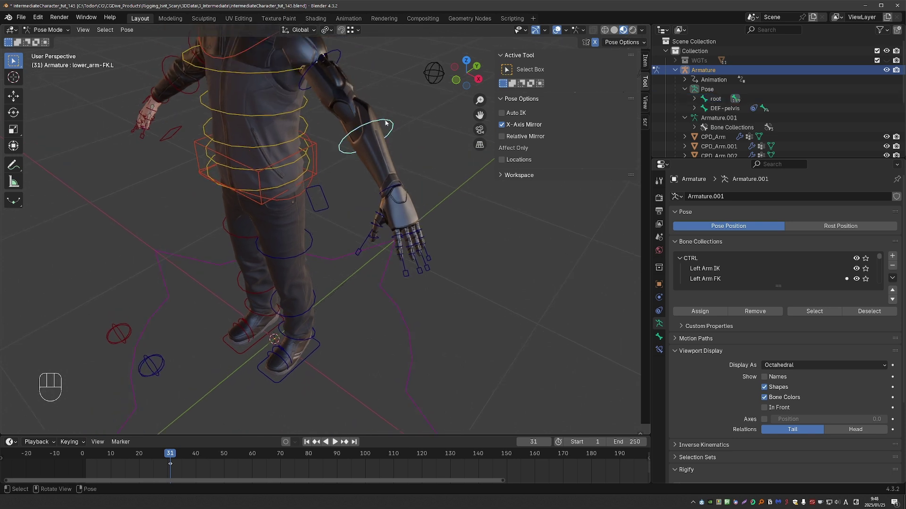
pyautogui.press('r')
pyautogui.press('r')
pyautogui.rightClick(623, 98)
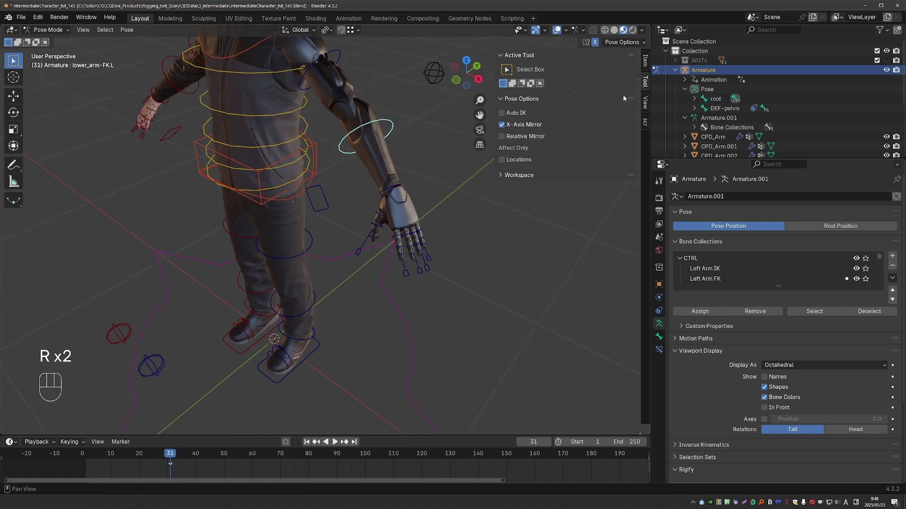
pyautogui.click(645, 62)
pyautogui.click(519, 157)
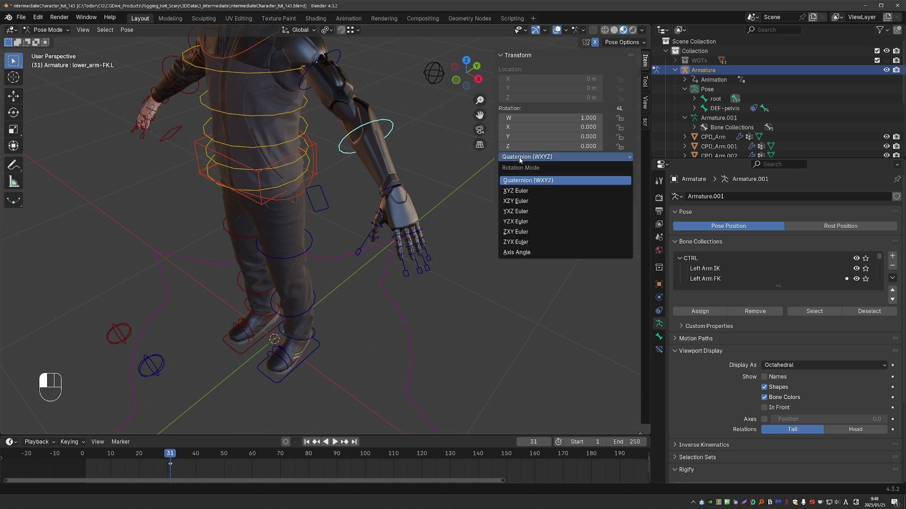
pyautogui.click(529, 191)
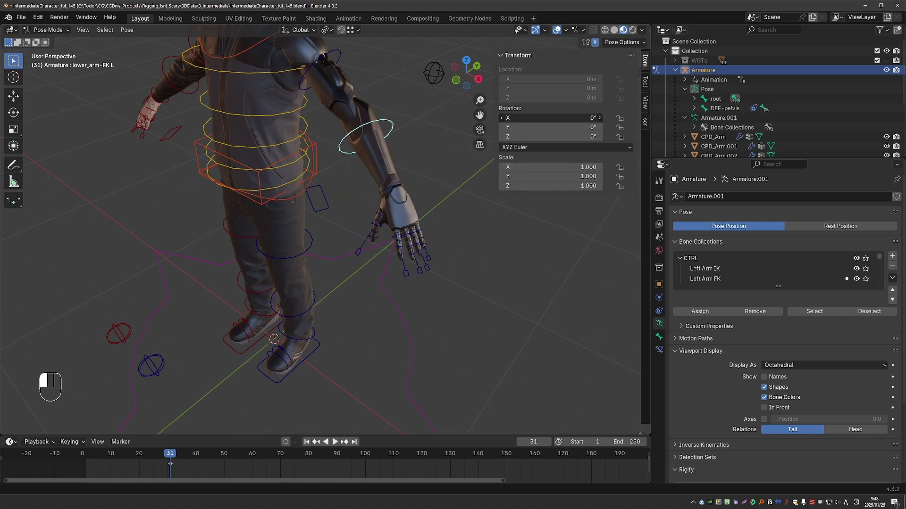
# - Test the forearm control's X rotation with cancelled value changes and lock its Y and Z rotation
pyautogui.moveTo(550, 118); pyautogui.dragTo(568, 118)
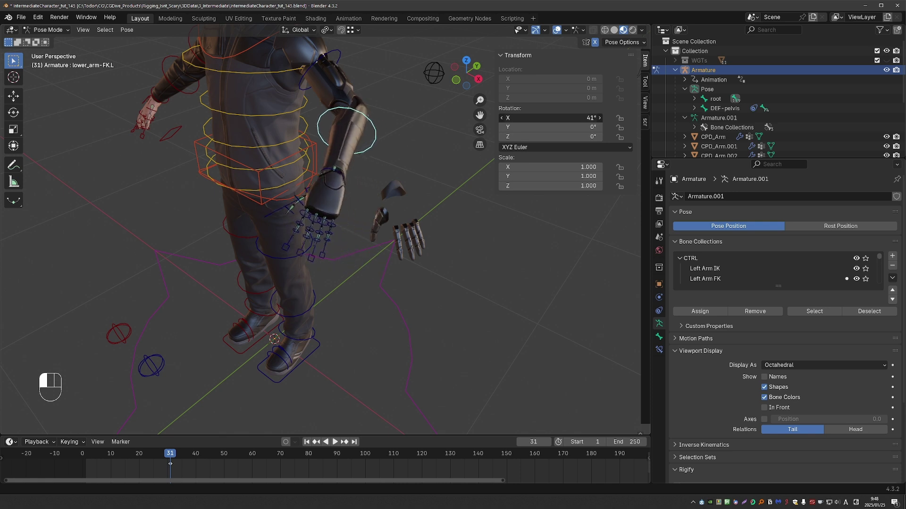
pyautogui.rightClick(509, 120)
pyautogui.moveTo(509, 119); pyautogui.dragTo(550, 120)
pyautogui.rightClick(550, 120)
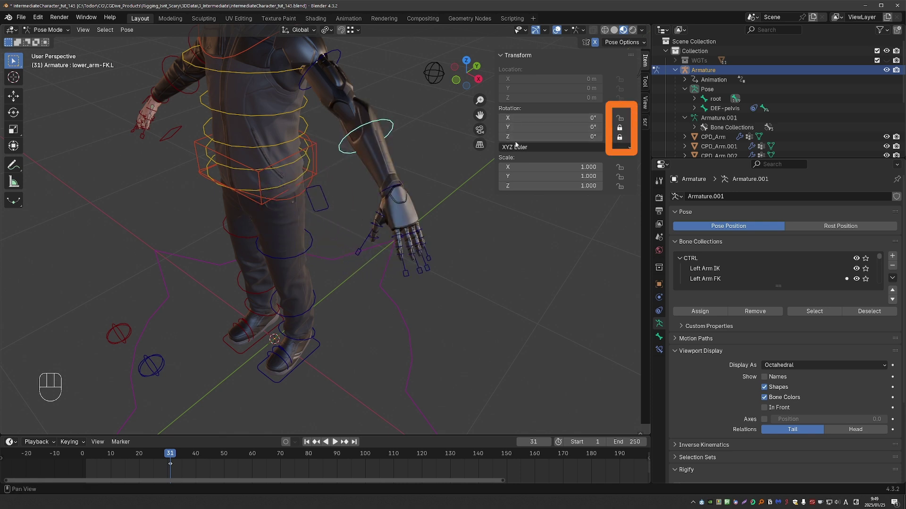
# - Check the forearm's X-only bending from several angles with cancelled trial rotations of lower_arm-FK.L
pyautogui.press('r')
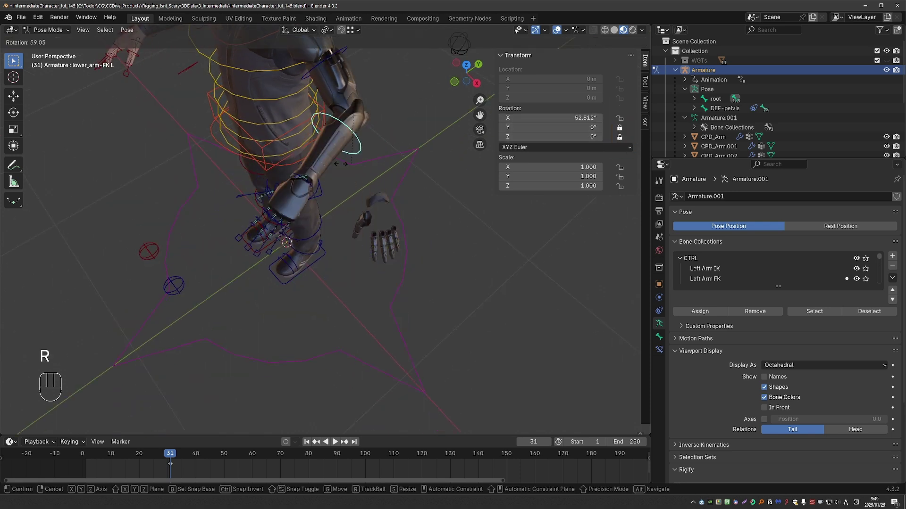
pyautogui.rightClick(366, 163)
pyautogui.moveTo(366, 165); pyautogui.dragTo(358, 199, button='middle')
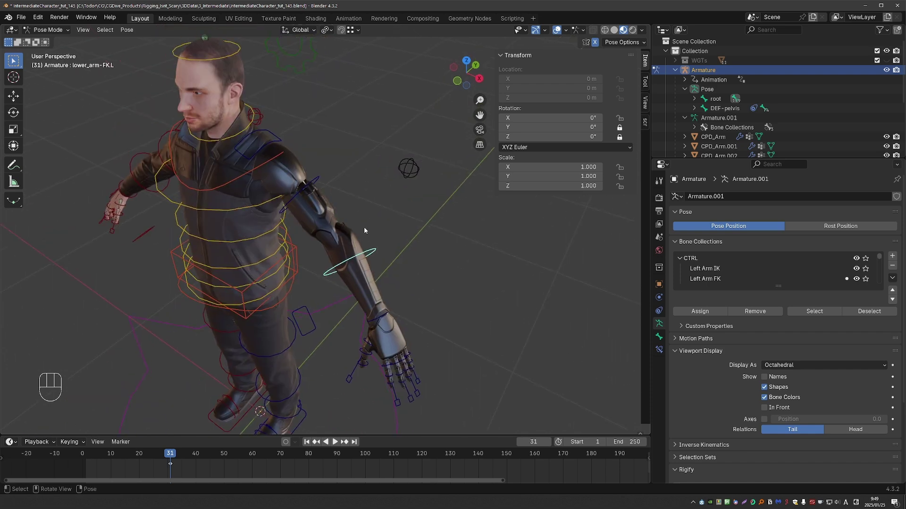
pyautogui.press('r')
pyautogui.rightClick(392, 265)
pyautogui.moveTo(391, 264); pyautogui.dragTo(379, 284, button='middle')
pyautogui.press('r')
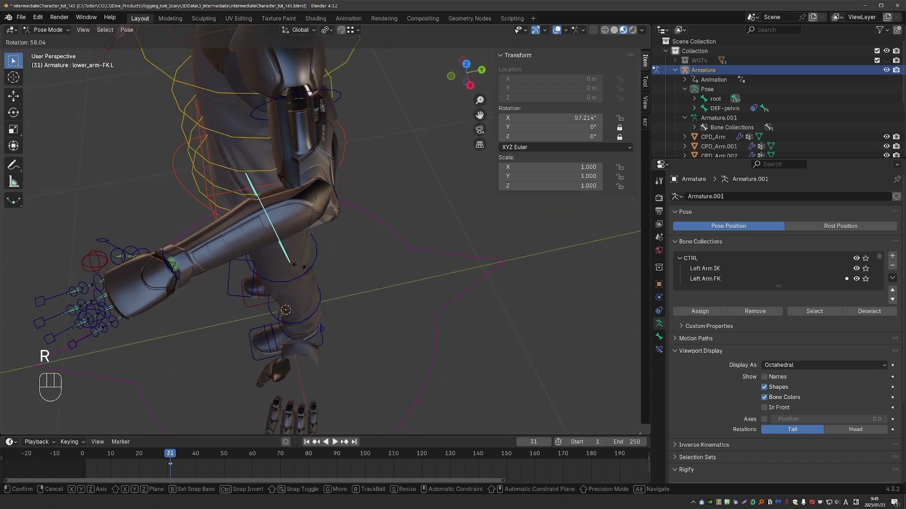
pyautogui.rightClick(298, 266)
pyautogui.moveTo(299, 266); pyautogui.dragTo(327, 219, button='middle')
pyautogui.press('r')
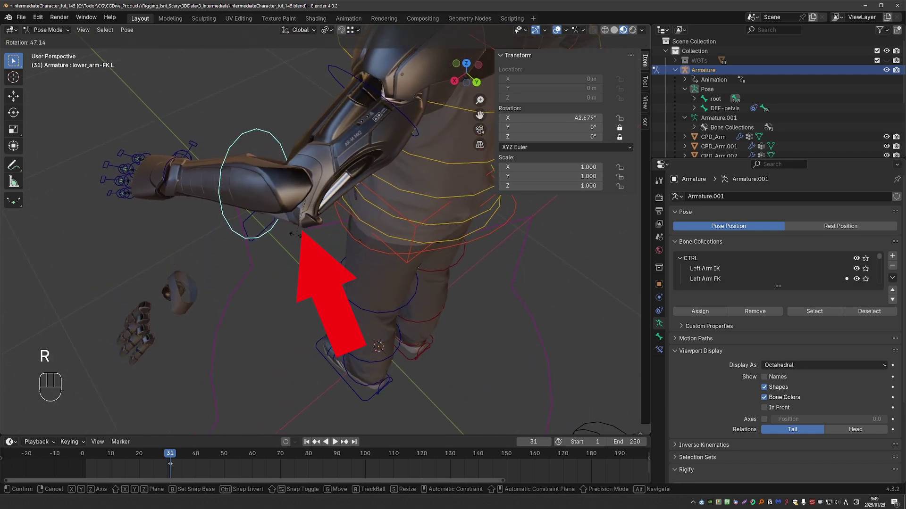
pyautogui.rightClick(283, 252)
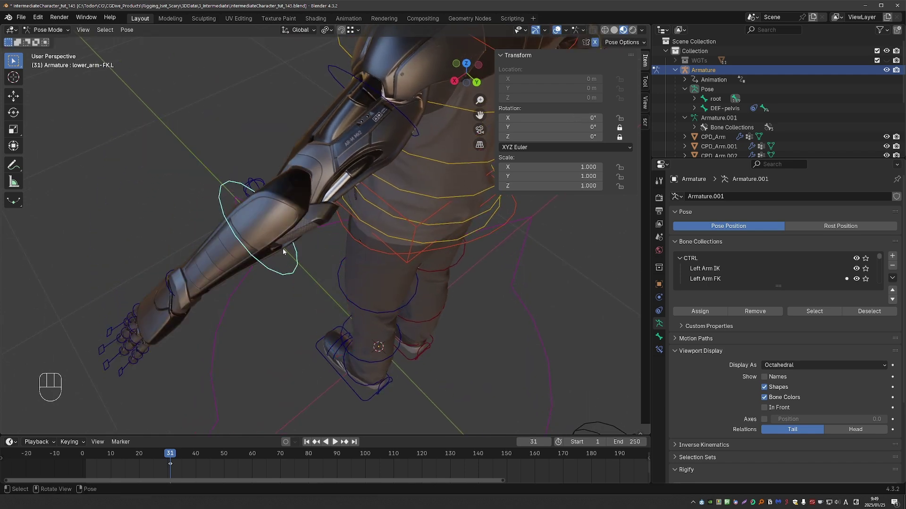
pyautogui.moveTo(283, 251); pyautogui.dragTo(401, 298, button='middle')
pyautogui.press('r')
pyautogui.rightClick(295, 293)
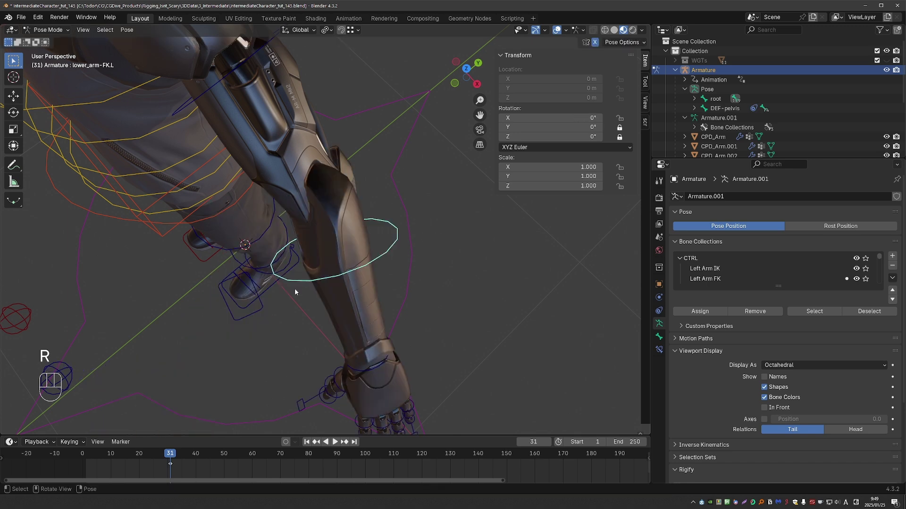
# - Hide the overlays, inspect the elbow's bend with cancelled trial rotations, and show the overlays again
pyautogui.press('z')
pyautogui.press('r')
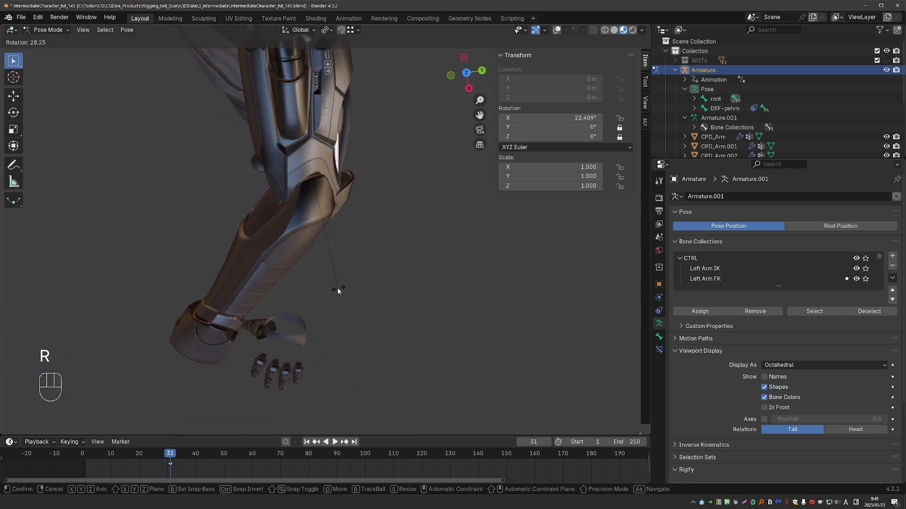
pyautogui.rightClick(338, 291)
pyautogui.press('r')
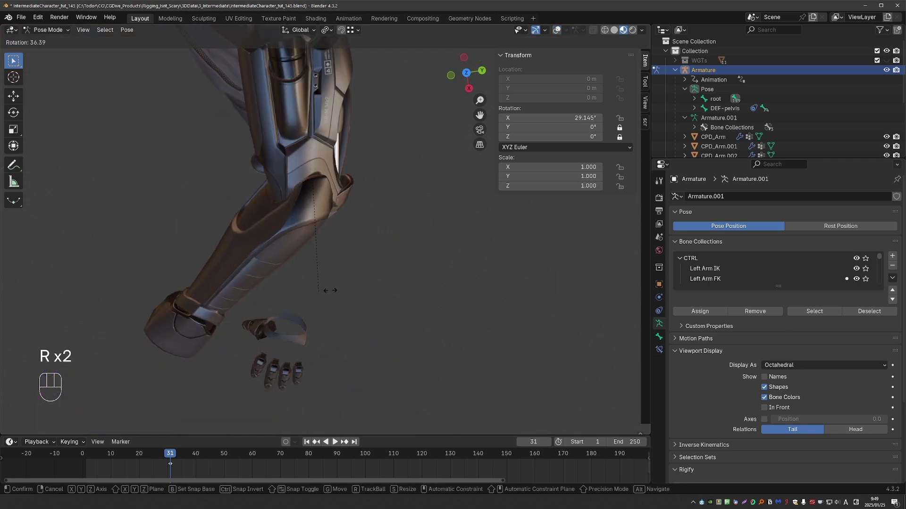
pyautogui.rightClick(377, 274)
pyautogui.moveTo(377, 274); pyautogui.dragTo(456, 250, button='middle')
pyautogui.scroll(-3, 392, 226)
pyautogui.press('z')
# - Test how the wrist pieces follow the hand with cancelled trial rotations of the hand-FK.L control
pyautogui.click(506, 329)
pyautogui.scroll(2, 492, 315)
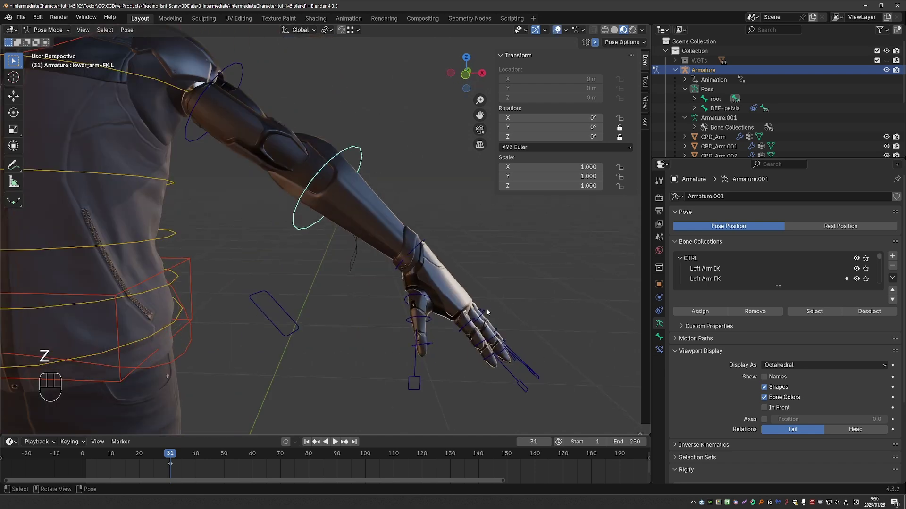
pyautogui.click(430, 249)
pyautogui.press('r')
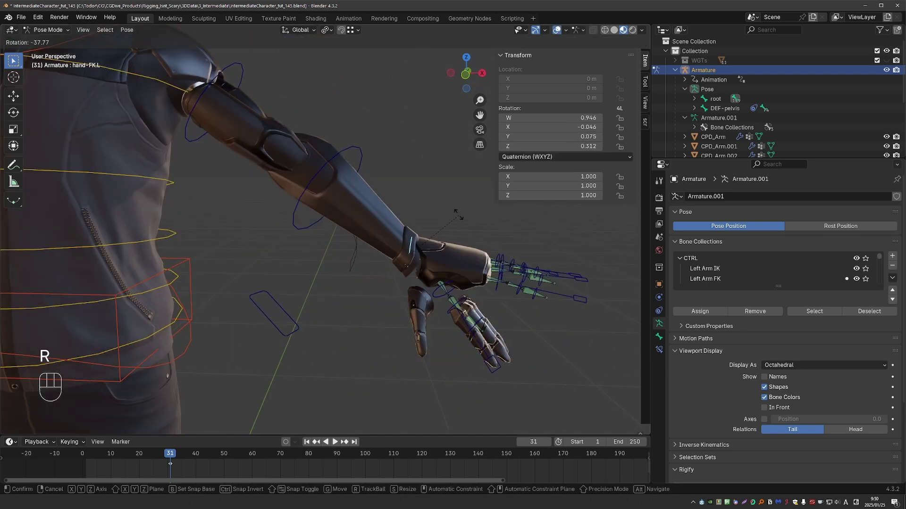
pyautogui.press('r')
pyautogui.rightClick(460, 203)
pyautogui.moveTo(458, 196); pyautogui.dragTo(406, 228, button='middle')
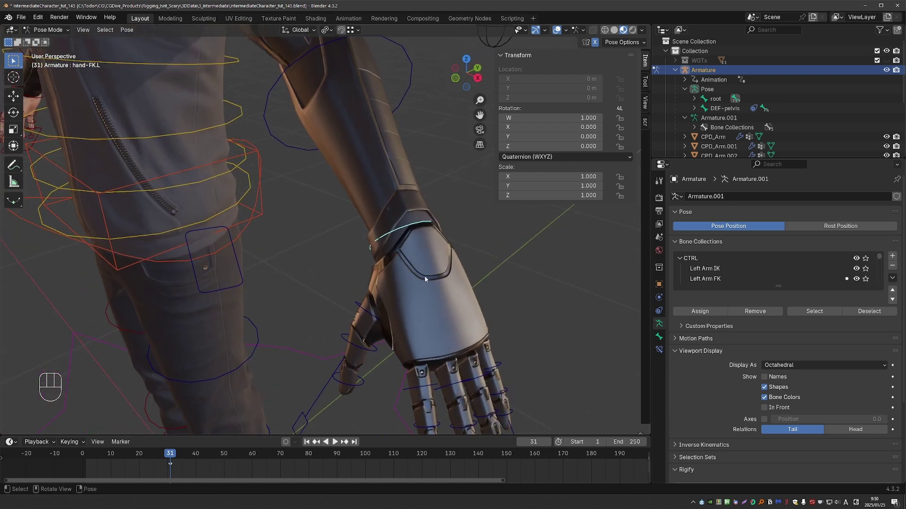
# - Select the wrist piece CPD_Arm.005, isolate it in Local View and enter Edit Mode
pyautogui.scroll(1, 404, 229)
pyautogui.press('Tab')
pyautogui.click(402, 228)
pyautogui.press('g')
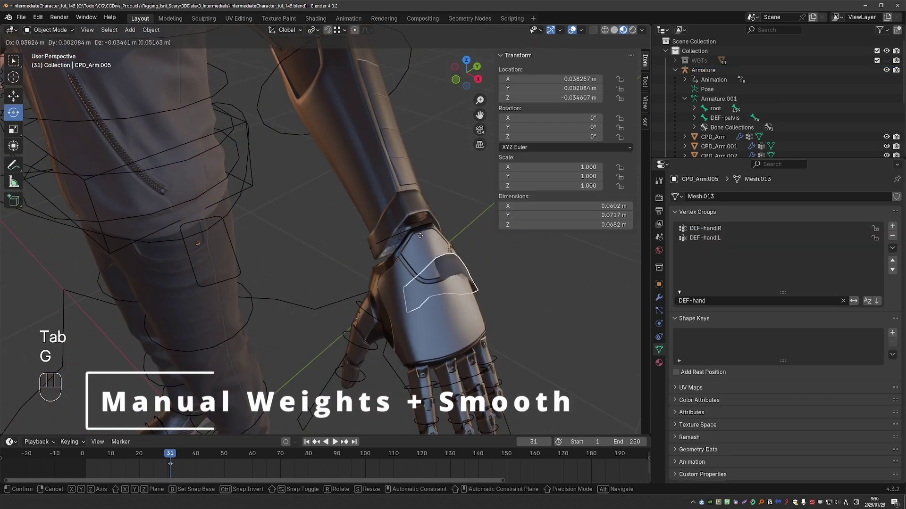
pyautogui.rightClick(419, 240)
pyautogui.press('KP_Divide')
pyautogui.press('Tab')
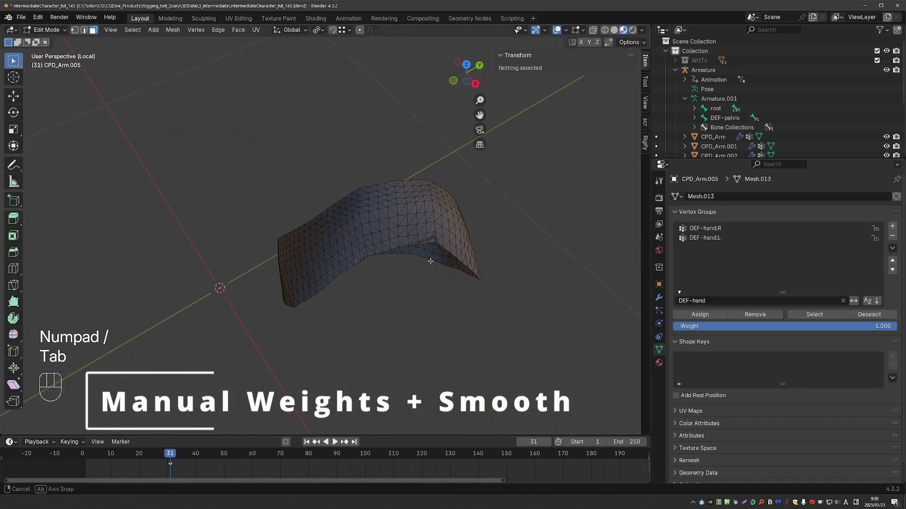
# - Select the wrist piece's boundary loop on the forearm side in vertex mode and grow the selection by three steps
pyautogui.press('2')
pyautogui.keyDown('alt'); pyautogui.click(418, 173); pyautogui.keyUp('alt')
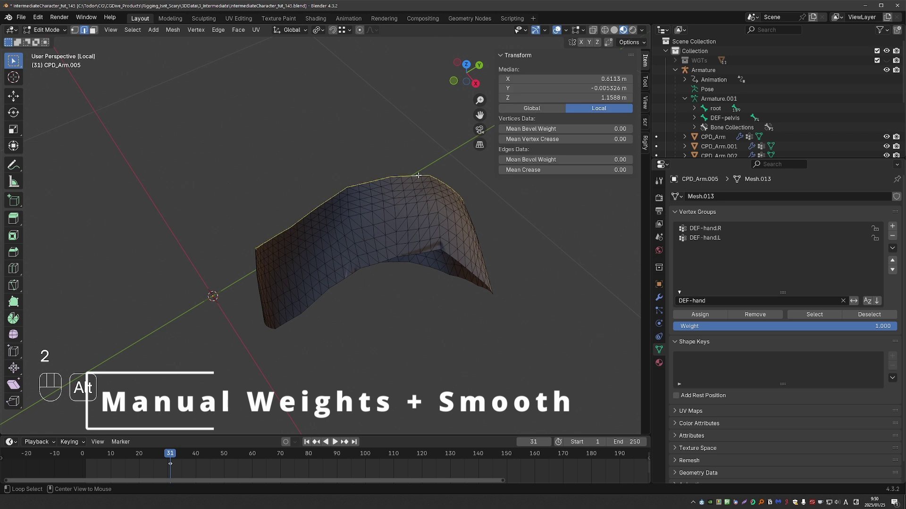
pyautogui.moveTo(418, 173); pyautogui.dragTo(424, 211, button='middle')
pyautogui.scroll(1, 425, 166)
pyautogui.press('a')
pyautogui.hotkey('alt', 'a')
pyautogui.keyDown('alt'); pyautogui.click(425, 164); pyautogui.keyUp('alt')
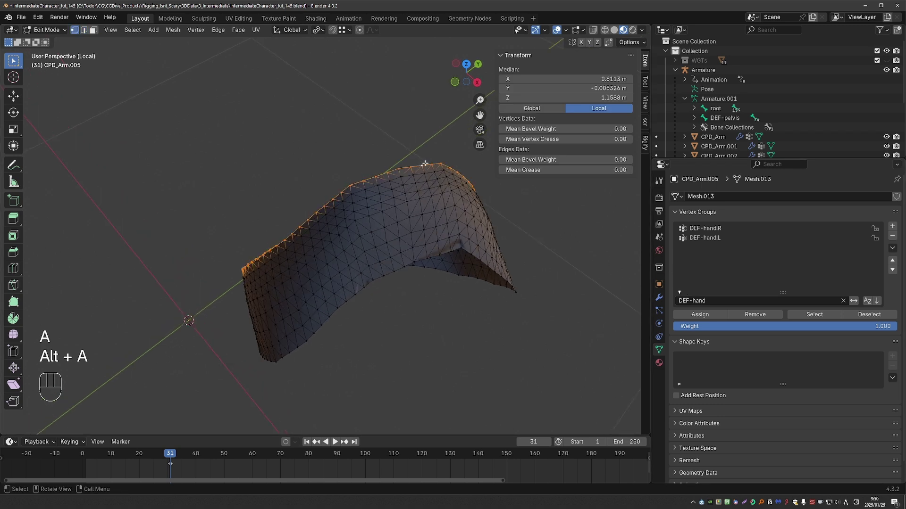
pyautogui.press('ctrl+KP_Add')
pyautogui.press('ctrl+KP_Add')
pyautogui.press('ctrl+KP_Add')
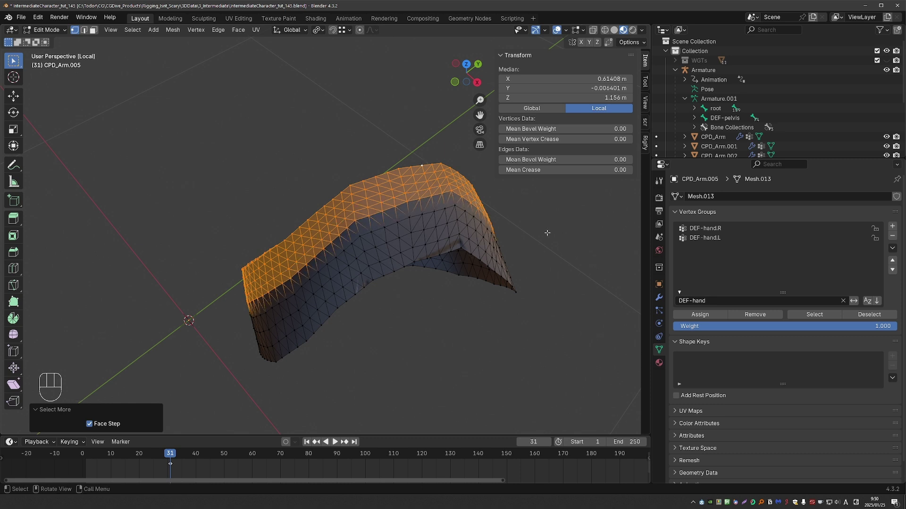
# - Filter the vertex groups by "DEF-lowe", assign the selected vertices to DEF-lower_arm.L with weight 1.000, and exit Local View
pyautogui.click(744, 297)
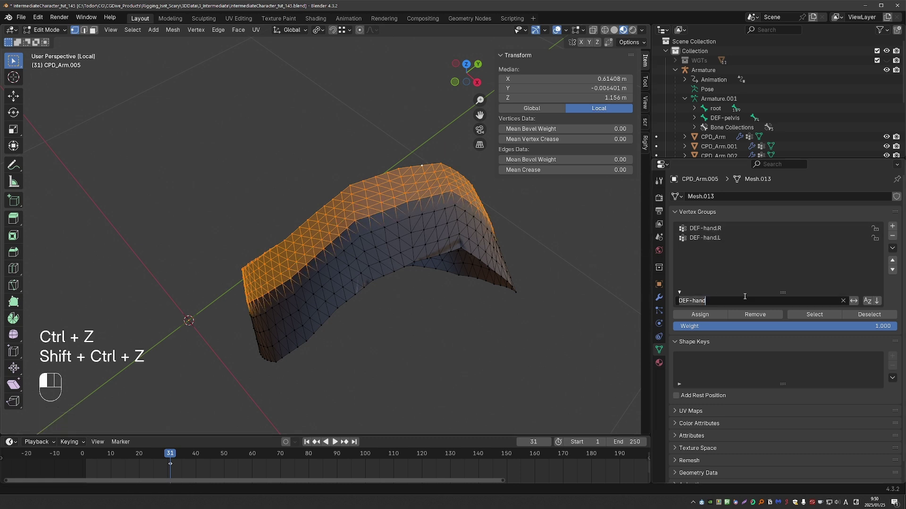
pyautogui.write('DEF')
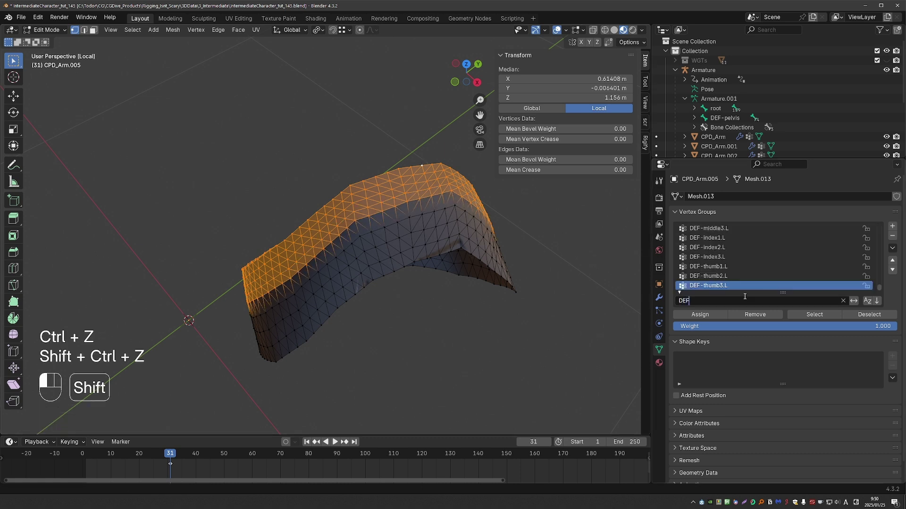
pyautogui.write('-lowe')
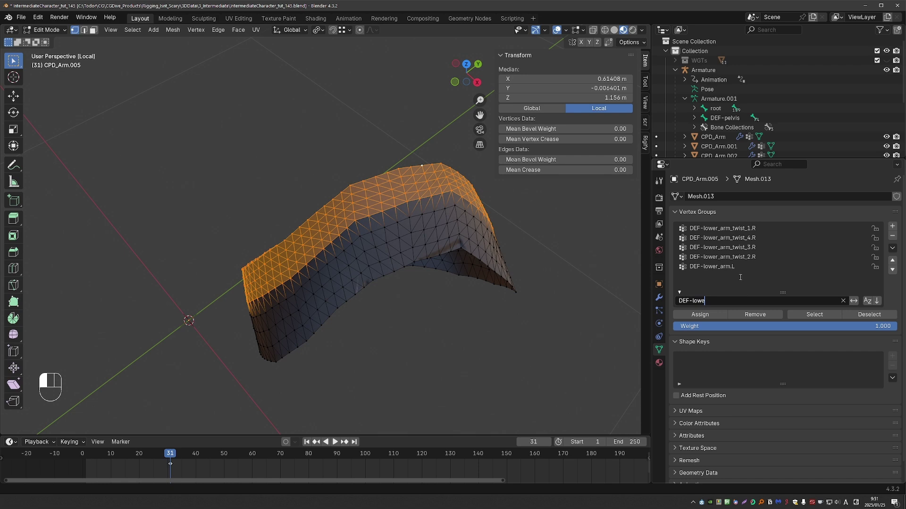
pyautogui.click(734, 267)
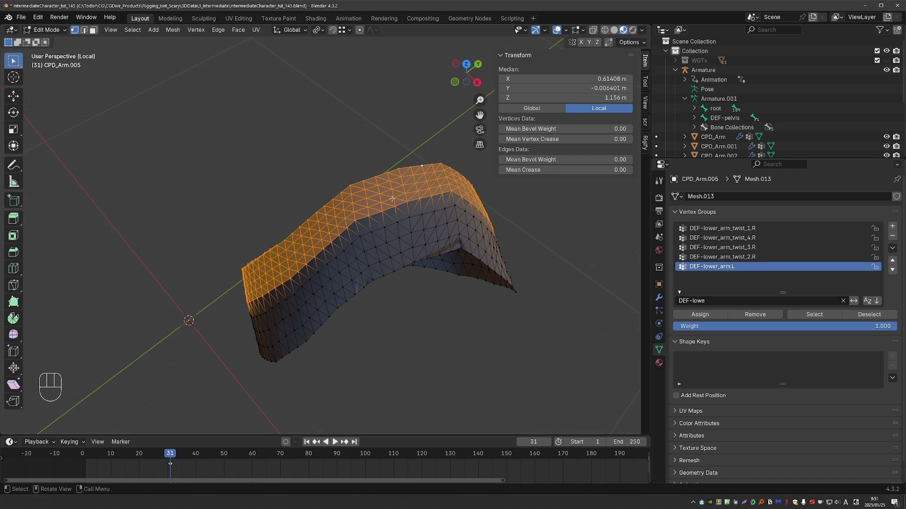
pyautogui.press('KP_Divide')
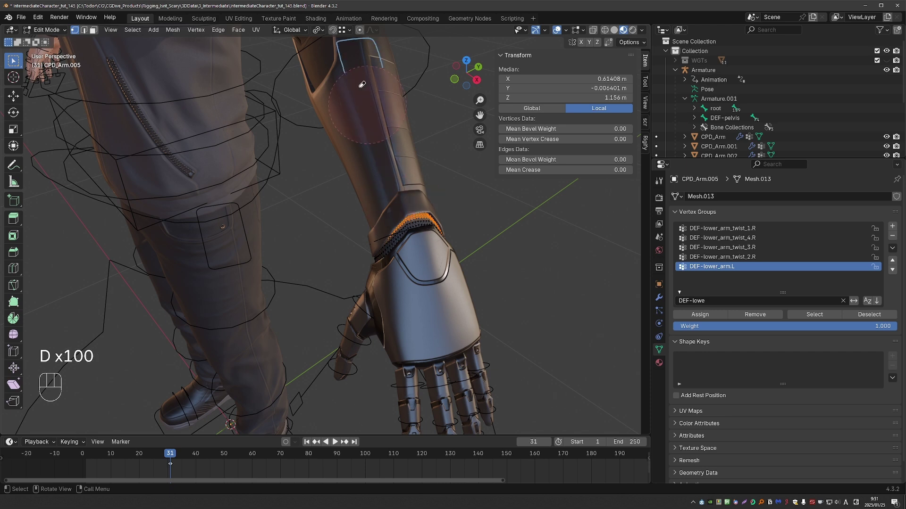
pyautogui.click(692, 315)
pyautogui.scroll(3, 421, 263)
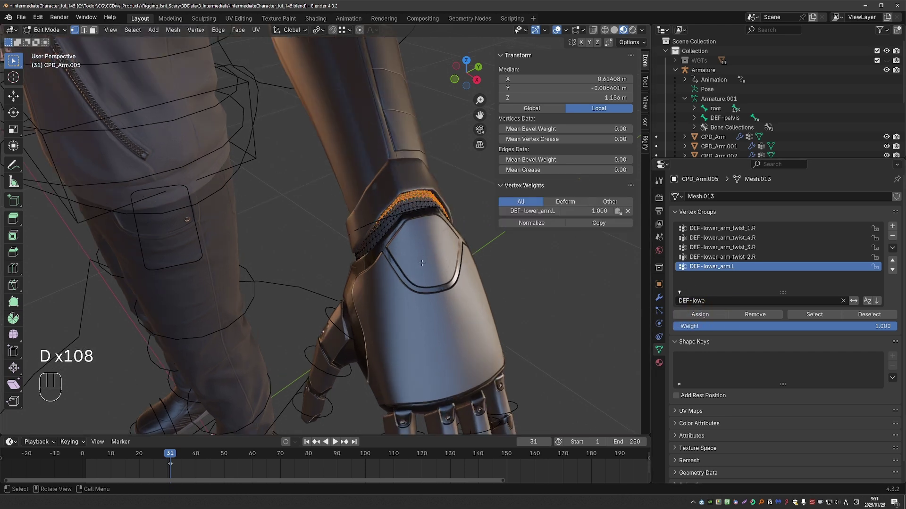
# - Invert the vertex selection, filter the vertex groups by "DEF-hand", assign the vertices to DEF-hand.L with weight 1.000, and exit Edit Mode
pyautogui.hotkey('ctrl', 'i')
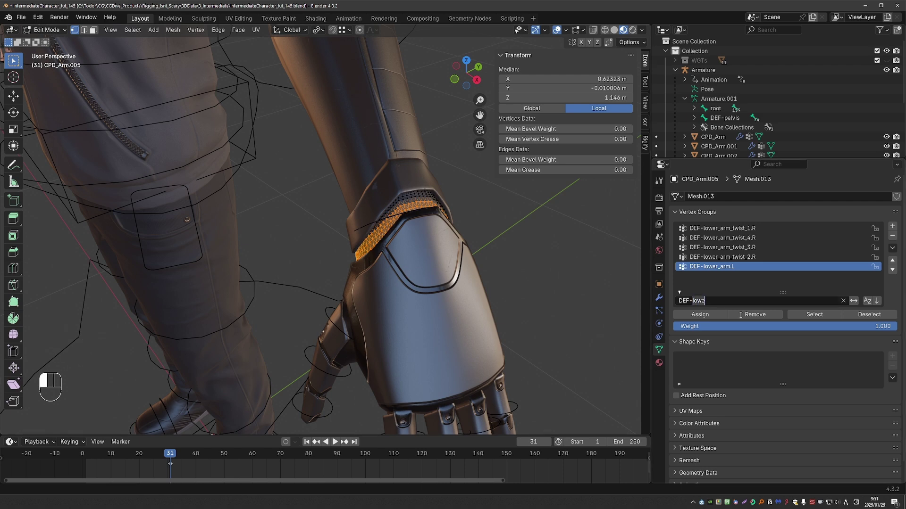
pyautogui.write('hand')
pyautogui.click(719, 239)
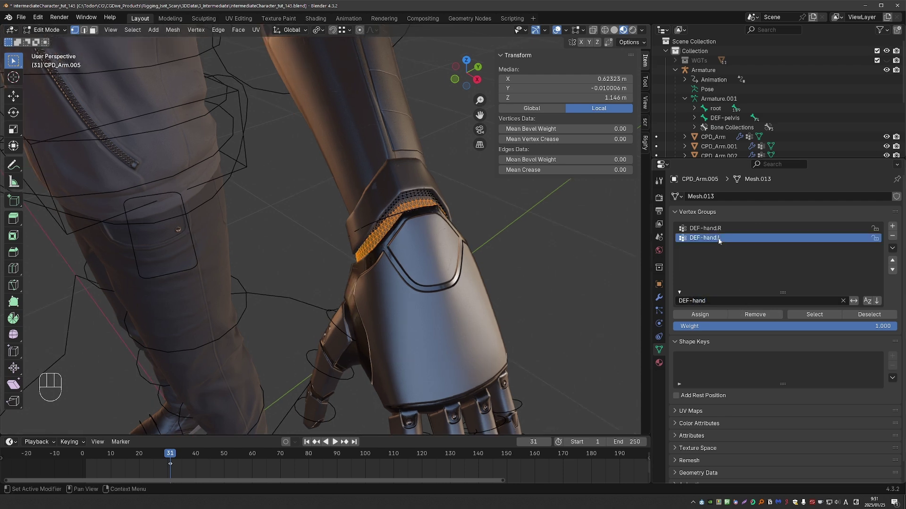
pyautogui.click(696, 315)
pyautogui.press('Tab')
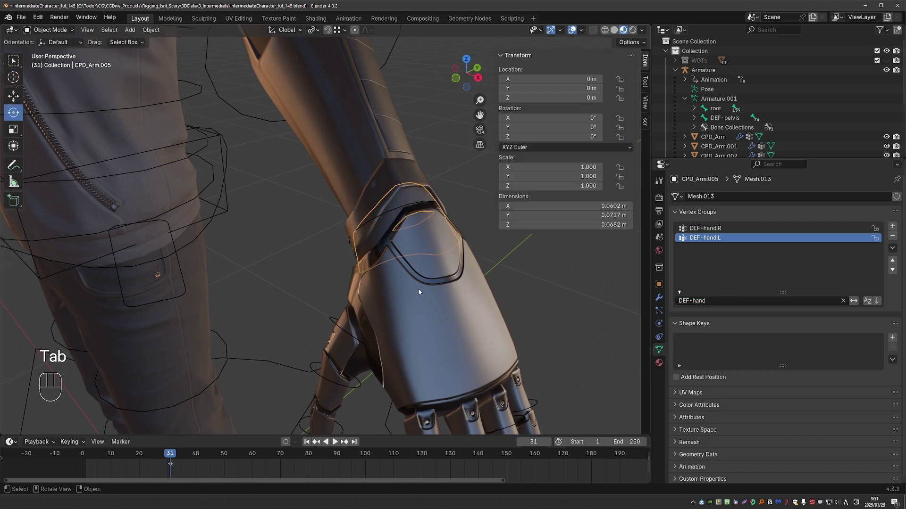
# - Select the armature's hand-FK.L control in Pose Mode and test the wrist piece with cancelled trial rotations
pyautogui.click(427, 202)
pyautogui.press('Tab')
pyautogui.press('r')
pyautogui.moveTo(400, 232); pyautogui.dragTo(405, 255, button='middle')
pyautogui.rightClick(454, 225)
pyautogui.press('r')
pyautogui.press('r')
pyautogui.rightClick(446, 226)
pyautogui.scroll(-3, 475, 228)
pyautogui.press('r')
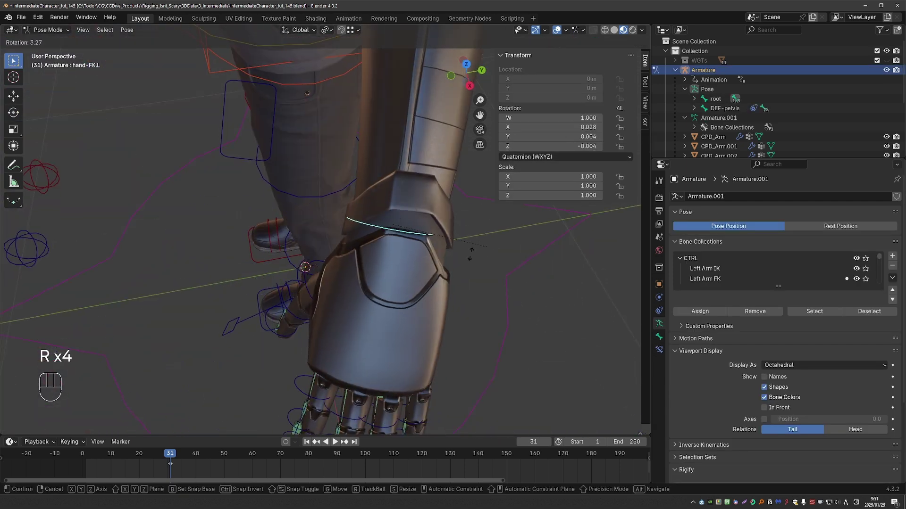
pyautogui.rightClick(522, 212)
# - Hide the viewport overlays and check the wrist deformation with cancelled trackball and view-axis rotations of the hand
pyautogui.hotkey('alt', 'shift', 'z')
pyautogui.press('r')
pyautogui.press('r')
pyautogui.press('r')
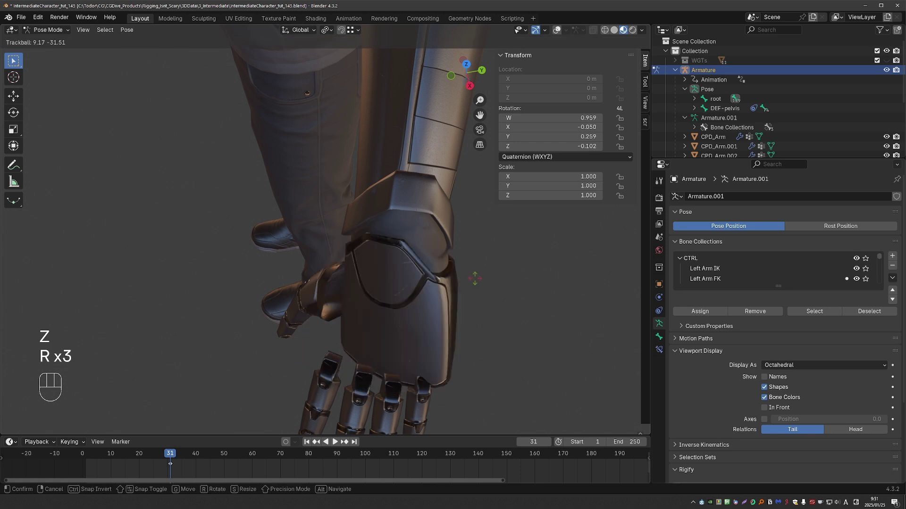
pyautogui.rightClick(501, 273)
pyautogui.press('r')
pyautogui.rightClick(463, 286)
# - Examine the gap between the wrist piece and the hand plate up close during cancelled hand rotations
pyautogui.scroll(4, 459, 283)
pyautogui.press('r')
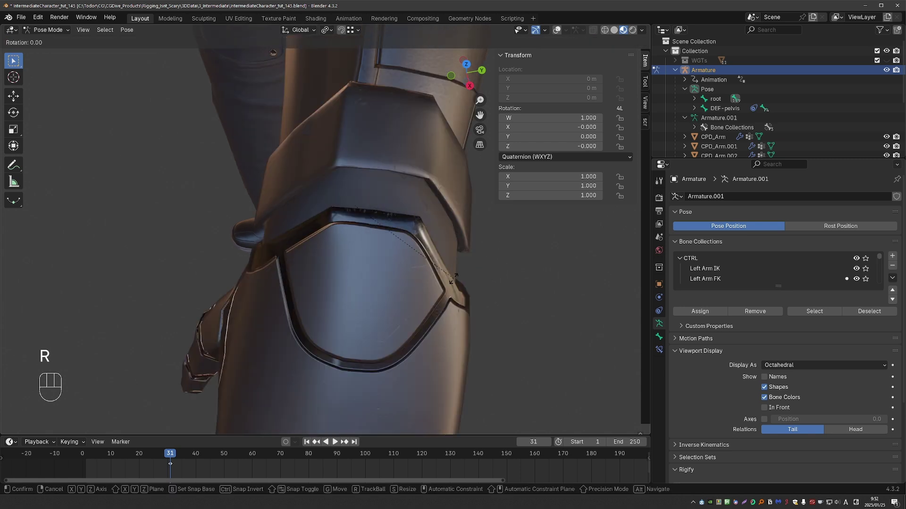
pyautogui.press('r')
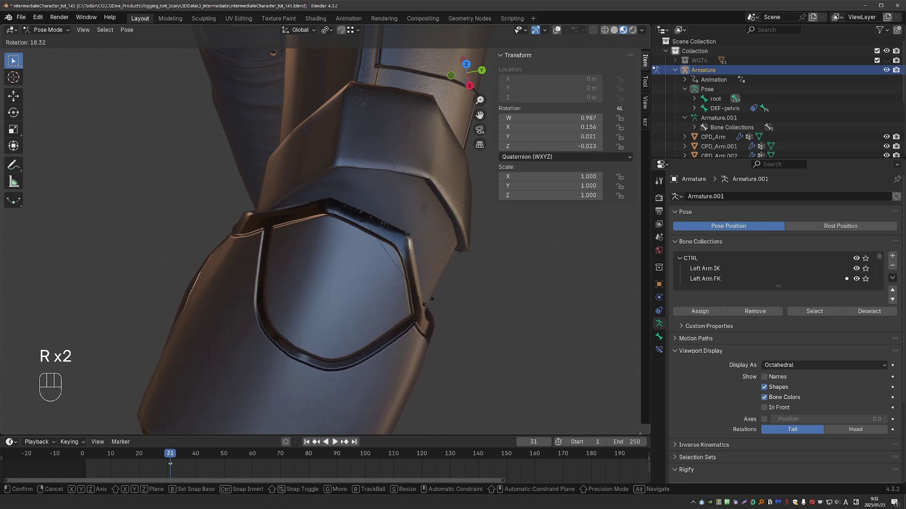
pyautogui.rightClick(460, 296)
pyautogui.press('r')
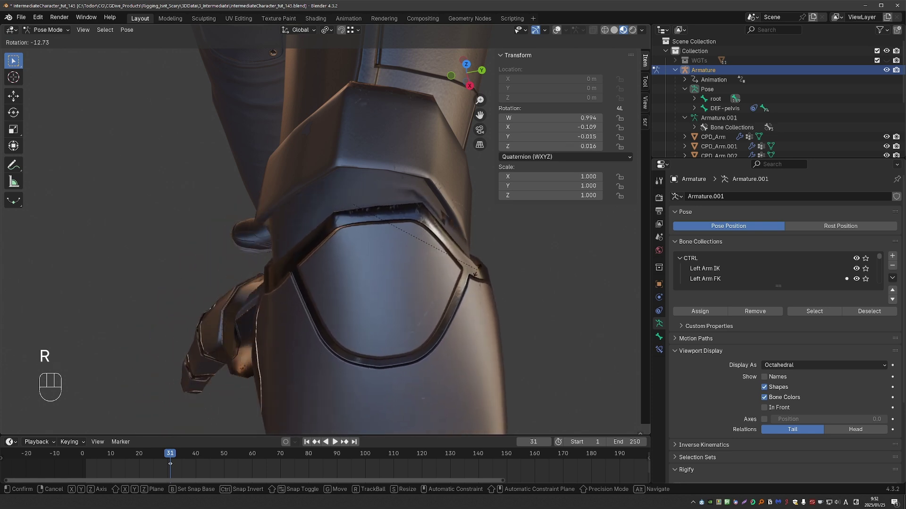
pyautogui.press('r')
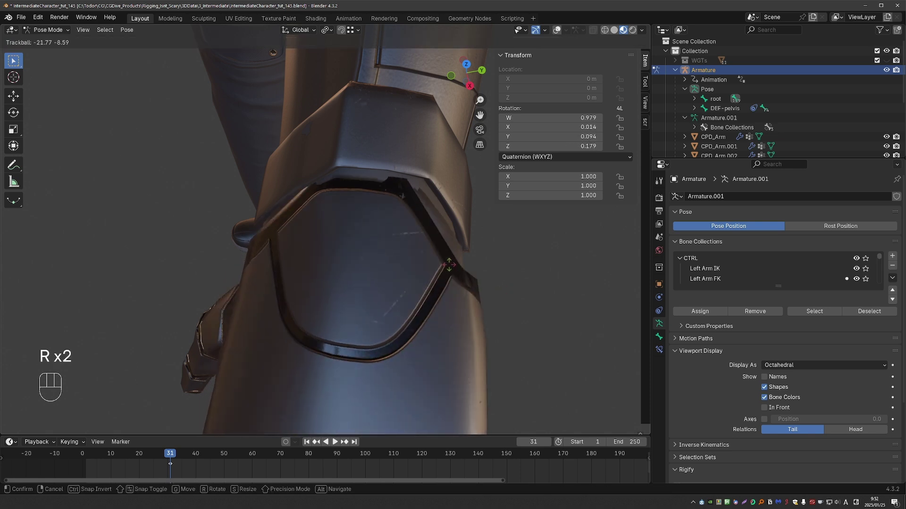
pyautogui.rightClick(434, 290)
# - Restore the overlays, select the armature and CPD_Arm.005 in Object Mode, and enter Weight Paint on the wrist piece
pyautogui.press('z')
pyautogui.press('Tab')
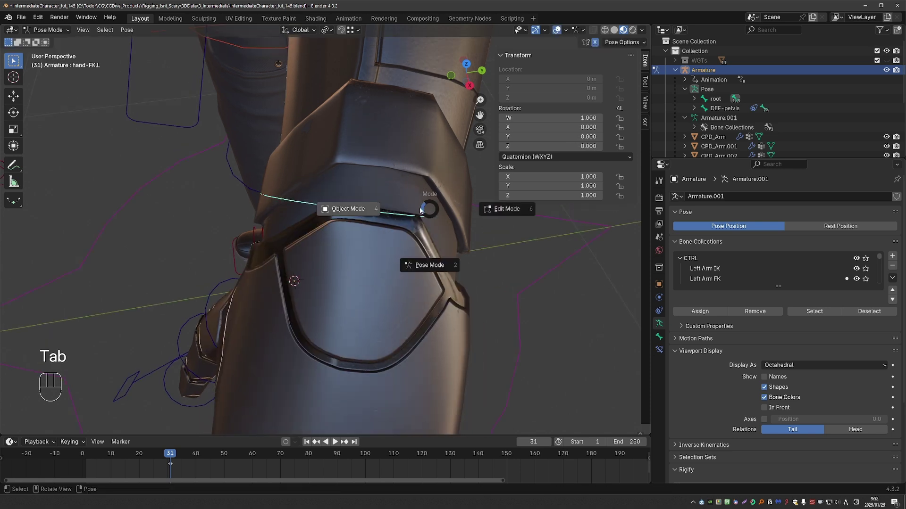
pyautogui.click(343, 208)
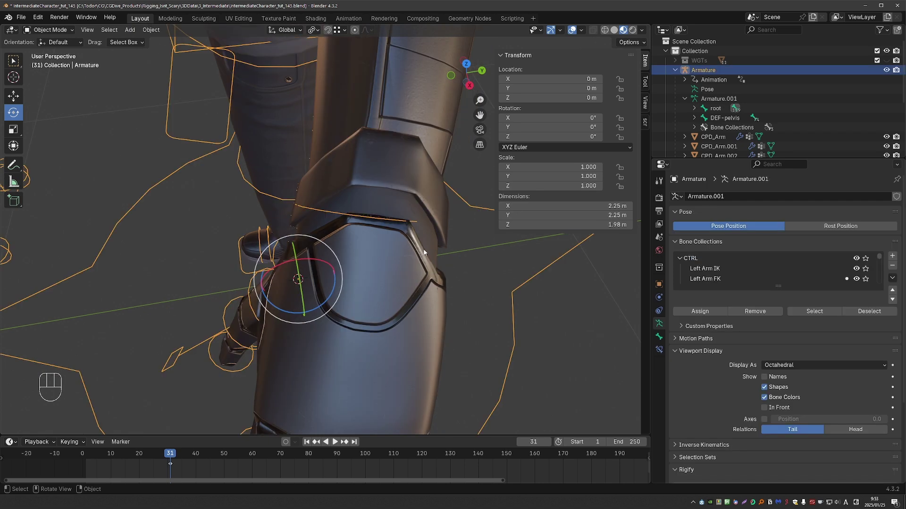
pyautogui.keyDown('shift'); pyautogui.click(427, 240); pyautogui.keyUp('shift')
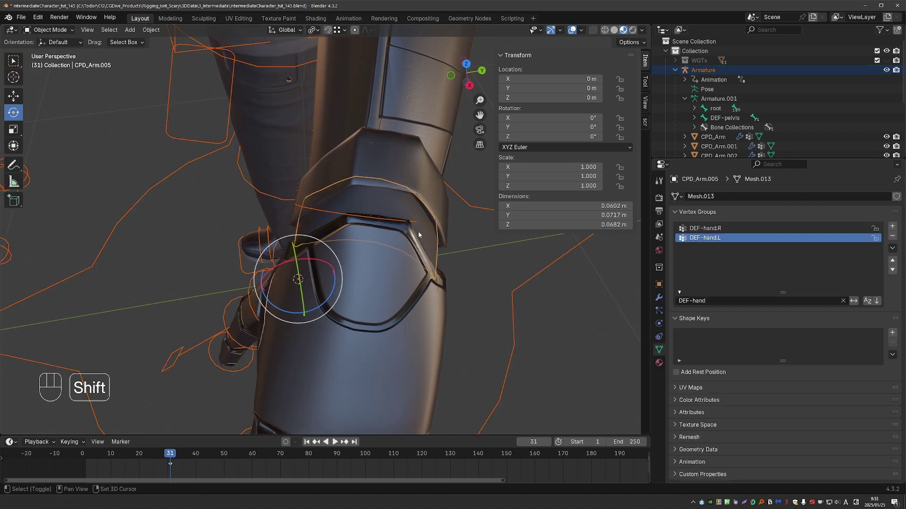
pyautogui.press('Tab')
pyautogui.click(376, 218)
pyautogui.scroll(-3, 376, 218)
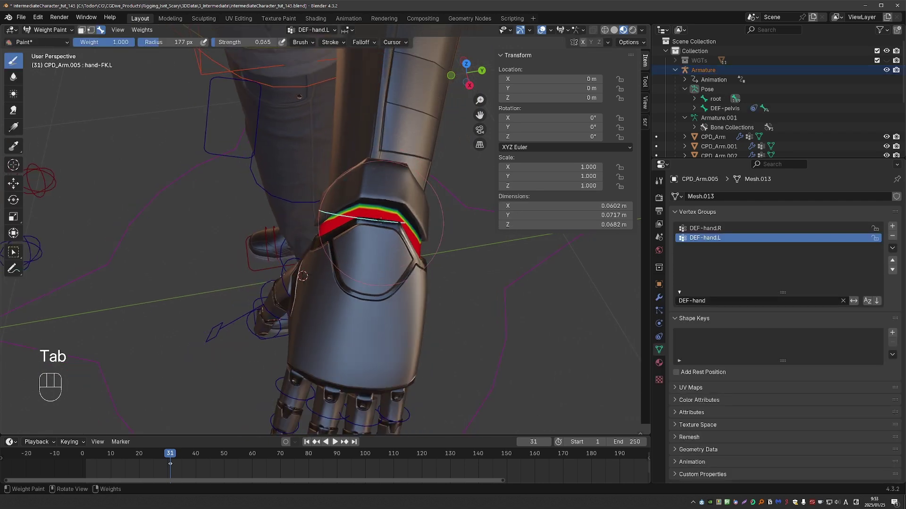
# - Select the DEF-lower_arm.L and hand deform bones and smooth the wrist piece's vertex weights with the subset Selected Pose Bones
pyautogui.hotkey('alt', 'z')
pyautogui.keyDown('alt'); pyautogui.keyDown('shift'); pyautogui.click(372, 168); pyautogui.keyUp('shift'); pyautogui.keyUp('alt')
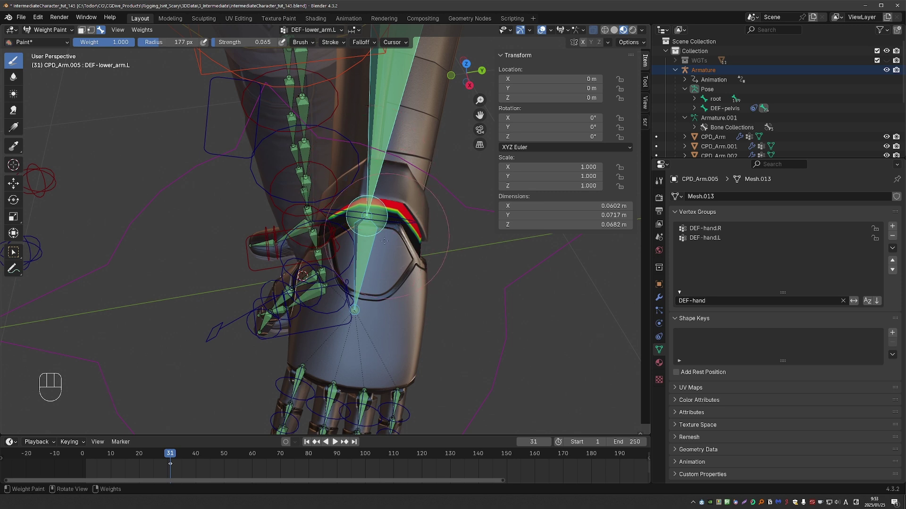
pyautogui.click(142, 30)
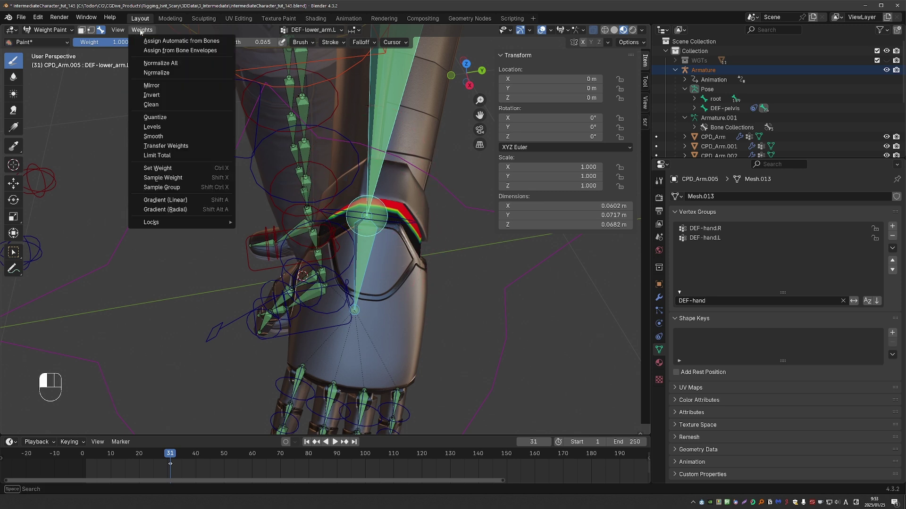
pyautogui.click(177, 137)
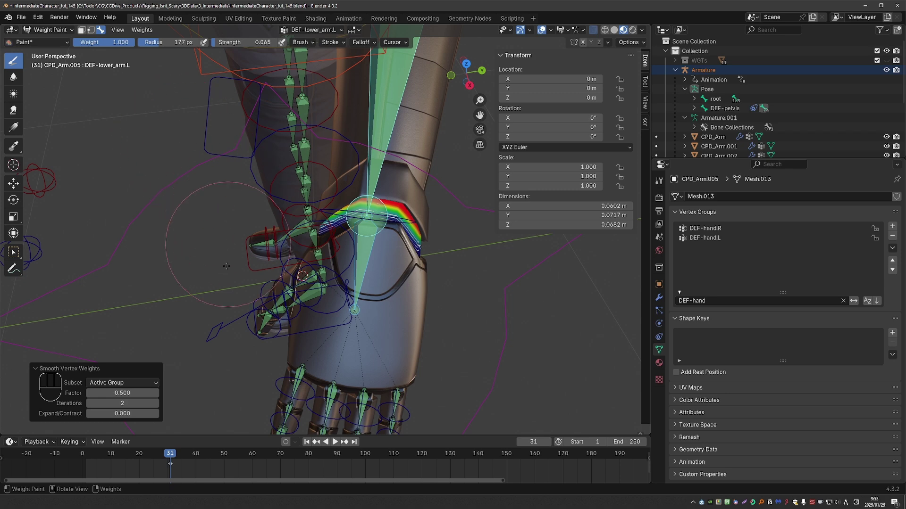
pyautogui.scroll(2, 226, 266)
pyautogui.click(128, 383)
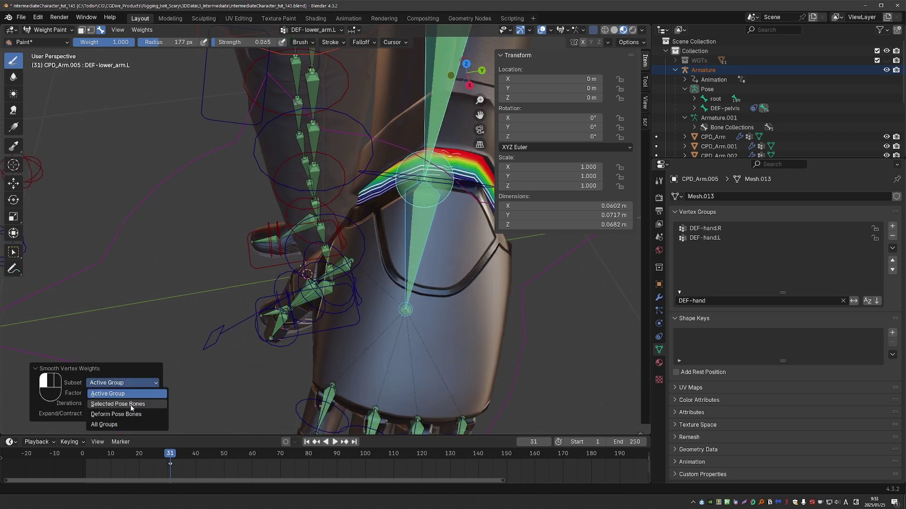
pyautogui.click(137, 409)
# - Adjust the number of smoothing iterations for the wrist weights, trying 1 and 2, and return to Object Mode
pyautogui.moveTo(358, 222); pyautogui.dragTo(394, 198, button='middle')
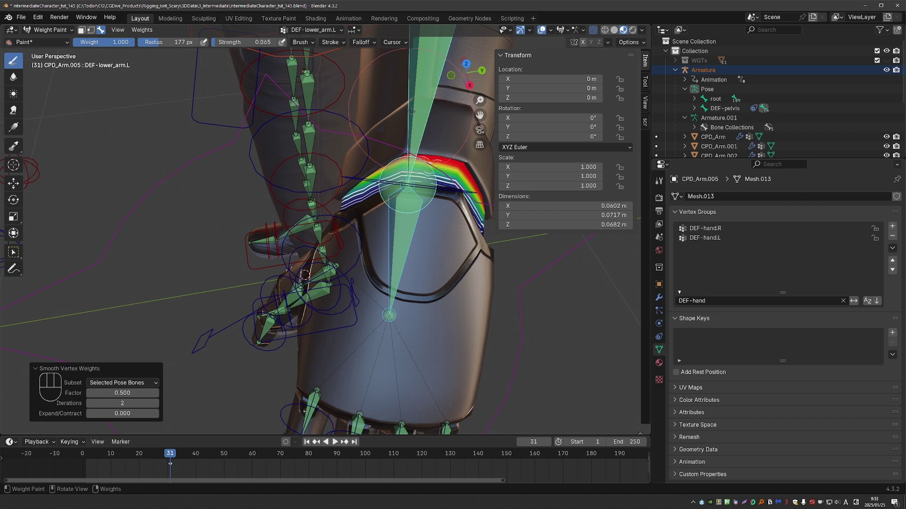
pyautogui.click(98, 402)
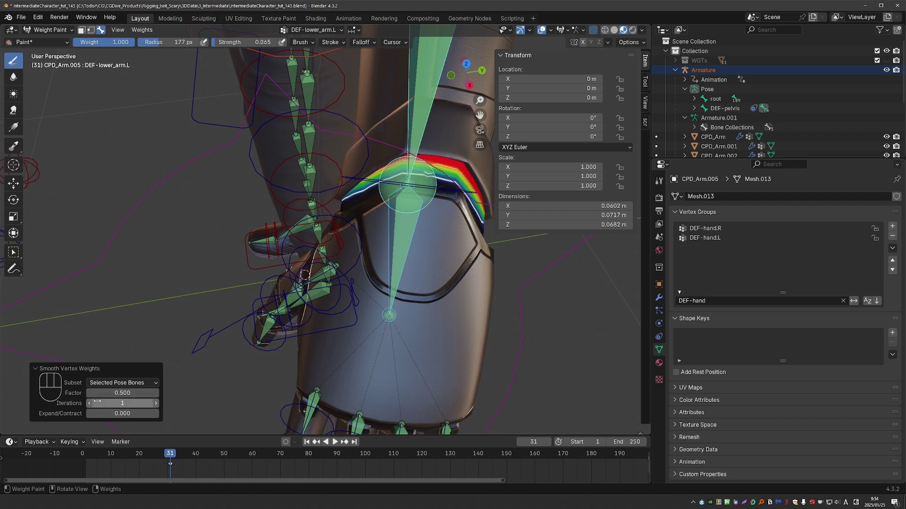
pyautogui.click(157, 403)
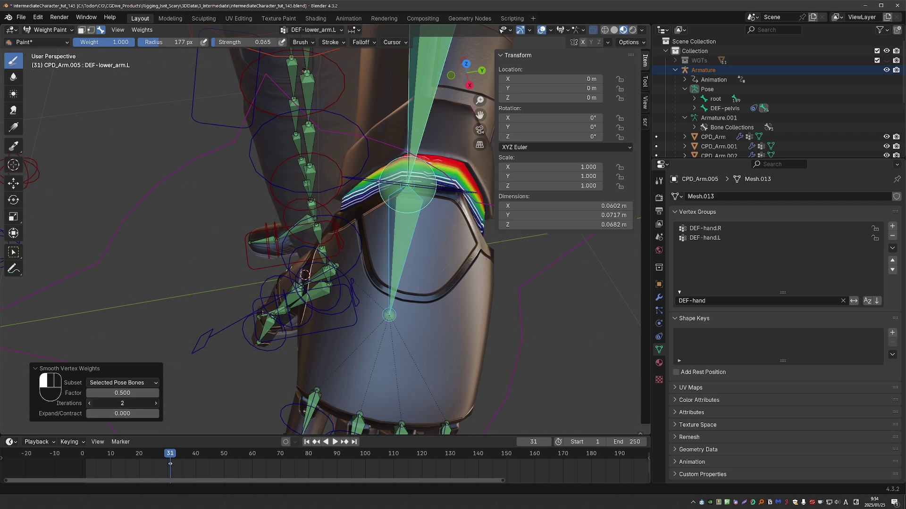
pyautogui.click(157, 403)
pyautogui.scroll(-2, 353, 249)
pyautogui.press('Tab')
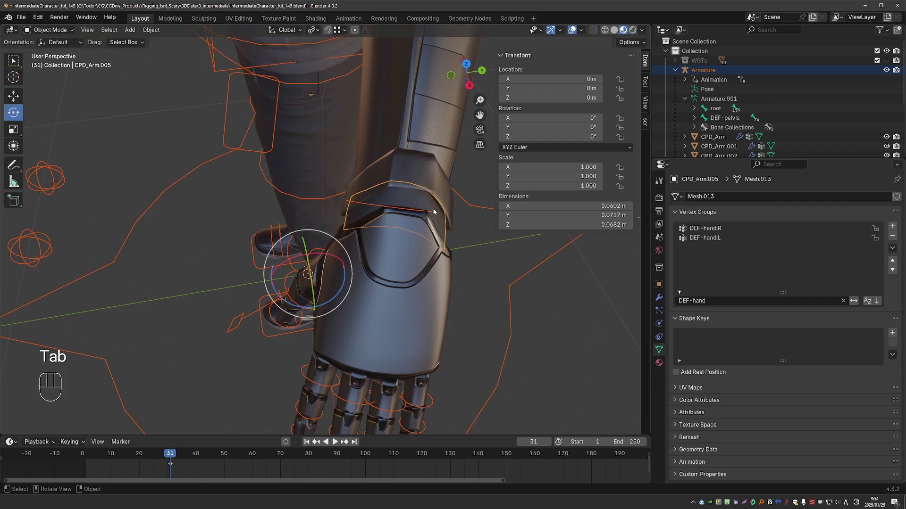
# - Select hand-FK.L in Pose Mode, hide the overlays, and test the smoothed wrist weights with cancelled rotations
pyautogui.click(432, 213)
pyautogui.press('Tab')
pyautogui.click(428, 216)
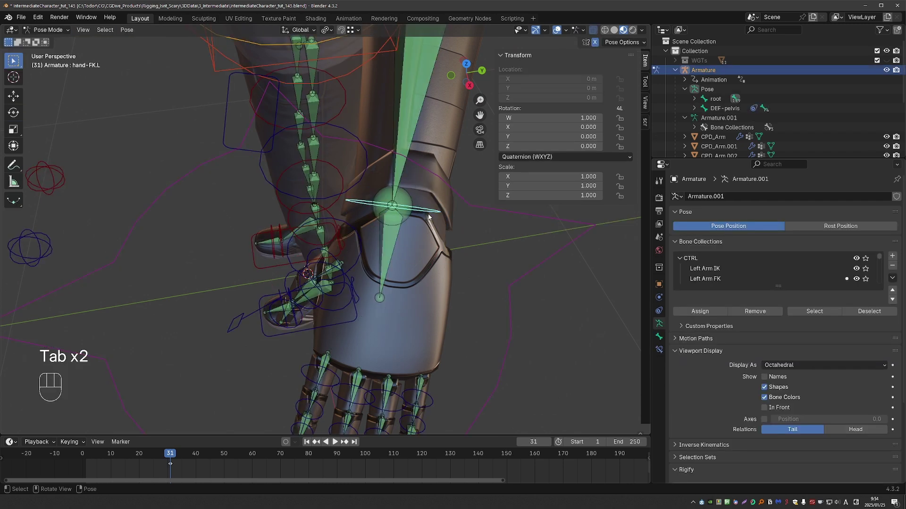
pyautogui.hotkey('shift', 'alt', 'z')
pyautogui.press('r')
pyautogui.press('r')
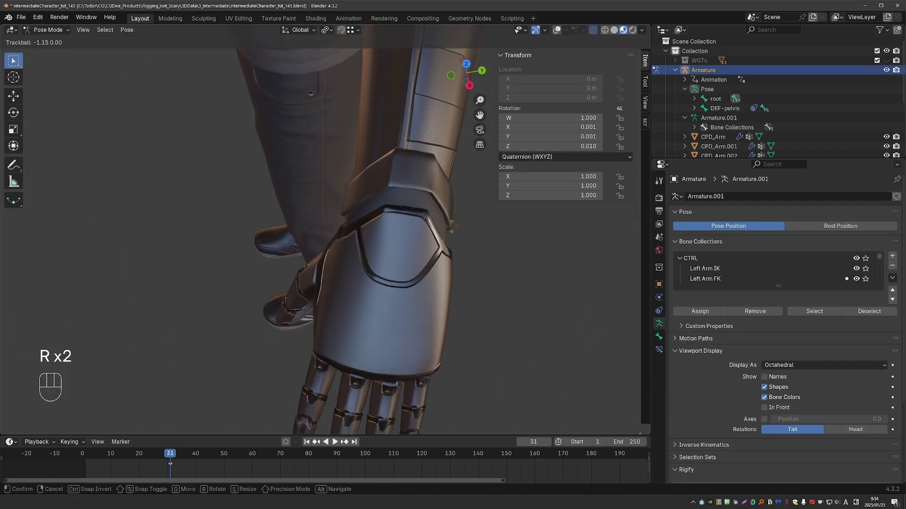
pyautogui.rightClick(452, 227)
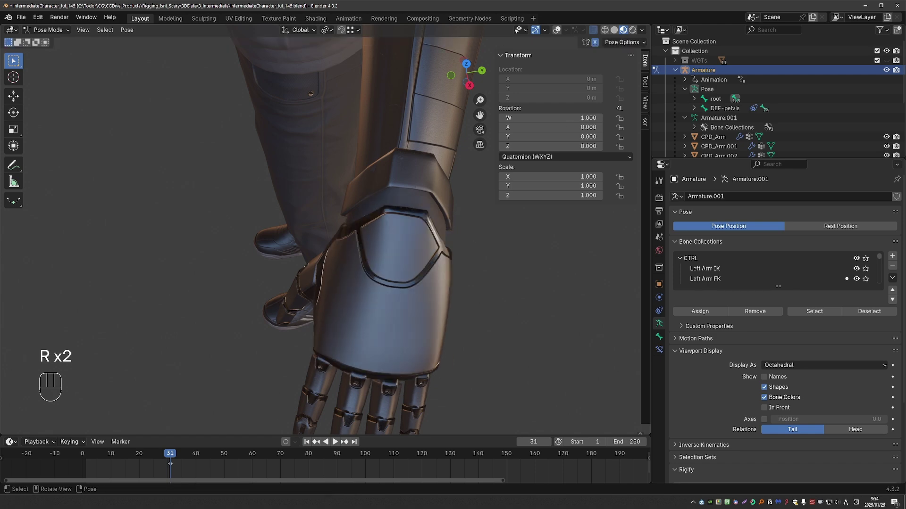
pyautogui.press('r')
pyautogui.rightClick(489, 221)
# - Check the smoothed wrist from other viewing angles with more cancelled hand rotations, and restore the overlays
pyautogui.moveTo(391, 286); pyautogui.dragTo(355, 274, button='middle')
pyautogui.press('r')
pyautogui.rightClick(450, 260)
pyautogui.press('r')
pyautogui.press('r')
pyautogui.press('r')
pyautogui.rightClick(457, 236)
pyautogui.press('r')
pyautogui.rightClick(366, 326)
pyautogui.moveTo(366, 326); pyautogui.dragTo(407, 310, button='middle')
pyautogui.press('z')
pyautogui.scroll(4, 408, 309)
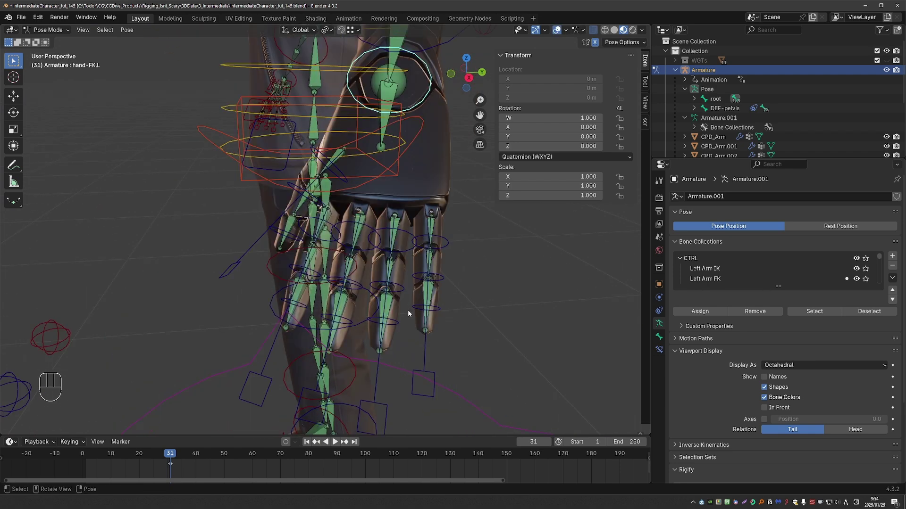
# - Enter Weight Paint on the finger mesh CPD_Arm with the armature selected and try assigning automatic weights from bones
pyautogui.hotkey('ctrl', 'Tab')
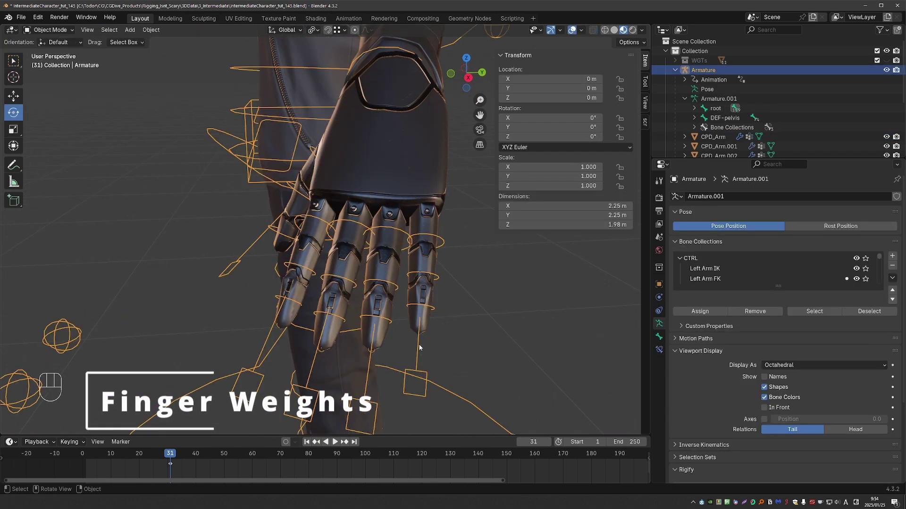
pyautogui.keyDown('shift'); pyautogui.click(424, 325); pyautogui.keyUp('shift')
pyautogui.hotkey('ctrl', 'Tab')
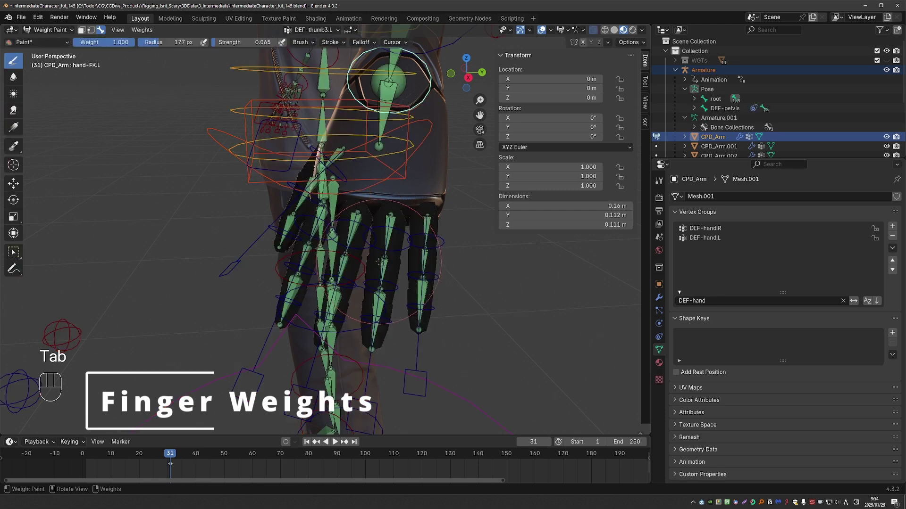
pyautogui.click(141, 30)
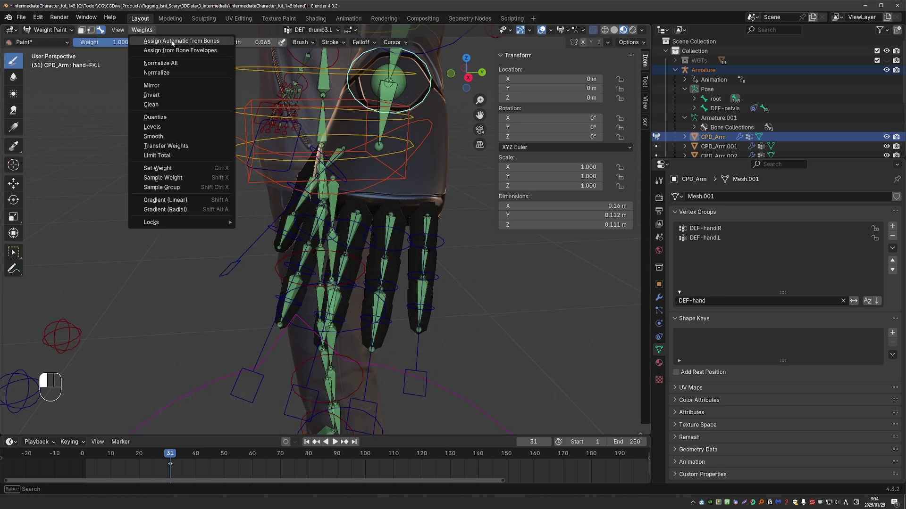
pyautogui.click(174, 41)
# - Assign automatic weights from bones DEF-pinky1.L through DEF-pinky3.L to only the pinky's linked vertices, using vertex selection masking
pyautogui.scroll(2, 419, 309)
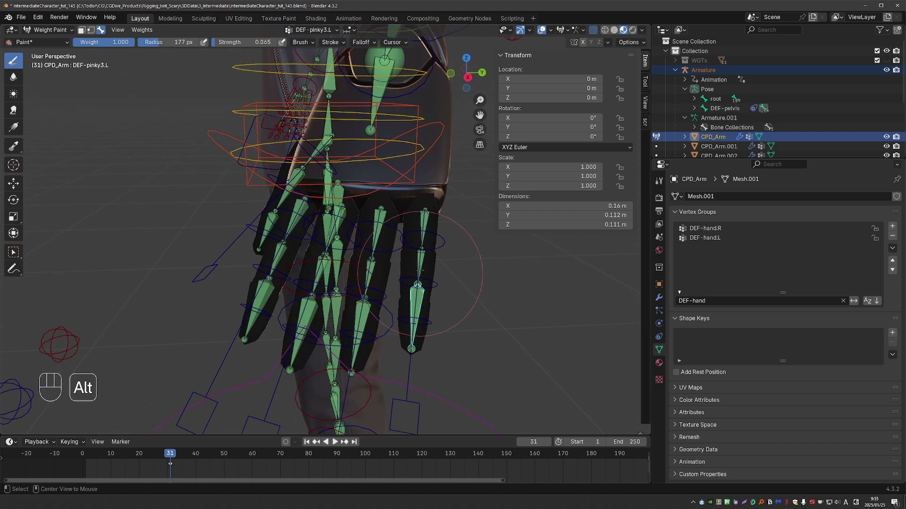
pyautogui.moveTo(430, 240); pyautogui.dragTo(434, 237, button='middle')
pyautogui.click(91, 30)
pyautogui.hotkey('alt', 'a')
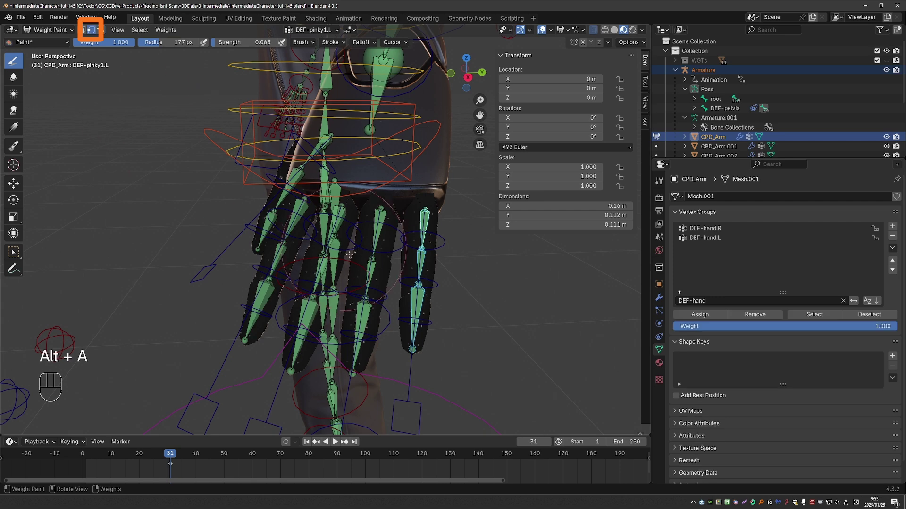
pyautogui.moveTo(409, 293); pyautogui.dragTo(413, 287, button='middle')
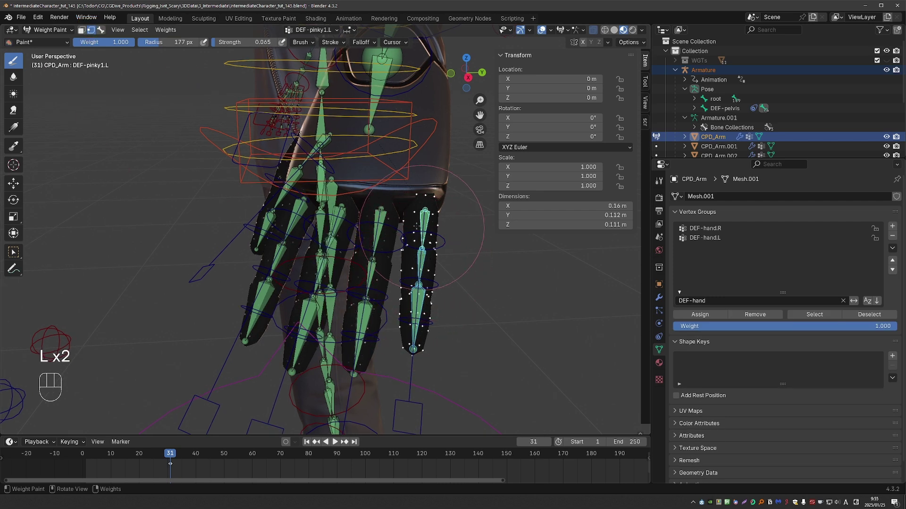
pyautogui.click(165, 29)
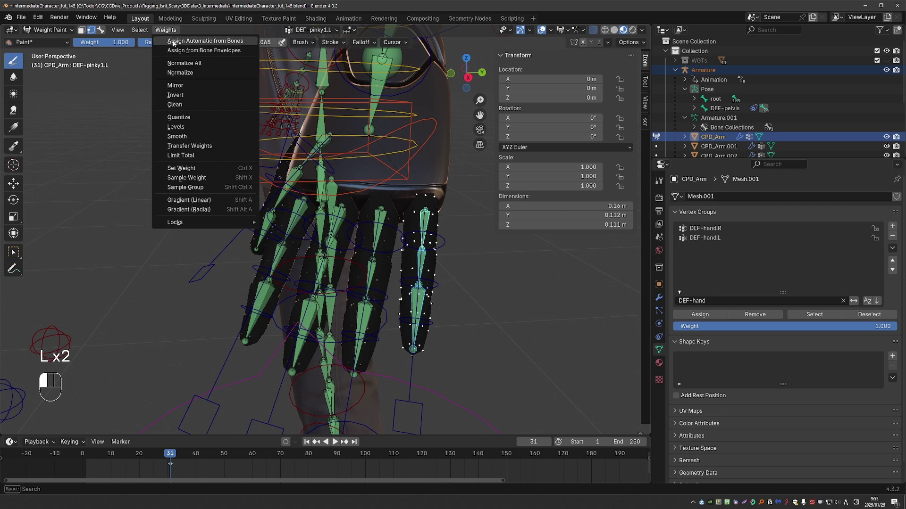
pyautogui.click(186, 47)
# - Switch back to bone selection and inspect the pinky's weights bone by bone, ending on DEF-pinky3.L
pyautogui.press('2')
pyautogui.keyDown('alt'); pyautogui.click(419, 267); pyautogui.keyUp('alt')
pyautogui.keyDown('alt'); pyautogui.click(424, 374); pyautogui.keyUp('alt')
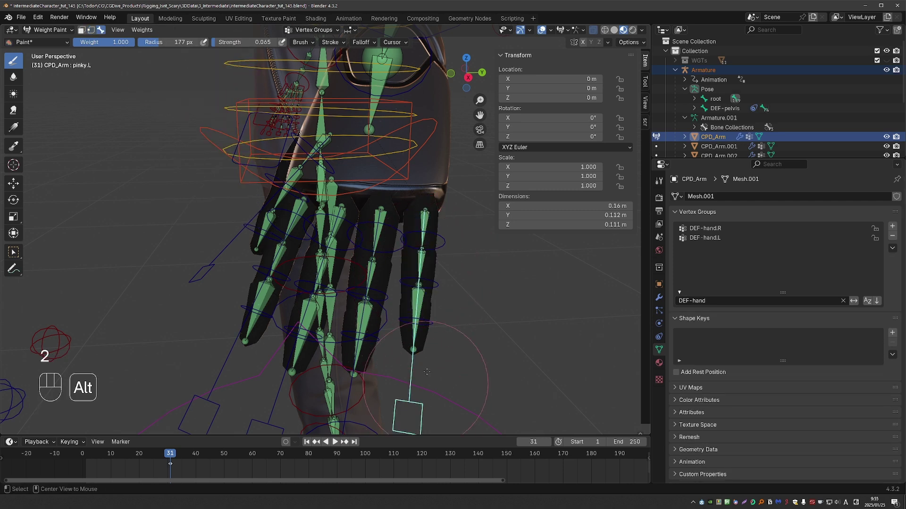
pyautogui.keyDown('alt'); pyautogui.click(434, 313); pyautogui.keyUp('alt')
pyautogui.moveTo(434, 313); pyautogui.dragTo(433, 275, button='middle')
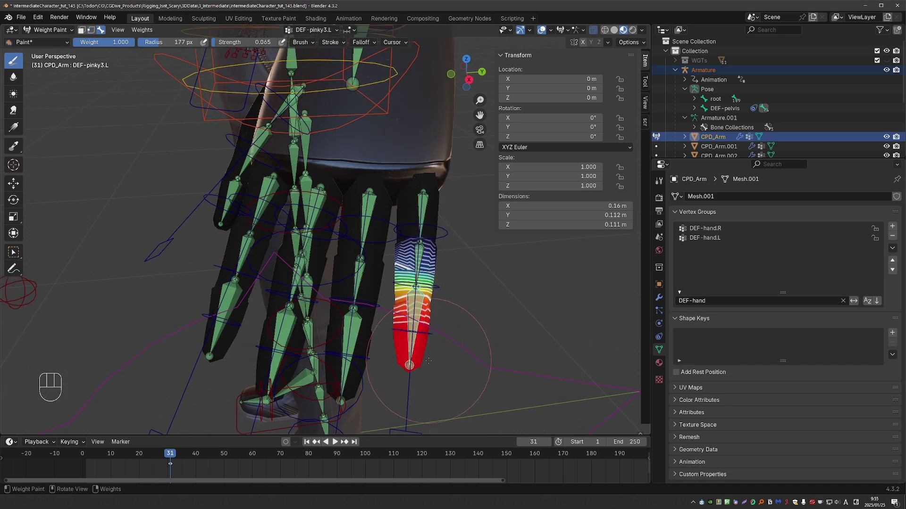
pyautogui.moveTo(428, 361); pyautogui.dragTo(414, 314, button='middle')
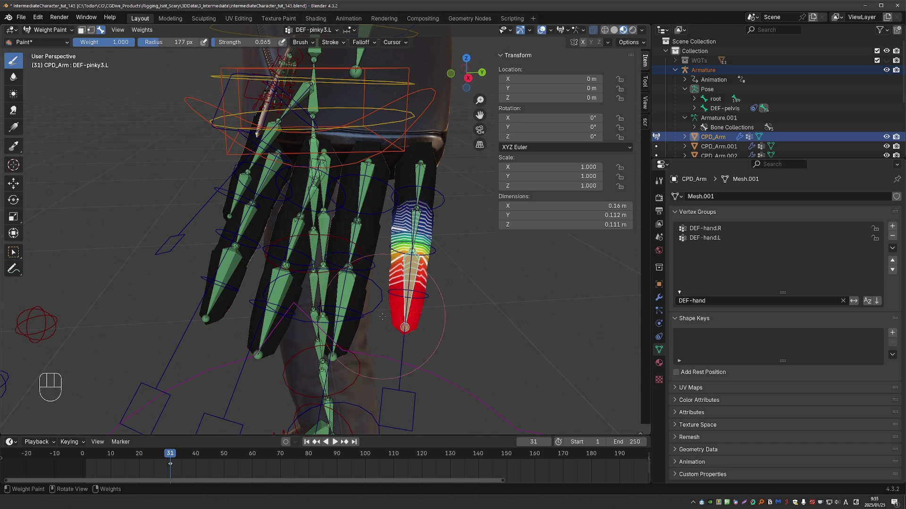
# - Assign automatic weights from the ring finger bones DEF-ring1.L through DEF-ring3.L to only the ring finger's linked vertices
pyautogui.moveTo(383, 317); pyautogui.dragTo(383, 309, button='middle')
pyautogui.keyDown('alt'); pyautogui.click(349, 298); pyautogui.keyUp('alt')
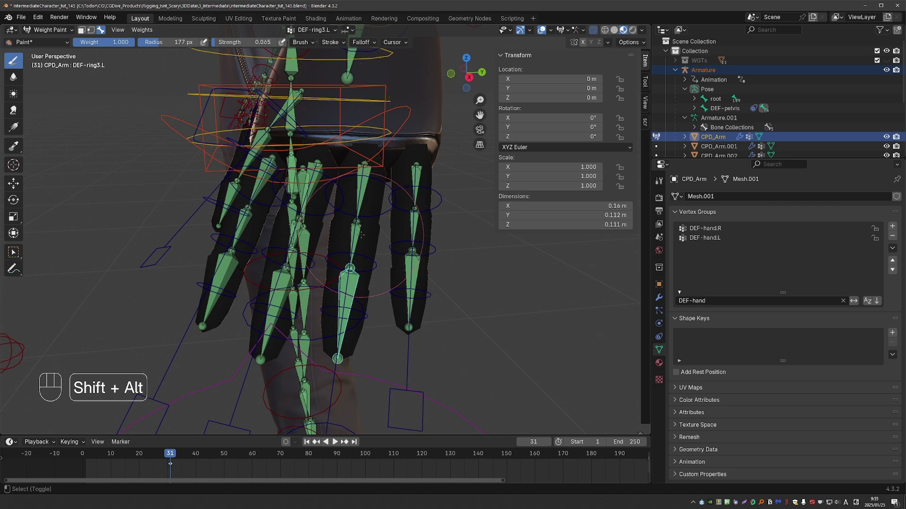
pyautogui.keyDown('alt'); pyautogui.keyDown('shift'); pyautogui.click(363, 184); pyautogui.keyUp('shift'); pyautogui.keyUp('alt')
pyautogui.press('2')
pyautogui.hotkey('alt', 'a')
pyautogui.press('l')
pyautogui.click(166, 30)
pyautogui.click(184, 41)
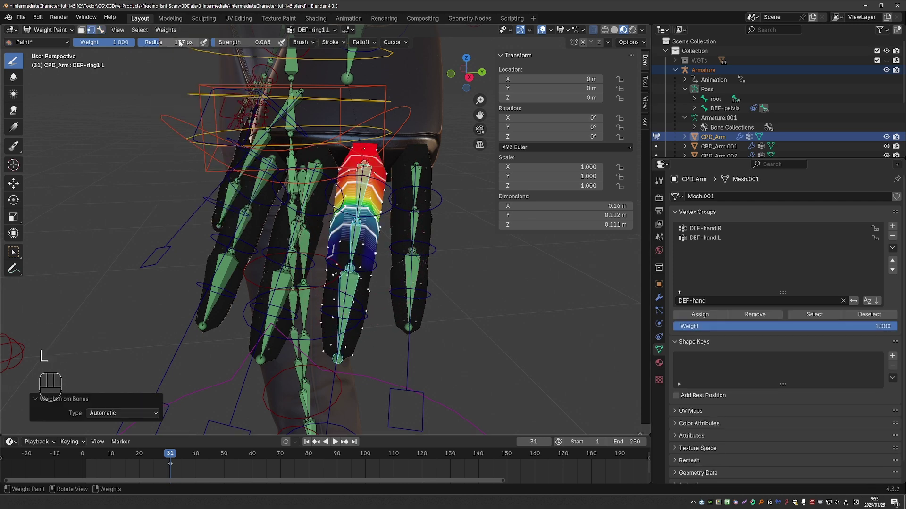
# - Assign automatic weights from the three left middle finger deform bones to only the middle finger's linked vertices
pyautogui.moveTo(325, 291); pyautogui.dragTo(342, 297, button='middle')
pyautogui.hotkey('alt', 'a')
pyautogui.press('2')
pyautogui.keyDown('alt'); pyautogui.click(312, 297); pyautogui.keyUp('alt')
pyautogui.keyDown('alt'); pyautogui.keyDown('shift'); pyautogui.click(321, 241); pyautogui.keyUp('shift'); pyautogui.keyUp('alt')
pyautogui.keyDown('alt'); pyautogui.keyDown('shift'); pyautogui.click(329, 194); pyautogui.keyUp('shift'); pyautogui.keyUp('alt')
pyautogui.press('2')
pyautogui.hotkey('alt', 'a')
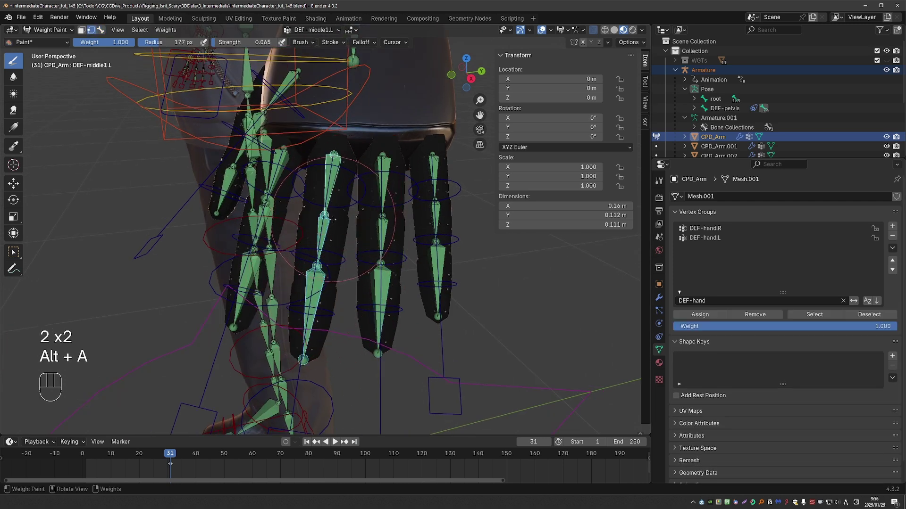
pyautogui.press('l')
pyautogui.press('l')
pyautogui.click(166, 30)
pyautogui.click(184, 41)
# - Assign automatic weights from the three left index finger deform bones to only the index finger's linked vertices
pyautogui.moveTo(283, 236); pyautogui.dragTo(304, 263, button='middle')
pyautogui.hotkey('alt', 'a')
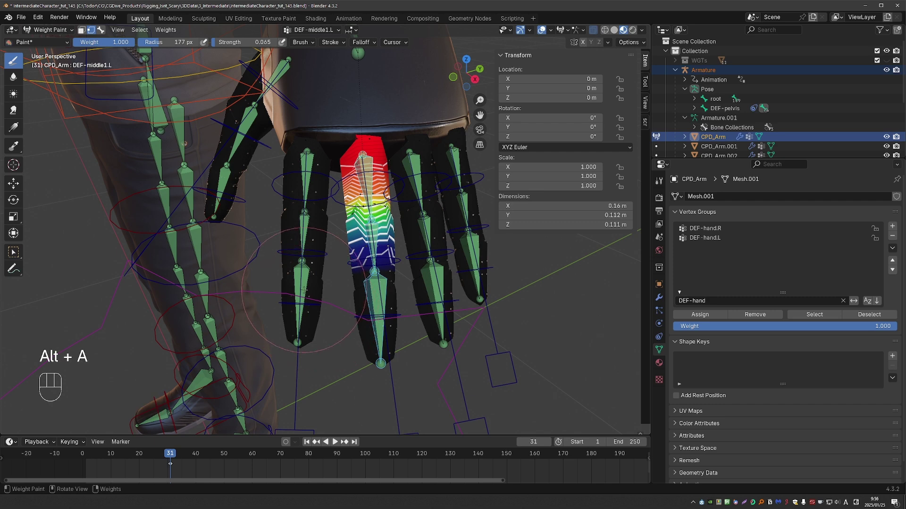
pyautogui.press('2')
pyautogui.keyDown('alt'); pyautogui.click(304, 279); pyautogui.keyUp('alt')
pyautogui.keyDown('alt'); pyautogui.keyDown('shift'); pyautogui.click(304, 234); pyautogui.keyUp('shift'); pyautogui.keyUp('alt')
pyautogui.keyDown('alt'); pyautogui.keyDown('shift'); pyautogui.click(307, 189); pyautogui.keyUp('shift'); pyautogui.keyUp('alt')
pyautogui.moveTo(312, 207); pyautogui.dragTo(304, 205, button='middle')
pyautogui.press('2')
pyautogui.hotkey('alt', 'a')
pyautogui.press('1')
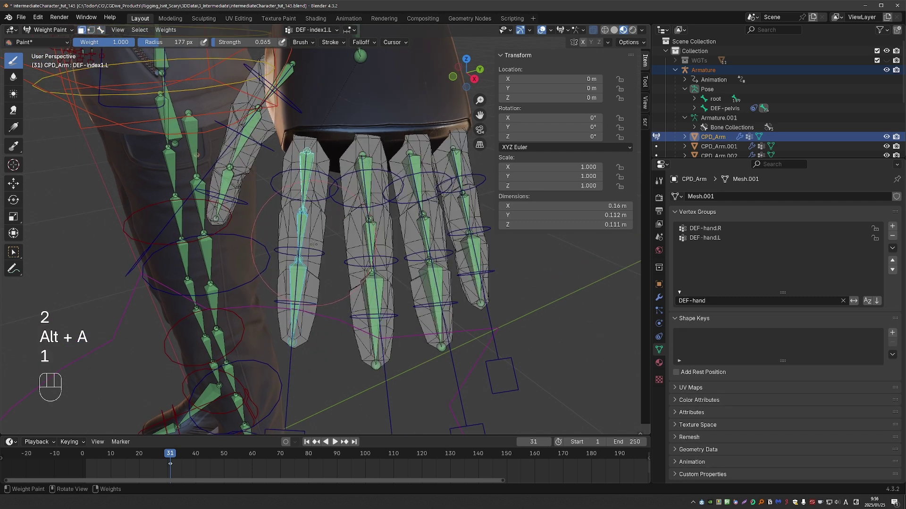
pyautogui.press('2')
pyautogui.press('l')
pyautogui.click(166, 30)
pyautogui.click(184, 41)
# - Assign automatic weights from the three left thumb deform bones to only the thumb's linked vertices
pyautogui.moveTo(205, 171); pyautogui.dragTo(240, 175, button='middle')
pyautogui.hotkey('alt', 'a')
pyautogui.press('2')
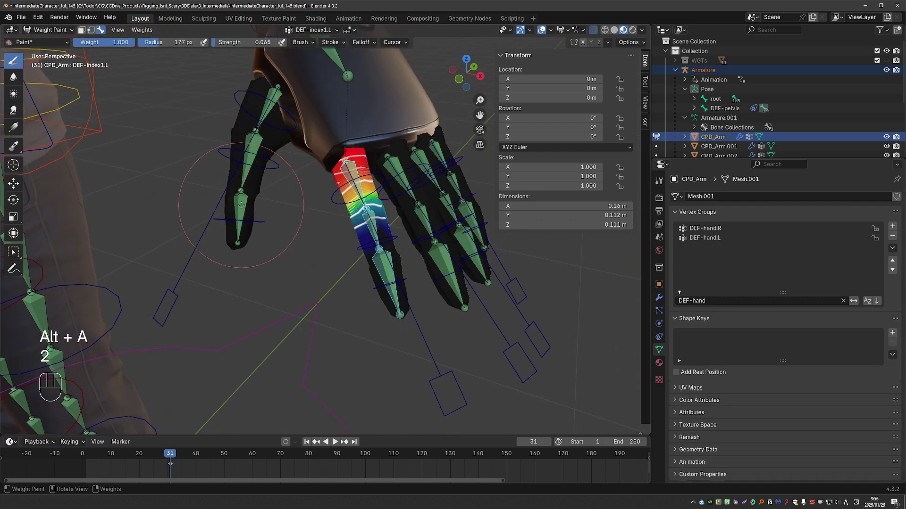
pyautogui.keyDown('alt'); pyautogui.click(240, 208); pyautogui.keyUp('alt')
pyautogui.keyDown('alt'); pyautogui.keyDown('shift'); pyautogui.click(249, 158); pyautogui.keyUp('shift'); pyautogui.keyUp('alt')
pyautogui.keyDown('alt'); pyautogui.keyDown('shift'); pyautogui.click(253, 209); pyautogui.keyUp('shift'); pyautogui.keyUp('alt')
pyautogui.press('2')
pyautogui.press('2')
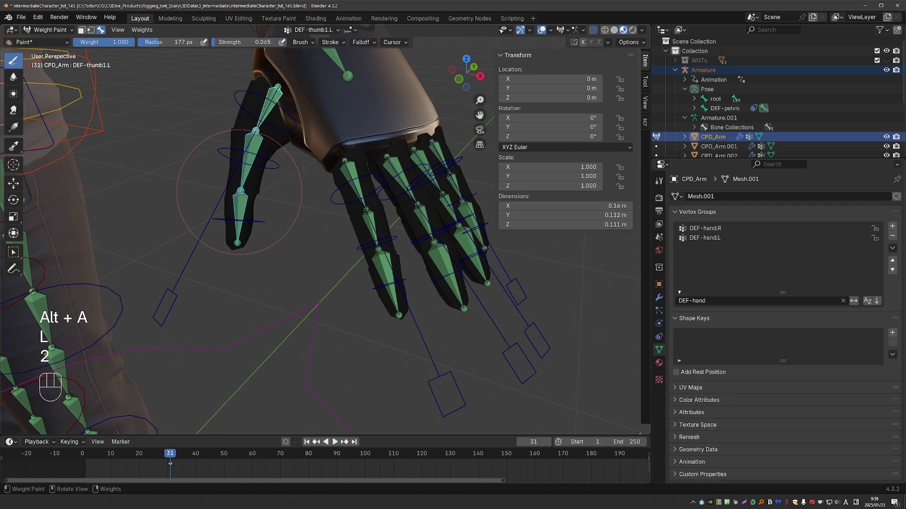
pyautogui.press('2')
pyautogui.click(166, 30)
pyautogui.click(184, 50)
pyautogui.hotkey('ctrl', 'z')
pyautogui.click(166, 29)
pyautogui.click(185, 41)
# - Switch to the armature's Pose Mode, hide the overlays, and check the pinky's curl with cancelled scalings of the pinky.L control
pyautogui.scroll(-2, 282, 278)
pyautogui.press('Tab')
pyautogui.keyDown('shift'); pyautogui.moveTo(283, 280); pyautogui.dragTo(185, 284, button='middle'); pyautogui.keyUp('shift')
pyautogui.click(313, 330)
pyautogui.press('Tab')
pyautogui.click(315, 337)
pyautogui.press('s')
pyautogui.press('z')
pyautogui.press('s')
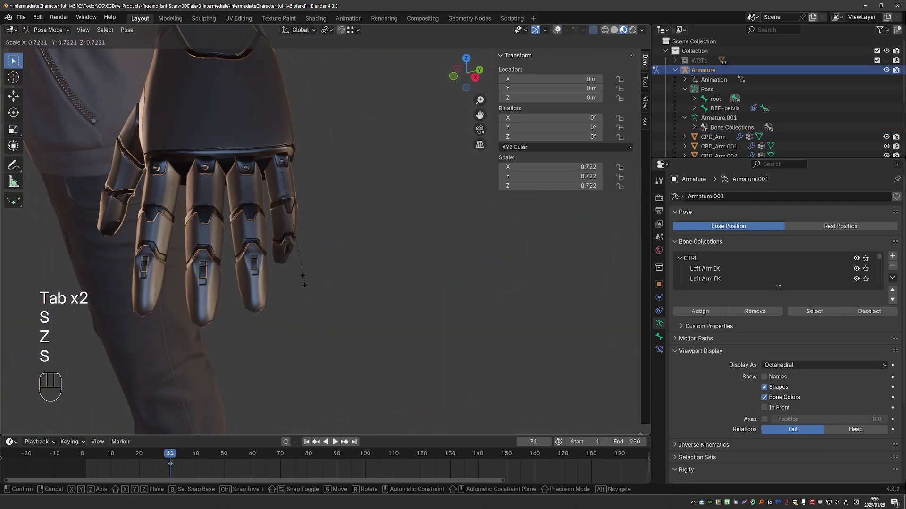
pyautogui.rightClick(299, 255)
pyautogui.moveTo(303, 283); pyautogui.dragTo(252, 273, button='middle')
pyautogui.press('s')
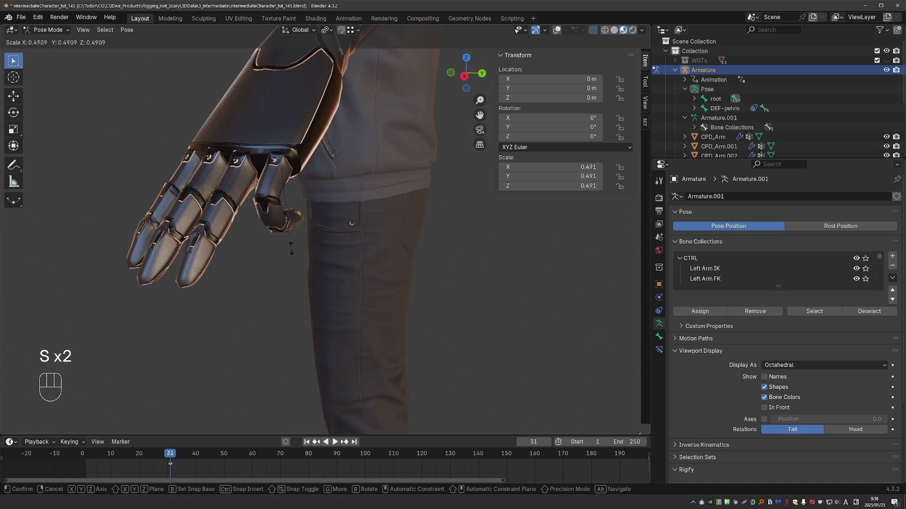
pyautogui.rightClick(291, 249)
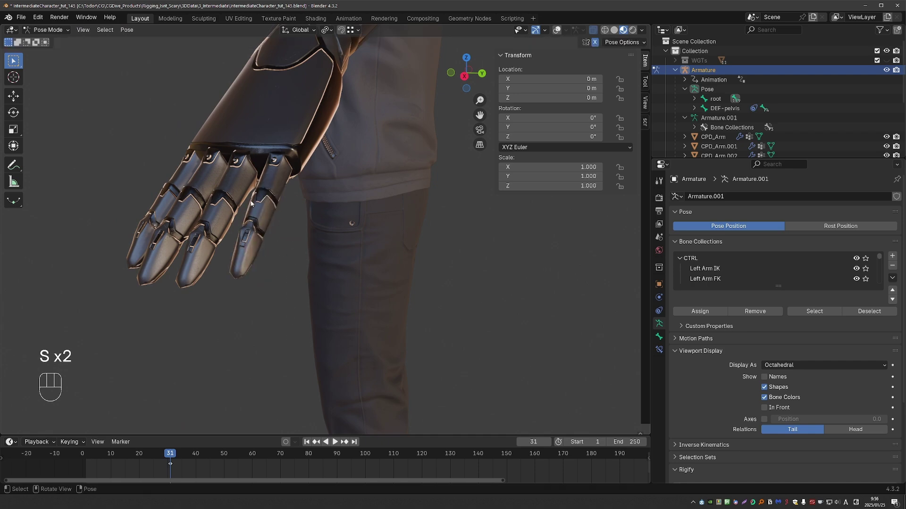
# - Restore the viewport overlays and turn on the wireframe overlay to compare the pinky's joints with its bones
pyautogui.click(557, 30)
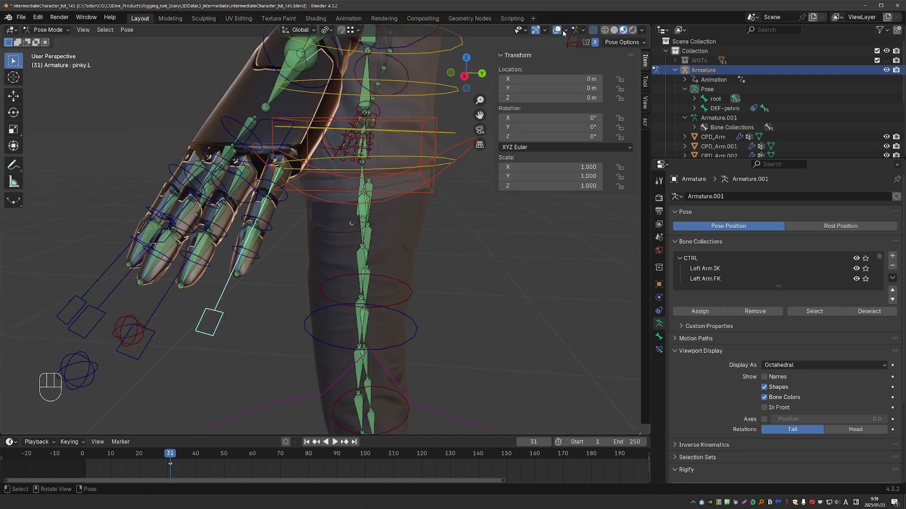
pyautogui.click(566, 30)
pyautogui.click(507, 199)
pyautogui.scroll(5, 296, 208)
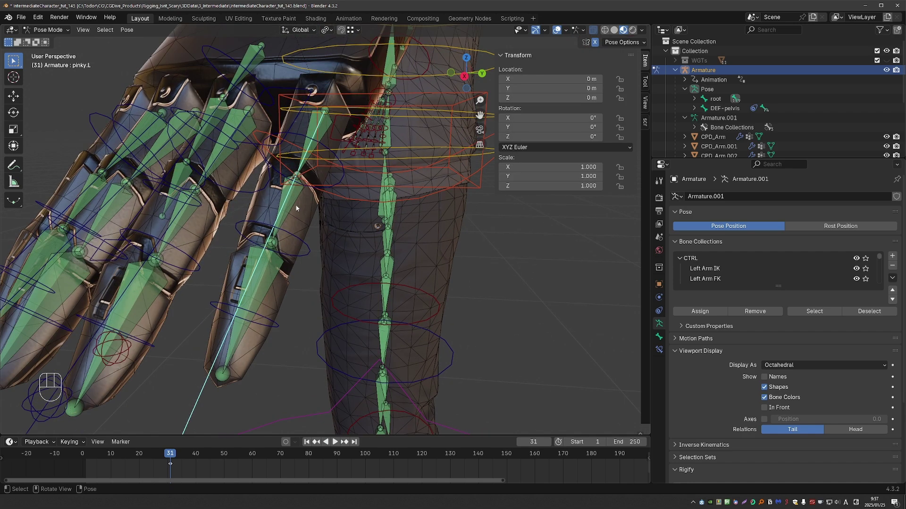
# - Hide the overlays and check the pinky's bending and base pivot with a cancelled scaling and a cancelled rotation of pinky.L
pyautogui.moveTo(296, 208); pyautogui.dragTo(267, 251, button='middle')
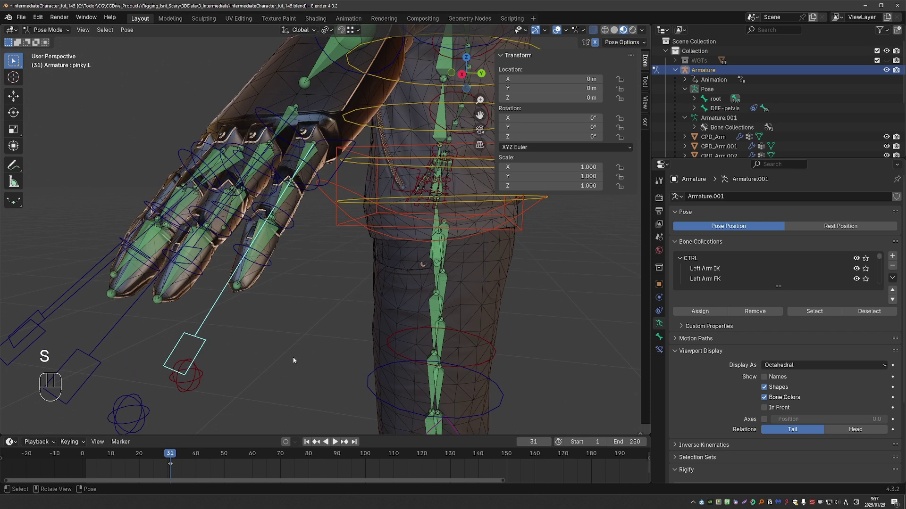
pyautogui.hotkey('shift', 'alt', 'z')
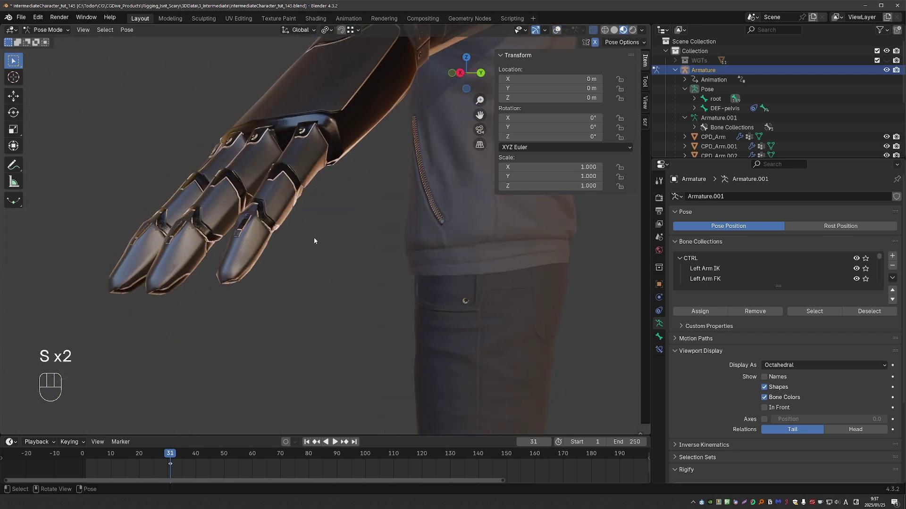
pyautogui.press('s')
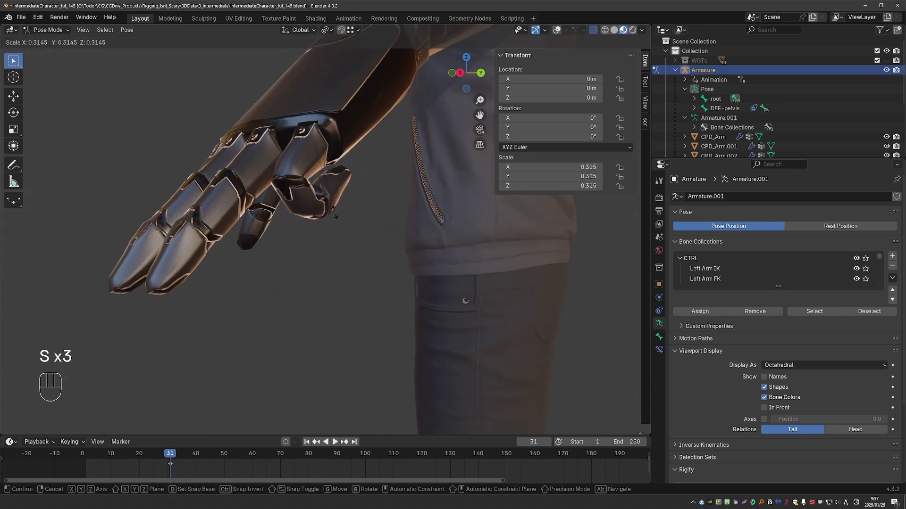
pyautogui.rightClick(336, 209)
pyautogui.moveTo(336, 209); pyautogui.dragTo(354, 293, button='middle')
pyautogui.press('r')
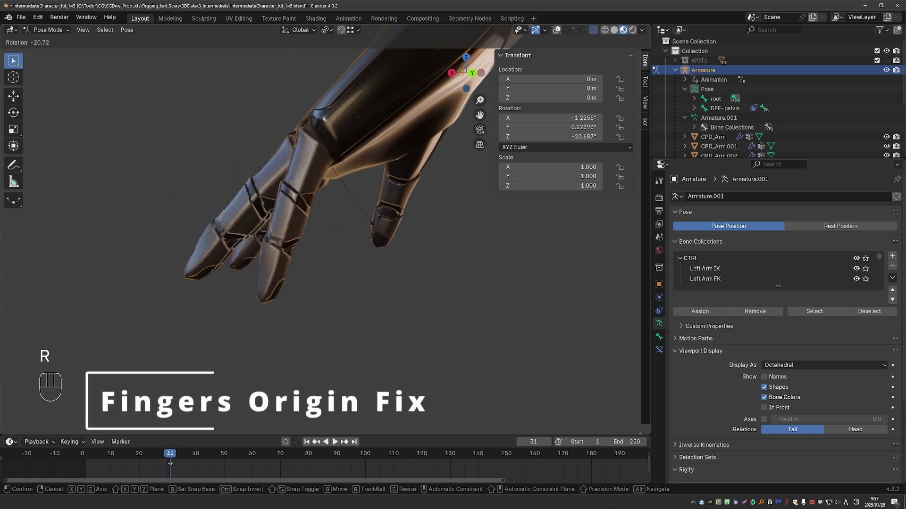
pyautogui.rightClick(330, 206)
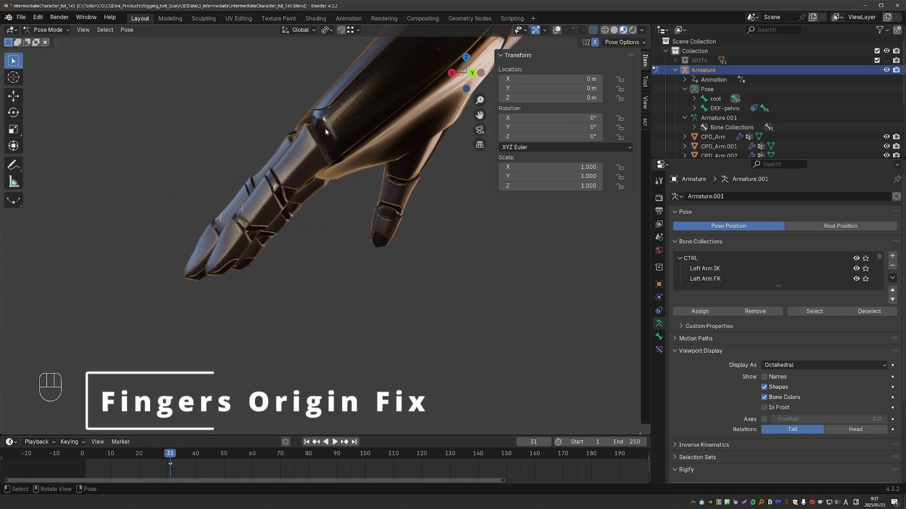
# - Restore the overlays, enter the armature's Edit Mode, and switch the viewport to solid shading with X-ray
pyautogui.press('z')
pyautogui.moveTo(340, 121)
pyautogui.mouseDown(button='middle')
pyautogui.moveTo(355, 284)
pyautogui.moveTo(334, 313)
pyautogui.moveTo(406, 297)
pyautogui.mouseUp(button='middle')
pyautogui.press('Tab')
pyautogui.click(409, 323)
pyautogui.press('z')
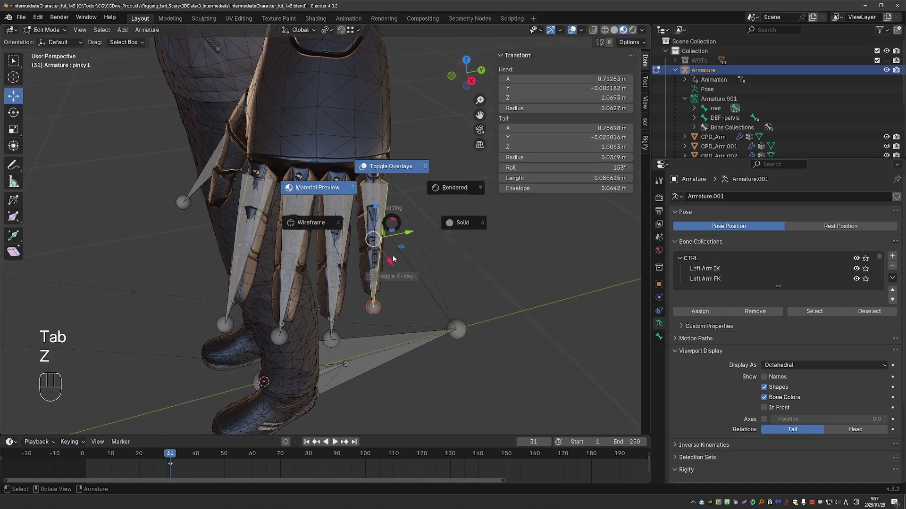
pyautogui.click(614, 30)
pyautogui.press('z')
pyautogui.click(318, 153)
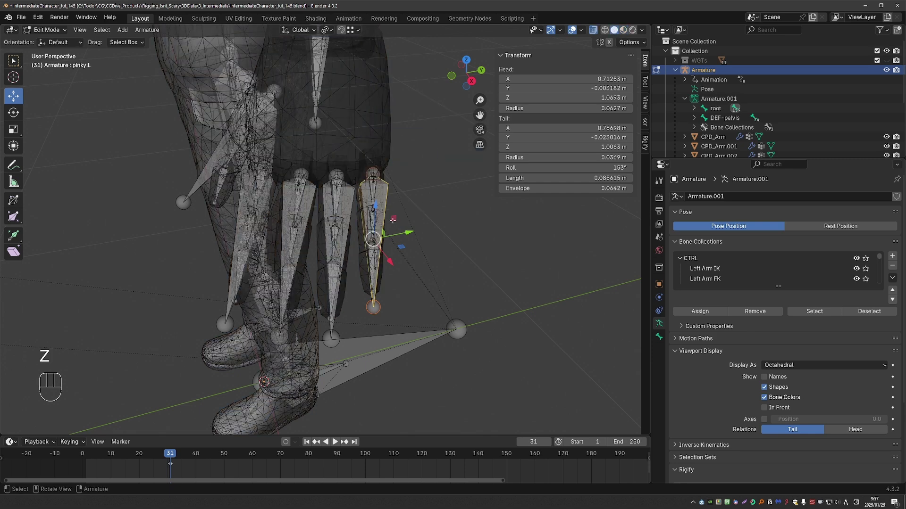
# - Box-select the base joints of all pinky bones and move them up to the finger's pivot point, adjusting from several viewing angles
pyautogui.moveTo(358, 199); pyautogui.dragTo(366, 206, button='middle')
pyautogui.scroll(3, 366, 206)
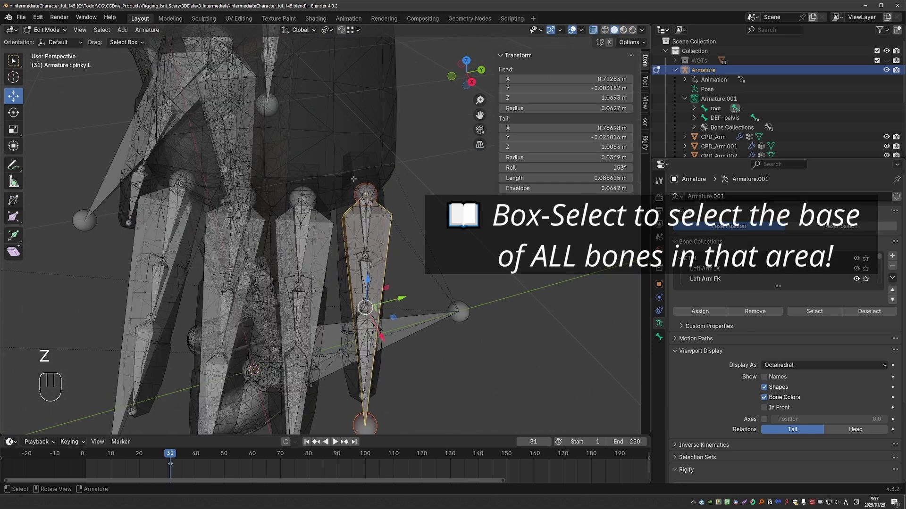
pyautogui.moveTo(365, 195); pyautogui.dragTo(372, 201)
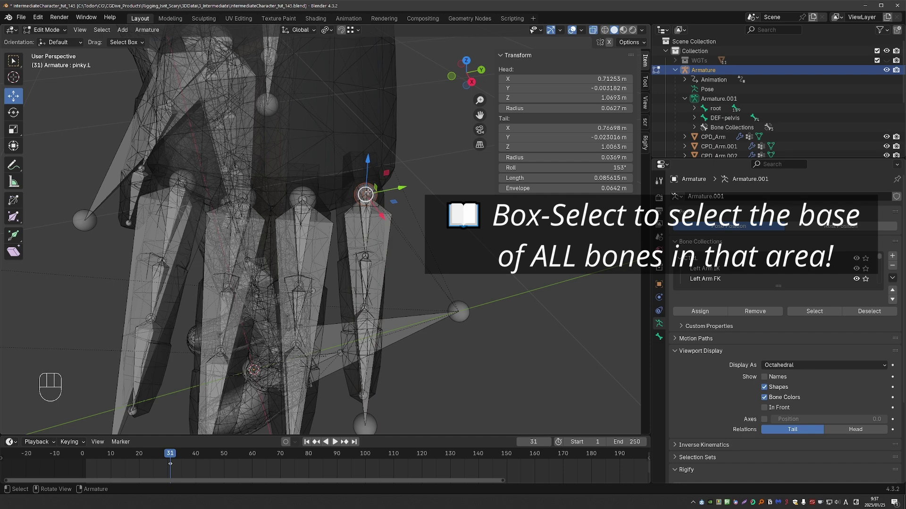
pyautogui.press('g')
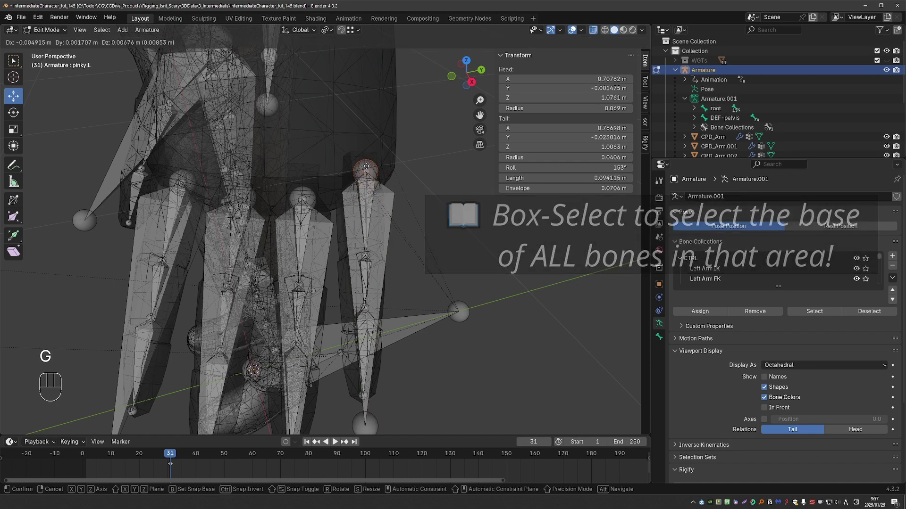
pyautogui.click(366, 166)
pyautogui.moveTo(366, 166); pyautogui.dragTo(273, 168, button='middle')
pyautogui.press('g')
pyautogui.click(274, 208)
pyautogui.press('g')
pyautogui.click(275, 216)
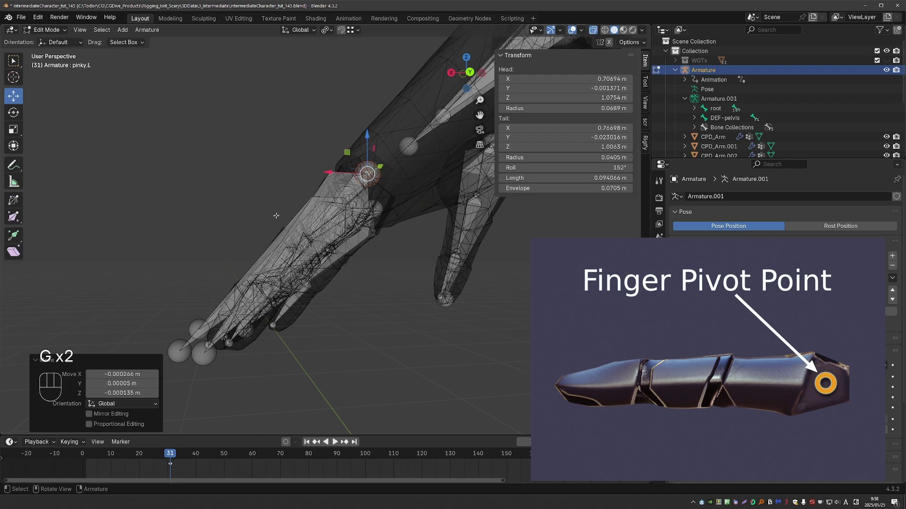
pyautogui.moveTo(276, 216); pyautogui.dragTo(362, 209, button='middle')
pyautogui.press('g')
pyautogui.click(364, 207)
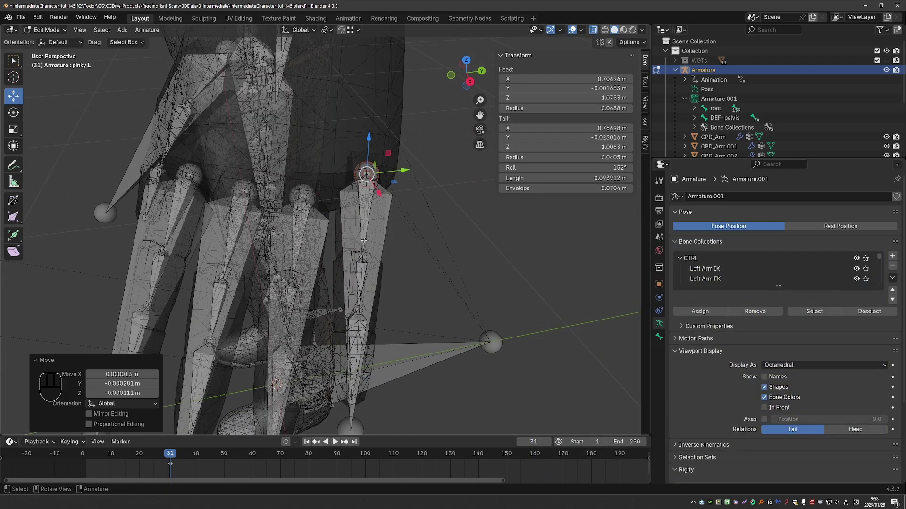
# - Isolate the left finger and thumb bones by hiding all other bones, including the hand bone, and clear the selection
pyautogui.moveTo(306, 249); pyautogui.dragTo(315, 249, button='middle')
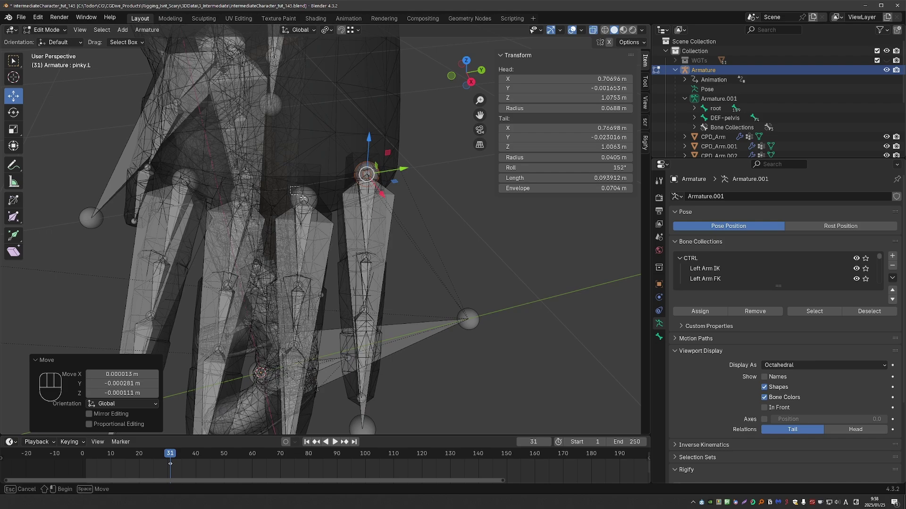
pyautogui.press('Escape')
pyautogui.moveTo(302, 197); pyautogui.dragTo(326, 211, button='middle')
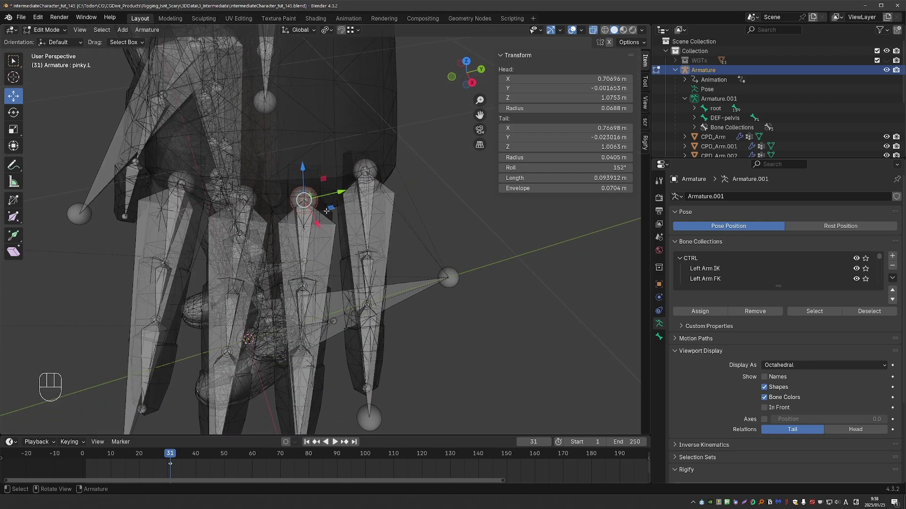
pyautogui.scroll(-5, 326, 210)
pyautogui.moveTo(264, 276); pyautogui.dragTo(311, 257, button='middle')
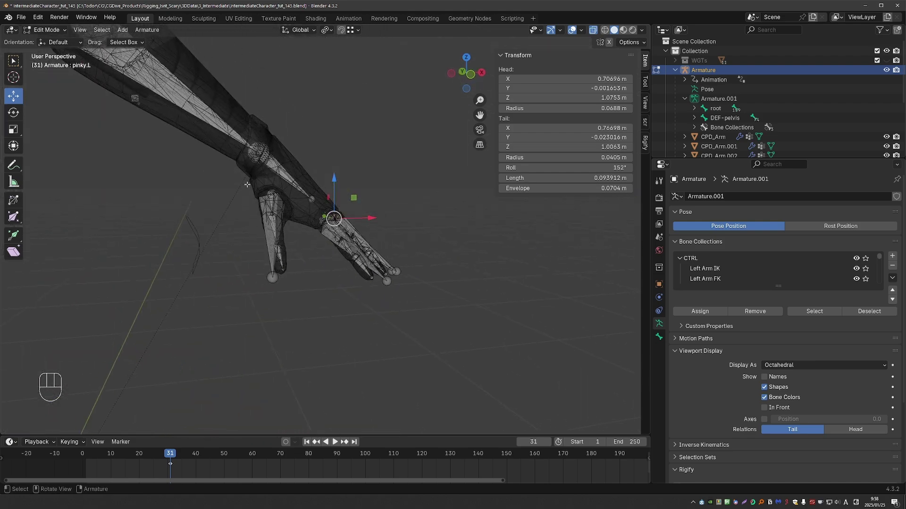
pyautogui.moveTo(248, 184); pyautogui.dragTo(424, 310)
pyautogui.scroll(2, 318, 222)
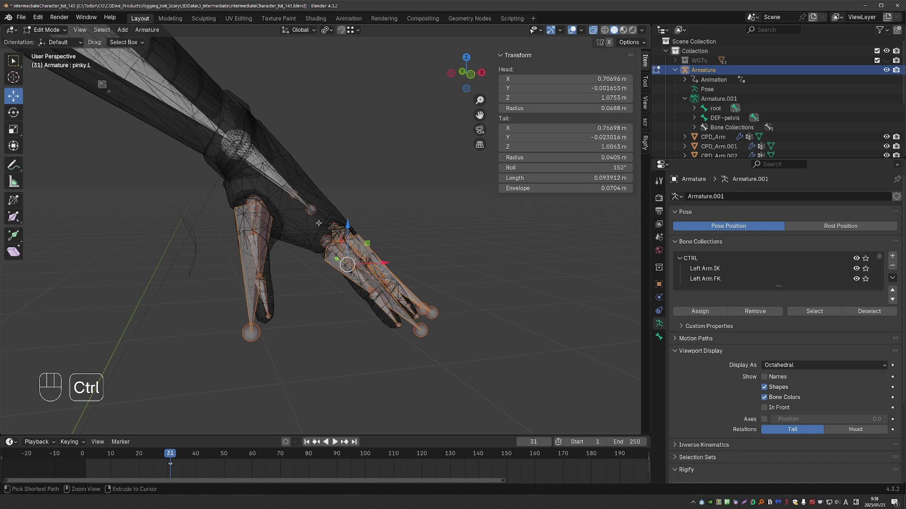
pyautogui.keyDown('ctrl'); pyautogui.moveTo(285, 182); pyautogui.dragTo(323, 220); pyautogui.keyUp('ctrl')
pyautogui.moveTo(323, 221); pyautogui.dragTo(391, 215, button='middle')
pyautogui.hotkey('shift', 'h')
pyautogui.click(390, 206)
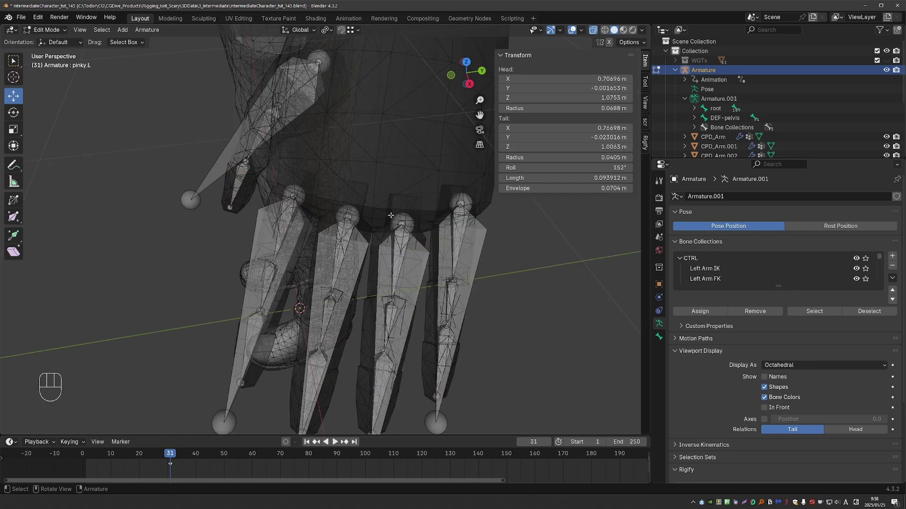
# - Box-select the base joints of the ring finger bones and move them up to the ring finger's pivot point
pyautogui.moveTo(417, 238); pyautogui.dragTo(419, 243)
pyautogui.moveTo(419, 243); pyautogui.dragTo(384, 236, button='middle')
pyautogui.press('g')
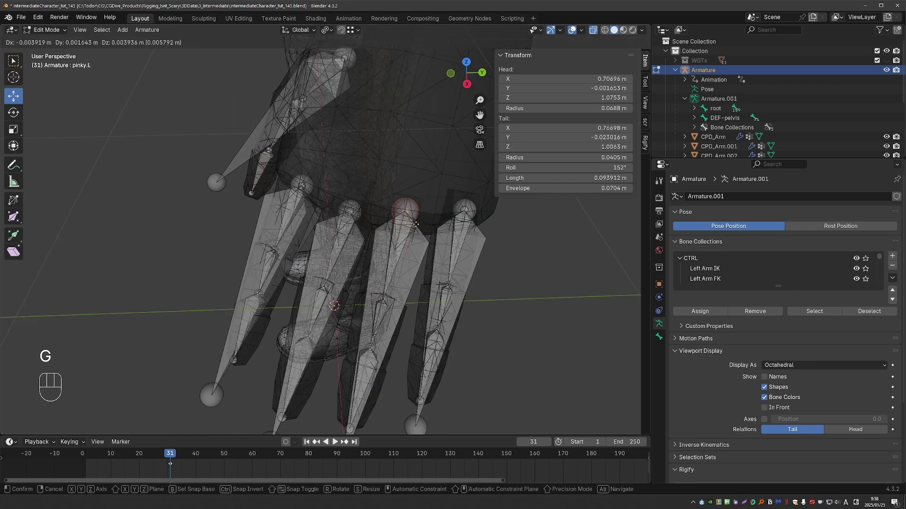
pyautogui.click(390, 222)
# - Box-select the base joints of the middle finger bones and move them up to the middle finger's pivot point
pyautogui.moveTo(319, 194); pyautogui.dragTo(348, 224)
pyautogui.press('g')
pyautogui.click(353, 211)
pyautogui.moveTo(353, 211); pyautogui.dragTo(373, 231, button='middle')
pyautogui.press('g')
pyautogui.press('g')
pyautogui.click(362, 203)
# - Move the base joints of the index finger bones up to the finger's pivot point and return to Pose Mode
pyautogui.moveTo(278, 177); pyautogui.dragTo(309, 210)
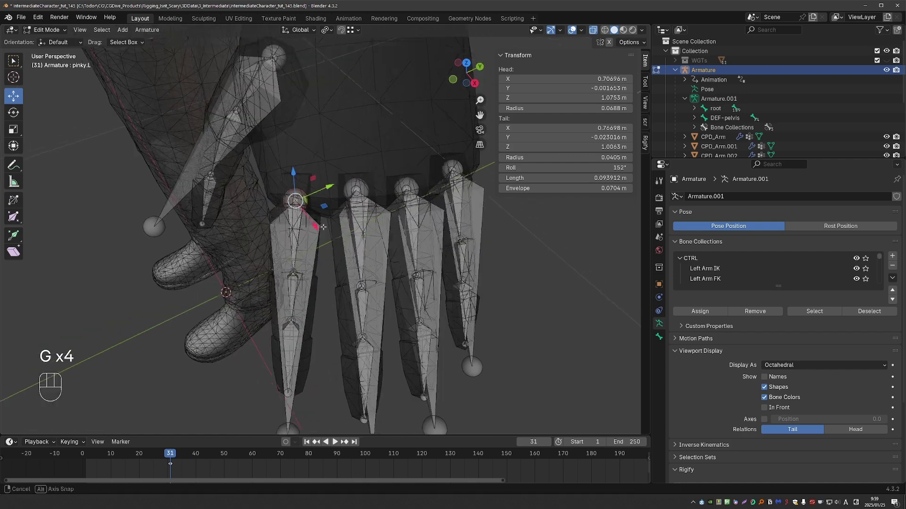
pyautogui.press('g')
pyautogui.click(309, 201)
pyautogui.press('Tab')
# - Switch to material preview without overlays and check the pinky's new pivot with cancelled scaling and rotations of pinky.L
pyautogui.moveTo(309, 200)
pyautogui.mouseDown(button='middle')
pyautogui.moveTo(457, 383)
pyautogui.moveTo(444, 282)
pyautogui.mouseUp(button='middle')
pyautogui.press('z')
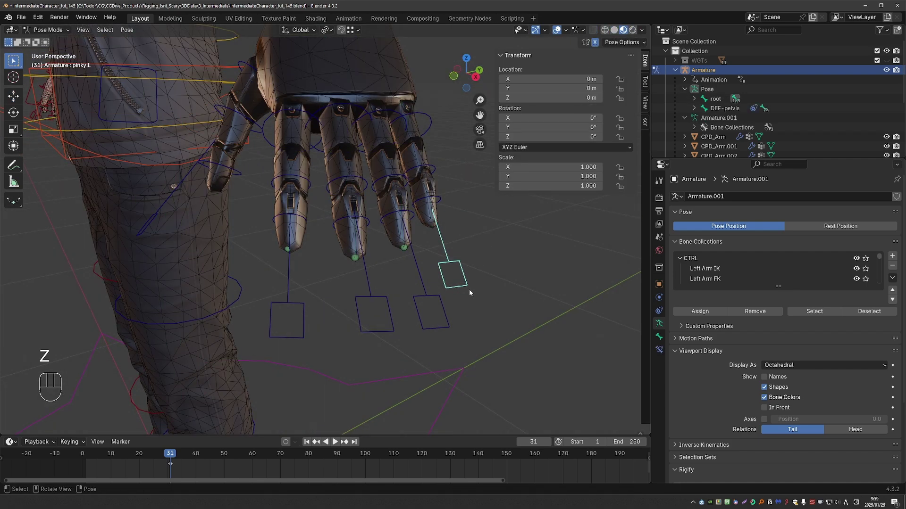
pyautogui.press('s')
pyautogui.press('z')
pyautogui.press('s')
pyautogui.press('r')
pyautogui.rightClick(425, 208)
pyautogui.moveTo(425, 207)
pyautogui.mouseDown(button='middle')
pyautogui.moveTo(442, 301)
pyautogui.moveTo(440, 259)
pyautogui.mouseUp(button='middle')
pyautogui.press('r')
pyautogui.rightClick(441, 259)
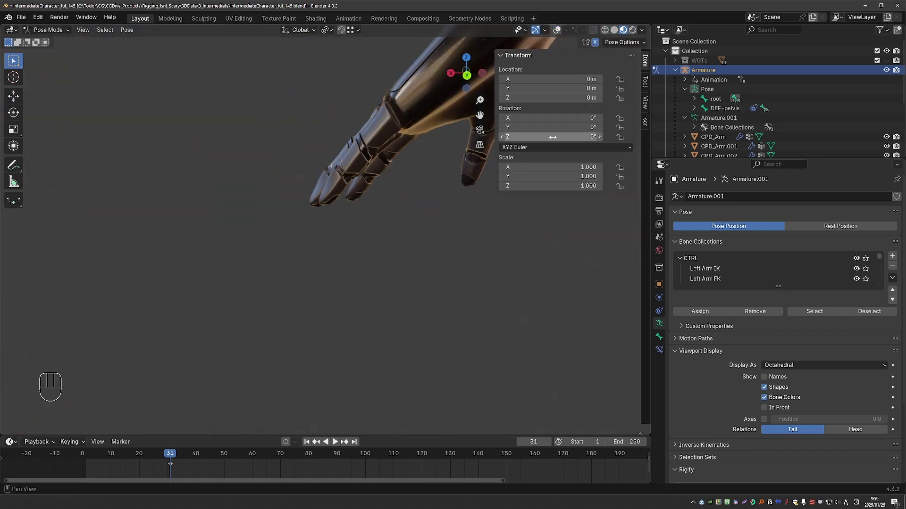
# - Check the pinky control's rotation around its Z axis from another viewing angle, cancelling each rotation
pyautogui.moveTo(556, 137); pyautogui.dragTo(533, 137)
pyautogui.rightClick(533, 136)
pyautogui.moveTo(439, 245); pyautogui.dragTo(429, 217, button='middle')
pyautogui.press('r')
pyautogui.press('z')
pyautogui.press('Escape')
# - Set the transform orientation to Local, show the overlays and select the pinky, ring, middle and index finger controls together
pyautogui.click(297, 30)
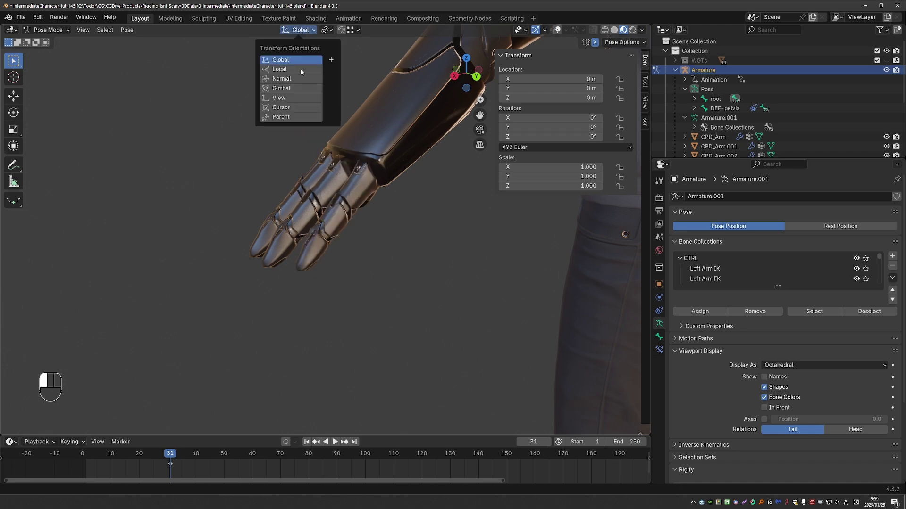
pyautogui.click(296, 69)
pyautogui.hotkey('shift', 'alt', 'z')
pyautogui.keyDown('shift'); pyautogui.click(218, 287); pyautogui.keyUp('shift')
pyautogui.keyDown('shift'); pyautogui.click(203, 278); pyautogui.keyUp('shift')
pyautogui.keyDown('shift'); pyautogui.click(221, 261); pyautogui.keyUp('shift')
pyautogui.moveTo(223, 269); pyautogui.dragTo(261, 295, button='middle')
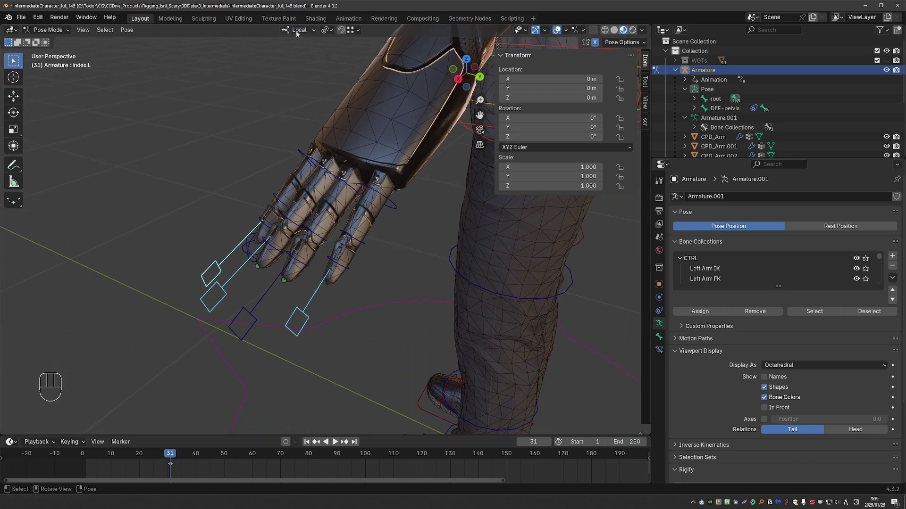
pyautogui.moveTo(373, 295); pyautogui.dragTo(389, 285, button='middle')
pyautogui.press('r')
pyautogui.press('x')
pyautogui.rightClick(389, 287)
pyautogui.keyDown('shift'); pyautogui.click(234, 316); pyautogui.keyUp('shift')
# - Check how the four fingers curl around their local Z axes with cancelled rotations, then hide the overlays
pyautogui.press('r')
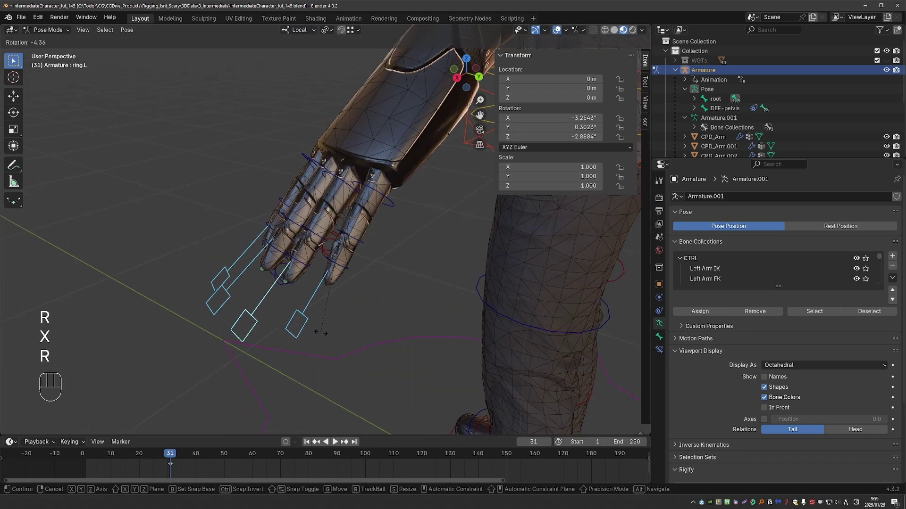
pyautogui.press('z')
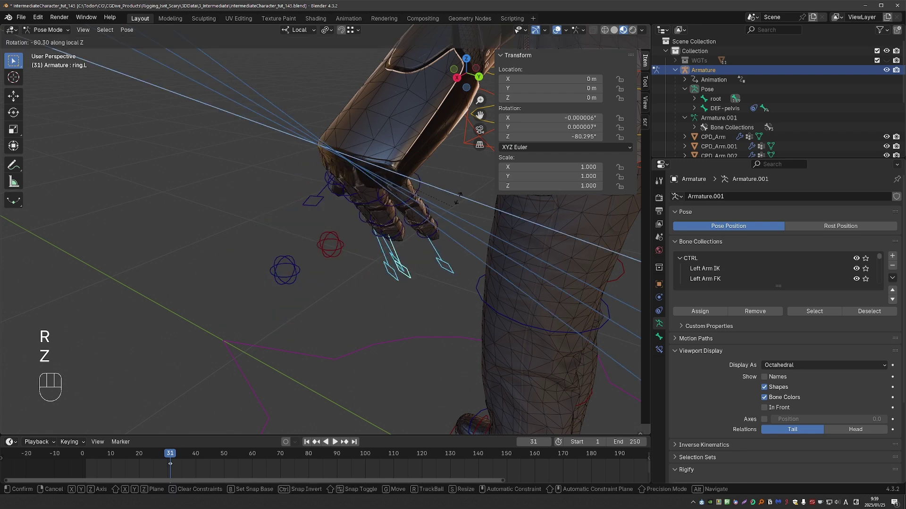
pyautogui.rightClick(426, 277)
pyautogui.moveTo(426, 276); pyautogui.dragTo(425, 265, button='middle')
pyautogui.press('z')
pyautogui.moveTo(424, 163); pyautogui.dragTo(407, 166, button='middle')
pyautogui.press('r')
pyautogui.rightClick(423, 309)
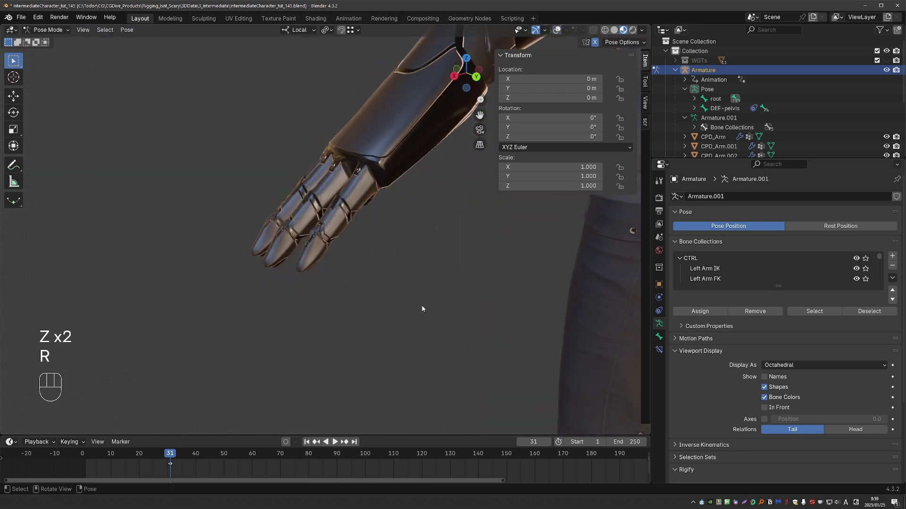
# - Try curling the four fingers about -67.6° around local Z and inspect the knuckles from the front
pyautogui.press('r')
pyautogui.press('z')
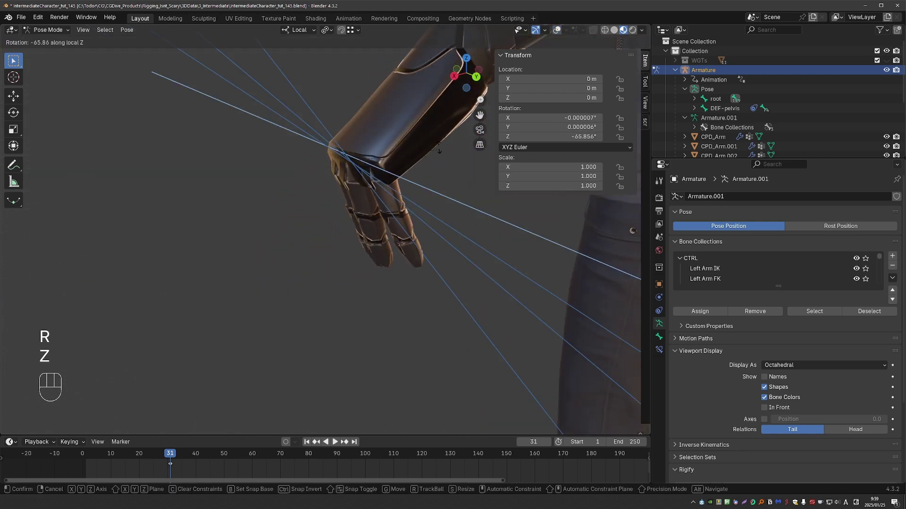
pyautogui.click(432, 163)
pyautogui.moveTo(385, 219); pyautogui.dragTo(440, 212, button='middle')
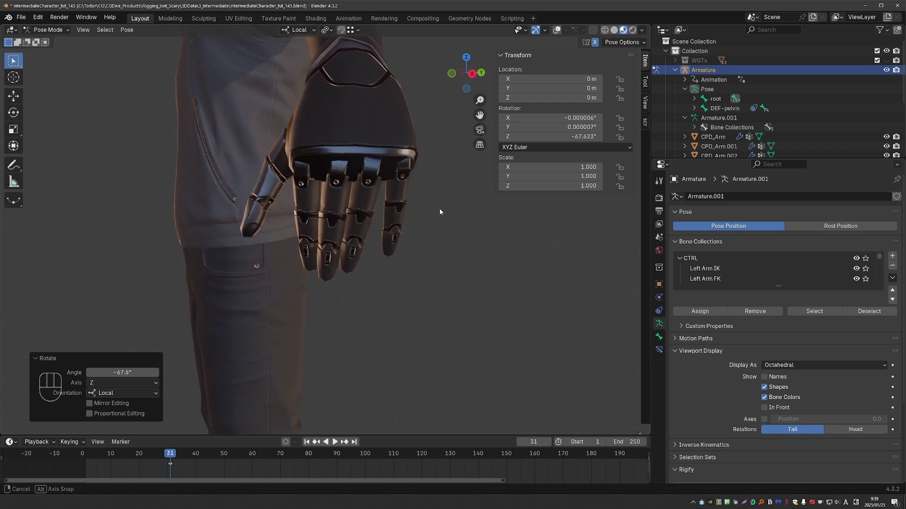
pyautogui.press('r')
pyautogui.press('z')
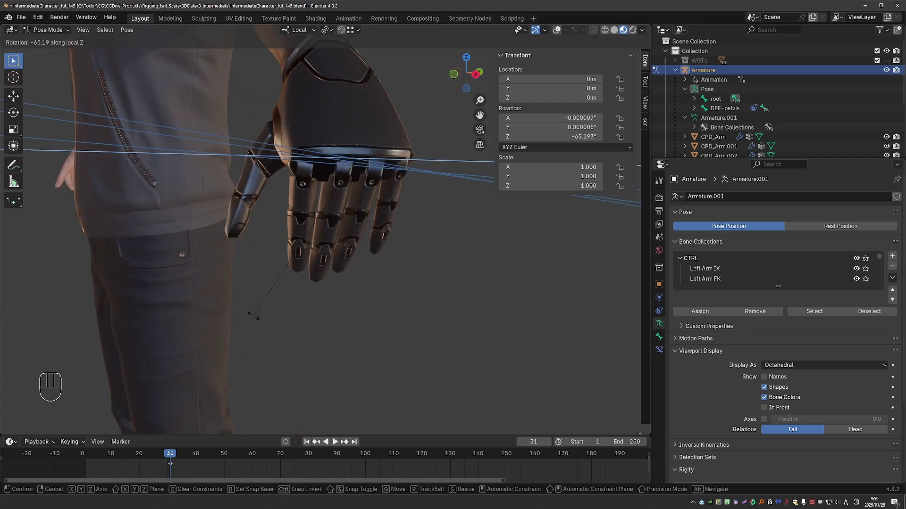
pyautogui.rightClick(229, 323)
# - Show the overlays and rotate the four finger controls about -59.1° around their local Z axes
pyautogui.moveTo(325, 326); pyautogui.dragTo(335, 350, button='middle')
pyautogui.hotkey('alt', 'shift', 'z')
pyautogui.scroll(2, 358, 320)
pyautogui.press('r')
pyautogui.press('z')
pyautogui.click(185, 292)
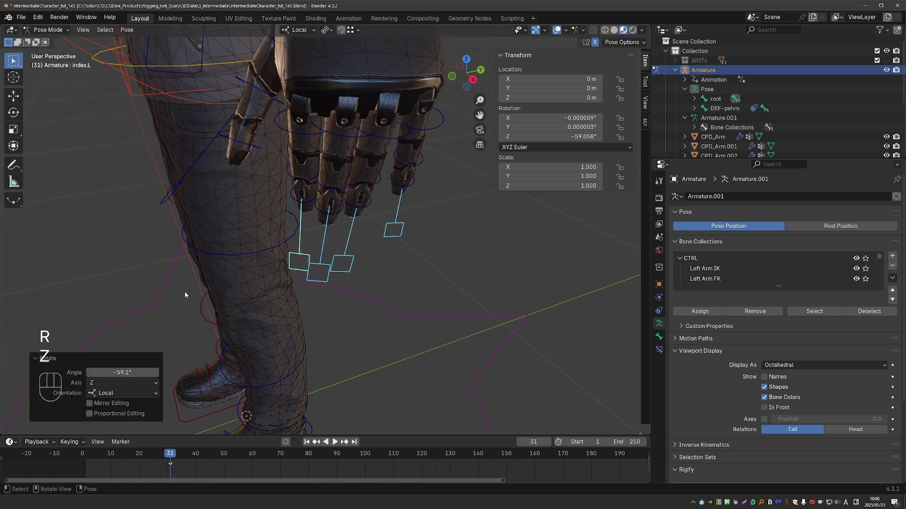
# - Inspect the bent fingers' alignment and save the file incrementally as IntermediateCharacter_tut_146.blend
pyautogui.moveTo(363, 314); pyautogui.dragTo(368, 277, button='middle')
pyautogui.keyDown('shift'); pyautogui.moveTo(368, 277); pyautogui.dragTo(342, 255, button='middle'); pyautogui.keyUp('shift')
pyautogui.scroll(-4, 355, 238)
pyautogui.scroll(3, 342, 255)
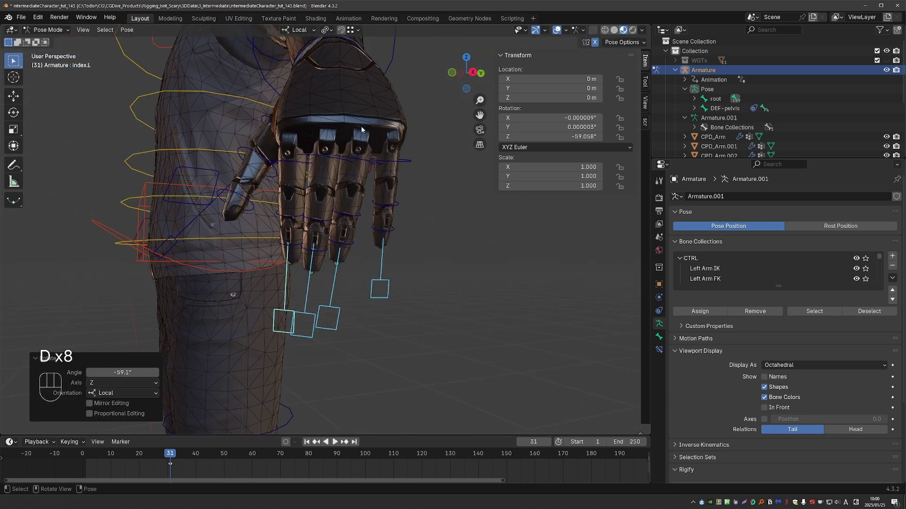
pyautogui.moveTo(333, 230); pyautogui.dragTo(330, 246)
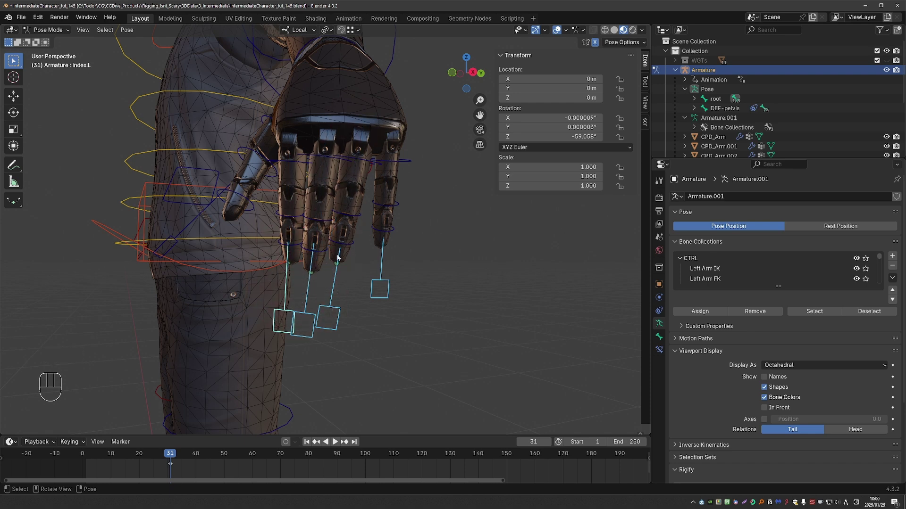
pyautogui.hotkey('ctrl', 'shift', 's')
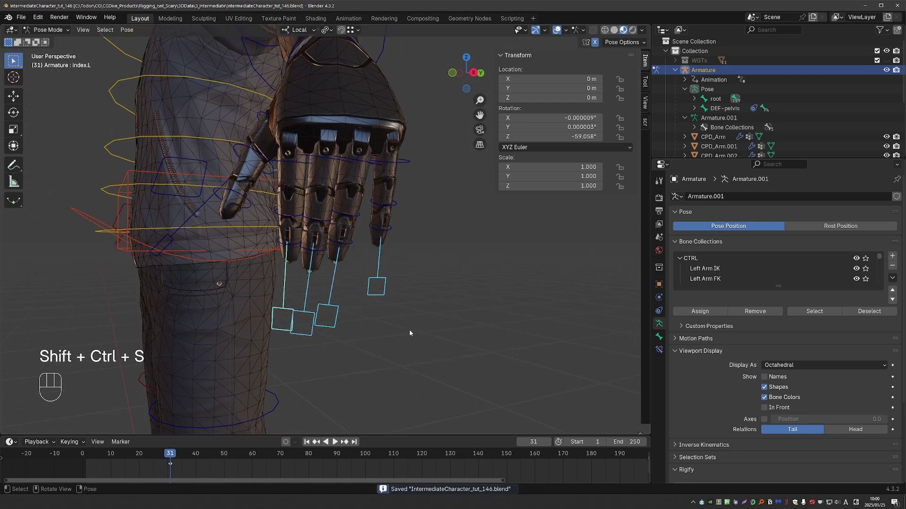
# - Put the armature in Edit Mode and switch the viewport to solid shading with X-ray
pyautogui.press('Tab')
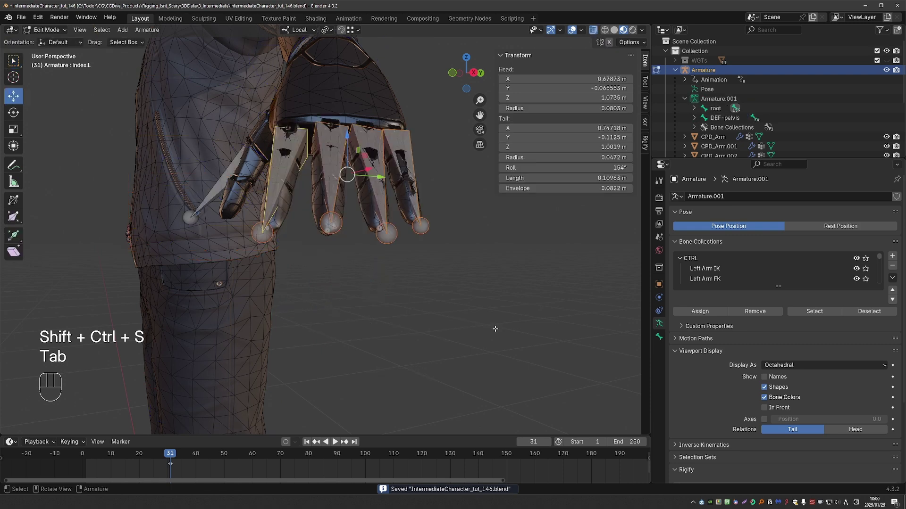
pyautogui.moveTo(420, 305); pyautogui.dragTo(399, 336, button='middle')
pyautogui.press('z')
pyautogui.press('Escape')
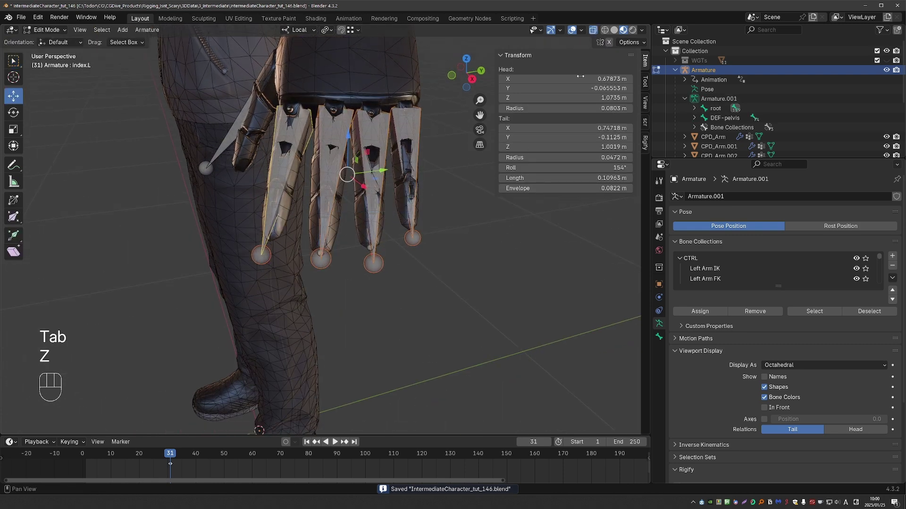
pyautogui.click(614, 33)
pyautogui.moveTo(331, 205); pyautogui.dragTo(322, 237, button='middle')
pyautogui.press('z')
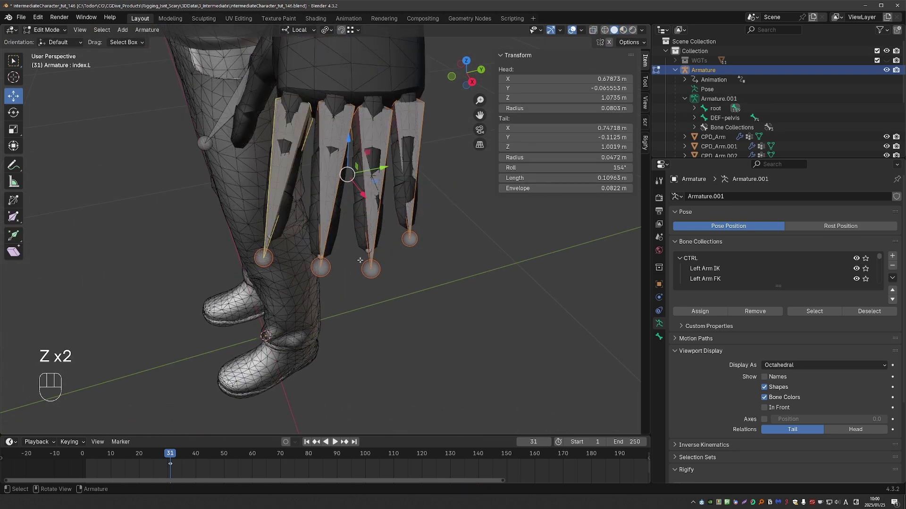
pyautogui.press('z')
pyautogui.moveTo(359, 260); pyautogui.dragTo(370, 241, button='middle')
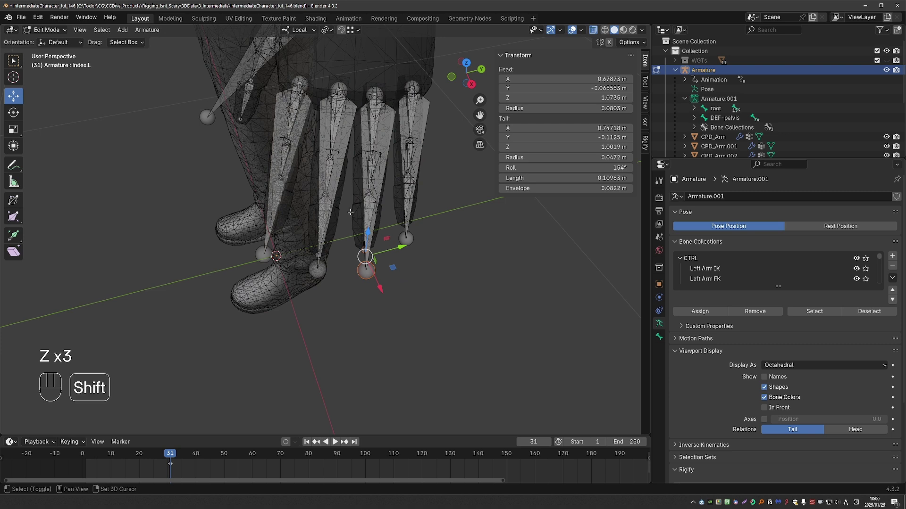
# - Select all the ring finger bones and adjust their roll by about -8.3°
pyautogui.keyDown('shift'); pyautogui.click(383, 221); pyautogui.keyUp('shift')
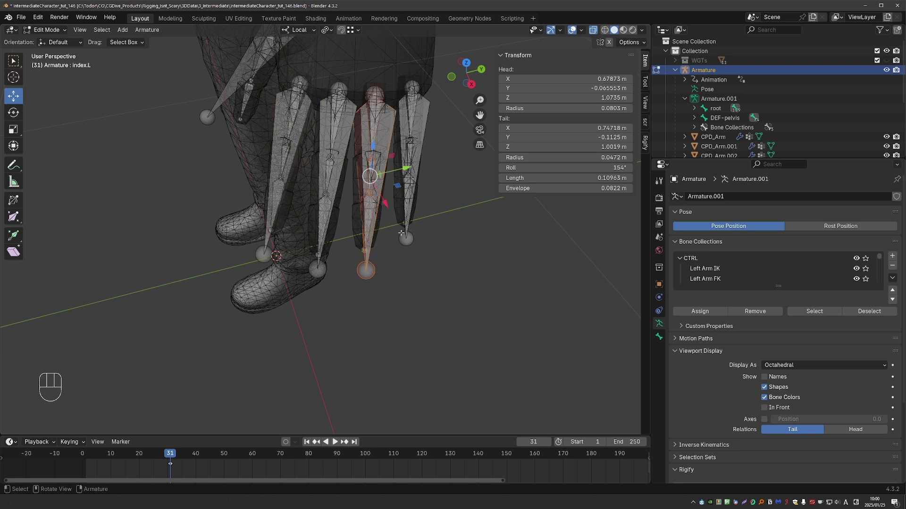
pyautogui.press('g')
pyautogui.rightClick(446, 220)
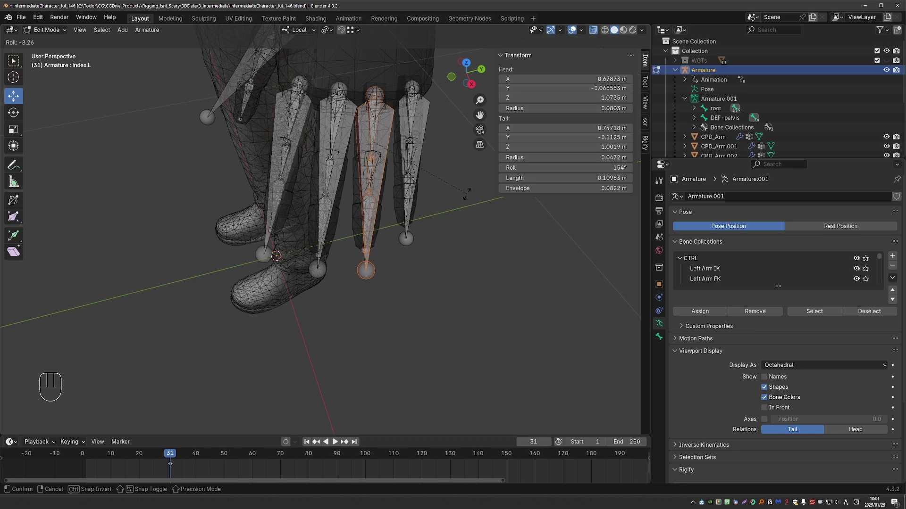
pyautogui.click(467, 194)
# - Nudge the tip of the middle.L bone slightly to realign the middle finger
pyautogui.moveTo(330, 250); pyautogui.dragTo(311, 265, button='middle')
pyautogui.click(321, 275)
pyautogui.press('g')
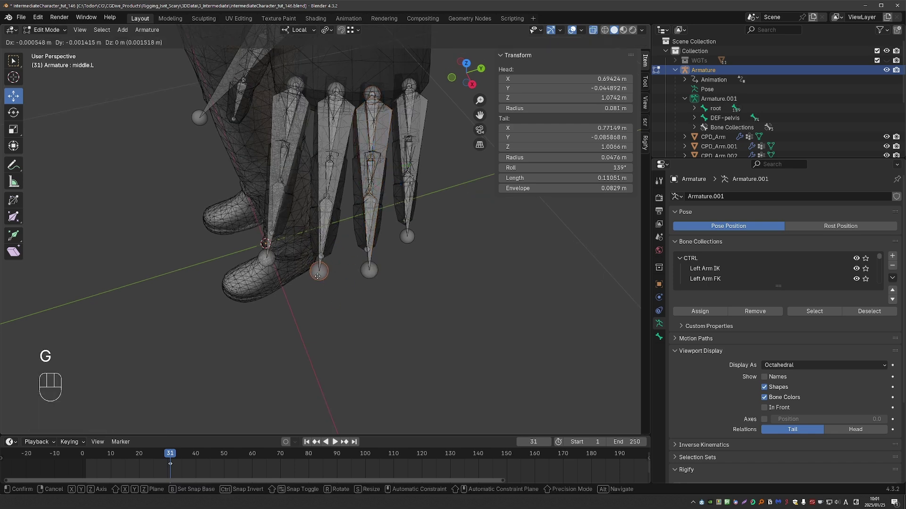
pyautogui.click(321, 277)
pyautogui.press('g')
pyautogui.click(321, 277)
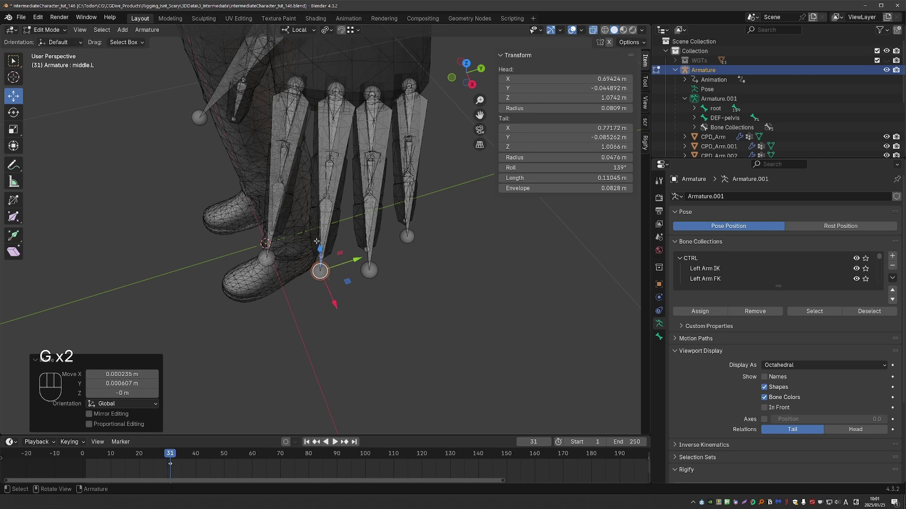
# - Select the whole middle finger chain, adjust its roll by about -3.5° and return to Pose Mode in material preview
pyautogui.keyDown('shift'); pyautogui.click(325, 211); pyautogui.keyUp('shift')
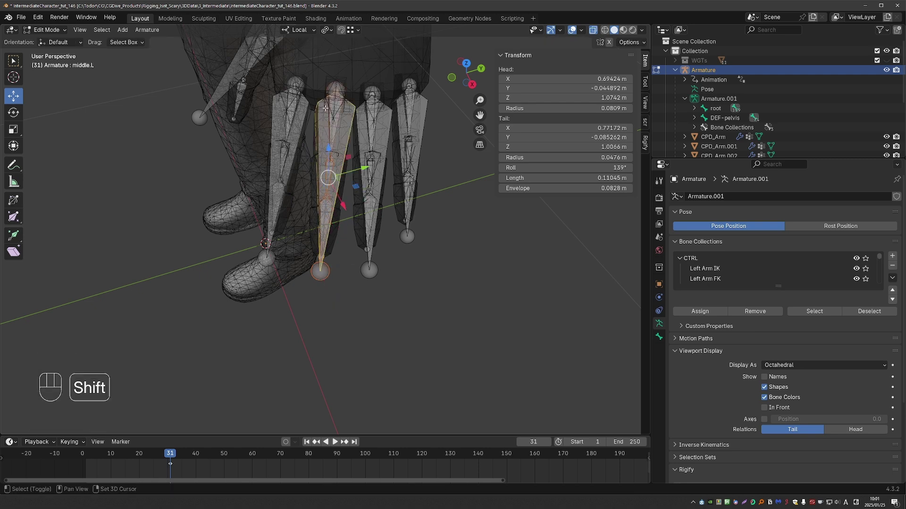
pyautogui.hotkey('ctrl', 'r')
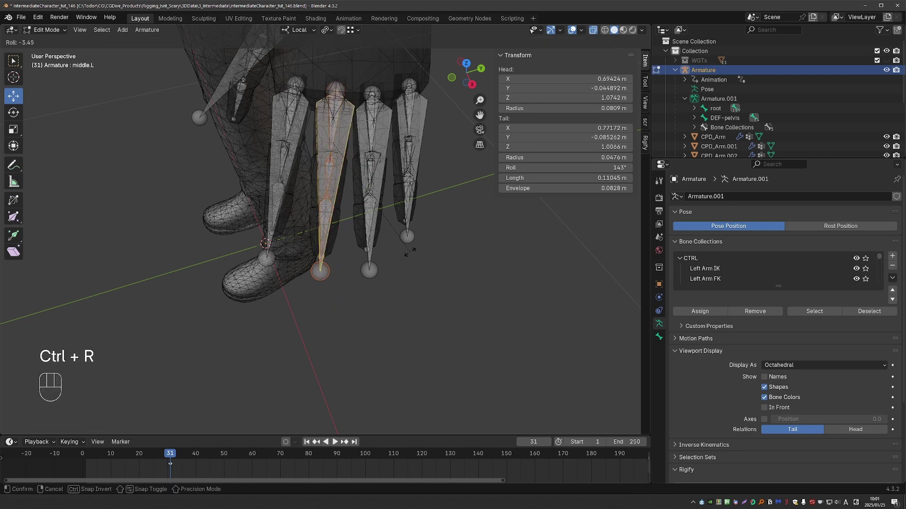
pyautogui.press('Tab')
pyautogui.press('z')
pyautogui.moveTo(405, 167); pyautogui.dragTo(401, 181, button='middle')
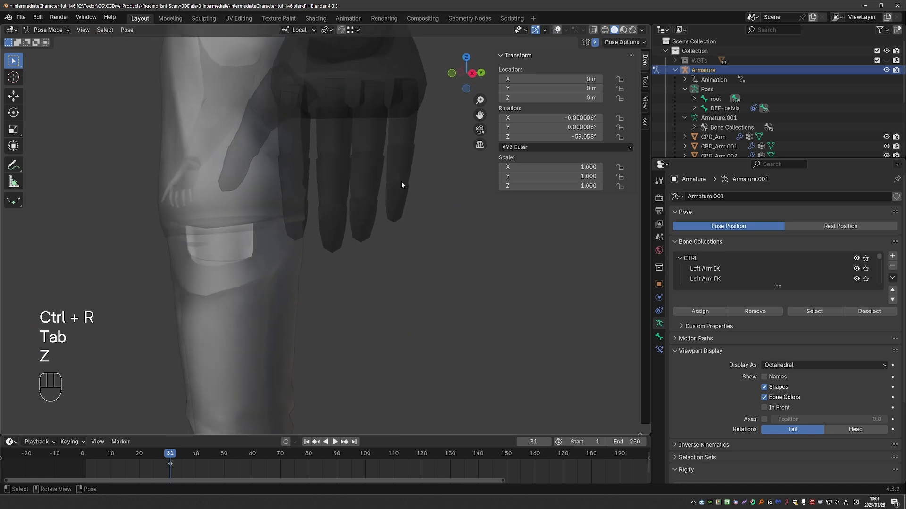
pyautogui.click(623, 30)
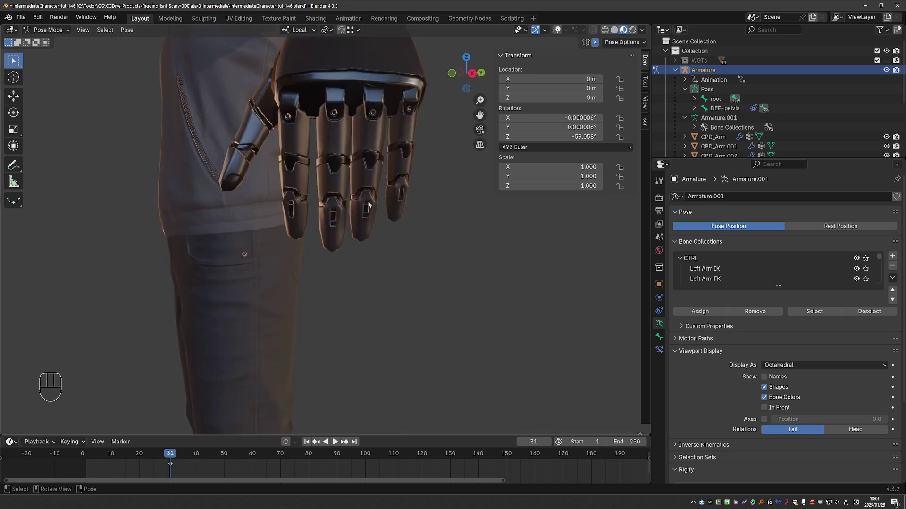
# - Show the overlays, select the ring finger bones in Edit Mode with X-ray and adjust their roll again
pyautogui.press('z')
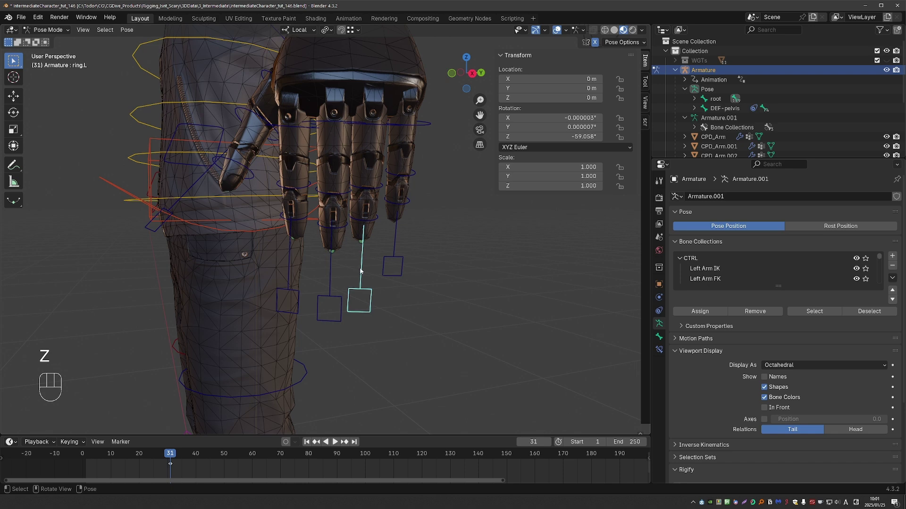
pyautogui.press('Tab')
pyautogui.click(425, 265)
pyautogui.moveTo(380, 235); pyautogui.dragTo(363, 264, button='middle')
pyautogui.keyDown('shift'); pyautogui.moveTo(362, 255); pyautogui.dragTo(392, 297, button='middle'); pyautogui.keyUp('shift')
pyautogui.keyDown('shift'); pyautogui.moveTo(388, 287); pyautogui.dragTo(396, 271); pyautogui.keyUp('shift')
pyautogui.keyDown('shift'); pyautogui.moveTo(427, 206); pyautogui.dragTo(427, 206); pyautogui.keyUp('shift')
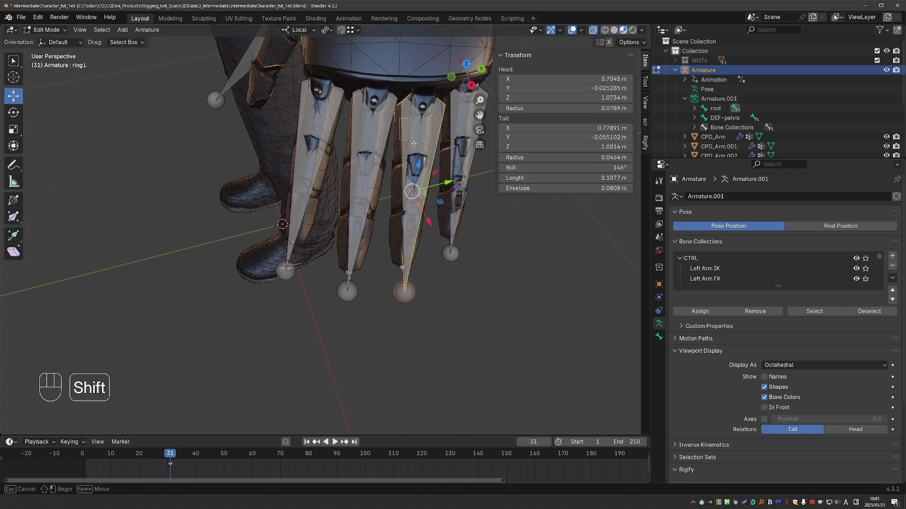
pyautogui.hotkey('alt', 'z')
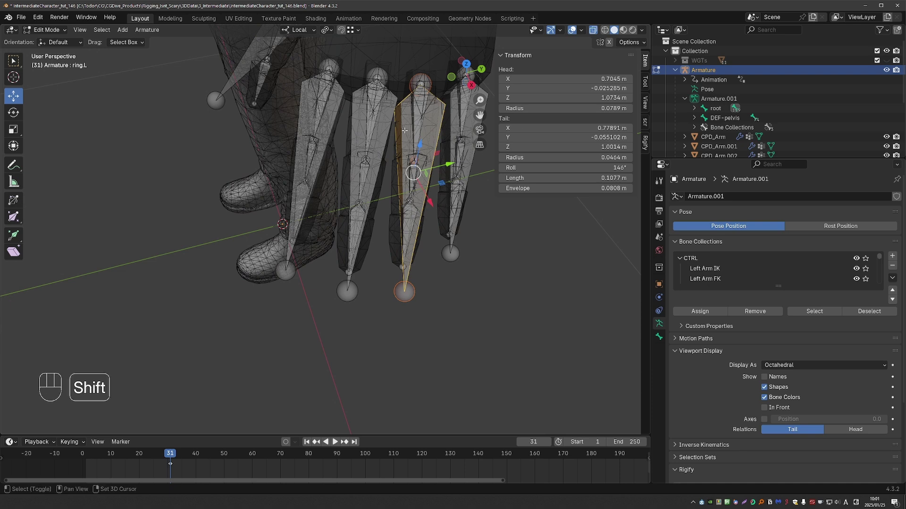
pyautogui.hotkey('ctrl', 'r')
pyautogui.click(470, 271)
# - Return to Pose Mode with material preview and overlays, and check the bent fingers from the thumb side
pyautogui.press('Tab')
pyautogui.press('z')
pyautogui.moveTo(466, 303); pyautogui.dragTo(473, 228, button='middle')
pyautogui.click(623, 31)
pyautogui.scroll(-3, 374, 284)
pyautogui.keyDown('shift'); pyautogui.moveTo(374, 284); pyautogui.dragTo(360, 336, button='middle'); pyautogui.keyUp('shift')
pyautogui.press('z')
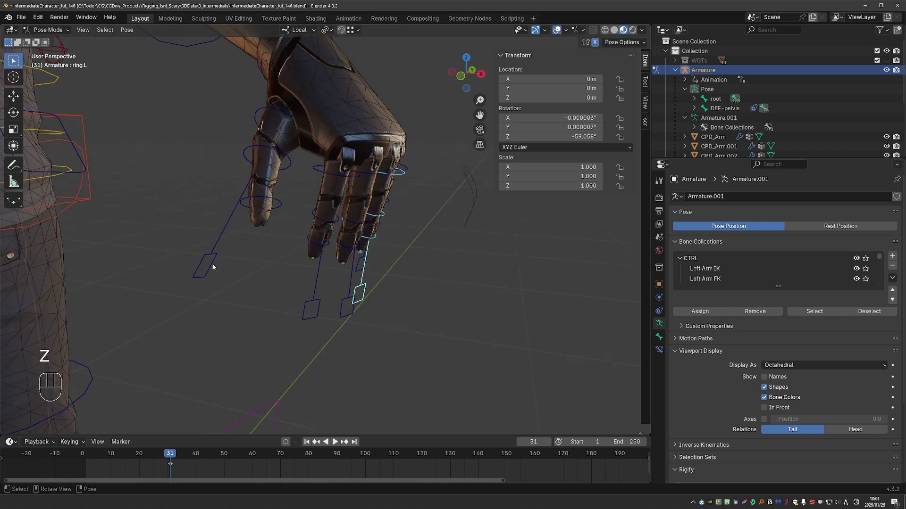
# - Select thumb.L and try curling the thumb by scaling the control to 0.625, with a cancelled rotation on top
pyautogui.click(212, 265)
pyautogui.press('s')
pyautogui.rightClick(257, 305)
pyautogui.press('s')
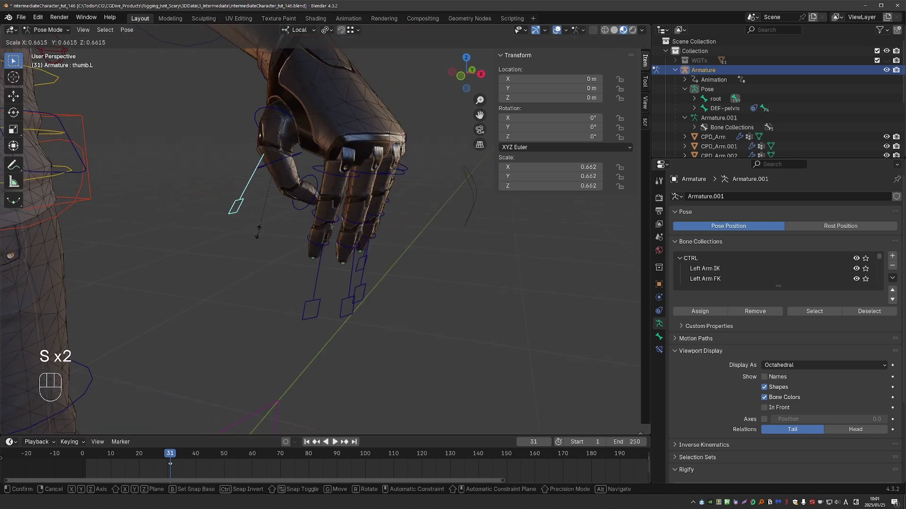
pyautogui.rightClick(266, 202)
pyautogui.press('s')
pyautogui.click(262, 211)
pyautogui.press('r')
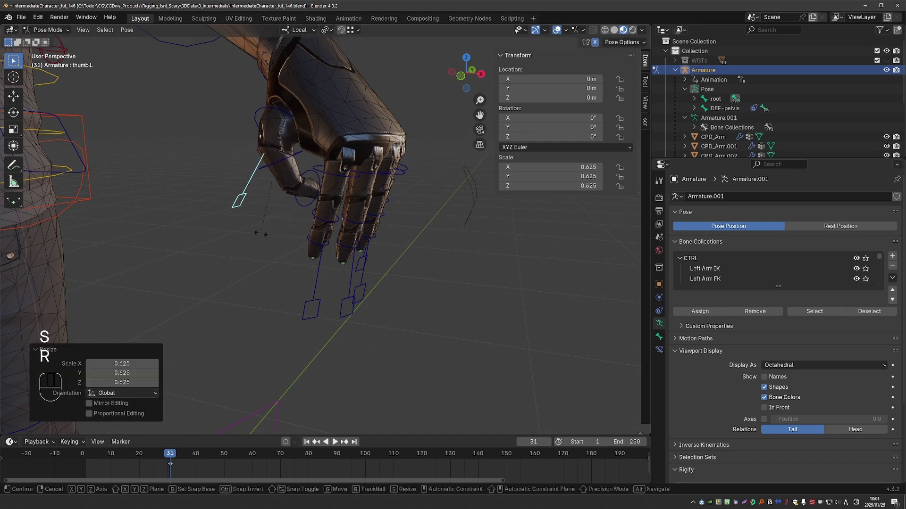
pyautogui.press('r')
pyautogui.rightClick(269, 208)
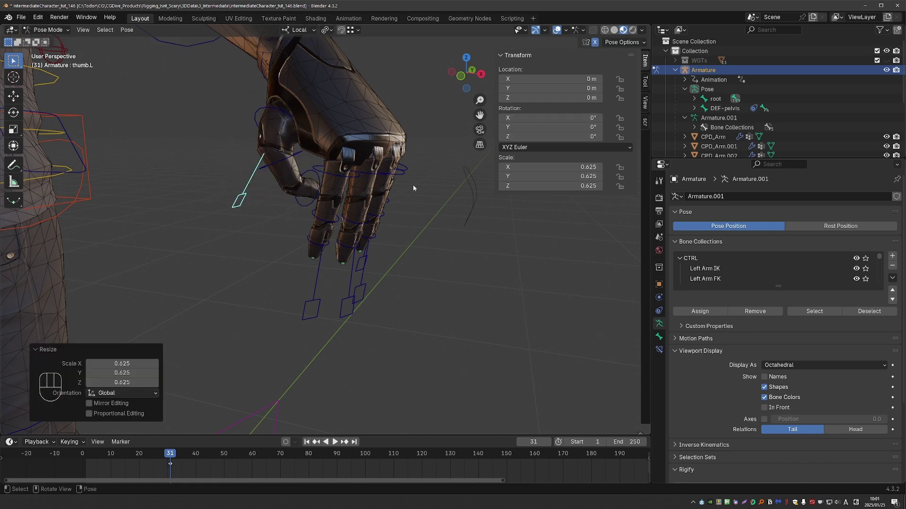
# - Clear thumb.L's rotation and scale, try another scaling from a new angle and clear it too
pyautogui.moveTo(412, 185); pyautogui.dragTo(401, 193, button='middle')
pyautogui.hotkey('alt', 'r')
pyautogui.hotkey('alt', 's')
pyautogui.press('s')
pyautogui.click(357, 249)
pyautogui.moveTo(358, 251); pyautogui.dragTo(325, 250, button='middle')
pyautogui.hotkey('alt', 's')
# - Try rotating thumb.L around its local Z axis, then undo it and clear the control's rotation
pyautogui.press('r')
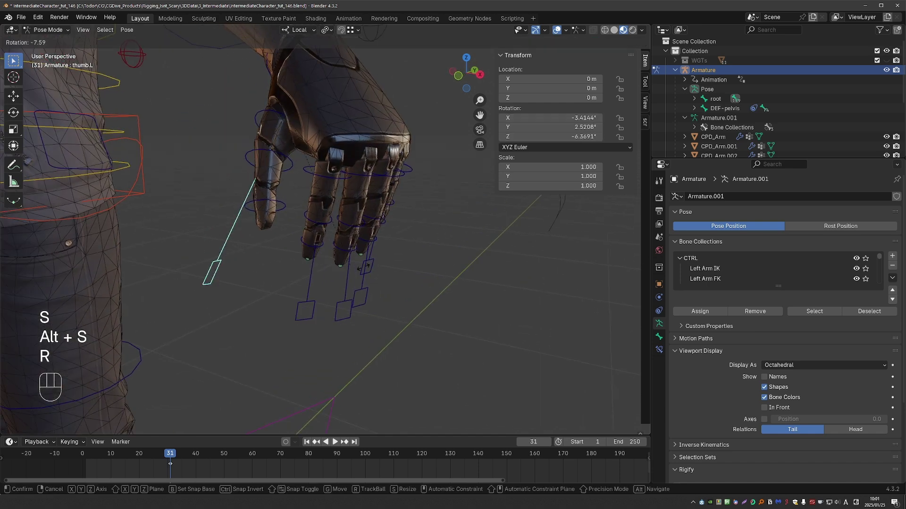
pyautogui.press('r')
pyautogui.press('z')
pyautogui.click(471, 153)
pyautogui.moveTo(464, 158); pyautogui.dragTo(286, 255, button='middle')
pyautogui.hotkey('ctrl', 'z')
pyautogui.hotkey('alt', 'r')
# - Hide the overlays and check the thumb's movement with a cancelled trackball rotation of thumb.L
pyautogui.press('r')
pyautogui.press('r')
pyautogui.press('z')
pyautogui.press('r')
pyautogui.press('r')
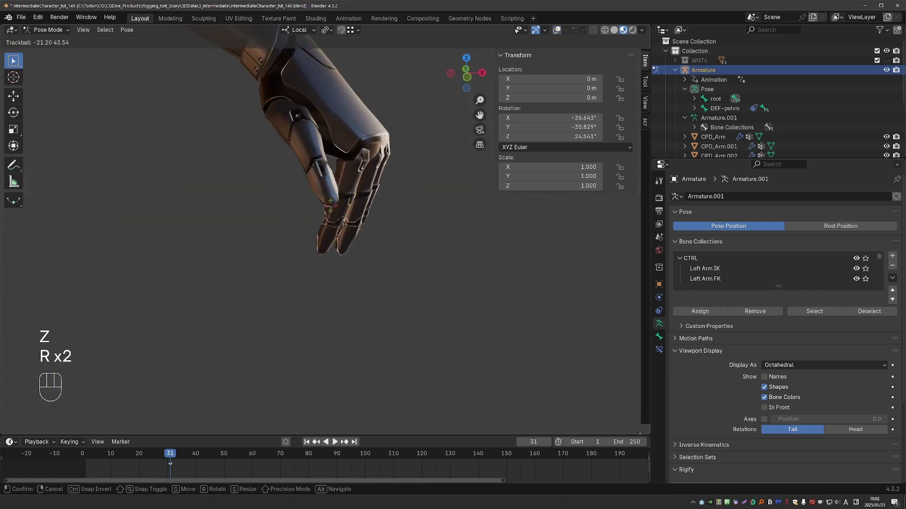
pyautogui.rightClick(302, 220)
pyautogui.moveTo(300, 223); pyautogui.dragTo(279, 233, button='middle')
# - Check the thumb's pivot more closely from another angle with further cancelled trackball rotations
pyautogui.press('r')
pyautogui.press('r')
pyautogui.rightClick(369, 265)
pyautogui.press('r')
pyautogui.press('r')
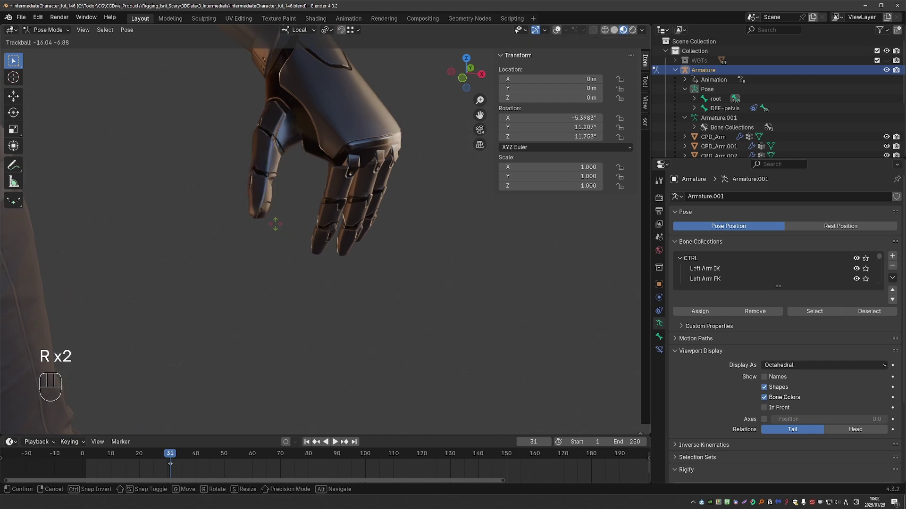
pyautogui.rightClick(277, 244)
pyautogui.scroll(3, 274, 243)
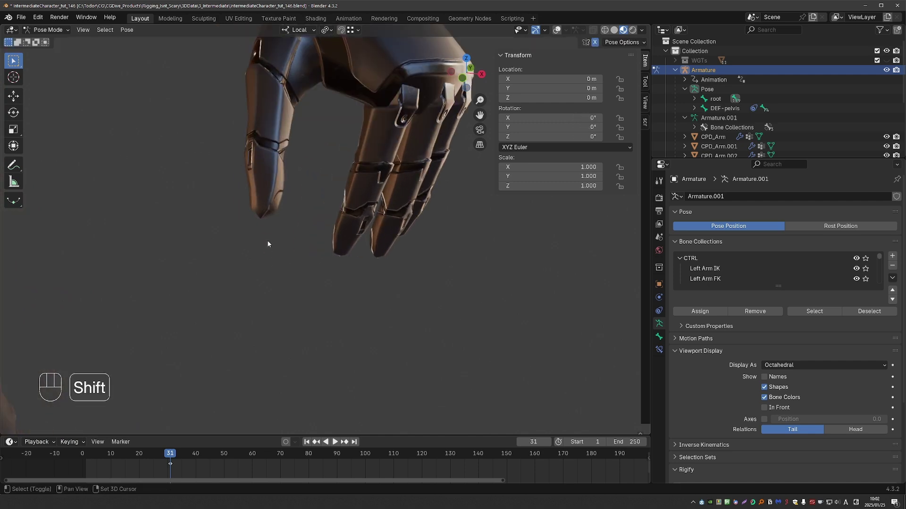
# - Swing thumb.L away from the palm with trackball rotations to expose the open base of the thumb
pyautogui.keyDown('shift'); pyautogui.moveTo(267, 239); pyautogui.dragTo(270, 329, button='middle'); pyautogui.keyUp('shift')
pyautogui.press('r')
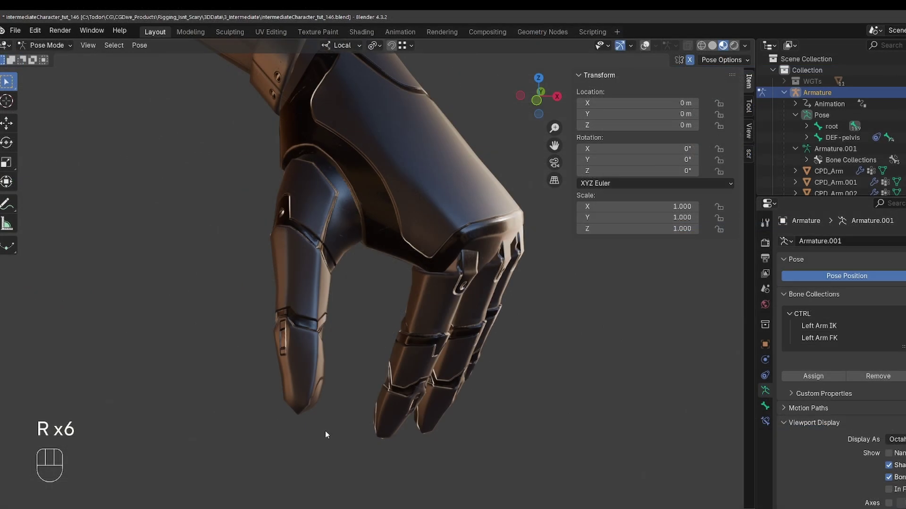
pyautogui.press('r')
pyautogui.press('r')
pyautogui.rightClick(319, 451)
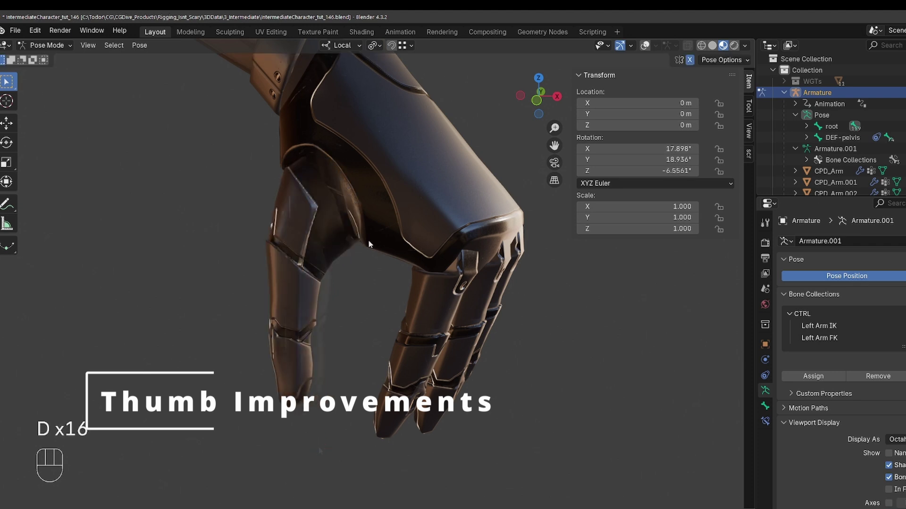
pyautogui.click(366, 189)
# - Annotate the palm opening, undo that stroke, mark the thumb's inner edge instead and examine the gap up close
pyautogui.press('d')
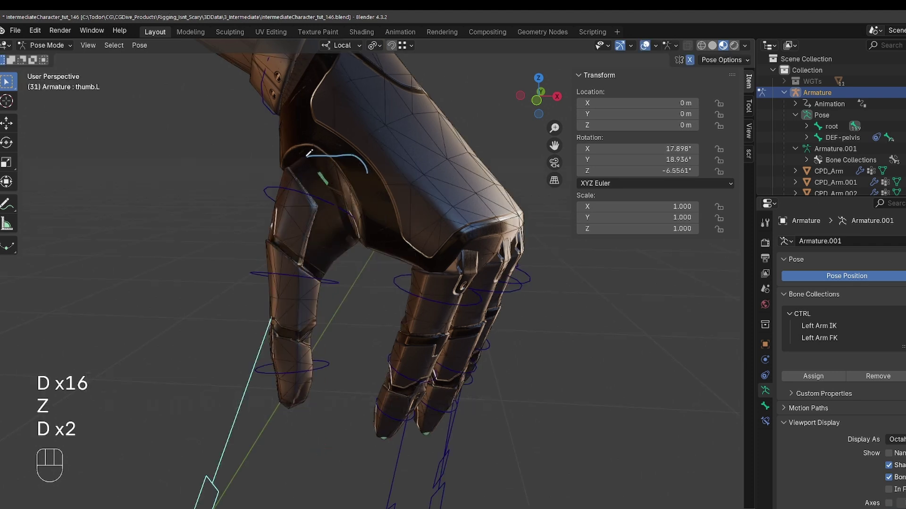
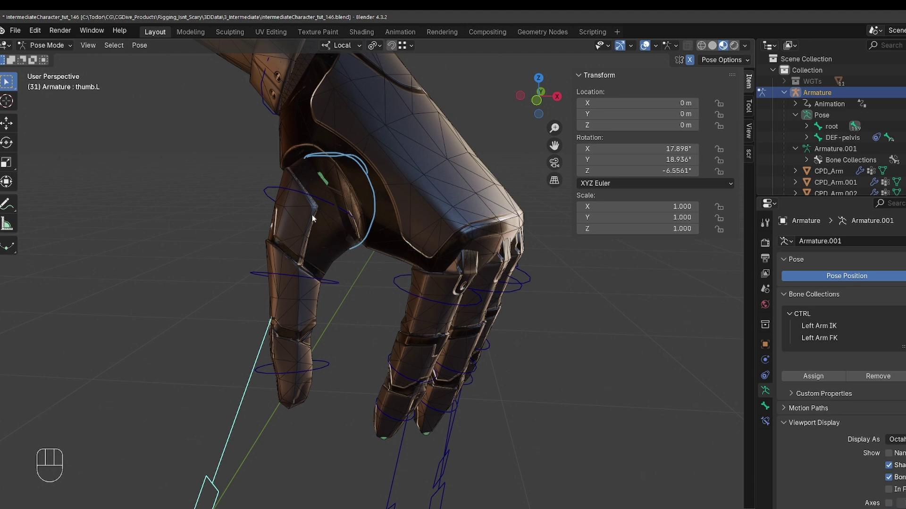
pyautogui.hotkey('ctrl', 'z')
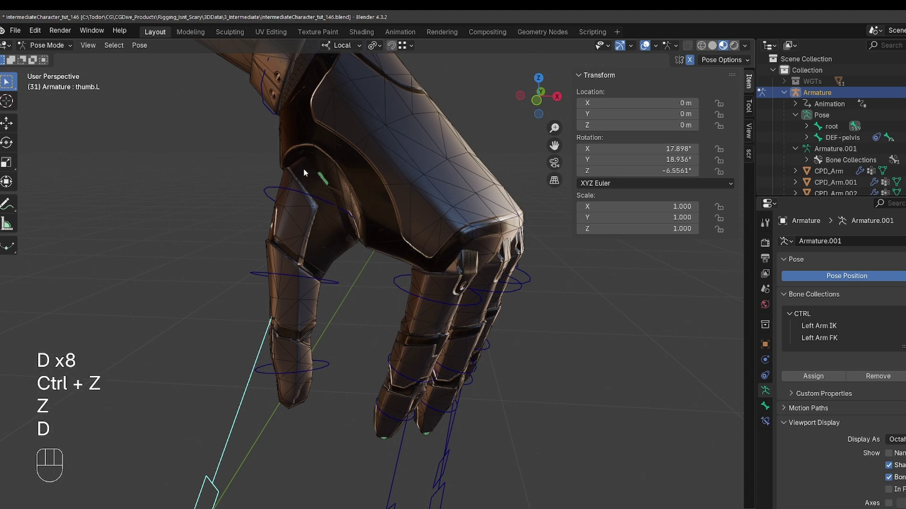
pyautogui.moveTo(316, 184); pyautogui.dragTo(329, 223)
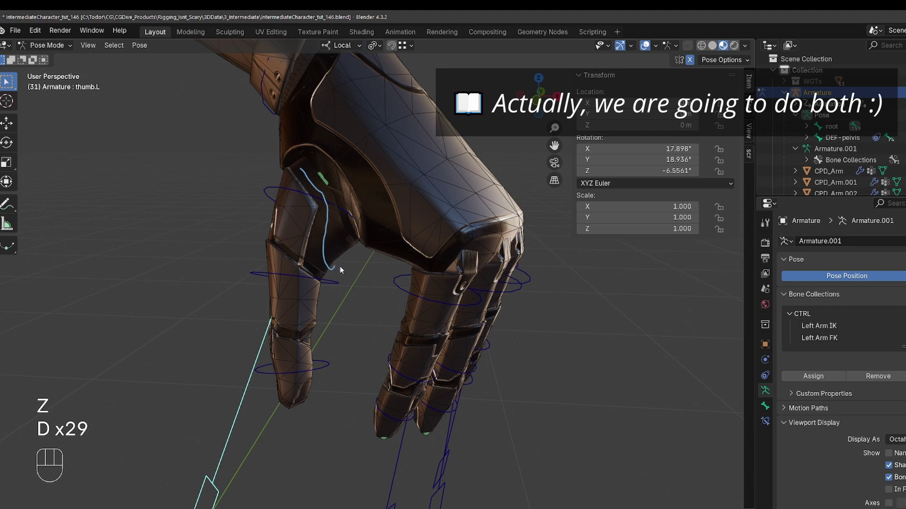
pyautogui.scroll(5, 320, 187)
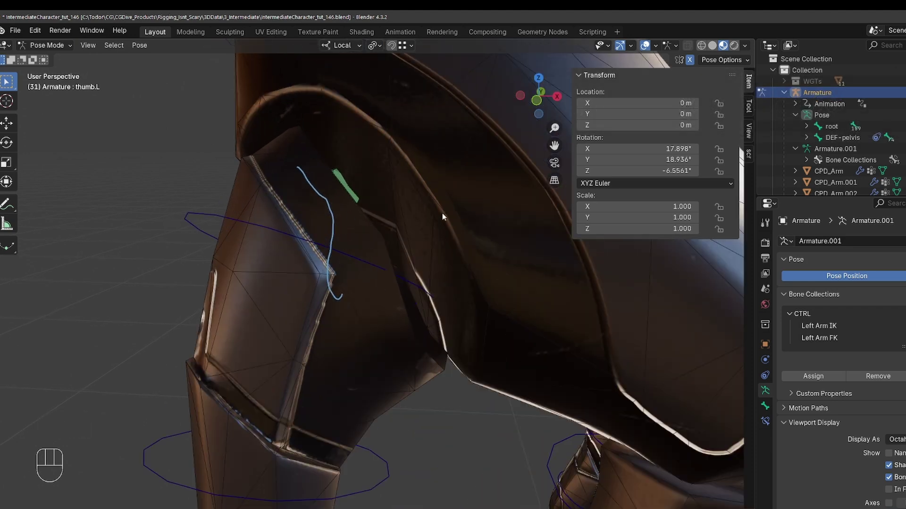
pyautogui.scroll(-5, 442, 213)
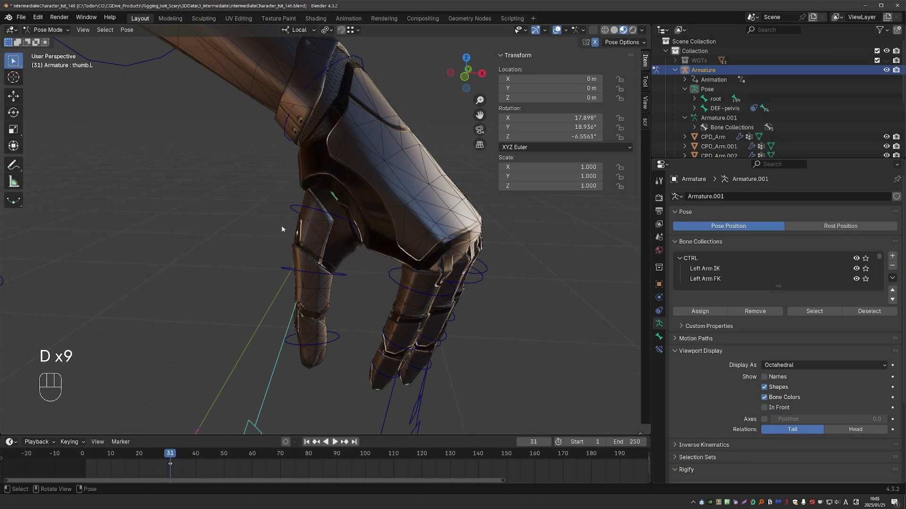
# - Isolate the CPD_Arm finger mesh in local view and edit its edges at the thumb's open base loop
pyautogui.moveTo(318, 239); pyautogui.dragTo(306, 204, button='middle')
pyautogui.press('Tab')
pyautogui.click(327, 250)
pyautogui.press('Tab')
pyautogui.press('KP_Divide')
pyautogui.press('2')
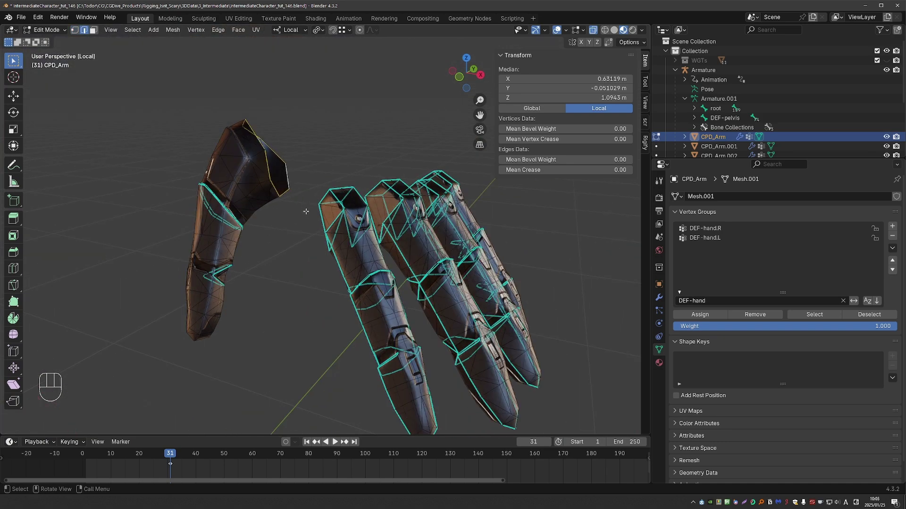
# - Extrude the thumb's open base loop outward about 0.013 m and scale the new loop to about 0.53
pyautogui.press('e')
pyautogui.click(307, 210)
pyautogui.press('s')
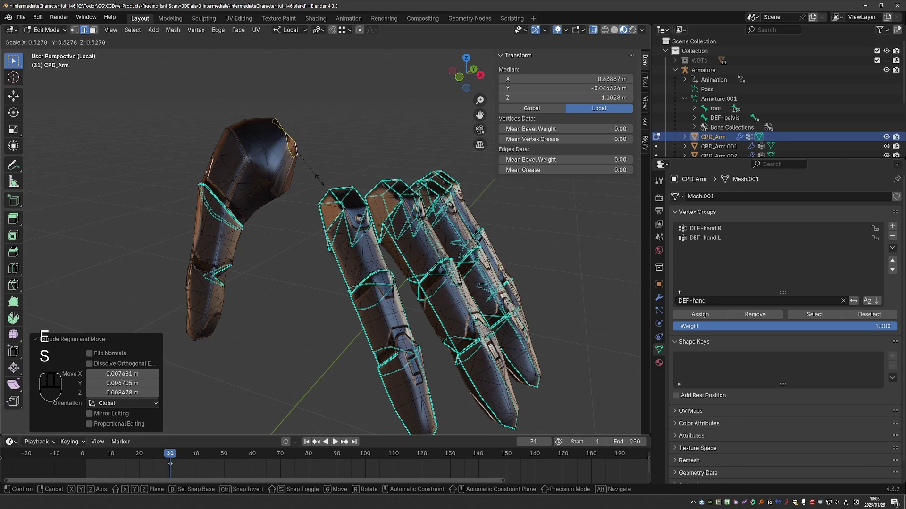
pyautogui.click(319, 181)
pyautogui.press('g')
pyautogui.moveTo(328, 196); pyautogui.dragTo(273, 192, button='middle')
pyautogui.rightClick(325, 203)
# - Fill the extruded loop with a face, triangulate it and leave local view
pyautogui.press('f')
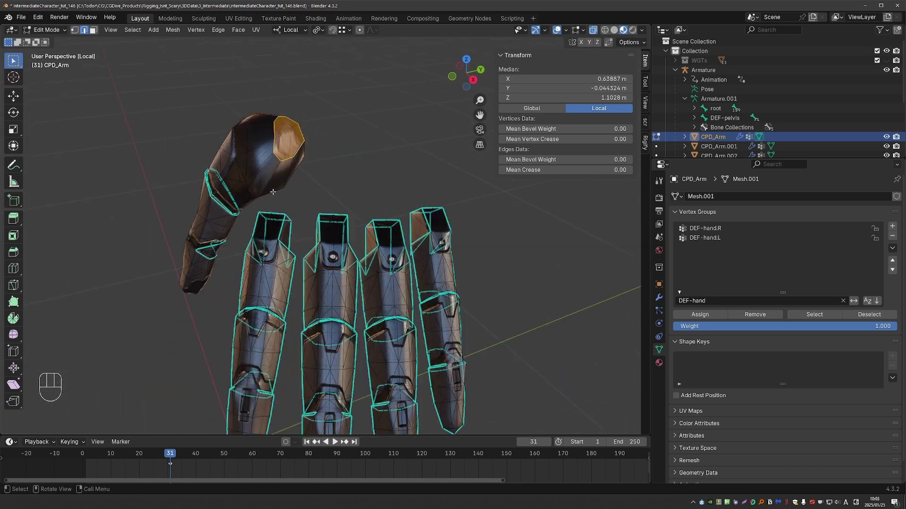
pyautogui.hotkey('ctrl', 't')
pyautogui.moveTo(293, 136); pyautogui.dragTo(378, 170, button='middle')
pyautogui.press('KP_Divide')
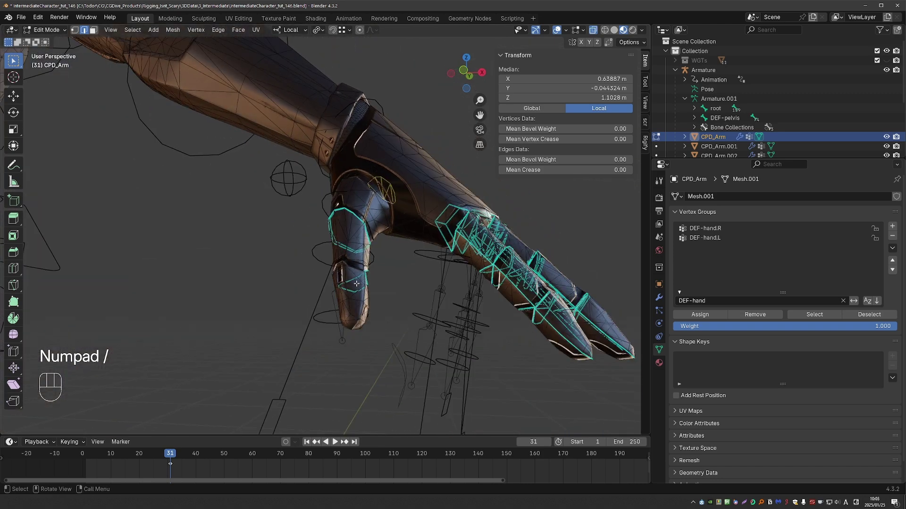
# - Return to posing the armature, try a trackball rotation of thumb.L and clear the control's rotation
pyautogui.press('Tab')
pyautogui.press('Tab')
pyautogui.press('r')
pyautogui.press('r')
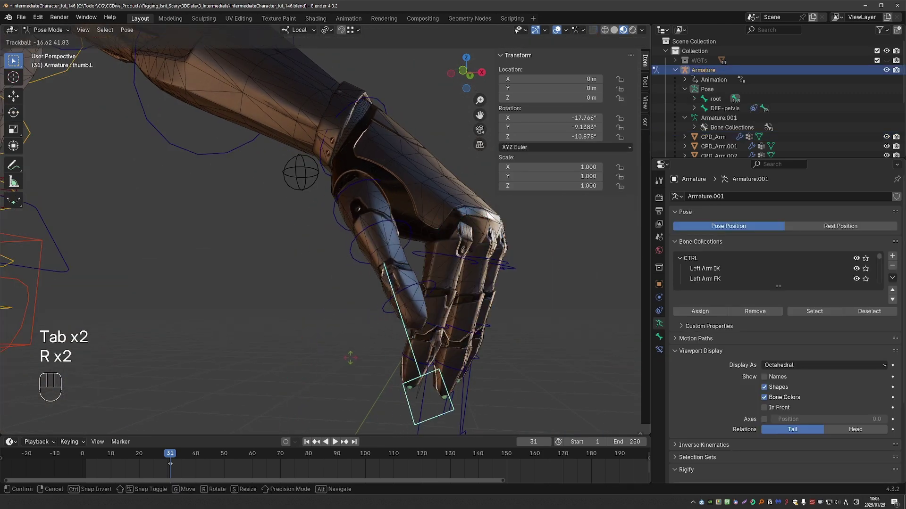
pyautogui.hotkey('alt', 'r')
# - Hide the overlays and check the closed thumb base near and far with cancelled trackball rotations of thumb.L
pyautogui.press('r')
pyautogui.press('r')
pyautogui.press('z')
pyautogui.press('r')
pyautogui.press('r')
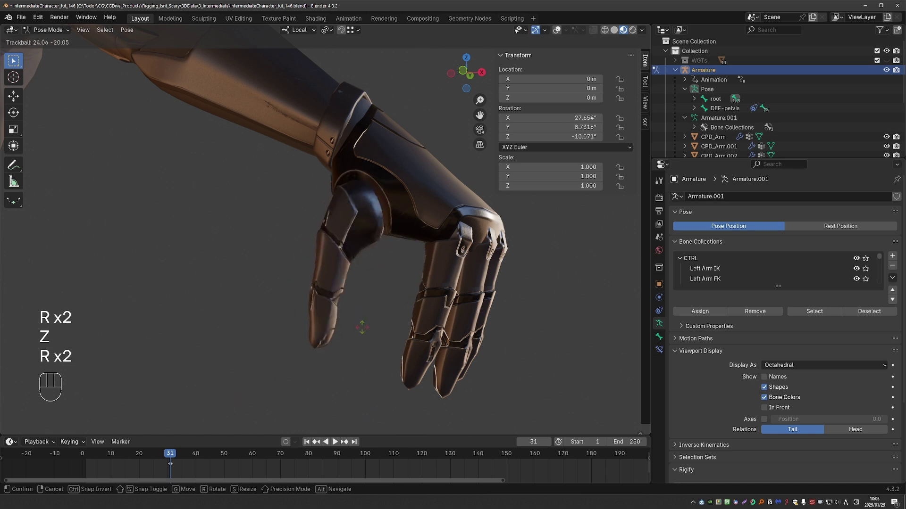
pyautogui.rightClick(356, 323)
pyautogui.scroll(-4, 374, 308)
pyautogui.press('r')
pyautogui.press('r')
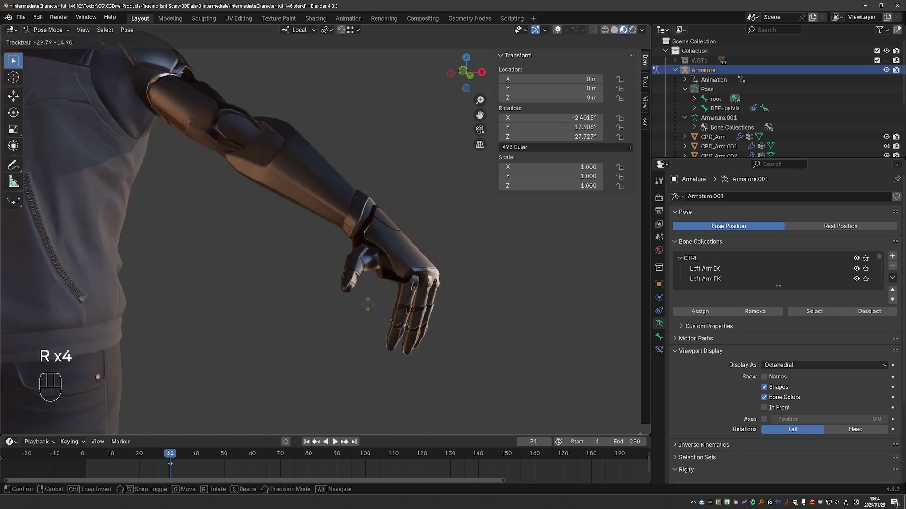
pyautogui.rightClick(366, 320)
# - Check the thumb base from above the back of the hand with another cancelled trackball rotation
pyautogui.moveTo(381, 277); pyautogui.dragTo(376, 295, button='middle')
pyautogui.scroll(3, 373, 302)
pyautogui.press('r')
pyautogui.press('r')
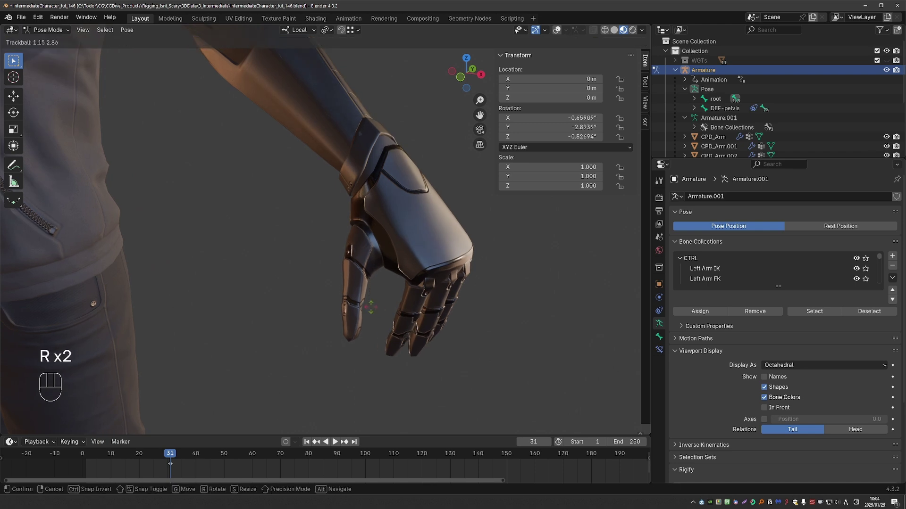
pyautogui.rightClick(371, 316)
pyautogui.scroll(3, 372, 315)
# - Edit the armature with overlays and X-ray on and move the left thumb's base joint about 0.008 m into the palm
pyautogui.press('z')
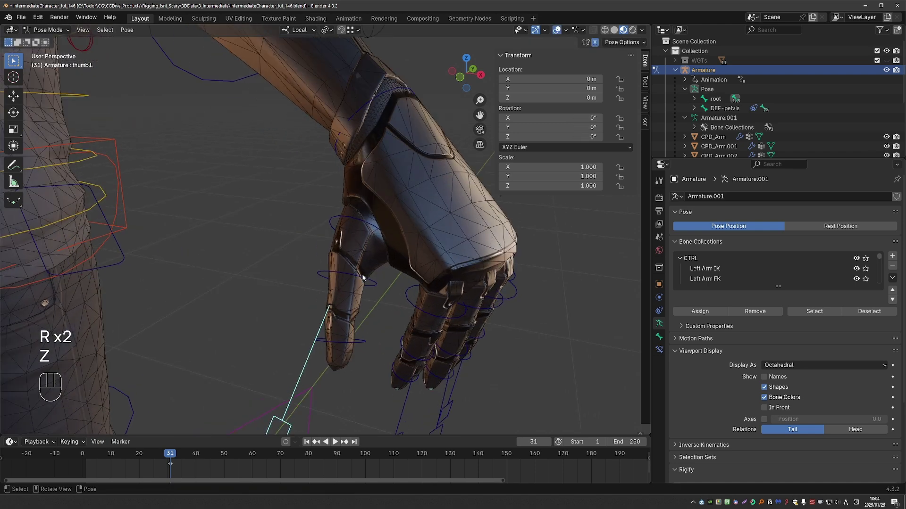
pyautogui.press('Tab')
pyautogui.press('z')
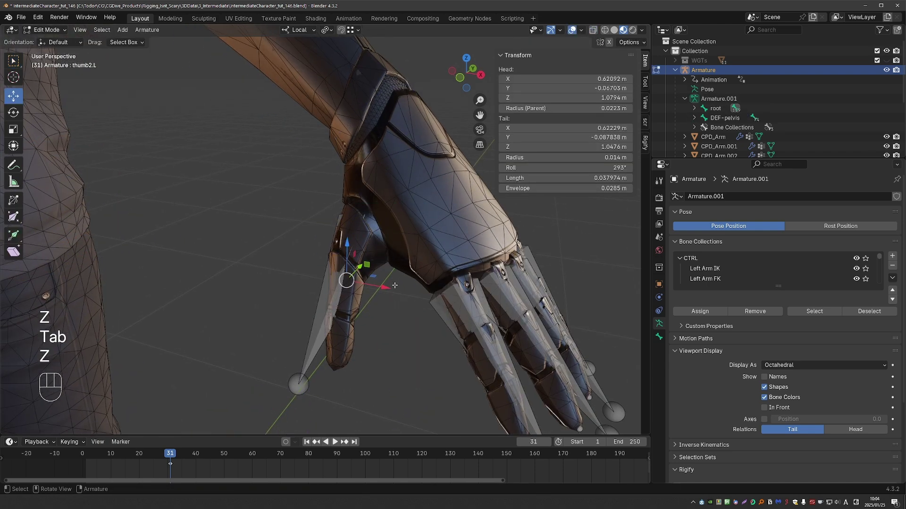
pyautogui.click(612, 30)
pyautogui.press('z')
pyautogui.moveTo(415, 208); pyautogui.dragTo(366, 231, button='middle')
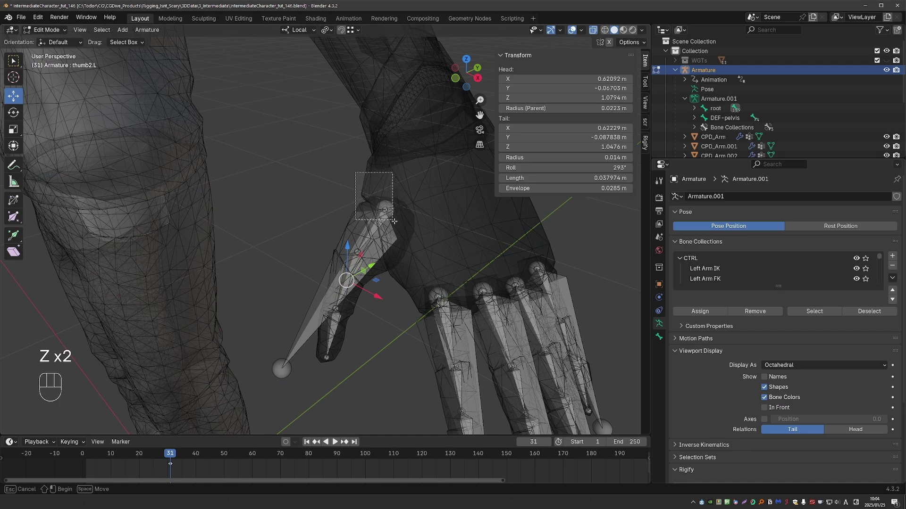
pyautogui.moveTo(394, 221); pyautogui.dragTo(394, 221)
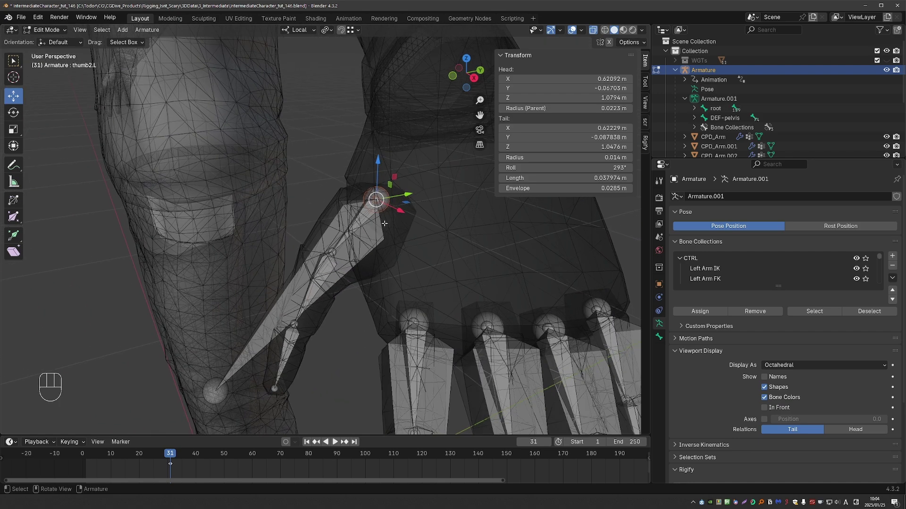
pyautogui.press('g')
pyautogui.press('g')
pyautogui.press('g')
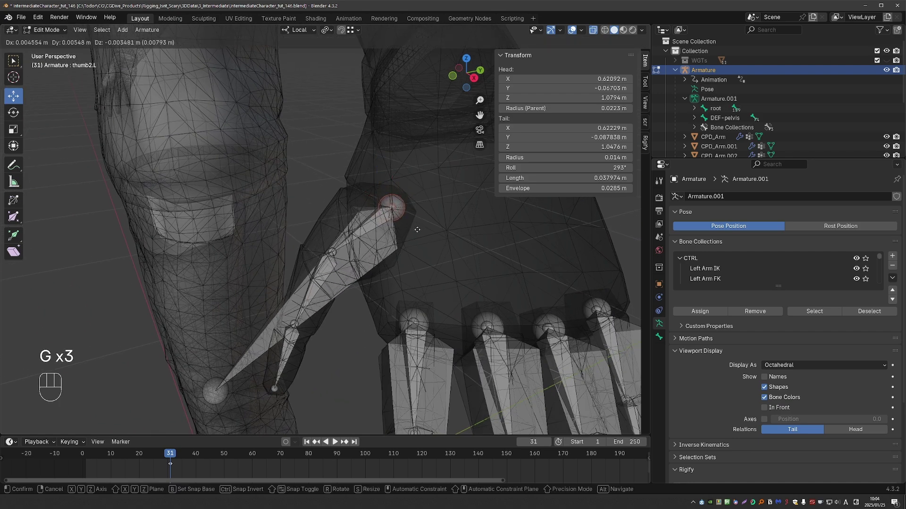
pyautogui.click(417, 229)
# - Refine the thumb base joint's position from another angle, return to Pose Mode and turn off X-ray
pyautogui.moveTo(417, 230); pyautogui.dragTo(350, 264, button='middle')
pyautogui.press('g')
pyautogui.click(453, 235)
pyautogui.press('g')
pyautogui.click(398, 217)
pyautogui.scroll(-4, 346, 279)
pyautogui.press('Tab')
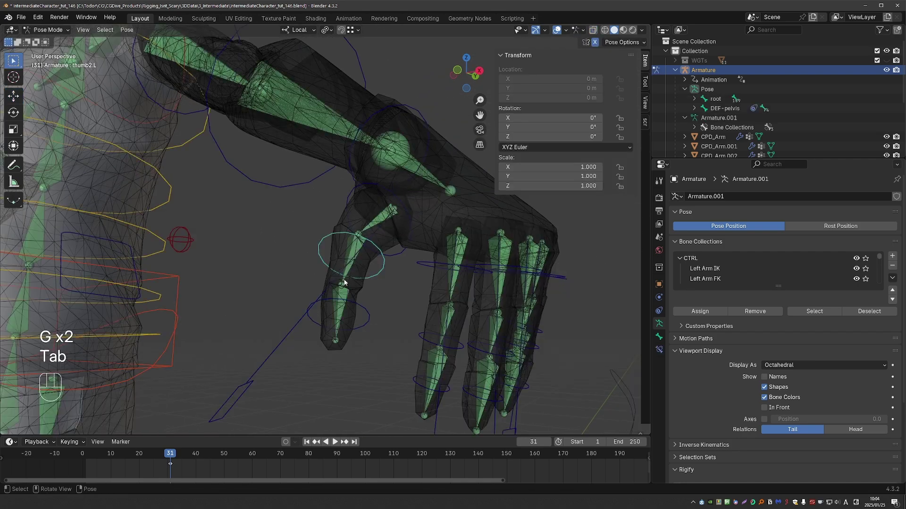
pyautogui.press('z')
pyautogui.press('z')
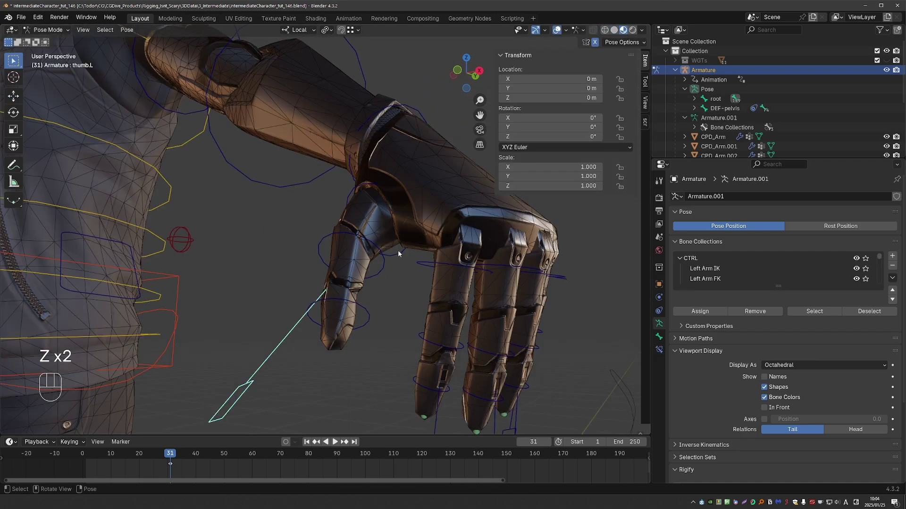
# - Hide the overlays and test the relocated thumb pivot with cancelled trackball rotations of thumb.L
pyautogui.press('z')
pyautogui.press('r')
pyautogui.press('r')
pyautogui.rightClick(390, 262)
pyautogui.moveTo(390, 262); pyautogui.dragTo(436, 361, button='middle')
pyautogui.scroll(-4, 441, 370)
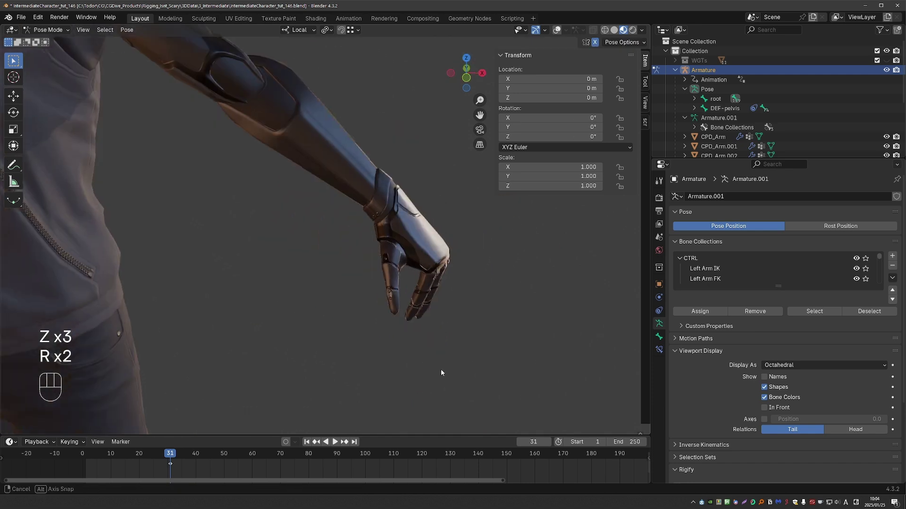
pyautogui.press('r')
pyautogui.rightClick(405, 384)
pyautogui.press('r')
pyautogui.press('r')
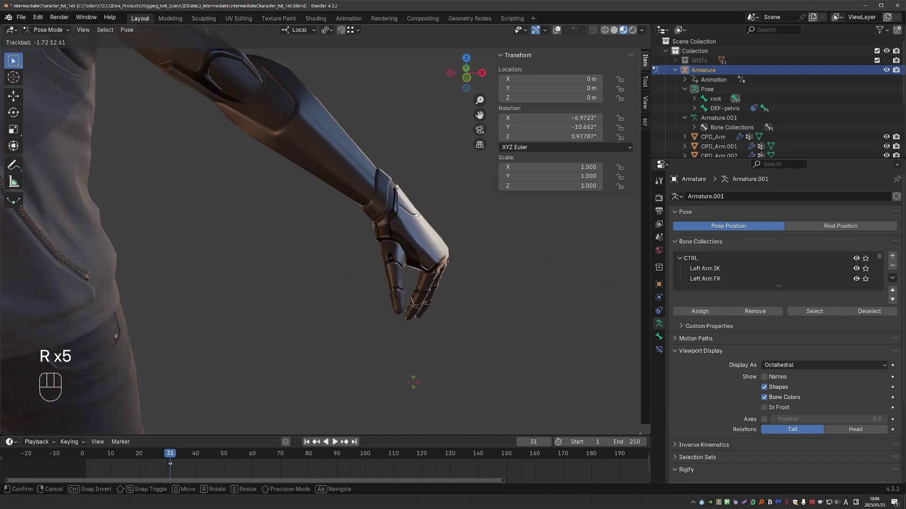
pyautogui.rightClick(404, 409)
# - Check the thumb pivot from another angle and test thumb.L with cancelled rotations and a cancelled scaling
pyautogui.press('r')
pyautogui.moveTo(404, 411); pyautogui.dragTo(378, 374, button='middle')
pyautogui.rightClick(399, 384)
pyautogui.press('r')
pyautogui.press('r')
pyautogui.rightClick(414, 385)
pyautogui.scroll(-4, 377, 372)
pyautogui.press('z')
pyautogui.scroll(3, 377, 372)
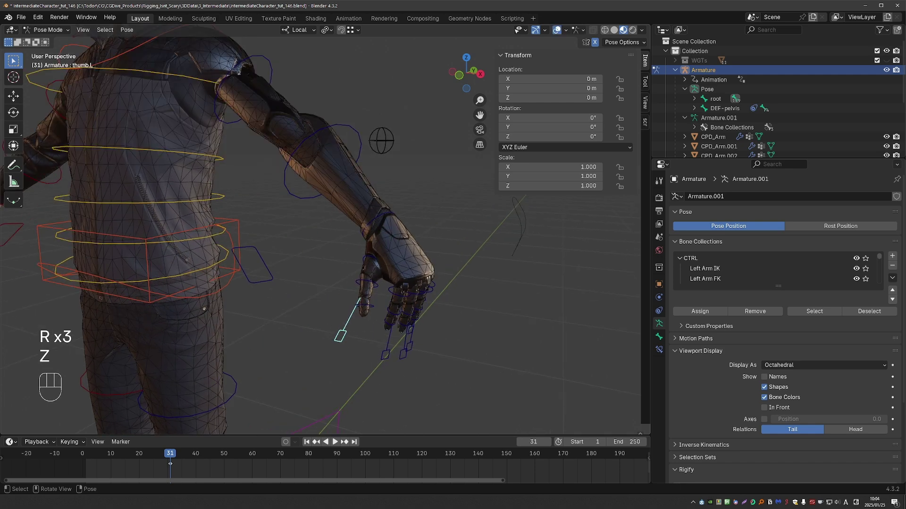
pyautogui.press('s')
pyautogui.rightClick(376, 377)
pyautogui.press('z')
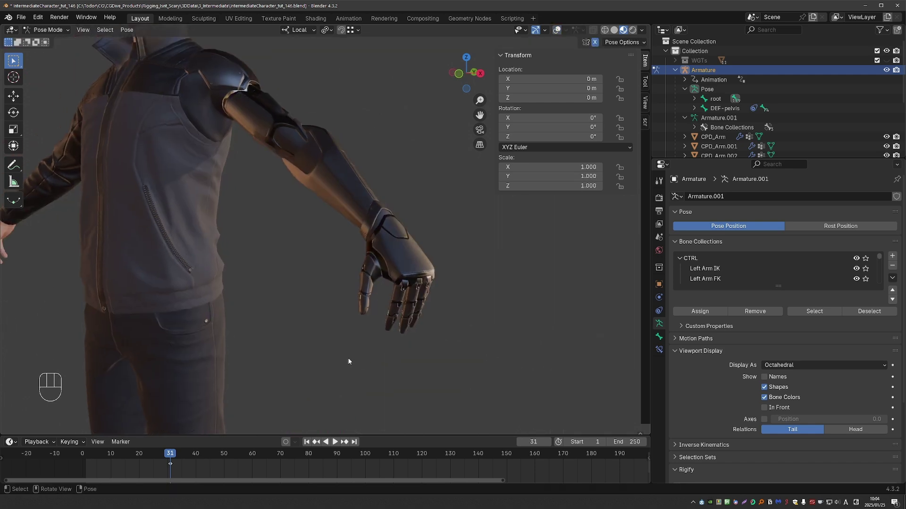
# - Examine how the thumb swings against the palm from two more views with cancelled trackball rotations
pyautogui.moveTo(402, 210); pyautogui.dragTo(373, 217, button='middle')
pyautogui.press('r')
pyautogui.press('r')
pyautogui.press('r')
pyautogui.press('r')
pyautogui.rightClick(396, 306)
pyautogui.moveTo(390, 311); pyautogui.dragTo(419, 302, button='middle')
pyautogui.scroll(1, 384, 283)
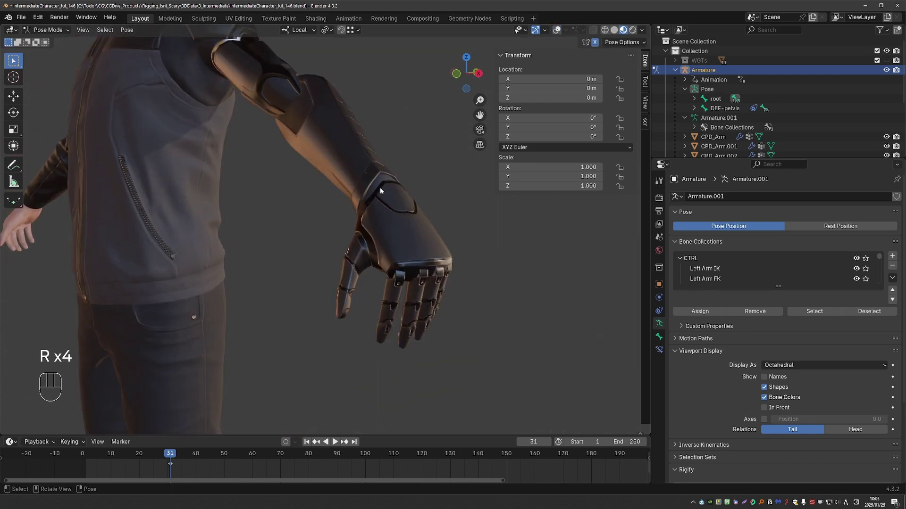
pyautogui.press('r')
pyautogui.press('r')
pyautogui.press('r')
pyautogui.press('r')
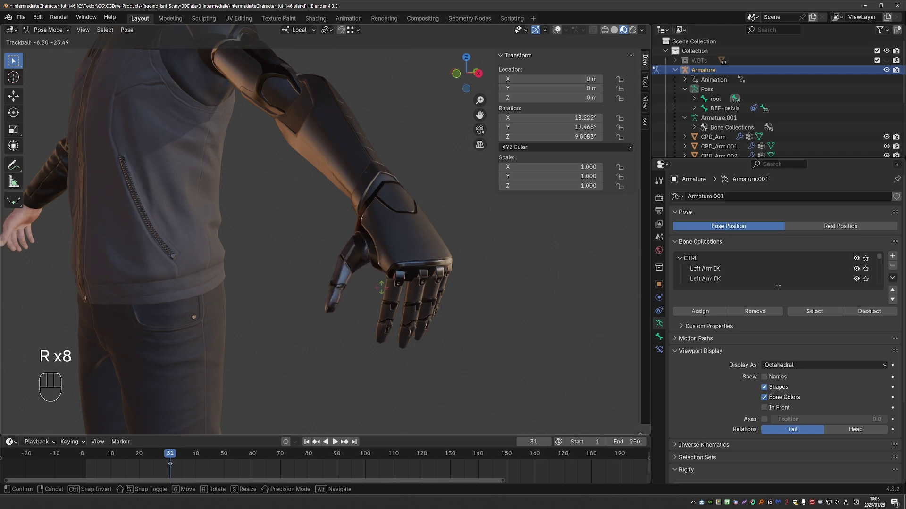
pyautogui.rightClick(389, 299)
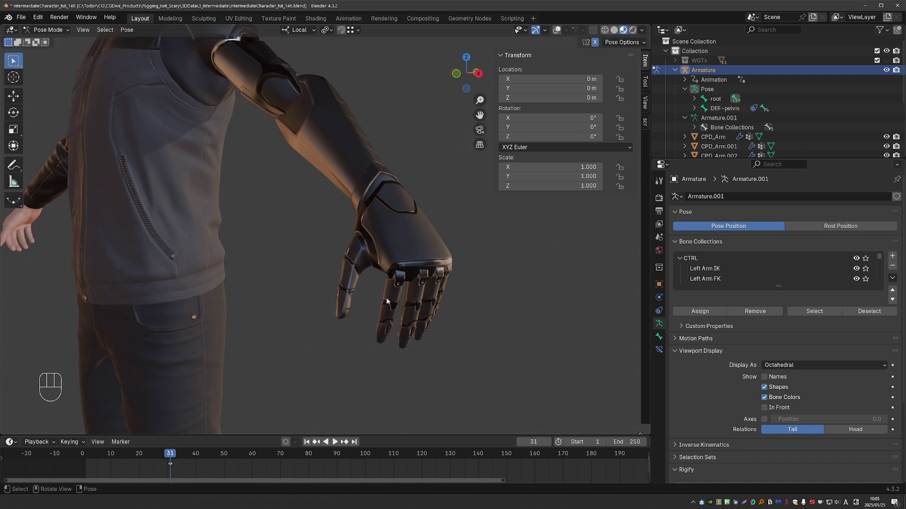
# - Show the overlays, switch to Object Mode and hide the hand shell CPD_Arm.006
pyautogui.scroll(2, 388, 291)
pyautogui.press('z')
pyautogui.keyDown('shift'); pyautogui.moveTo(381, 229); pyautogui.dragTo(380, 234, button='middle'); pyautogui.keyUp('shift')
pyautogui.press('Tab')
pyautogui.click(385, 235)
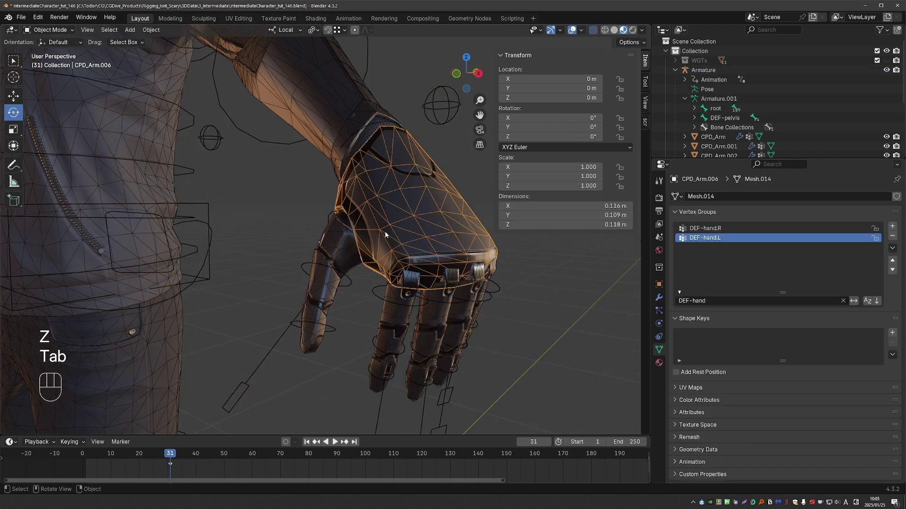
pyautogui.press('h')
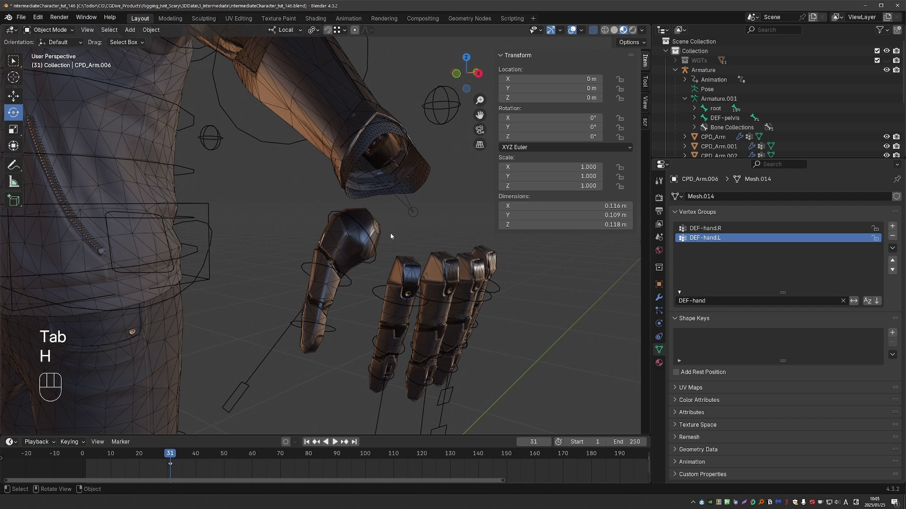
# - Select the armature together with CPD_Arm and enter Weight Paint mode on the finger mesh
pyautogui.click(380, 234)
pyautogui.keyDown('shift'); pyautogui.click(379, 236); pyautogui.keyUp('shift')
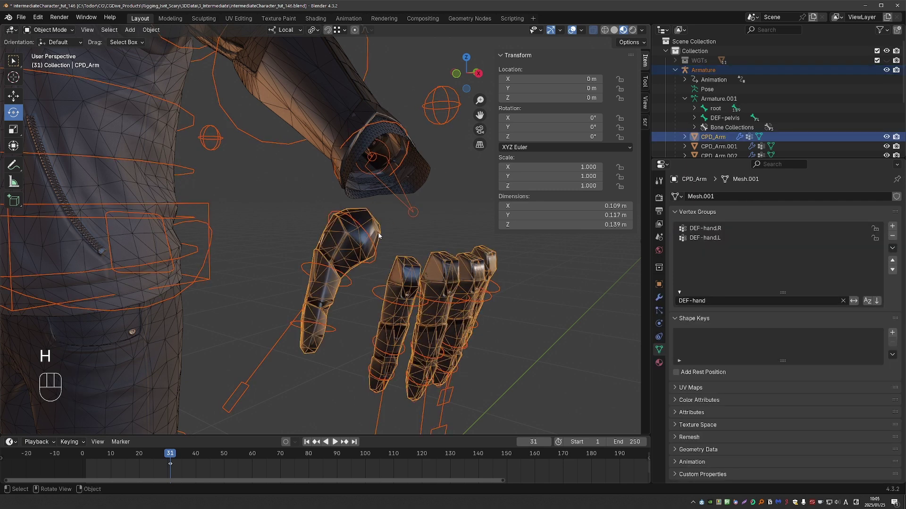
pyautogui.press('Tab')
pyautogui.click(329, 193)
# - Return to Weight Paint mode on the finger mesh and make DEF-hand.L the active bone
pyautogui.keyDown('alt'); pyautogui.click(367, 208); pyautogui.keyUp('alt')
pyautogui.hotkey('ctrl', 'z')
pyautogui.hotkey('ctrl', 'z')
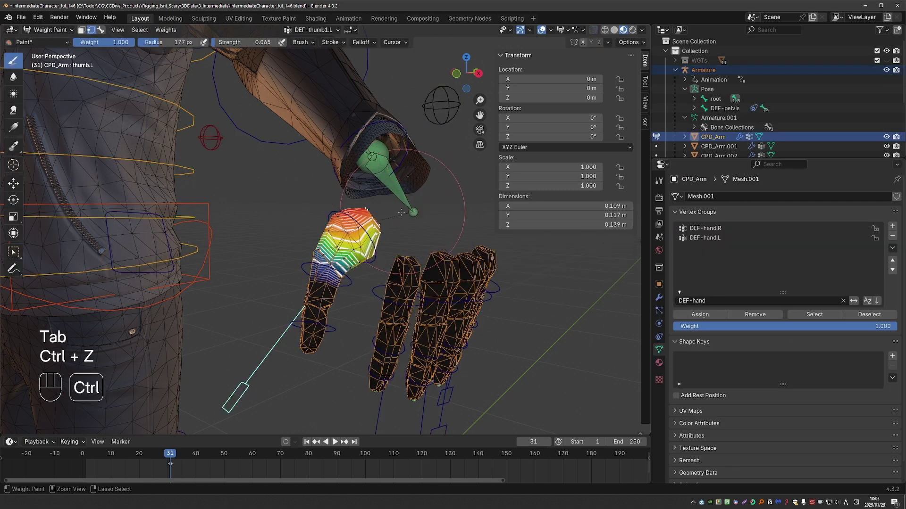
pyautogui.moveTo(403, 198); pyautogui.dragTo(371, 180, button='middle')
pyautogui.scroll(2, 372, 180)
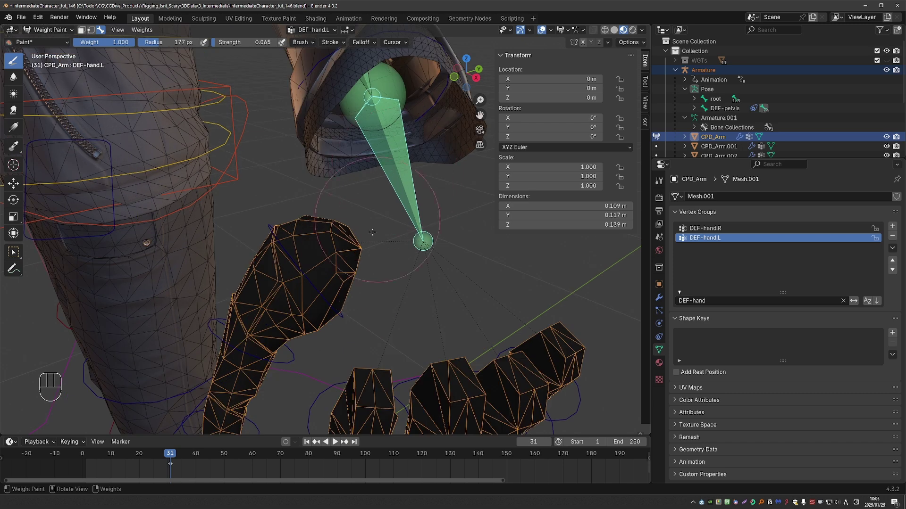
# - Paint DEF-hand.L weight onto the upper end of the thumb base from several sides, fading toward the thumb joint
pyautogui.click(351, 251)
pyautogui.moveTo(346, 241)
pyautogui.mouseDown()
pyautogui.moveTo(347, 260)
pyautogui.moveTo(344, 239)
pyautogui.mouseUp()
pyautogui.moveTo(344, 239); pyautogui.dragTo(448, 229, button='middle')
pyautogui.moveTo(264, 212); pyautogui.dragTo(264, 215)
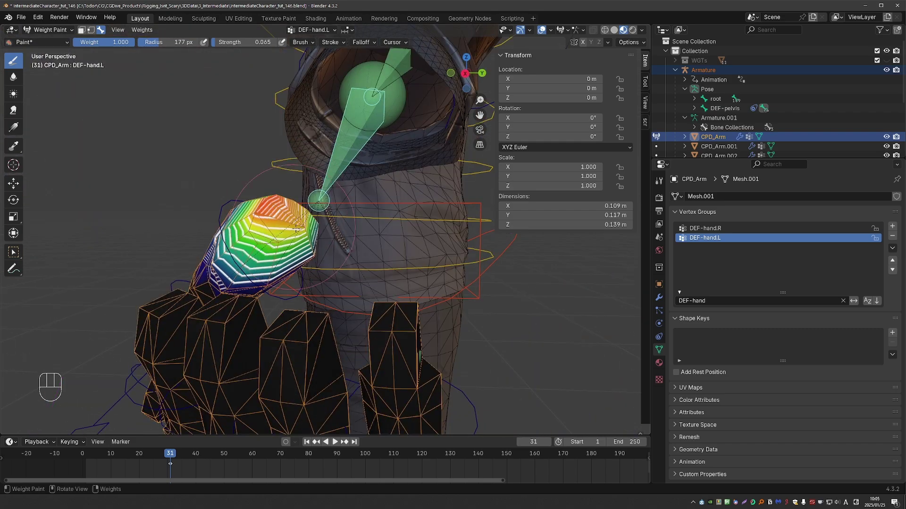
pyautogui.moveTo(264, 215); pyautogui.dragTo(267, 238, button='middle')
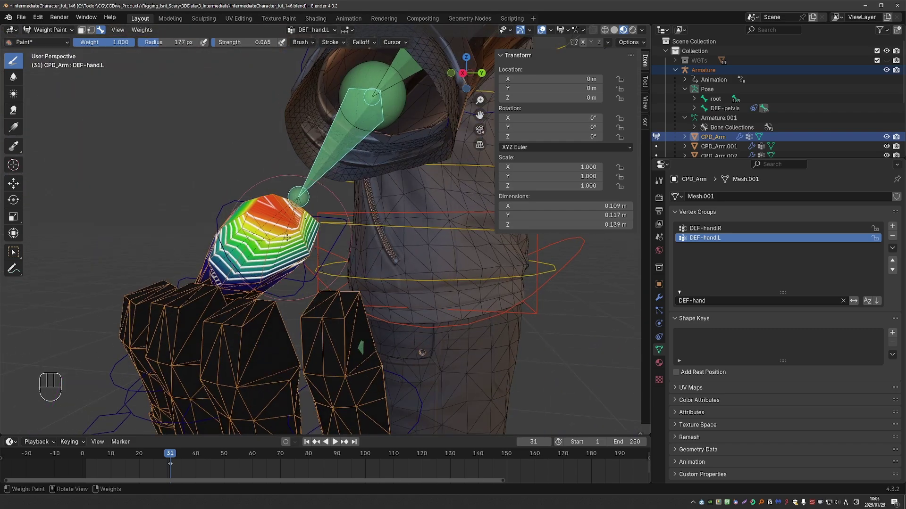
pyautogui.moveTo(266, 238); pyautogui.dragTo(267, 240)
pyautogui.moveTo(266, 241); pyautogui.dragTo(254, 370, button='middle')
# - Unhide the hand shell, switch the armature to Pose Mode and swing thumb.L outward with a trackball rotation
pyautogui.press('Tab')
pyautogui.hotkey('alt', 'h')
pyautogui.press('Tab')
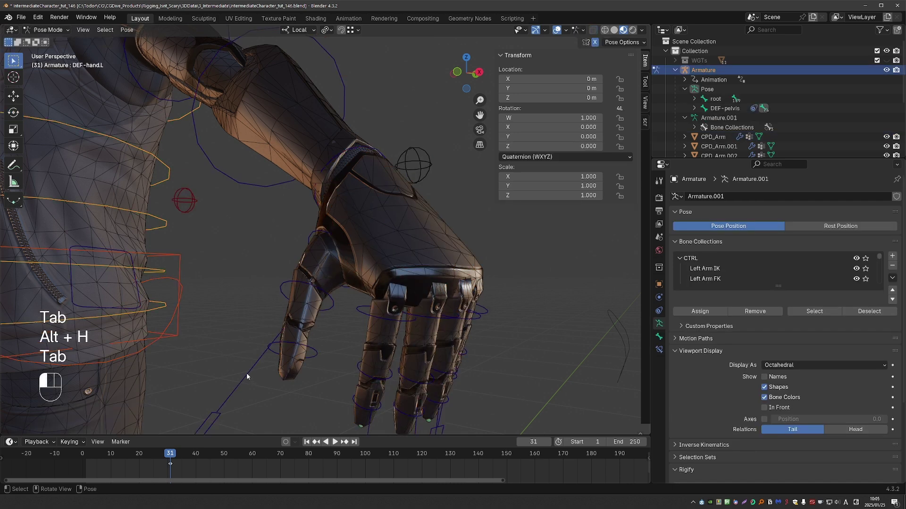
pyautogui.press('r')
pyautogui.press('r')
pyautogui.click(216, 369)
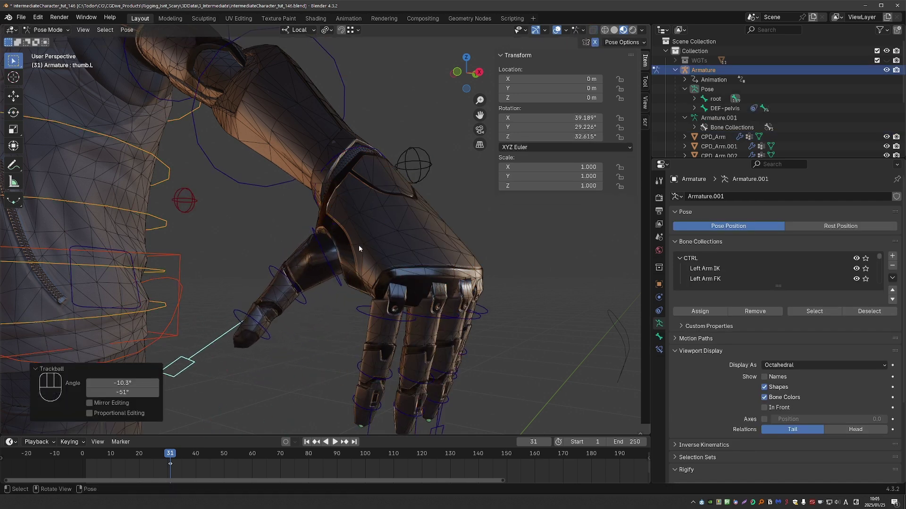
# - Re-enter Weight Paint mode on CPD_Arm, hide the overlays and paint DEF-hand.L weight where the posed thumb base meets the palm
pyautogui.keyDown('shift'); pyautogui.click(318, 267); pyautogui.keyUp('shift')
pyautogui.press('Tab')
pyautogui.keyDown('shift'); pyautogui.click(294, 272); pyautogui.keyUp('shift')
pyautogui.press('Tab')
pyautogui.scroll(4, 322, 260)
pyautogui.press('z')
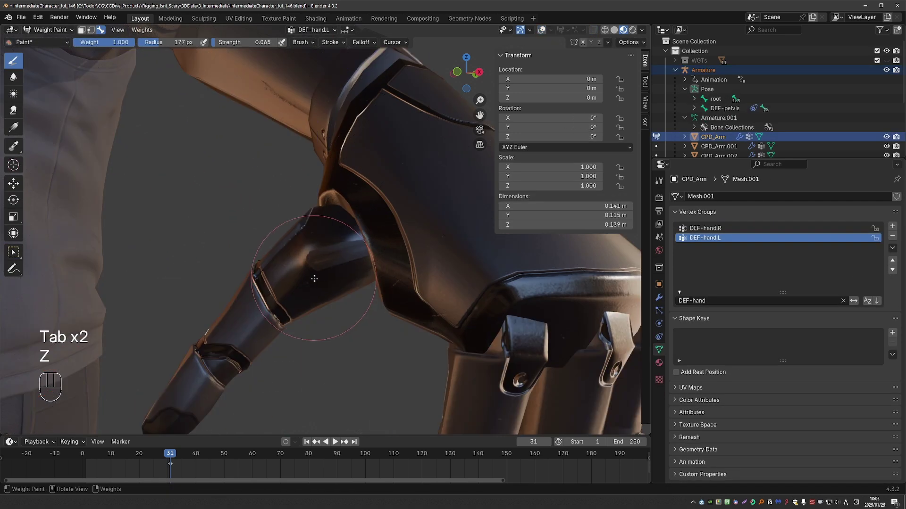
pyautogui.moveTo(362, 255); pyautogui.dragTo(343, 299, button='middle')
pyautogui.moveTo(357, 303); pyautogui.dragTo(357, 236, button='middle')
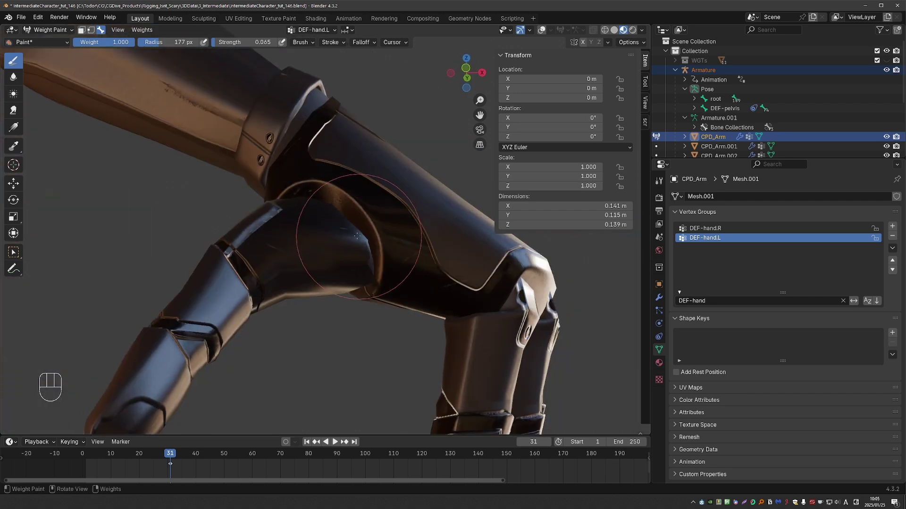
pyautogui.moveTo(352, 252); pyautogui.dragTo(325, 241)
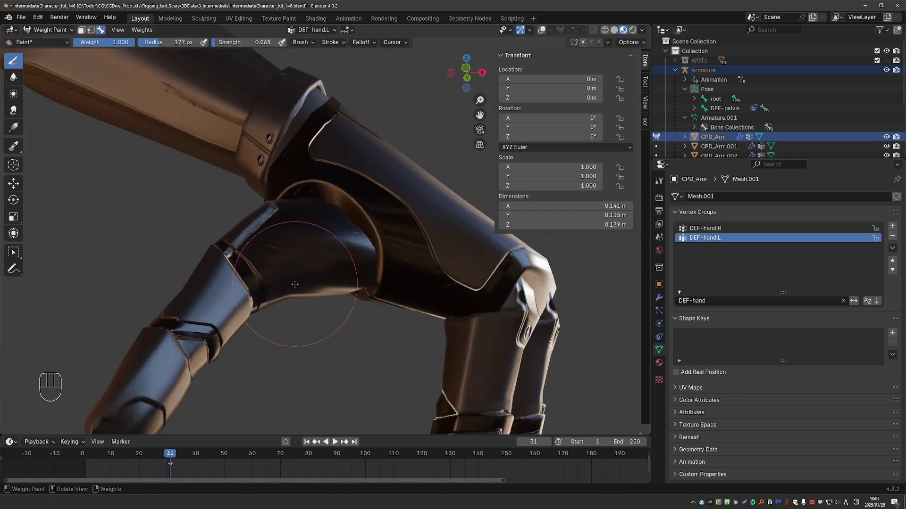
# - Clear the rotation of thumb.L and test its deformation with trackball rotations, checking with and without overlays
pyautogui.scroll(-4, 338, 307)
pyautogui.press('z')
pyautogui.press('z')
pyautogui.hotkey('alt', 'r')
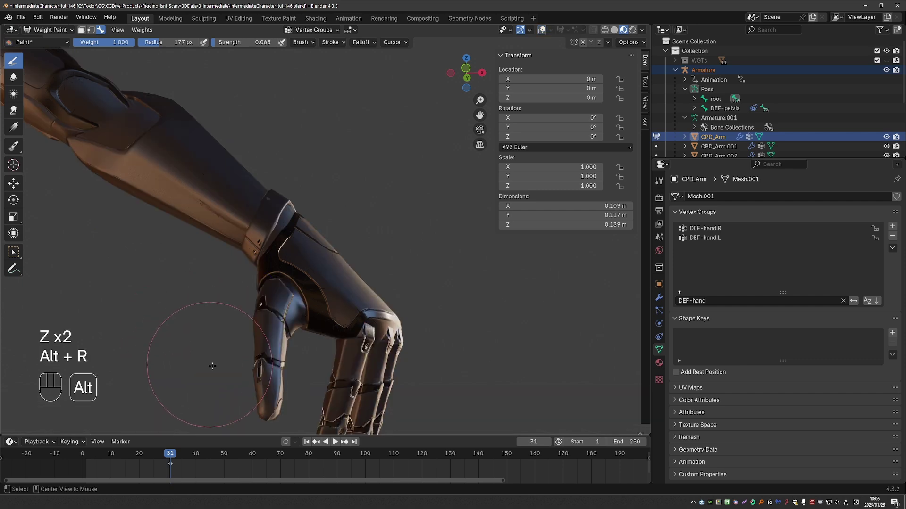
pyautogui.press('r')
pyautogui.press('r')
pyautogui.press('z')
pyautogui.press('r')
pyautogui.press('r')
pyautogui.press('z')
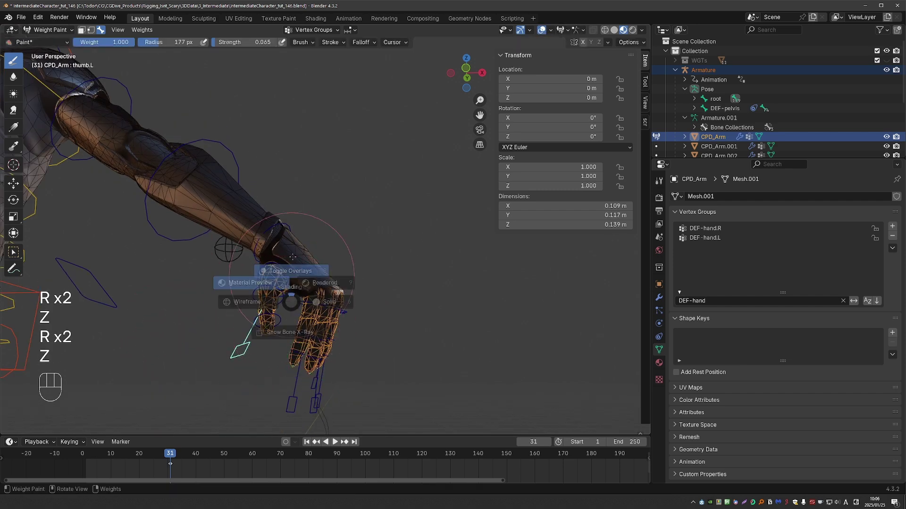
pyautogui.press('r')
pyautogui.press('r')
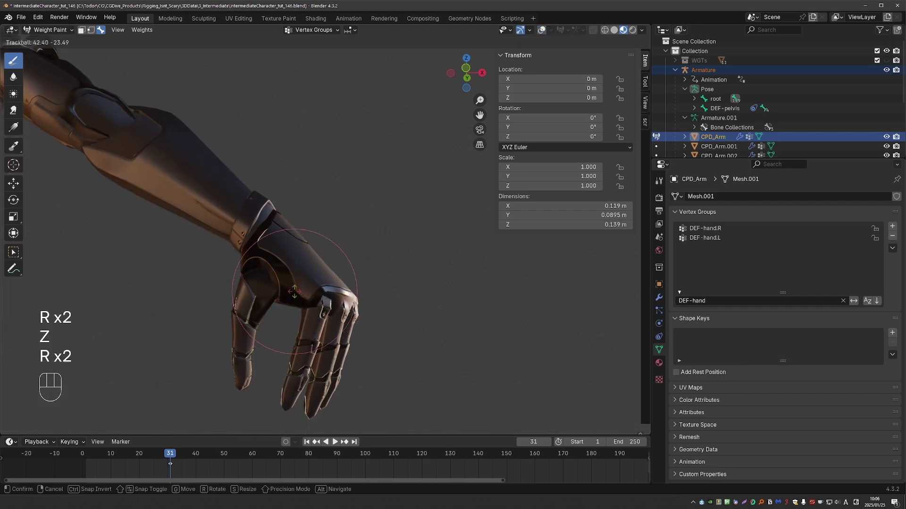
pyautogui.click(301, 257)
pyautogui.scroll(4, 302, 271)
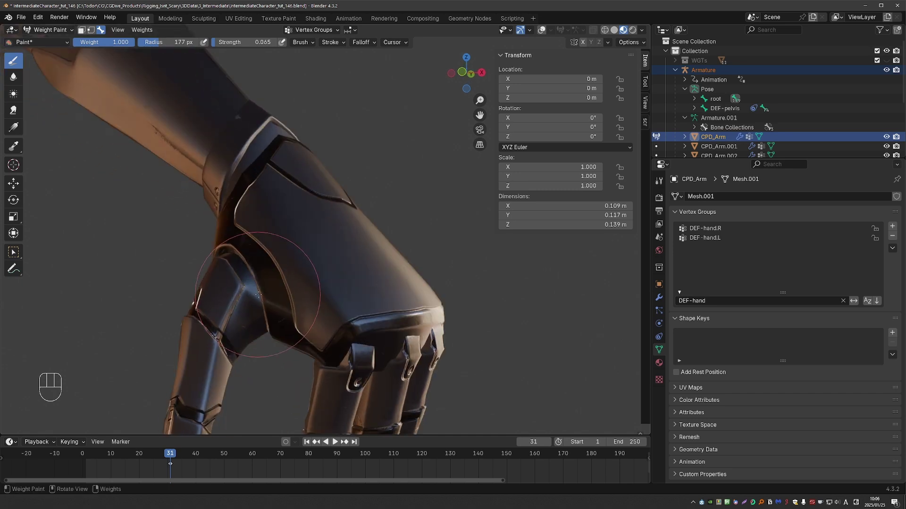
# - Rotate thumb.L against the palm with a trackball rotation and show the overlays to inspect its base
pyautogui.moveTo(302, 288); pyautogui.dragTo(293, 302, button='middle')
pyautogui.press('r')
pyautogui.press('r')
pyautogui.click(275, 305)
pyautogui.press('z')
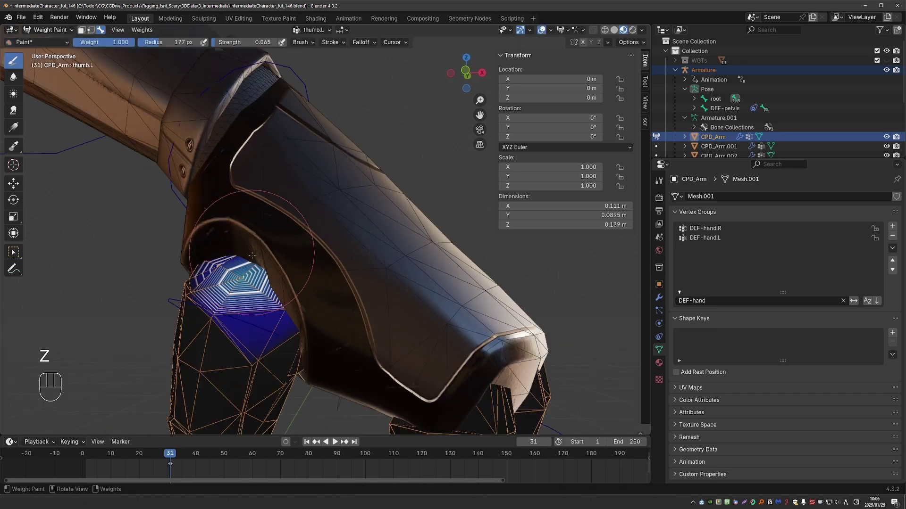
# - Undo the last changes, make DEF-hand.L the active bone and inspect the thumb base with the overlays hidden
pyautogui.hotkey('ctrl', 'z')
pyautogui.hotkey('ctrl', 'z')
pyautogui.hotkey('ctrl', 'z')
pyautogui.press('z')
pyautogui.press('z')
pyautogui.keyDown('alt'); pyautogui.click(257, 286); pyautogui.keyUp('alt')
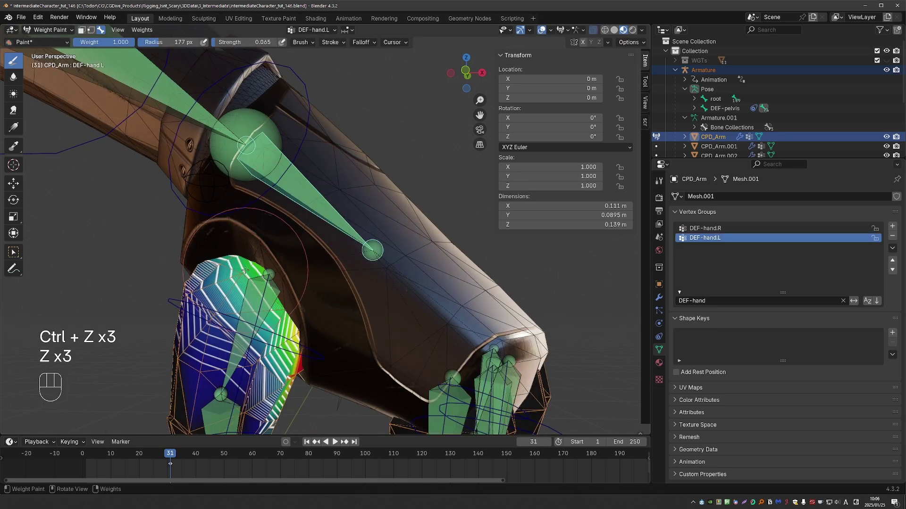
pyautogui.press('z')
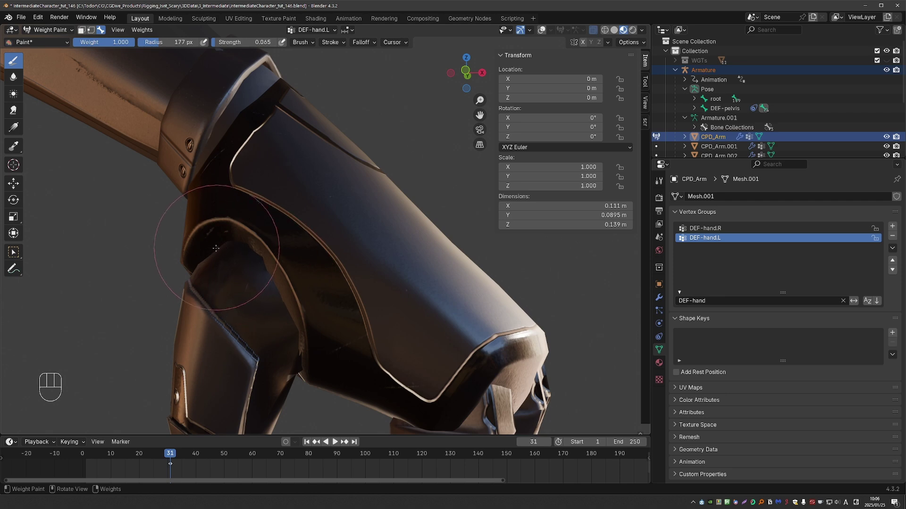
pyautogui.moveTo(216, 249)
pyautogui.mouseDown(button='middle')
pyautogui.moveTo(329, 250)
pyautogui.moveTo(294, 225)
pyautogui.mouseUp(button='middle')
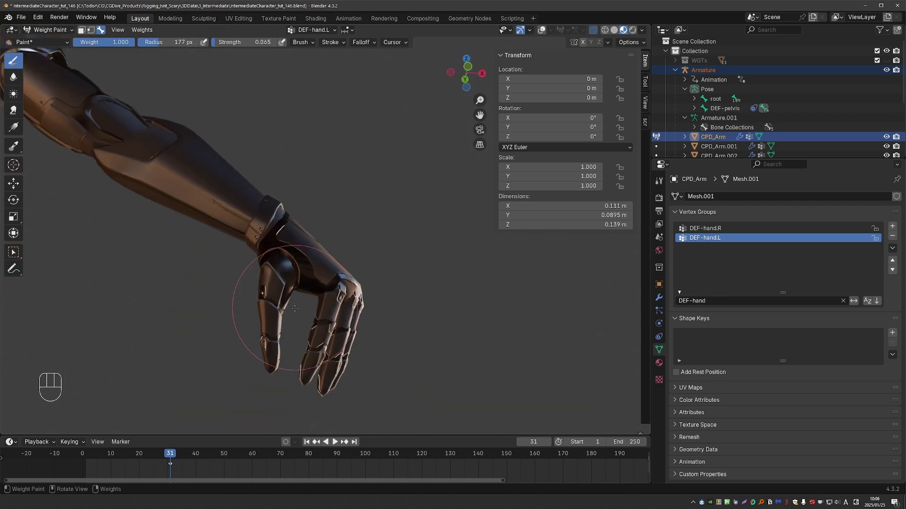
# - Select thumb.L, clear its rotation and test the thumb's swing from two views with cancelled trackball rotations
pyautogui.press('z')
pyautogui.keyDown('alt'); pyautogui.click(265, 330); pyautogui.keyUp('alt')
pyautogui.press('z')
pyautogui.hotkey('alt', 'r')
pyautogui.press('r')
pyautogui.press('r')
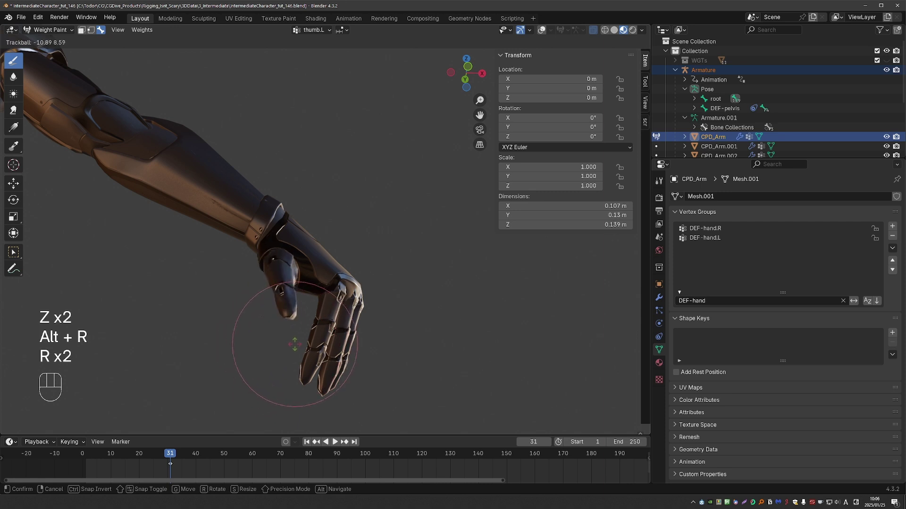
pyautogui.rightClick(290, 343)
pyautogui.moveTo(345, 332); pyautogui.dragTo(329, 346, button='middle')
pyautogui.press('r')
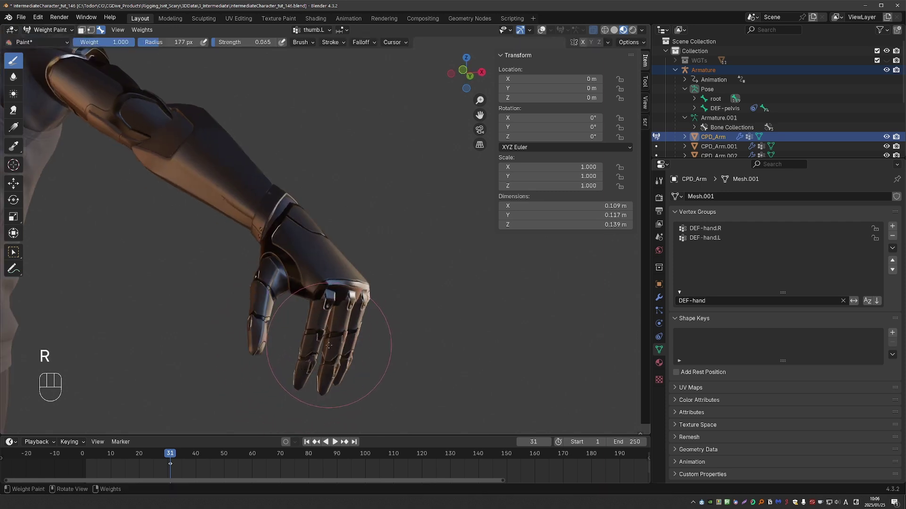
pyautogui.press('r')
pyautogui.press('r')
pyautogui.rightClick(336, 349)
# - Check the thumb deformation again with cancelled trackball rotations and a cancelled scaling, ending on a view of the whole arm
pyautogui.press('z')
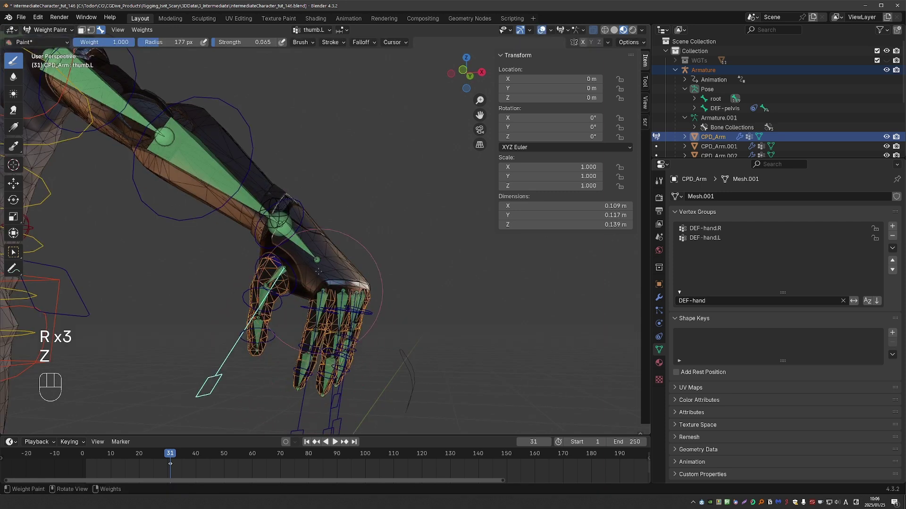
pyautogui.press('z')
pyautogui.press('r')
pyautogui.press('r')
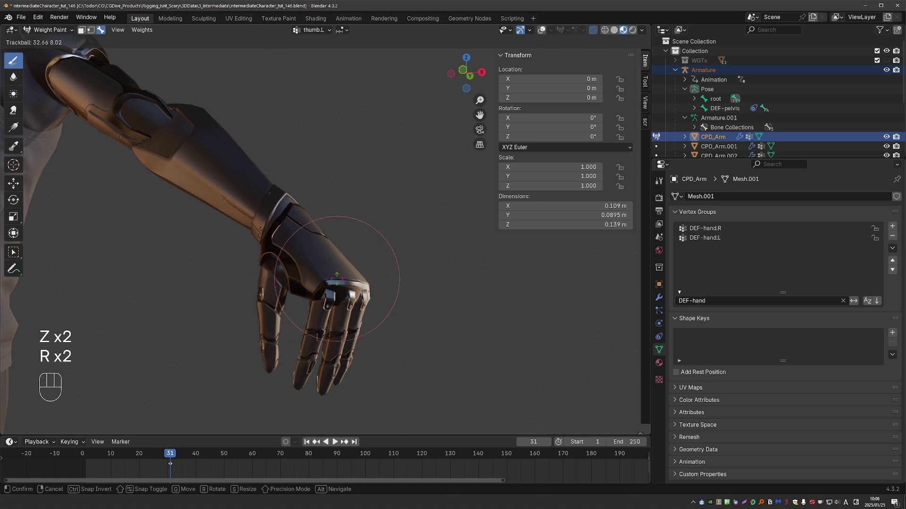
pyautogui.rightClick(315, 292)
pyautogui.press('s')
pyautogui.rightClick(334, 331)
pyautogui.press('r')
pyautogui.press('r')
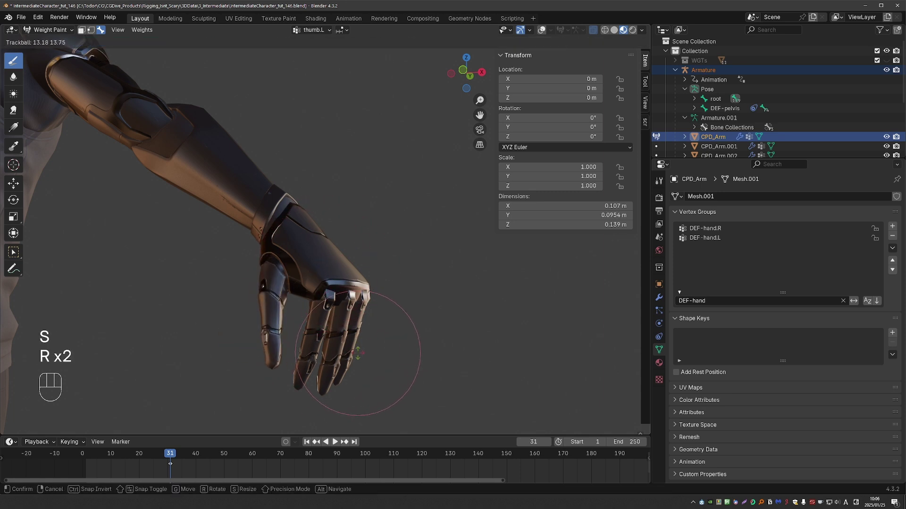
pyautogui.rightClick(353, 360)
pyautogui.scroll(-5, 348, 361)
pyautogui.moveTo(349, 361); pyautogui.dragTo(429, 282, button='middle')
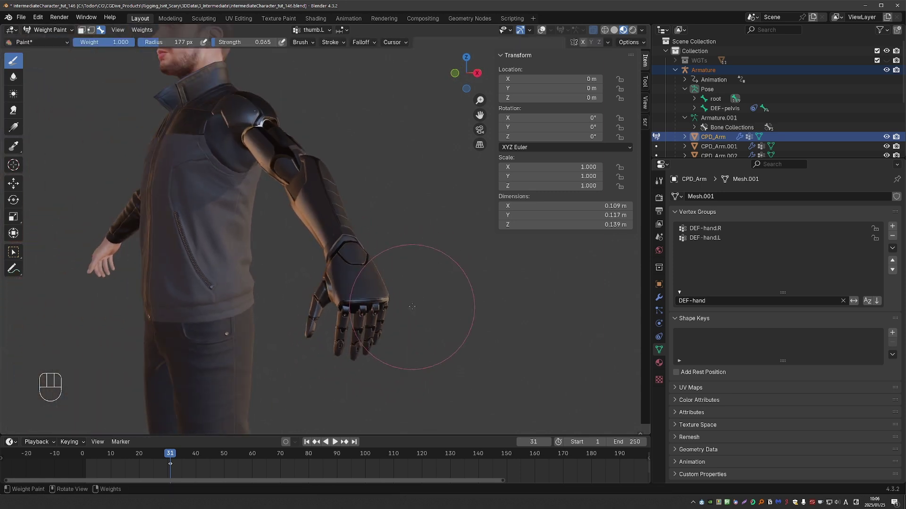
# - Leave Weight Paint mode, put the armature in Pose Mode and clear the rotation and location of all bones
pyautogui.press('Tab')
pyautogui.click(351, 304)
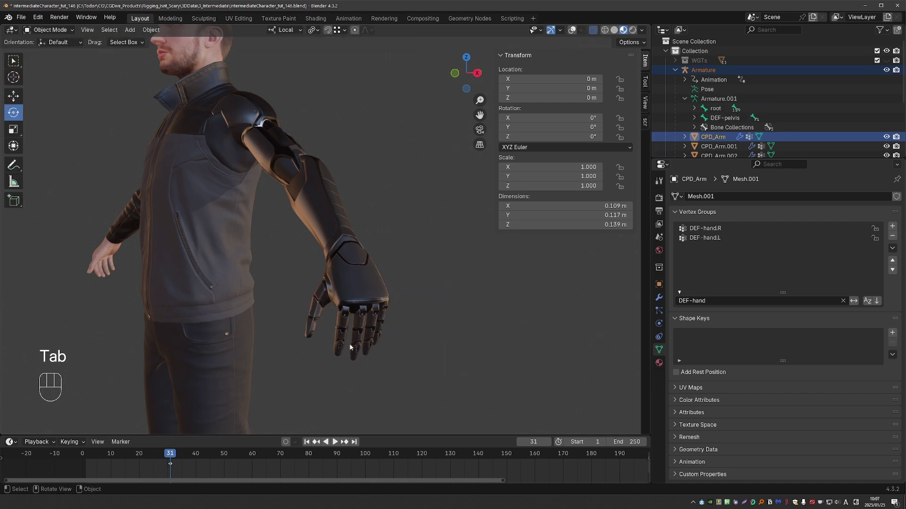
pyautogui.press('z')
pyautogui.moveTo(353, 313); pyautogui.dragTo(384, 382, button='middle')
pyautogui.press('a')
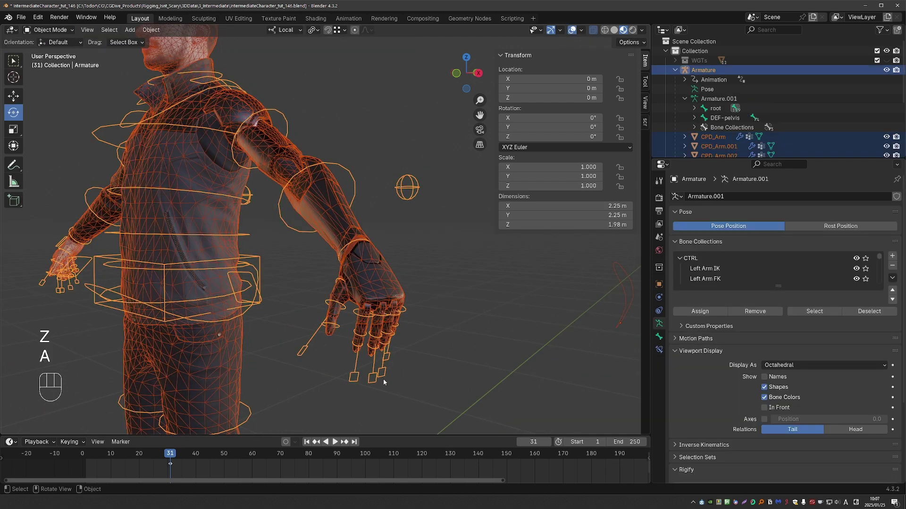
pyautogui.press('Tab')
pyautogui.click(382, 385)
pyautogui.press('a')
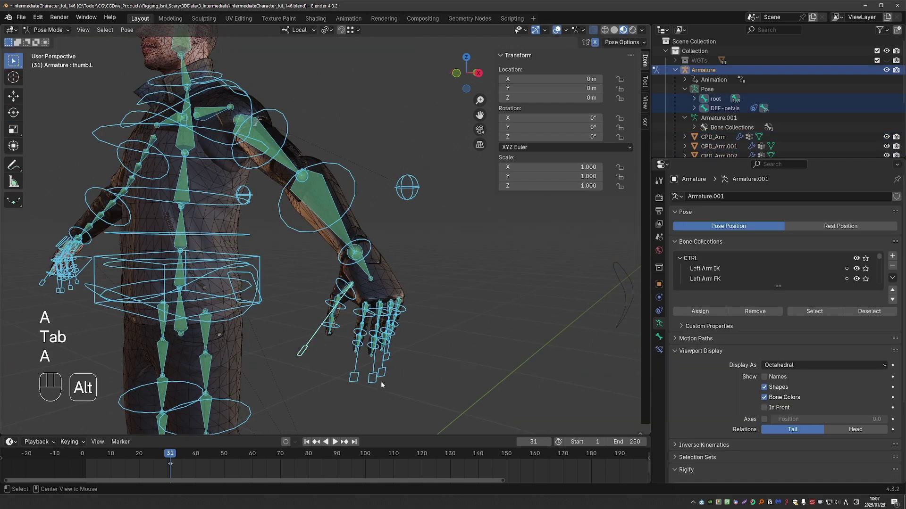
pyautogui.hotkey('alt', 'r')
pyautogui.hotkey('alt', 'g')
# - Test the left elbow bend with a cancelled rotation of lower_arm-FK.L while the overlays are hidden
pyautogui.click(351, 214)
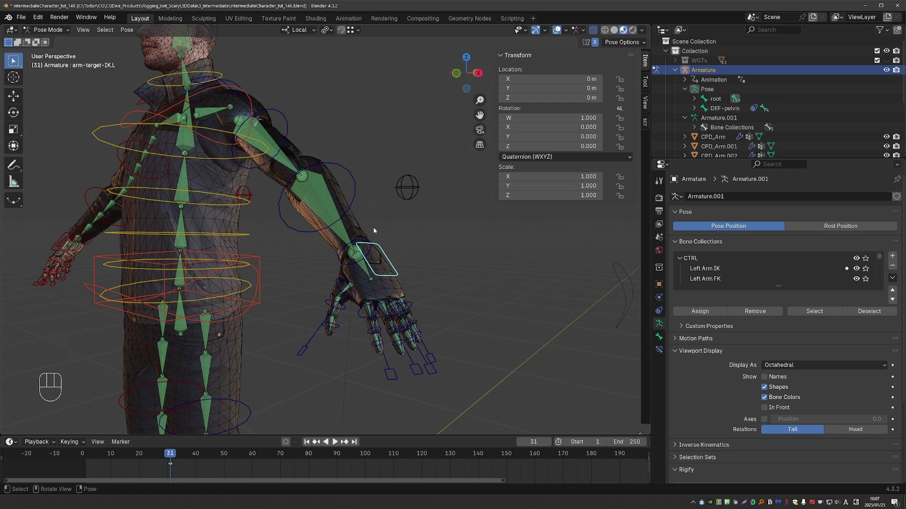
pyautogui.press('r')
pyautogui.rightClick(331, 200)
pyautogui.scroll(-2, 330, 205)
pyautogui.press('z')
pyautogui.moveTo(331, 200); pyautogui.dragTo(359, 232, button='middle')
pyautogui.press('r')
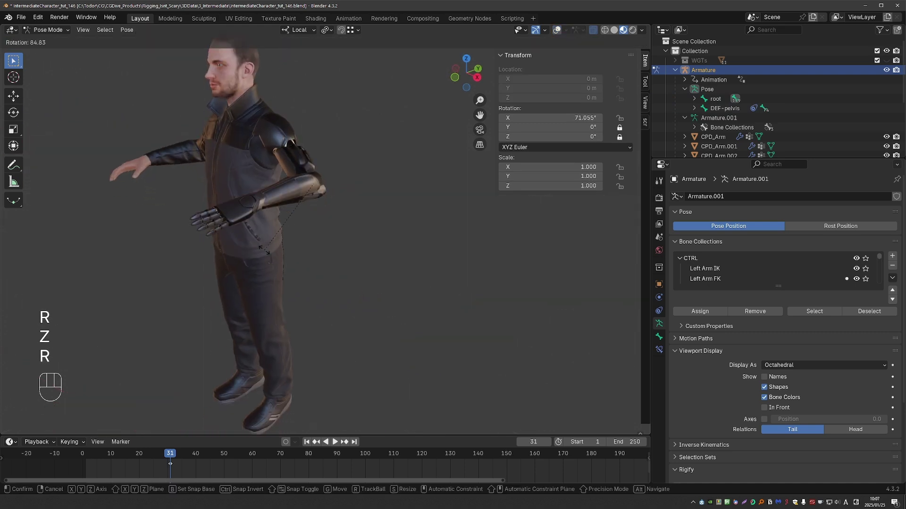
pyautogui.rightClick(258, 241)
# - Examine the elbow bend from a higher viewpoint with further cancelled rotations of lower_arm-FK.L
pyautogui.hotkey('shift', 'alt', 'z')
pyautogui.scroll(2, 330, 168)
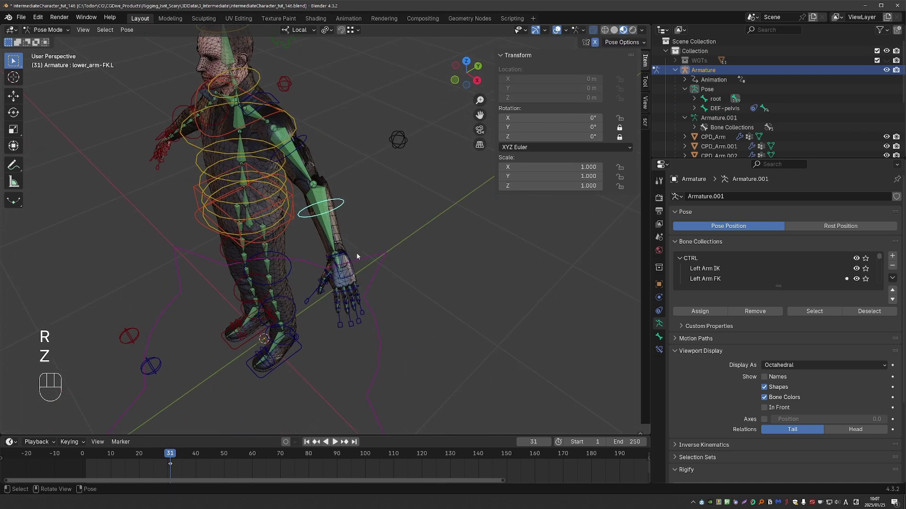
pyautogui.moveTo(329, 168); pyautogui.dragTo(340, 224, button='middle')
pyautogui.press('r')
pyautogui.rightClick(327, 228)
pyautogui.hotkey('shift', 'alt', 'z')
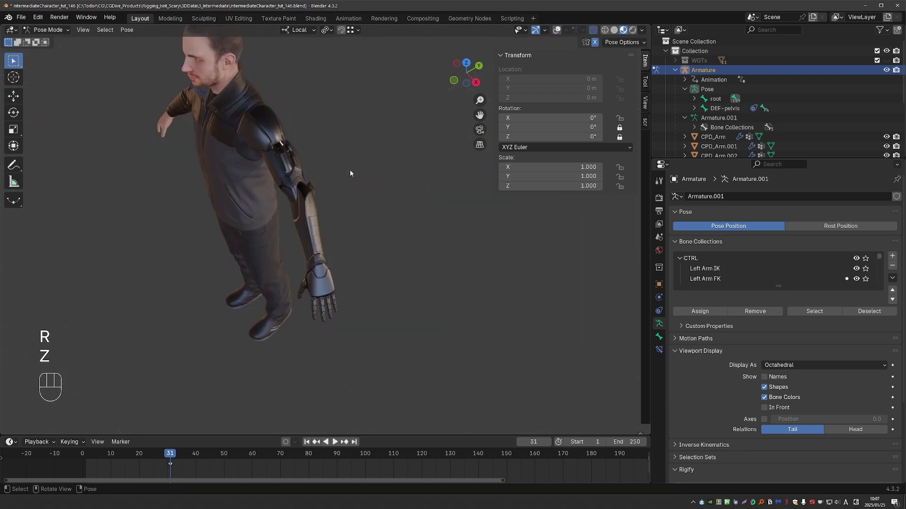
pyautogui.moveTo(350, 173); pyautogui.dragTo(350, 222, button='middle')
pyautogui.press('r')
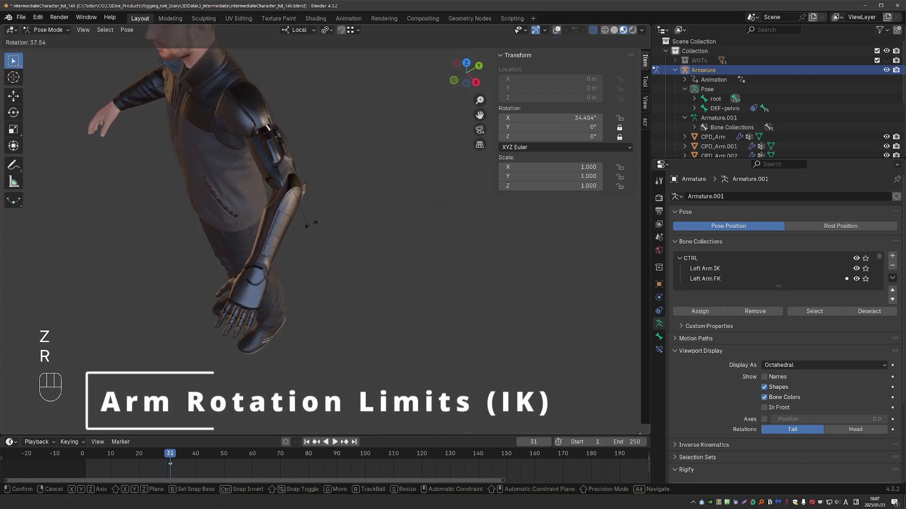
pyautogui.rightClick(308, 299)
pyautogui.hotkey('shift', 'alt', 'z')
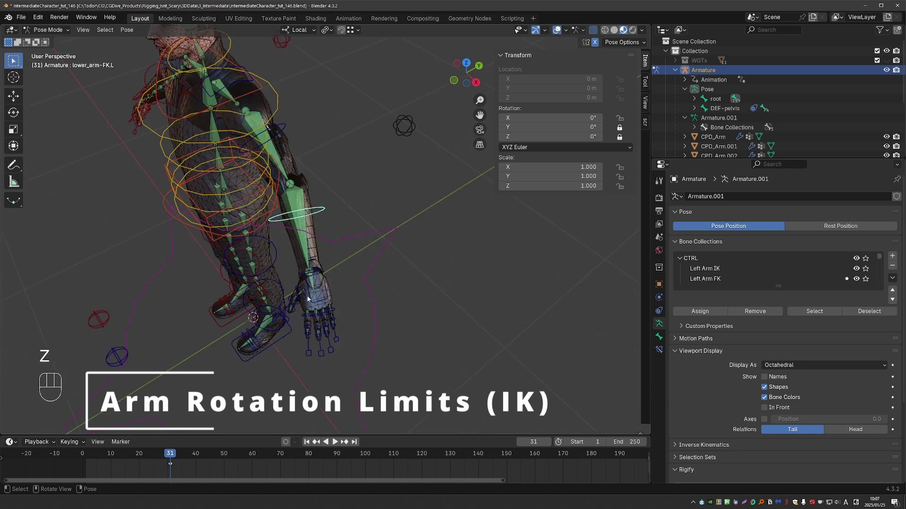
# - Select the rig_settings bone and set Left Arm FK-IK to 1.000
pyautogui.moveTo(307, 298); pyautogui.dragTo(310, 184, button='middle')
pyautogui.click(306, 71)
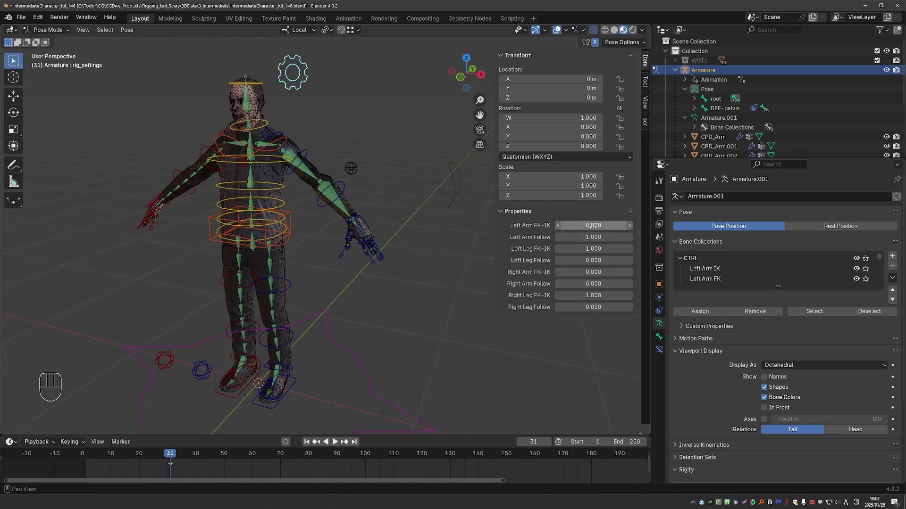
pyautogui.moveTo(582, 225); pyautogui.dragTo(608, 226)
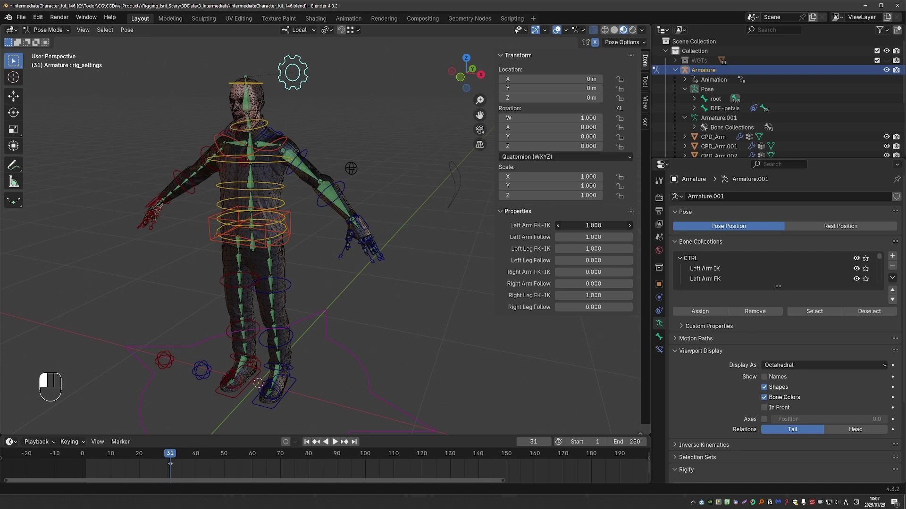
# - Move arm-target-IK.L toward the body by about -0.195, -0.069 and 0.039 m and view the bent arm from above
pyautogui.scroll(3, 460, 239)
pyautogui.click(303, 203)
pyautogui.press('g')
pyautogui.click(245, 191)
pyautogui.moveTo(257, 192); pyautogui.dragTo(254, 248, button='middle')
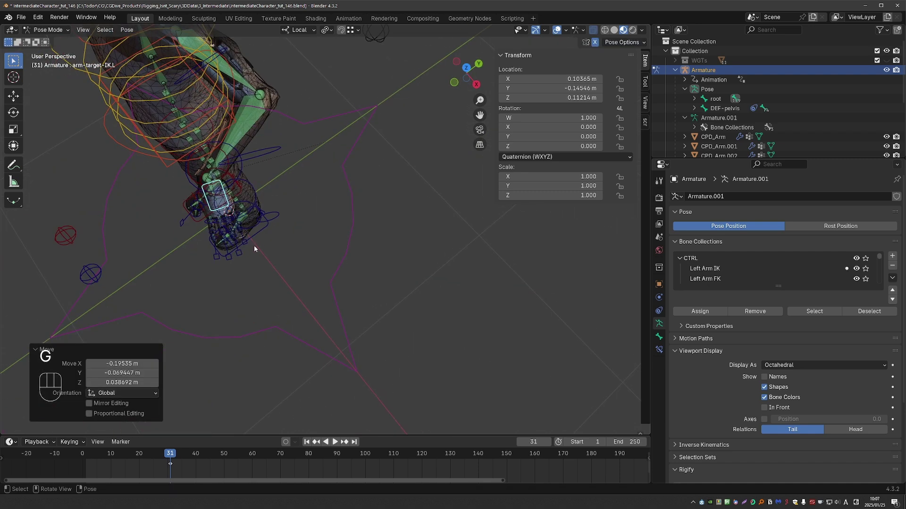
# - Rotate arm-target-IK.L by 34° about the view axis and examine the bent arm with the overlays hidden
pyautogui.press('r')
pyautogui.click(576, 163)
pyautogui.hotkey('alt', 'shift', 'z')
pyautogui.keyDown('shift'); pyautogui.moveTo(388, 198); pyautogui.dragTo(539, 309, button='middle'); pyautogui.keyUp('shift')
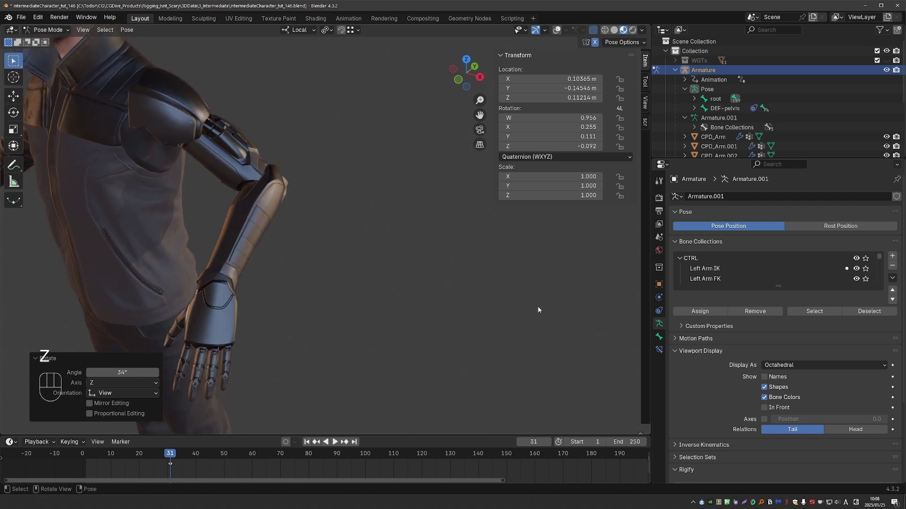
pyautogui.hotkey('alt', 'shift', 'z')
# - Make the MCH bone collection visible, expand it, and solo its MCH-IK sub-collection
pyautogui.moveTo(787, 284); pyautogui.dragTo(784, 429)
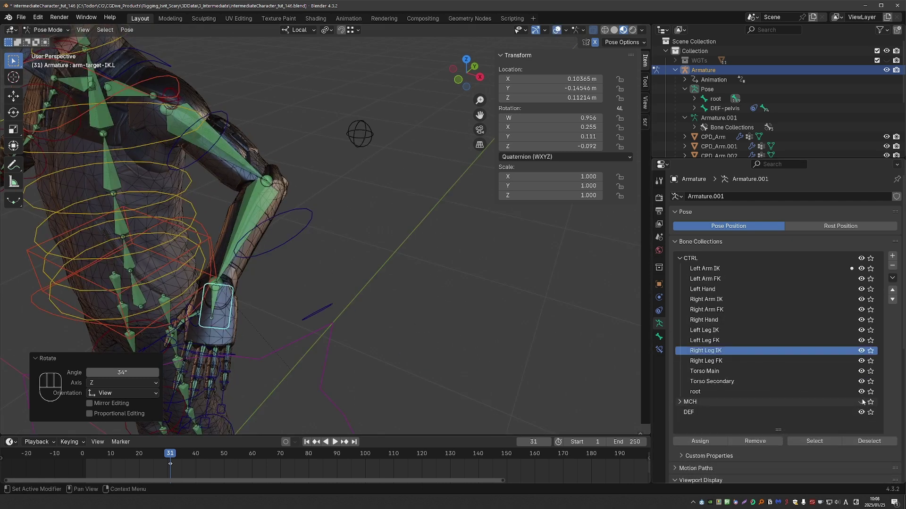
pyautogui.click(686, 403)
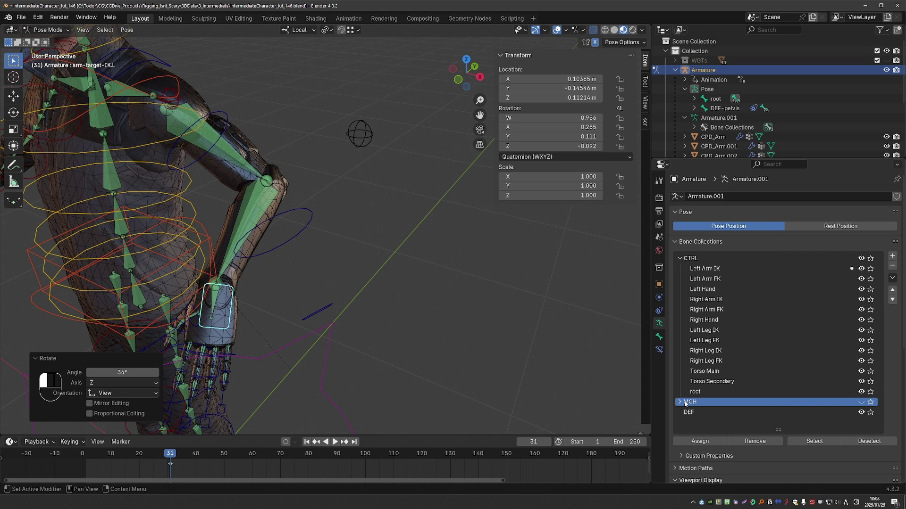
pyautogui.click(861, 403)
pyautogui.click(679, 403)
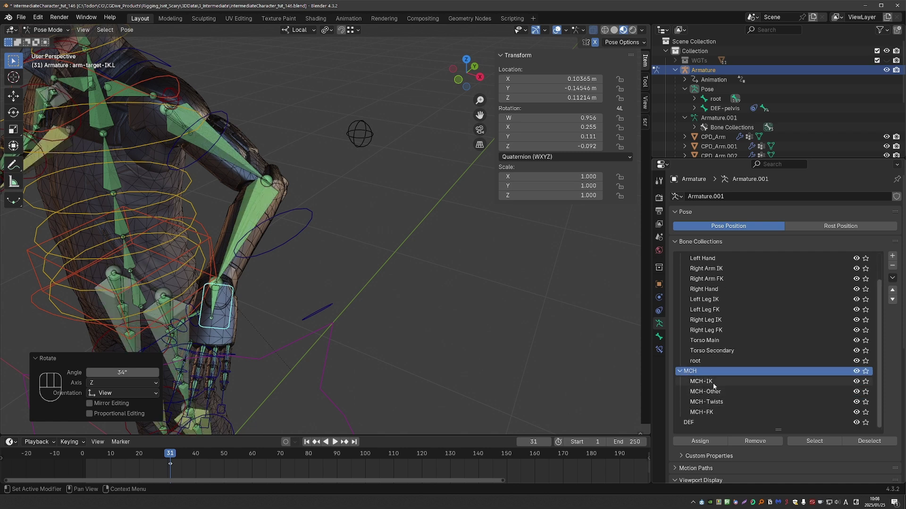
pyautogui.click(865, 382)
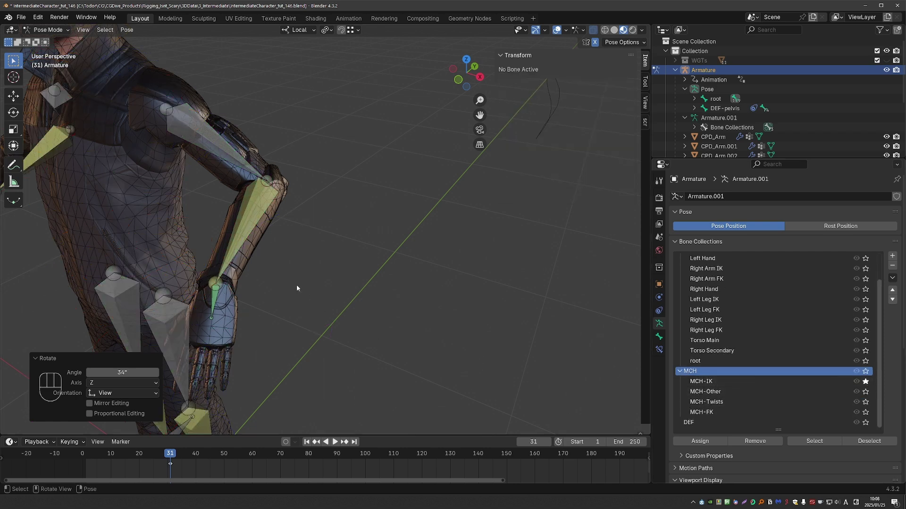
# - Select the MCH-lower_arm-IK.L bone and lock its IK rotation on the Y and Z axes
pyautogui.click(262, 212)
pyautogui.click(659, 337)
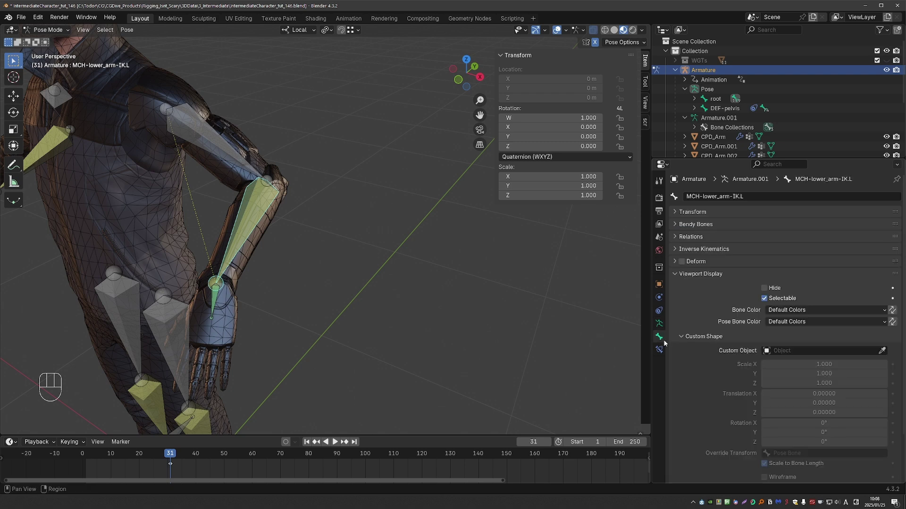
pyautogui.scroll(-3, 712, 250)
pyautogui.scroll(3, 712, 250)
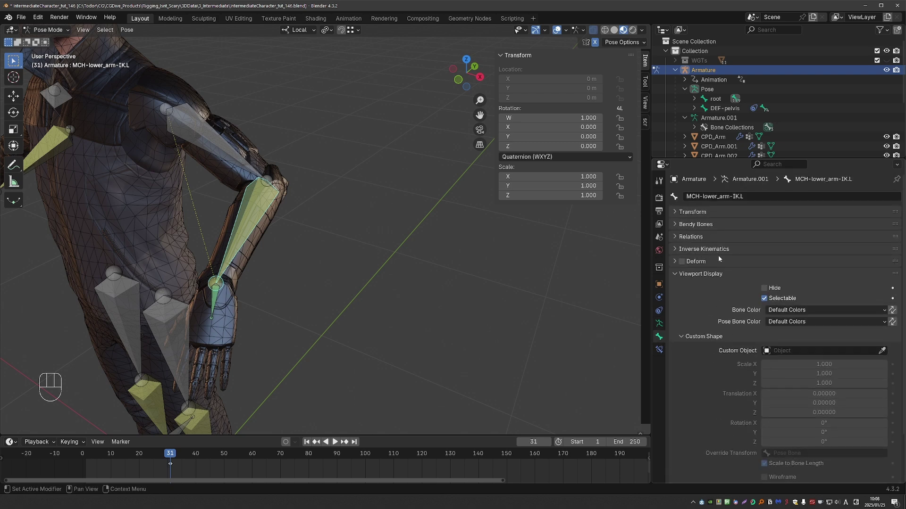
pyautogui.scroll(-3, 719, 249)
pyautogui.click(824, 232)
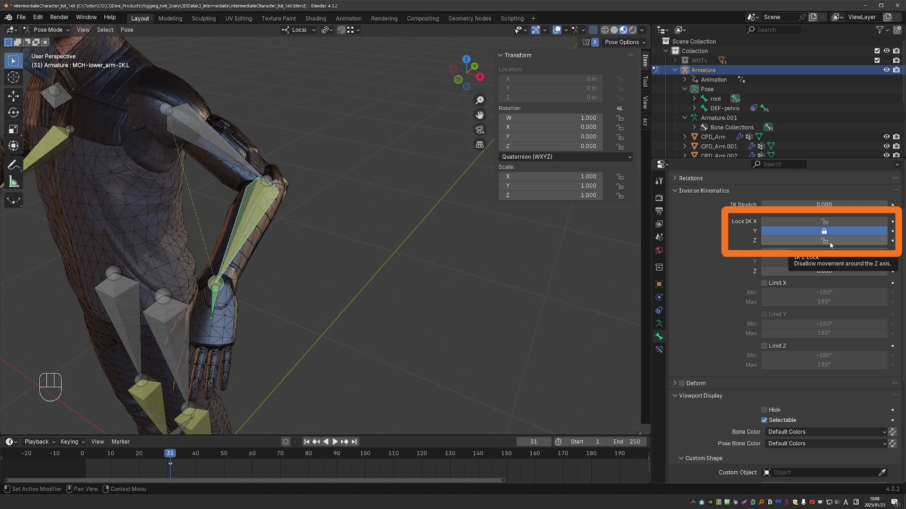
pyautogui.click(830, 242)
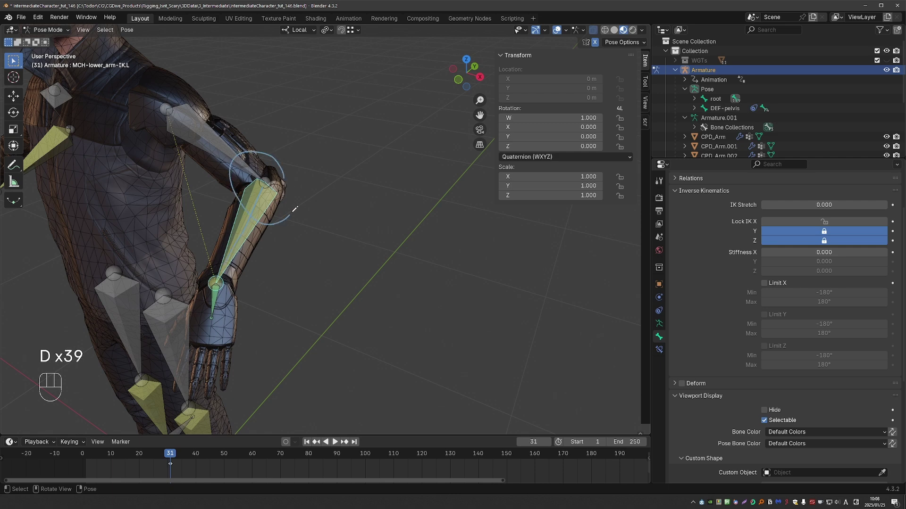
# - Select the MCH-lower_arm-IK.R bone and lock its IK rotation on the Y and Z axes
pyautogui.moveTo(279, 232); pyautogui.dragTo(291, 185, button='middle')
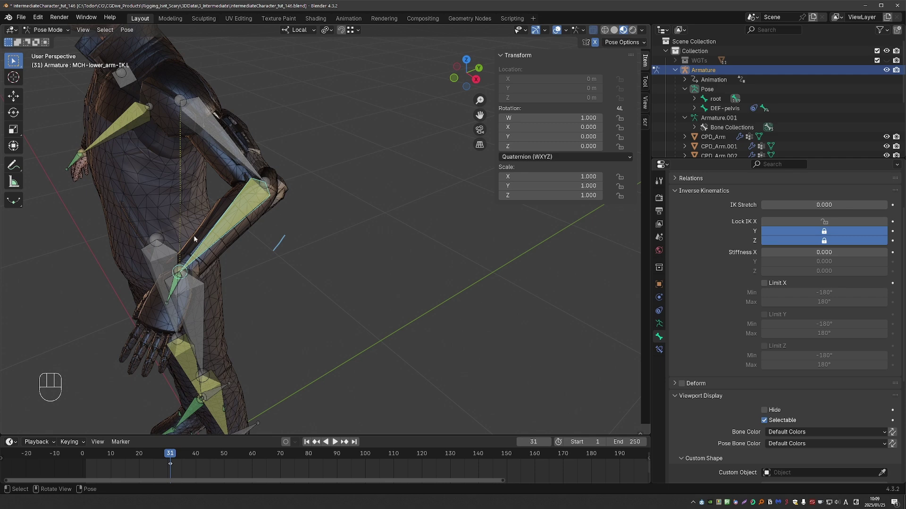
pyautogui.click(112, 130)
pyautogui.moveTo(112, 129); pyautogui.dragTo(152, 120, button='middle')
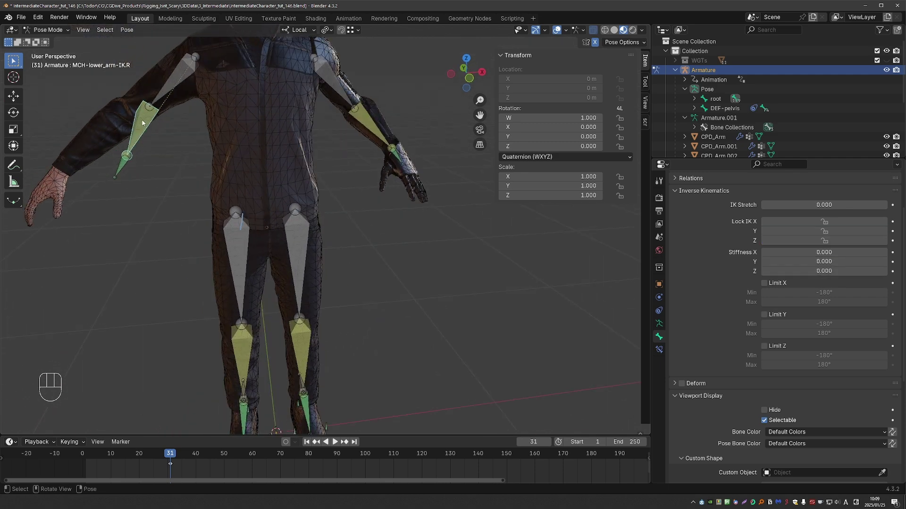
pyautogui.moveTo(794, 231); pyautogui.dragTo(798, 242)
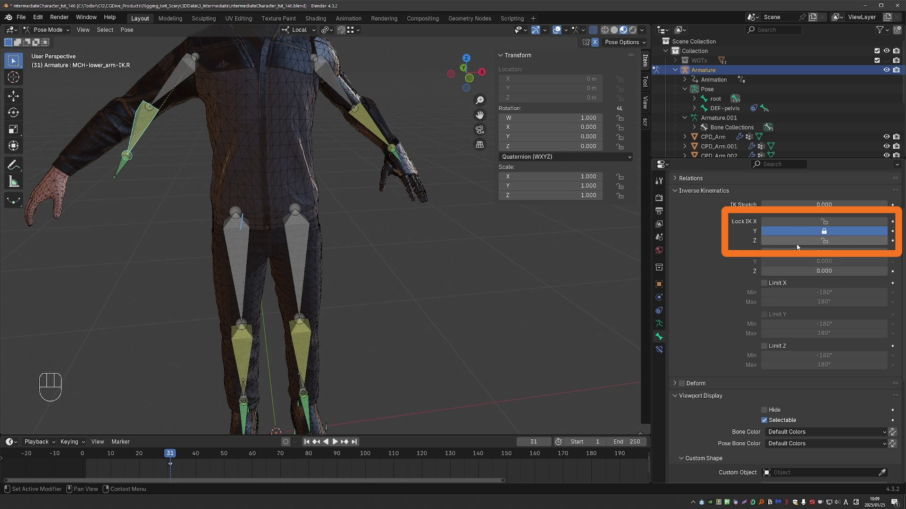
pyautogui.scroll(-3, 350, 324)
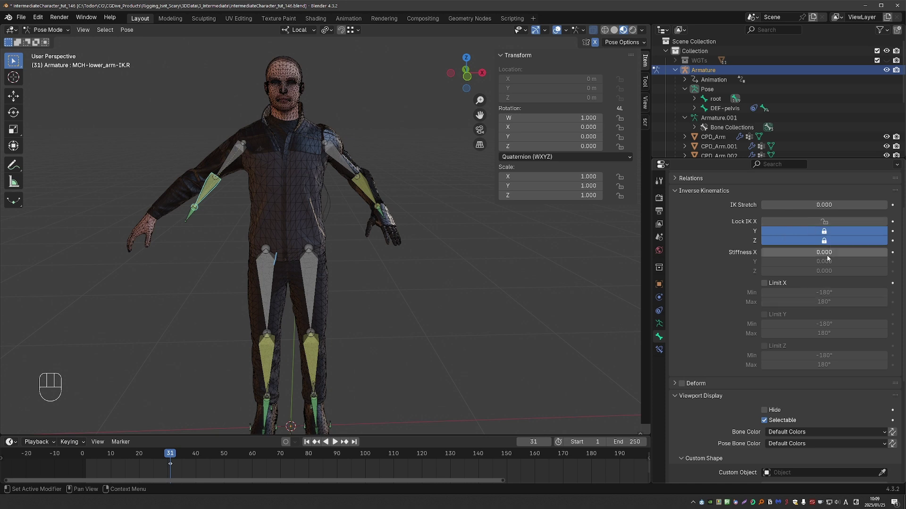
pyautogui.moveTo(76, 413)
pyautogui.mouseDown(button='middle')
pyautogui.moveTo(115, 384)
pyautogui.moveTo(143, 391)
pyautogui.moveTo(159, 313)
pyautogui.mouseUp(button='middle')
pyautogui.press('d')
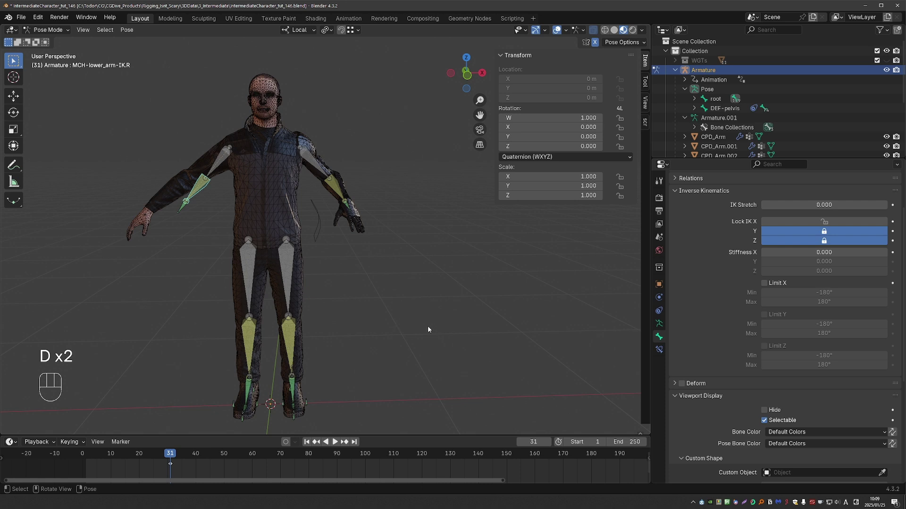
# - Turn off the solo on MCH-IK, then hide and collapse the MCH bone collection
pyautogui.click(659, 323)
pyautogui.moveTo(778, 238); pyautogui.dragTo(777, 389)
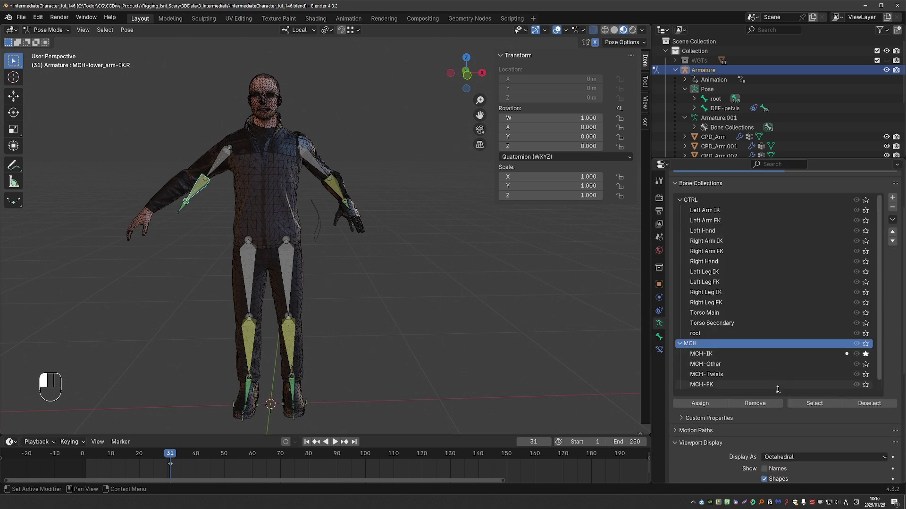
pyautogui.click(866, 354)
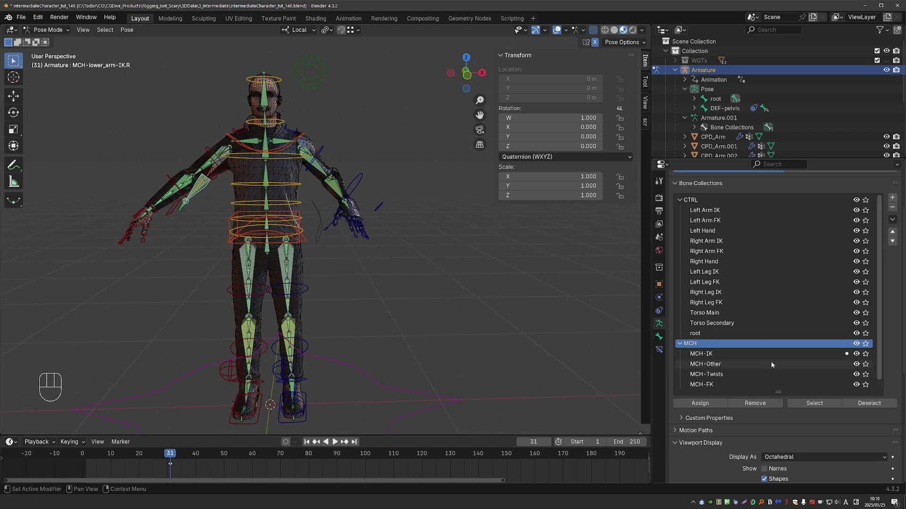
pyautogui.click(856, 344)
pyautogui.click(680, 343)
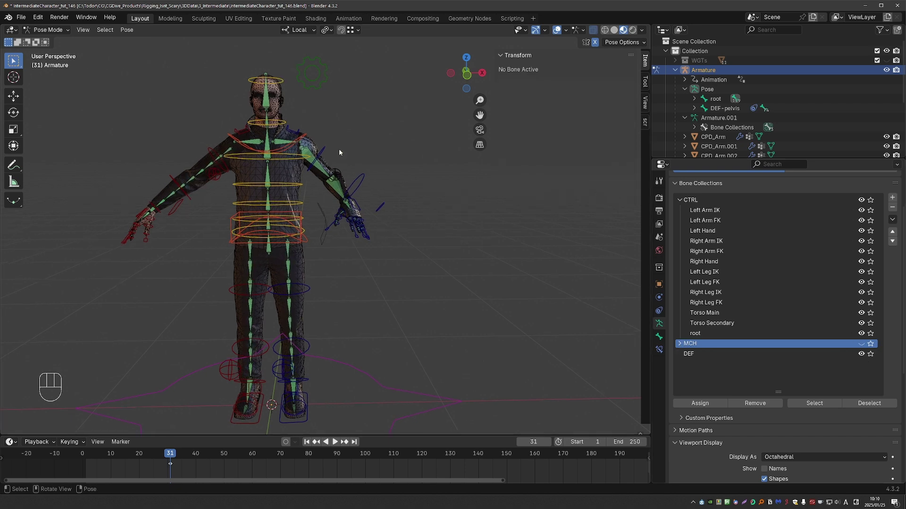
# - Clear the rotation and location of all visible pose bones
pyautogui.press('a')
pyautogui.hotkey('alt', 'r')
pyautogui.hotkey('alt', 'g')
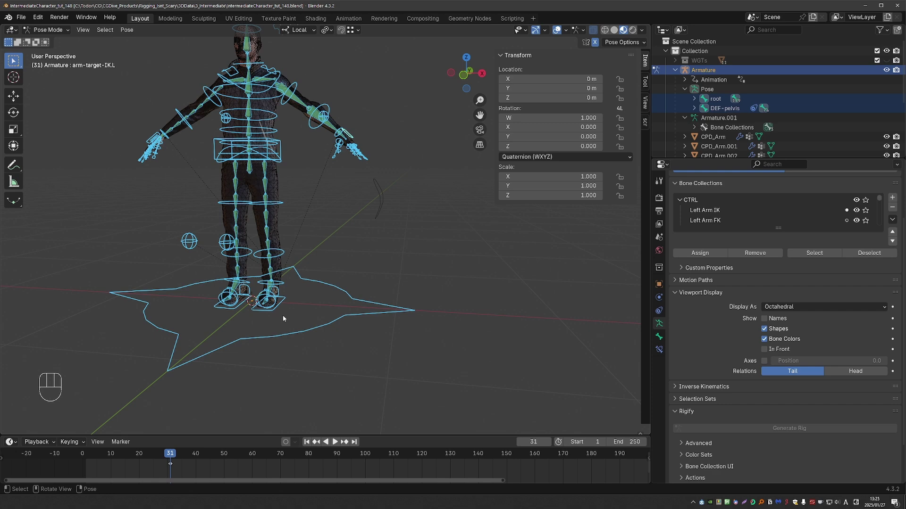
# - Hide the overlays and test the left arm bend from the front with a cancelled move of arm-target-IK.L
pyautogui.press('z')
pyautogui.press('z')
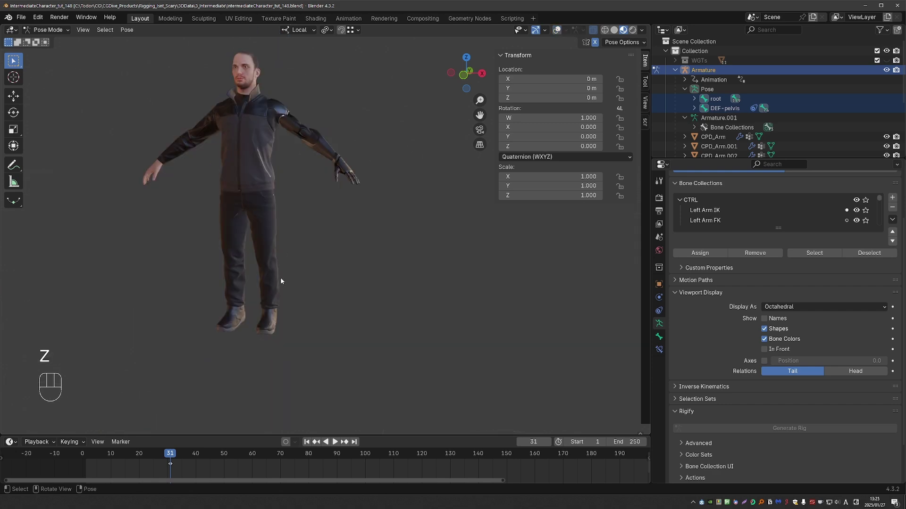
pyautogui.keyDown('shift'); pyautogui.moveTo(277, 186); pyautogui.dragTo(270, 227, button='middle'); pyautogui.keyUp('shift')
pyautogui.scroll(2, 273, 222)
pyautogui.click(342, 206)
pyautogui.moveTo(346, 211); pyautogui.dragTo(334, 212, button='middle')
pyautogui.keyDown('shift'); pyautogui.moveTo(334, 212); pyautogui.dragTo(341, 254, button='middle'); pyautogui.keyUp('shift')
pyautogui.scroll(2, 340, 255)
pyautogui.press('z')
pyautogui.press('g')
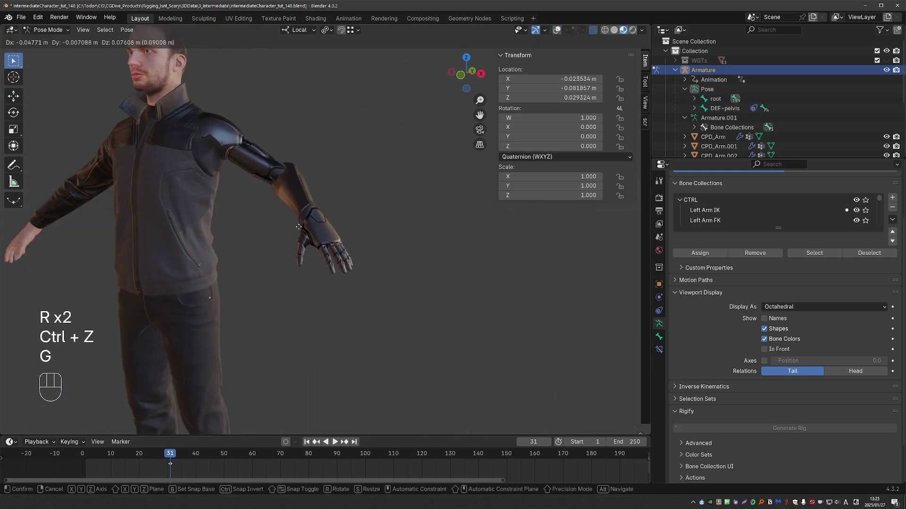
pyautogui.rightClick(285, 247)
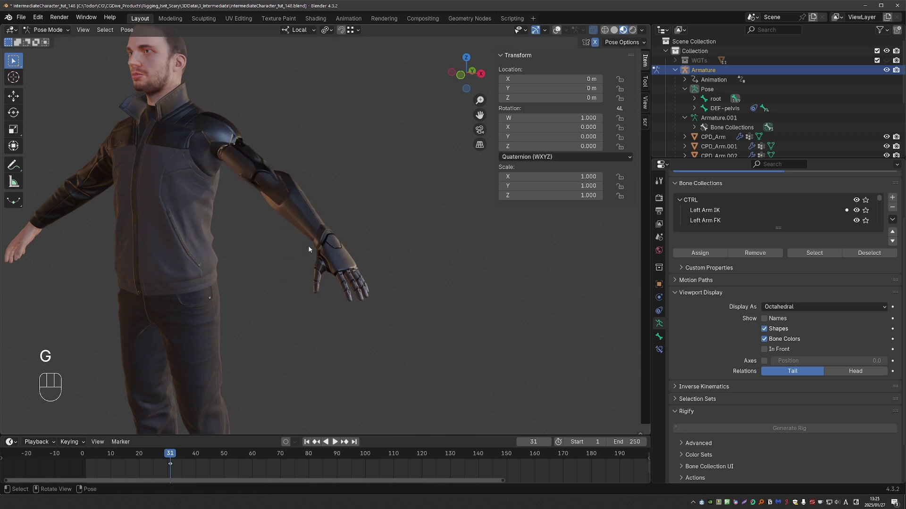
# - Examine the left arm and elbow from behind with further cancelled moves of arm-target-IK.L
pyautogui.moveTo(285, 247); pyautogui.dragTo(254, 262, button='middle')
pyautogui.scroll(3, 254, 264)
pyautogui.press('g')
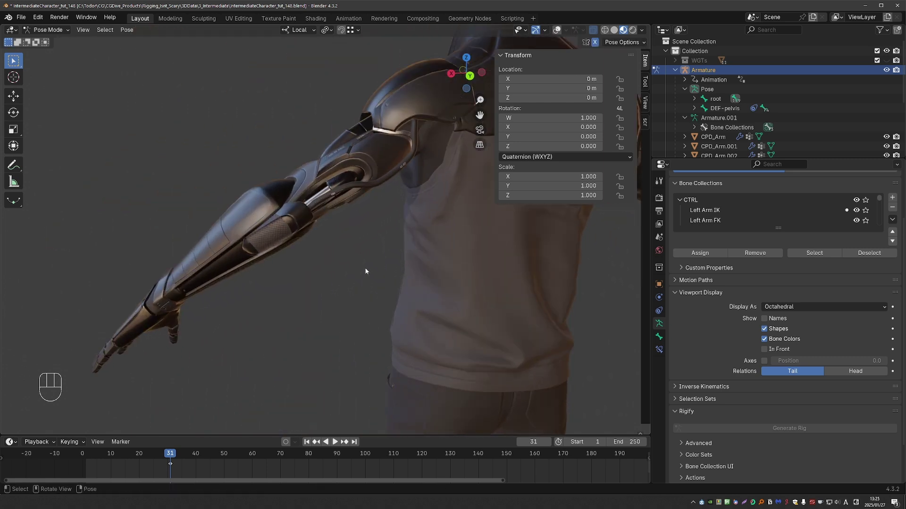
pyautogui.keyDown('shift'); pyautogui.moveTo(366, 269); pyautogui.dragTo(288, 256, button='middle'); pyautogui.keyUp('shift')
pyautogui.press('g')
pyautogui.rightClick(346, 229)
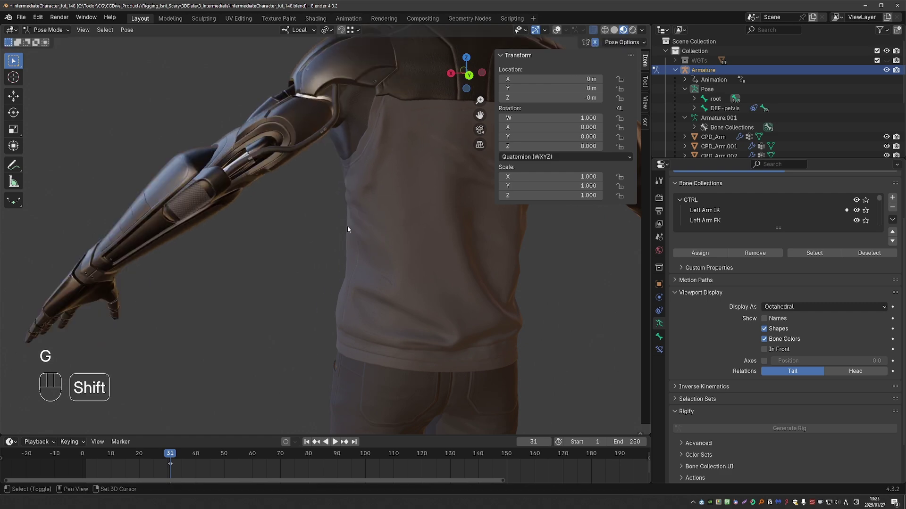
pyautogui.keyDown('shift'); pyautogui.moveTo(348, 226); pyautogui.dragTo(294, 244, button='middle'); pyautogui.keyUp('shift')
pyautogui.scroll(-2, 294, 245)
pyautogui.scroll(1, 291, 115)
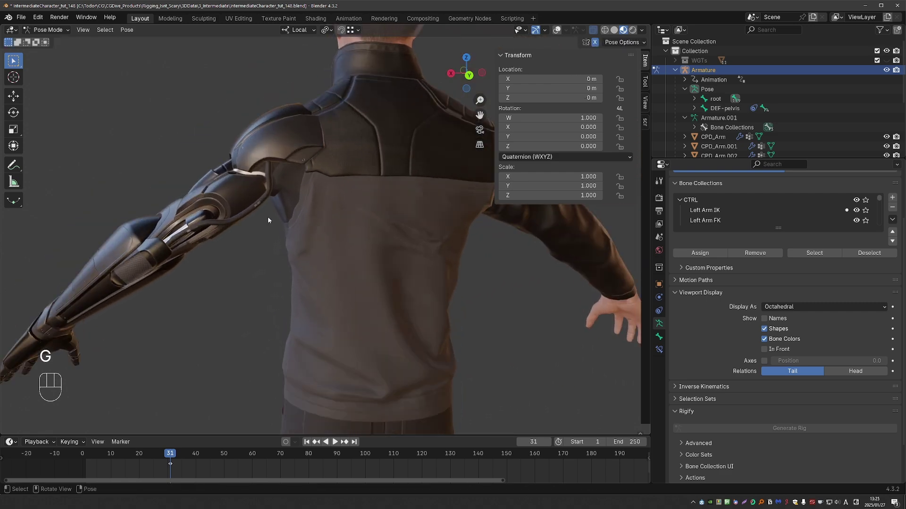
# - Move arm-target-IK.L by about -0.134, 0.044 and -0.125 m and inspect the shoulder plate up close
pyautogui.press('g')
pyautogui.click(330, 283)
pyautogui.scroll(4, 322, 143)
pyautogui.moveTo(322, 143); pyautogui.dragTo(284, 219, button='middle')
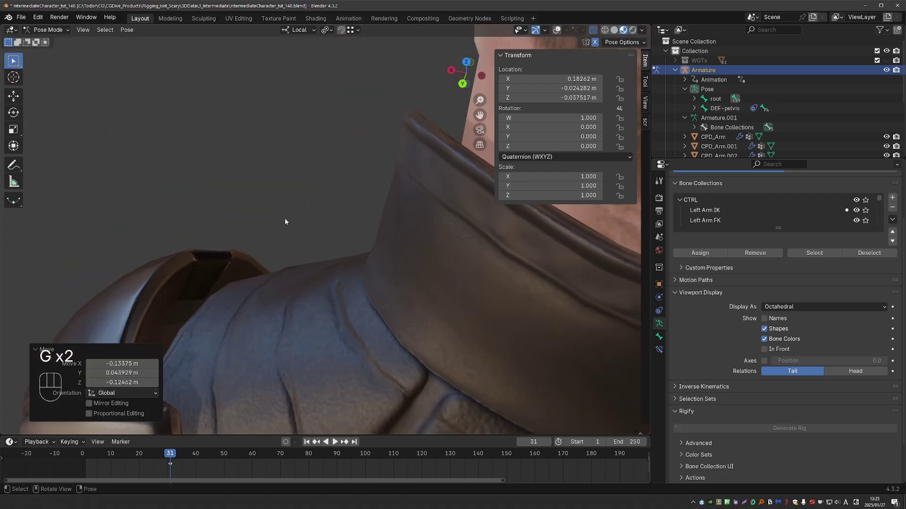
pyautogui.scroll(-4, 220, 295)
pyautogui.moveTo(220, 295); pyautogui.dragTo(239, 263, button='middle')
pyautogui.press('g')
pyautogui.rightClick(230, 202)
pyautogui.scroll(2, 226, 199)
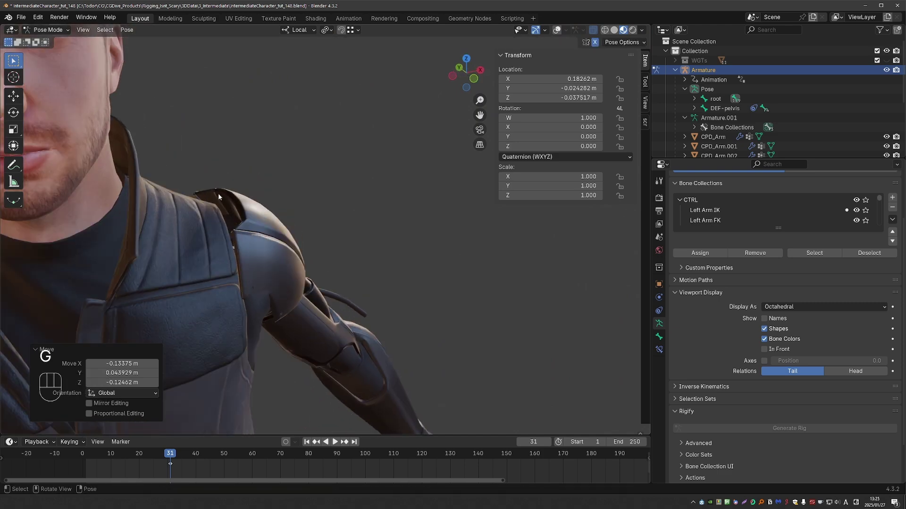
# - Check the shoulder from another angle with one more cancelled move of arm-target-IK.L
pyautogui.scroll(-3, 227, 215)
pyautogui.moveTo(227, 215)
pyautogui.mouseDown(button='middle')
pyautogui.moveTo(220, 194)
pyautogui.moveTo(244, 192)
pyautogui.moveTo(256, 307)
pyautogui.moveTo(278, 285)
pyautogui.moveTo(224, 293)
pyautogui.moveTo(221, 324)
pyautogui.mouseUp(button='middle')
pyautogui.scroll(-3, 249, 190)
pyautogui.press('g')
pyautogui.rightClick(249, 191)
pyautogui.scroll(2, 222, 310)
# - Clear arm-target-IK.L's location and rotation, and return to Object Mode with the overlays shown
pyautogui.hotkey('alt', 'g')
pyautogui.hotkey('alt', 'r')
pyautogui.scroll(-4, 221, 324)
pyautogui.scroll(3, 221, 324)
pyautogui.press('z')
pyautogui.press('Tab')
pyautogui.scroll(3, 268, 230)
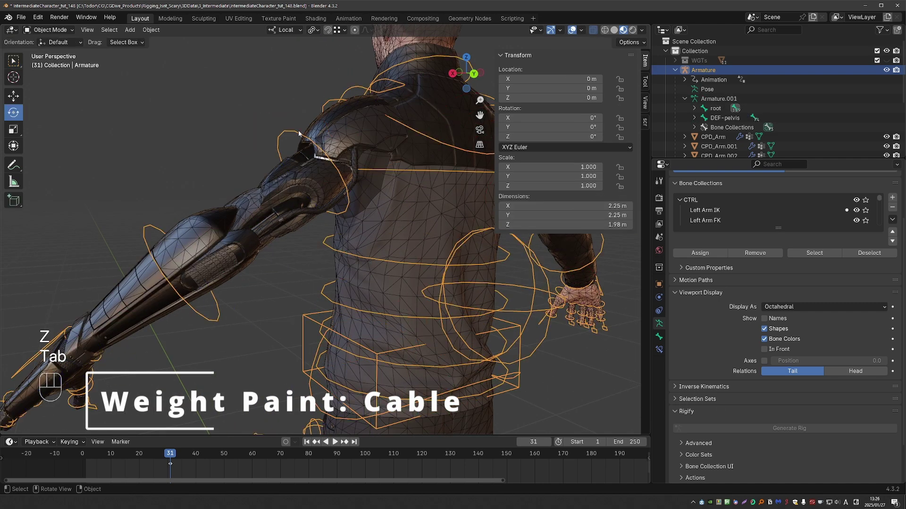
# - Enter Weight Paint mode on the upper-arm cable CPD_Arm.003 with the armature selected, and pick the DEF-upper_arm.L bone
pyautogui.hotkey('ctrl', 'z')
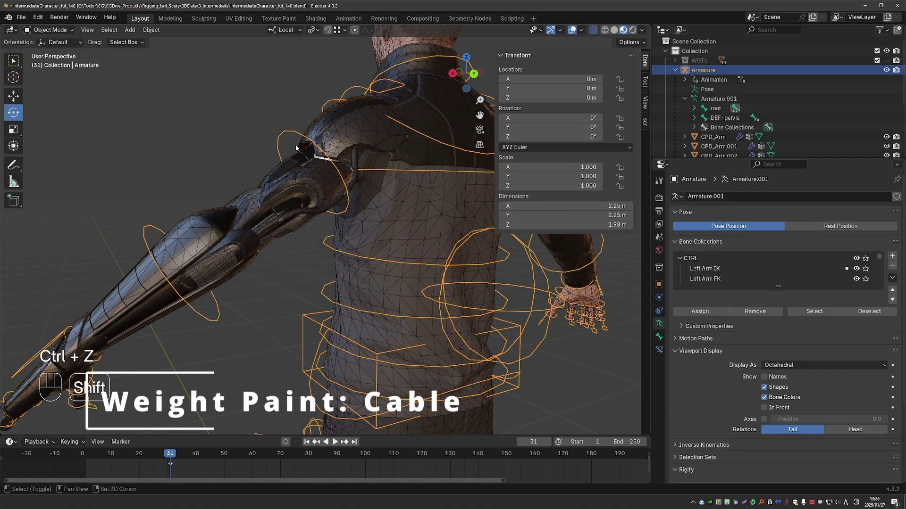
pyautogui.keyDown('shift'); pyautogui.click(312, 211); pyautogui.keyUp('shift')
pyautogui.hotkey('ctrl', 'Tab')
pyautogui.click(250, 178)
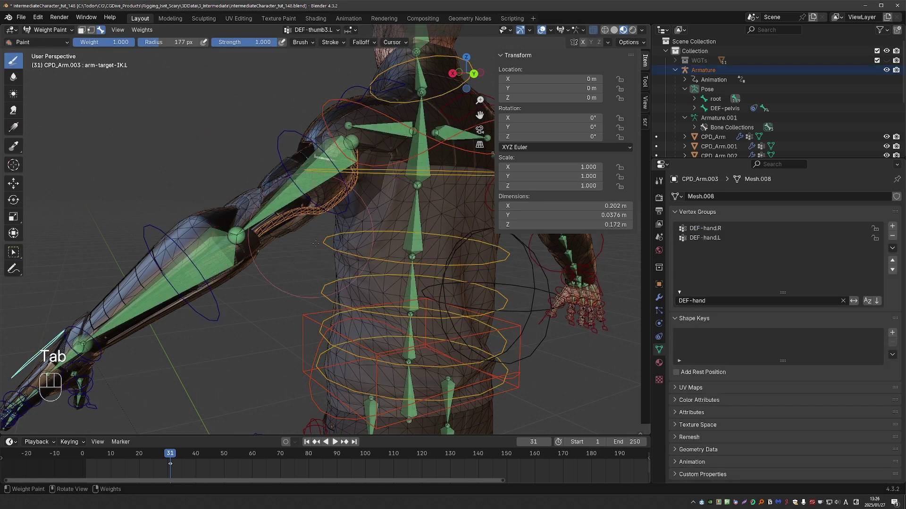
pyautogui.scroll(3, 259, 189)
pyautogui.keyDown('alt'); pyautogui.click(258, 188); pyautogui.keyUp('alt')
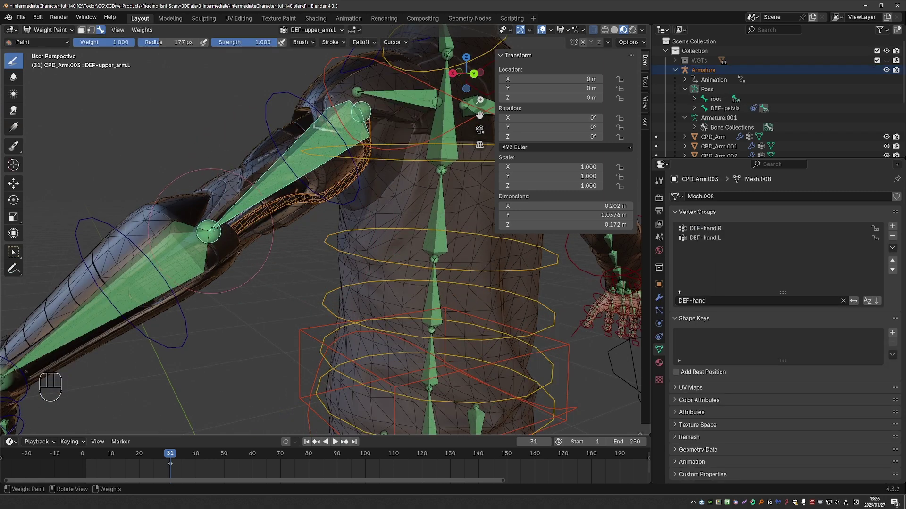
# - Set the Paint brush's blend mode to Add and its strength to 0.274
pyautogui.click(644, 83)
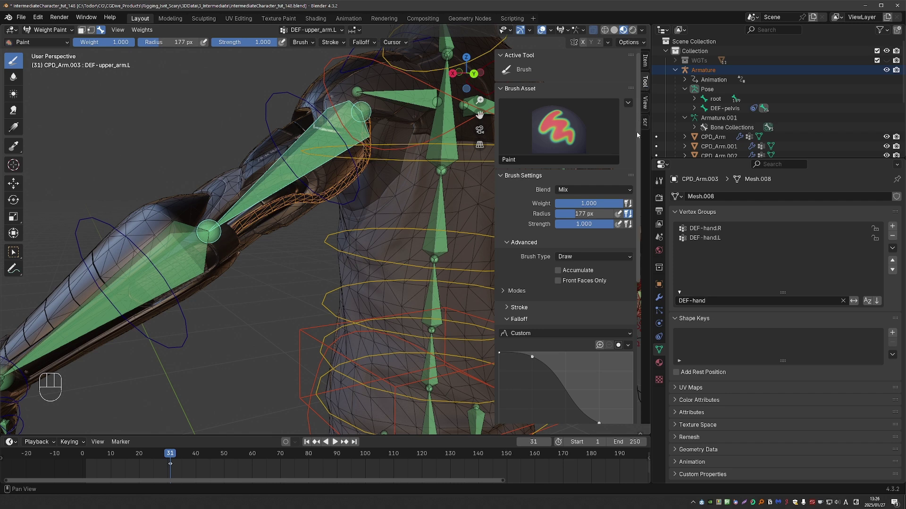
pyautogui.click(568, 146)
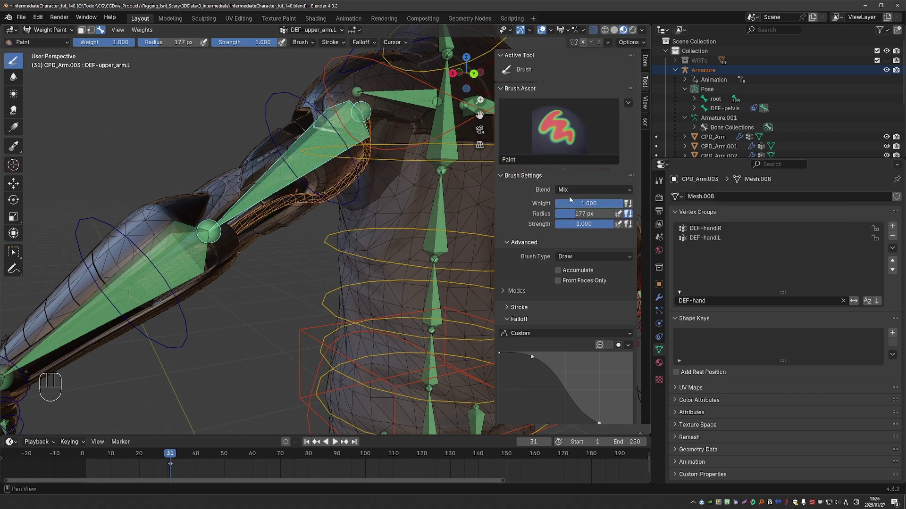
pyautogui.click(571, 191)
pyautogui.click(574, 200)
pyautogui.click(575, 191)
pyautogui.click(577, 291)
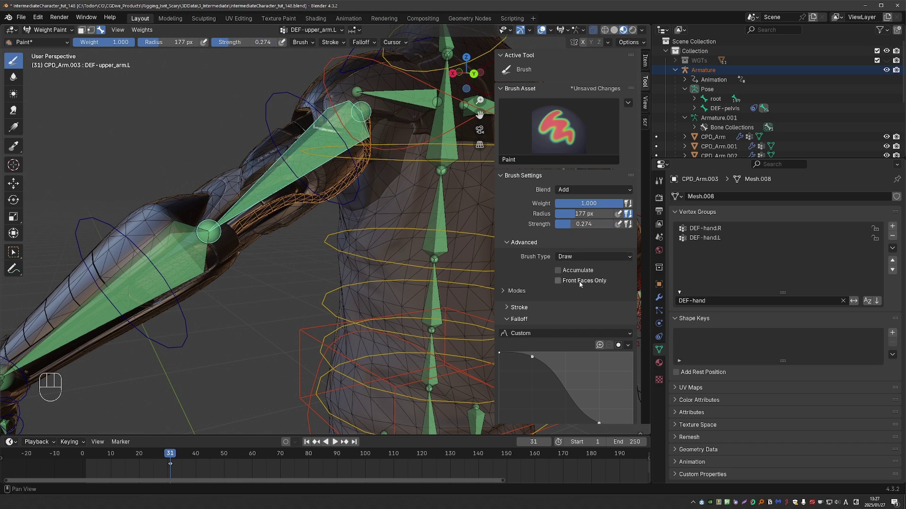
# - Turn off Mirror Vertex Groups in the brush symmetry settings and bring the cable into view for painting
pyautogui.scroll(-10, 588, 315)
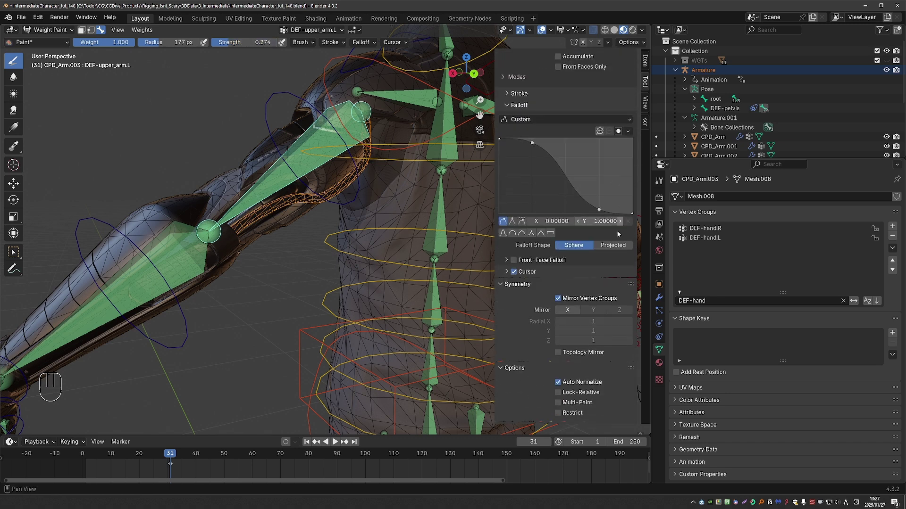
pyautogui.click(558, 299)
pyautogui.moveTo(330, 180); pyautogui.dragTo(349, 174, button='middle')
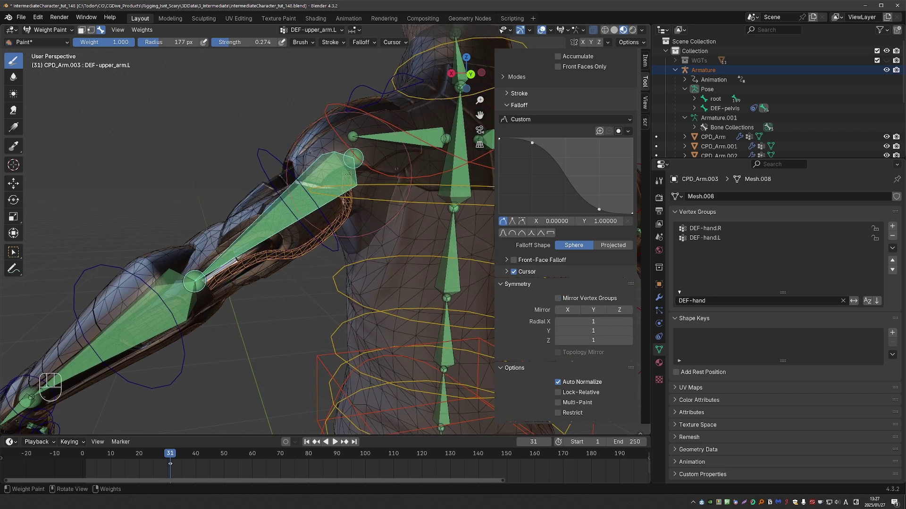
# - Paint the cable's upper length to DEF-upper_arm.L and its elbow end to DEF-lower_arm.L
pyautogui.moveTo(349, 174); pyautogui.dragTo(341, 195)
pyautogui.moveTo(313, 233); pyautogui.dragTo(270, 257)
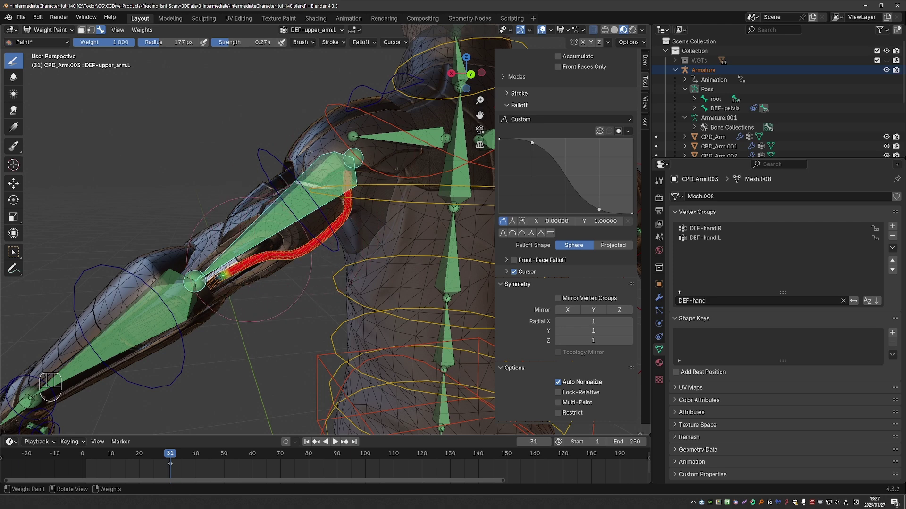
pyautogui.press('alt')
pyautogui.keyDown('alt'); pyautogui.click(127, 309); pyautogui.keyUp('alt')
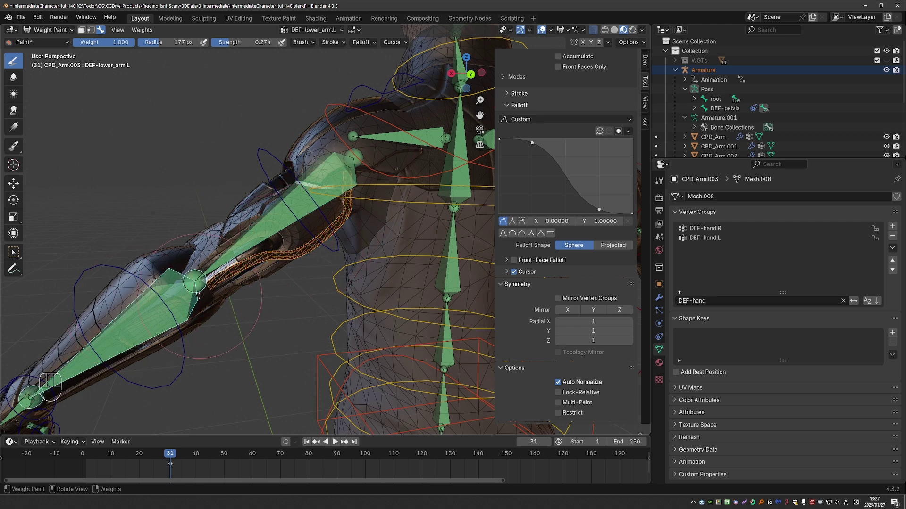
pyautogui.moveTo(199, 296); pyautogui.dragTo(208, 310, button='middle')
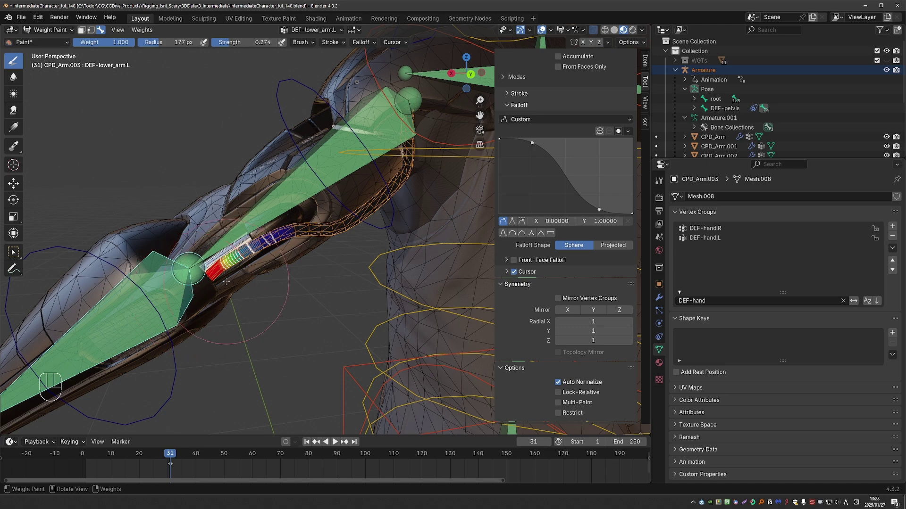
# - Isolate the cable in local view, blur the DEF-lower_arm.L weights from the elbow up the cable, and return to the full scene
pyautogui.press('KP_Divide')
pyautogui.scroll(7, 262, 195)
pyautogui.scroll(5, 340, 244)
pyautogui.keyDown('shift'); pyautogui.moveTo(361, 184); pyautogui.dragTo(324, 246, button='middle'); pyautogui.keyUp('shift')
pyautogui.scroll(2, 339, 244)
pyautogui.scroll(-4, 330, 244)
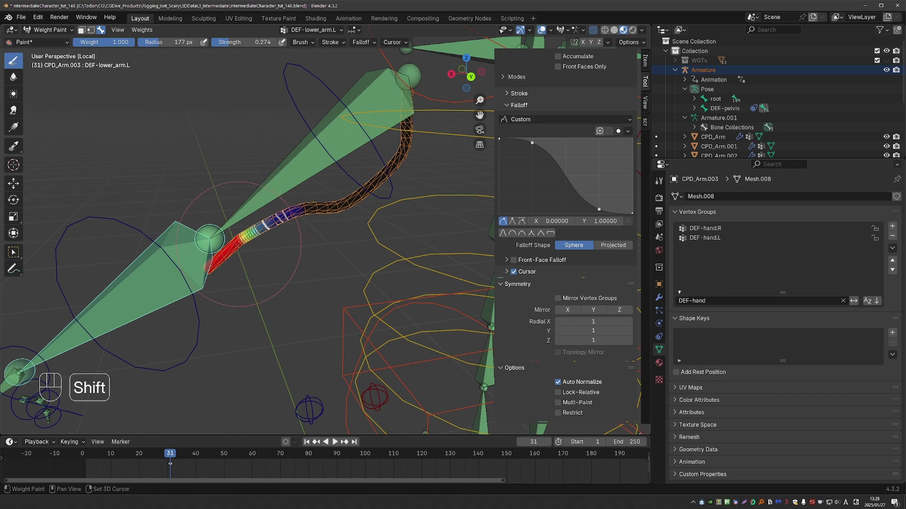
pyautogui.keyDown('shift'); pyautogui.moveTo(238, 242); pyautogui.dragTo(338, 206); pyautogui.keyUp('shift')
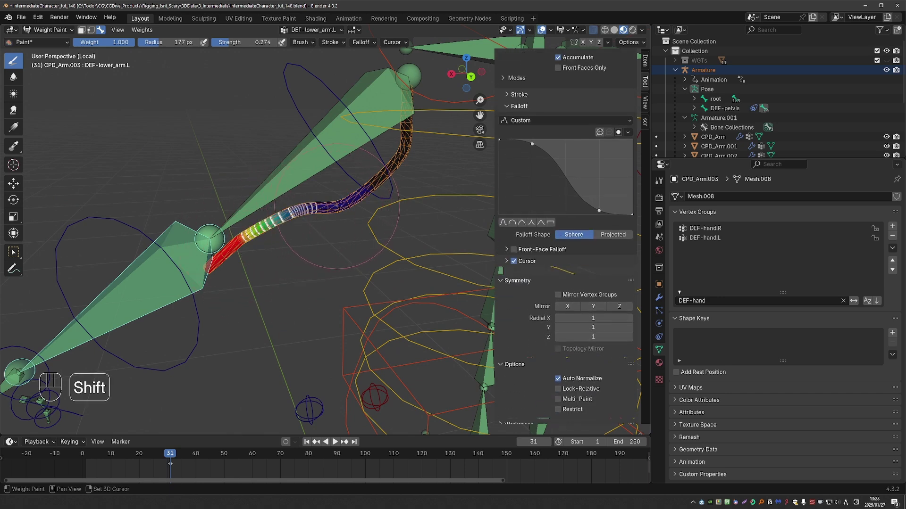
pyautogui.scroll(-4, 329, 257)
pyautogui.keyDown('shift'); pyautogui.moveTo(326, 258); pyautogui.dragTo(354, 202, button='middle'); pyautogui.keyUp('shift')
pyautogui.press('KP_Divide')
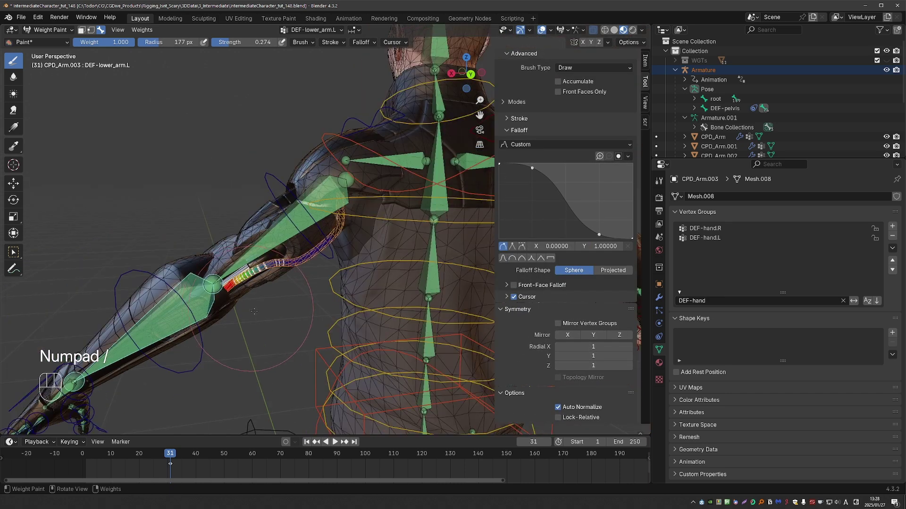
# - Move arm-target-IK.L to bend the left elbow, checking the cable's deformation with the overlays hidden
pyautogui.scroll(2, 198, 288)
pyautogui.keyDown('alt'); pyautogui.click(179, 279); pyautogui.keyUp('alt')
pyautogui.moveTo(265, 278); pyautogui.dragTo(271, 346, button='middle')
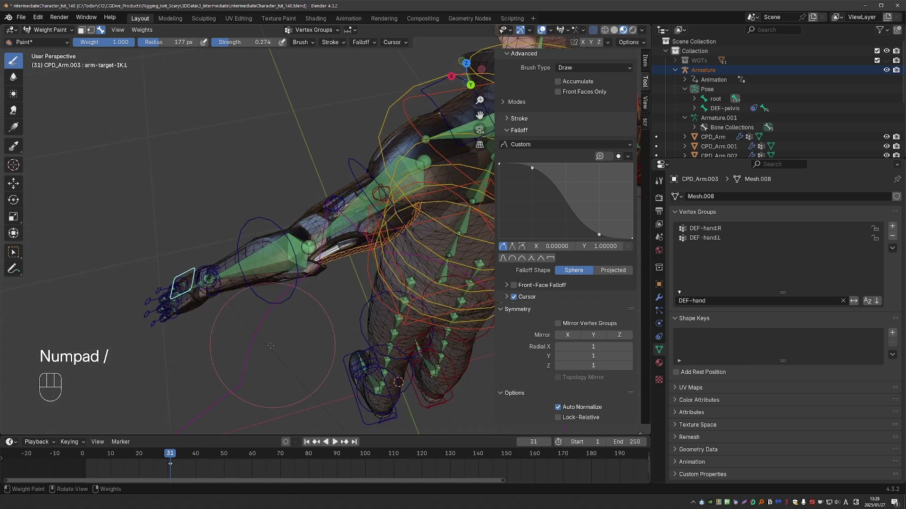
pyautogui.press('g')
pyautogui.click(278, 330)
pyautogui.hotkey('shift', 'alt', 'z')
pyautogui.press('g')
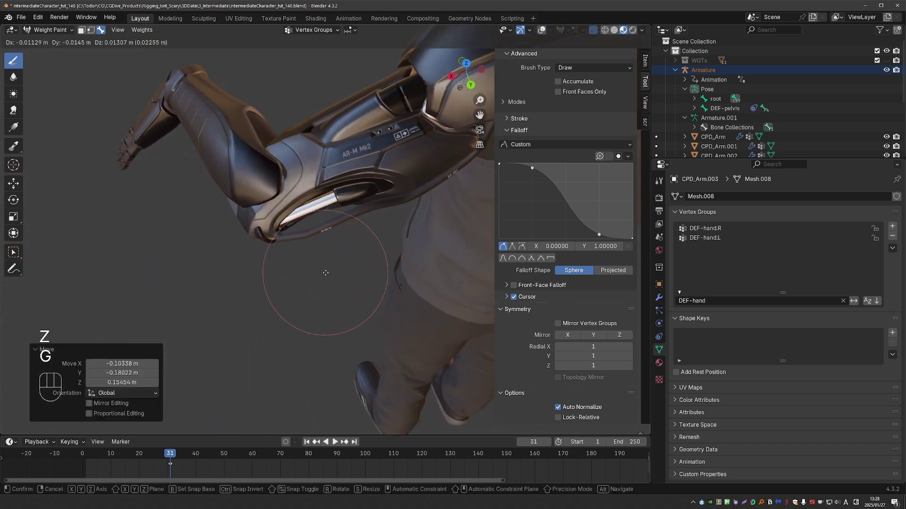
pyautogui.click(325, 272)
pyautogui.press('z')
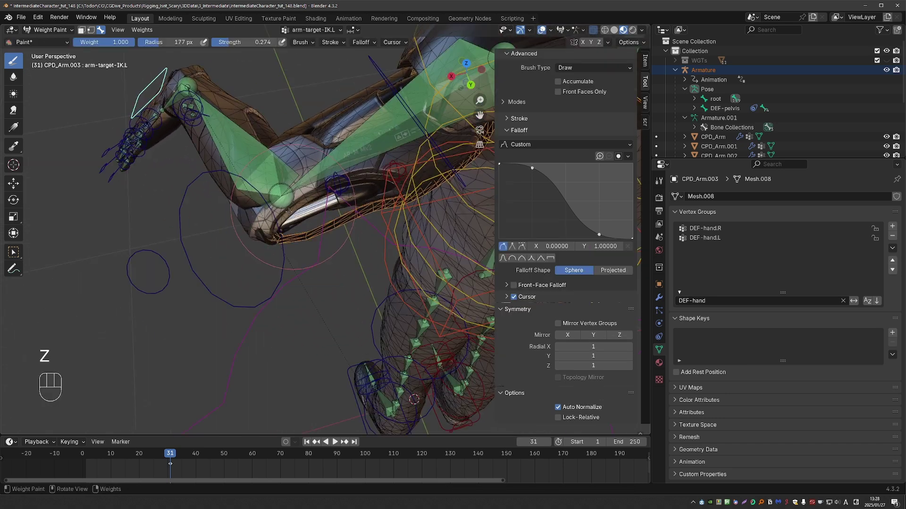
# - Smooth the DEF-lower_arm.L weights along the cable in the bent pose and view the arm without overlays
pyautogui.keyDown('alt'); pyautogui.click(273, 187); pyautogui.keyUp('alt')
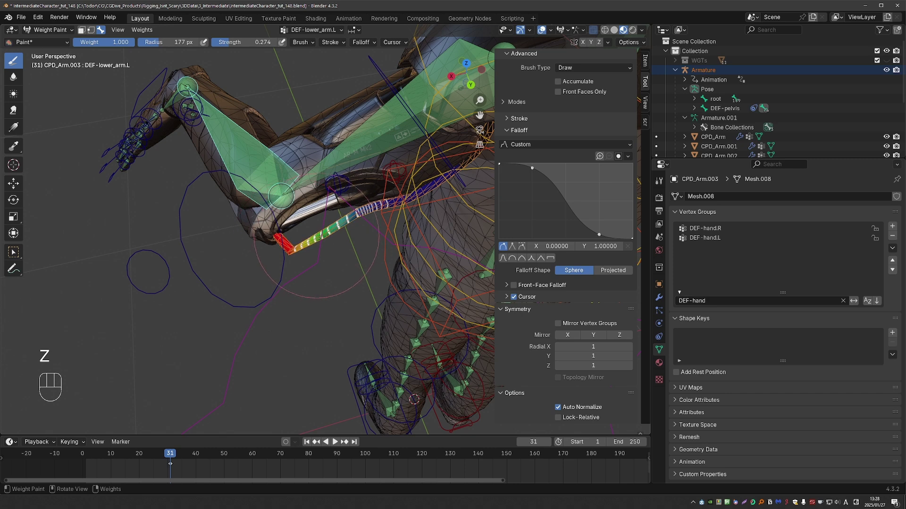
pyautogui.hotkey('ctrl', 'z')
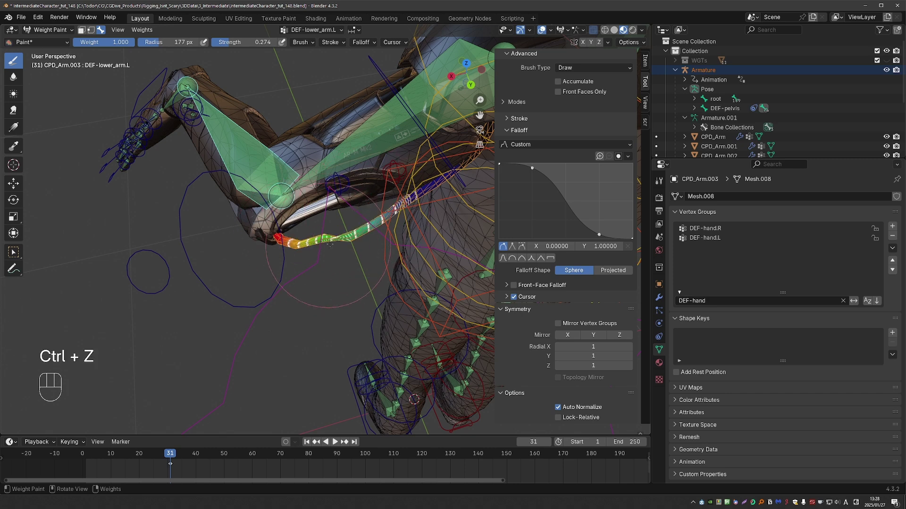
pyautogui.moveTo(325, 245)
pyautogui.keyDown('shift'); pyautogui.mouseDown()
pyautogui.moveTo(311, 244)
pyautogui.moveTo(348, 236)
pyautogui.moveTo(406, 203)
pyautogui.mouseUp(); pyautogui.keyUp('shift')
pyautogui.press('z')
pyautogui.moveTo(340, 264)
pyautogui.mouseDown(button='middle')
pyautogui.moveTo(309, 284)
pyautogui.moveTo(292, 248)
pyautogui.mouseUp(button='middle')
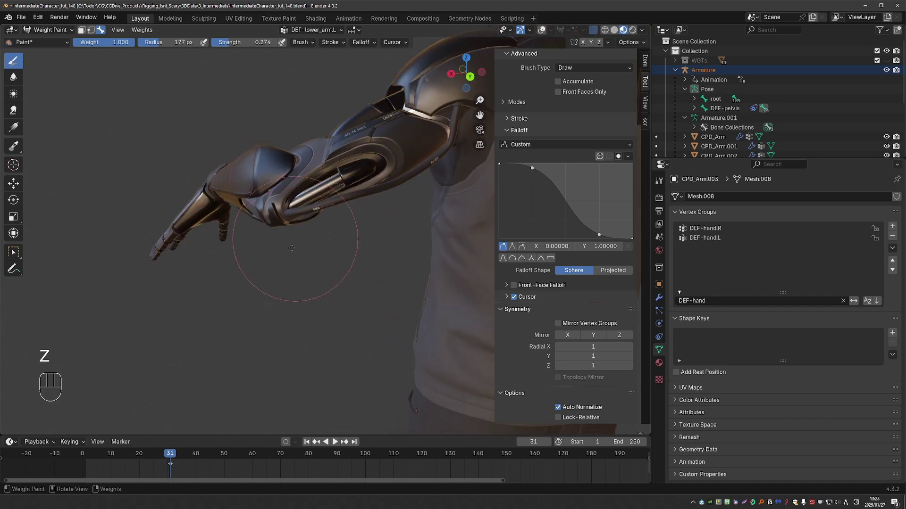
# - Move arm-target-IK.L through further positions to test how the cable follows the bending elbow
pyautogui.press('z')
pyautogui.keyDown('ctrl'); pyautogui.keyDown('shift'); pyautogui.click(216, 186); pyautogui.keyUp('shift'); pyautogui.keyUp('ctrl')
pyautogui.press('z')
pyautogui.press('g')
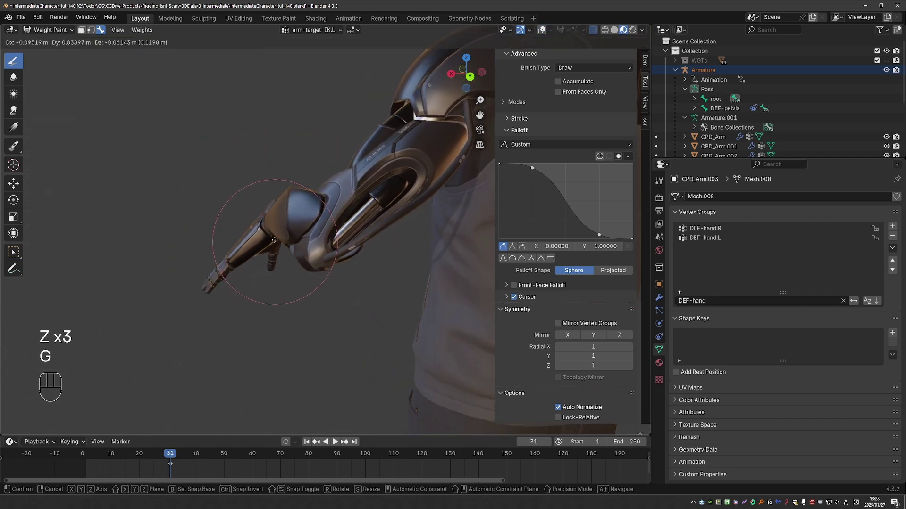
pyautogui.click(275, 240)
pyautogui.scroll(-3, 283, 253)
pyautogui.scroll(1, 315, 294)
pyautogui.press('g')
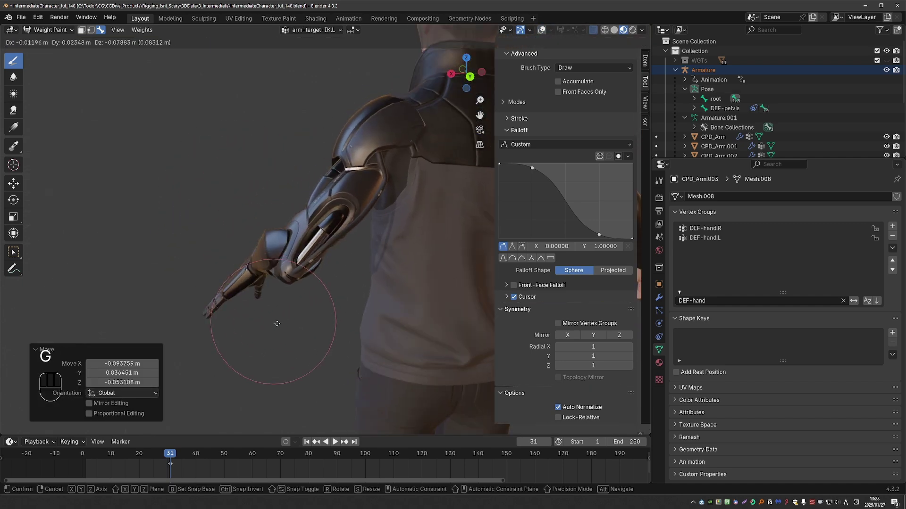
pyautogui.click(274, 368)
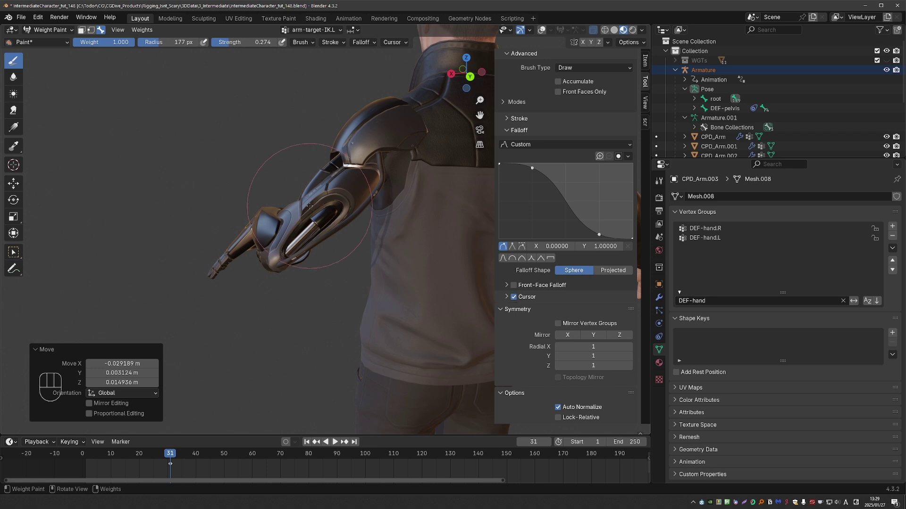
# - Show the overlays and clear arm-target-IK.L's location and rotation
pyautogui.moveTo(309, 206); pyautogui.dragTo(282, 214, button='middle')
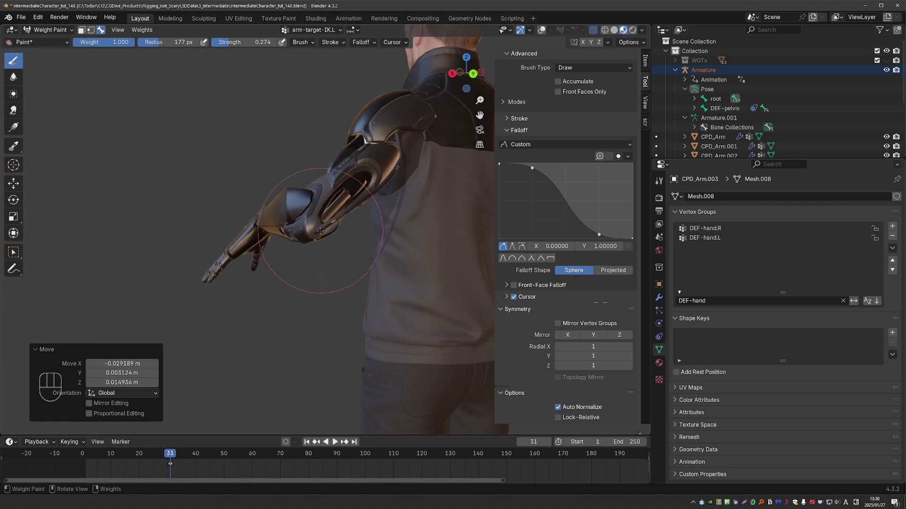
pyautogui.scroll(4, 307, 282)
pyautogui.hotkey('shift', 'alt', 'z')
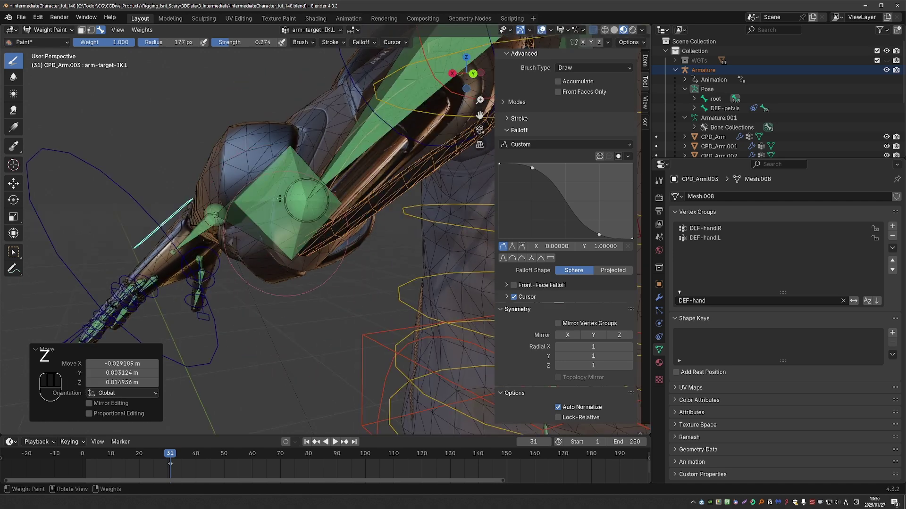
pyautogui.scroll(-5, 287, 246)
pyautogui.moveTo(288, 247)
pyautogui.mouseDown(button='middle')
pyautogui.moveTo(294, 255)
pyautogui.moveTo(282, 244)
pyautogui.moveTo(266, 250)
pyautogui.mouseUp(button='middle')
pyautogui.hotkey('alt', 'g')
pyautogui.hotkey('alt', 'r')
pyautogui.scroll(-2, 296, 258)
pyautogui.scroll(1, 267, 249)
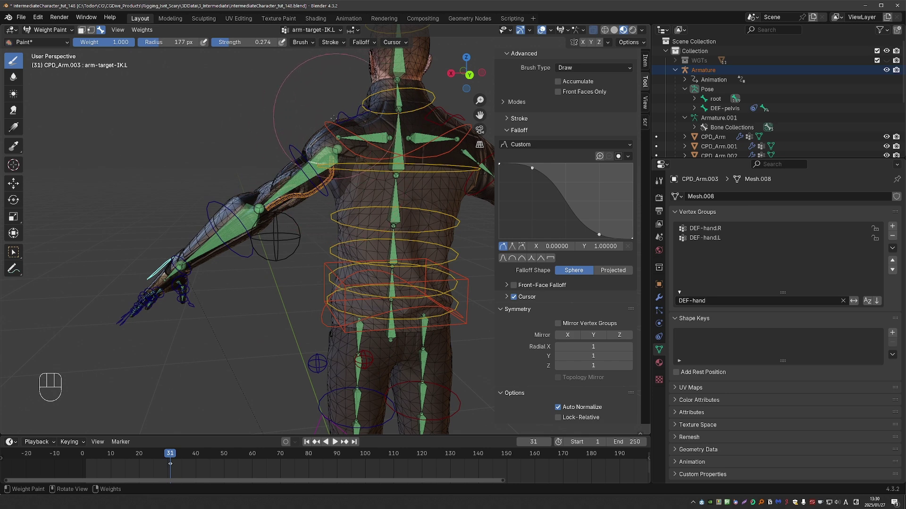
# - Leave Weight Paint mode, select the armature, and enter Pose Mode
pyautogui.moveTo(66, 319); pyautogui.dragTo(356, 235, button='middle')
pyautogui.press('Tab')
pyautogui.click(258, 240)
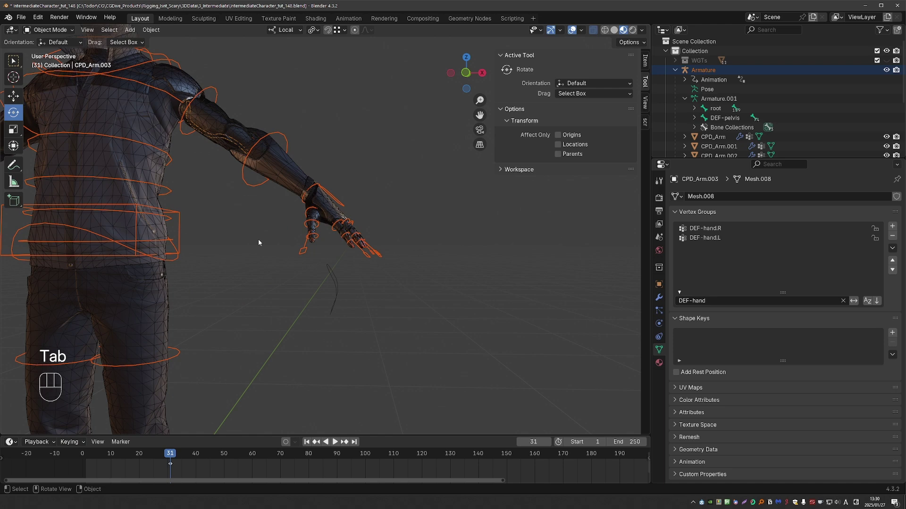
pyautogui.keyDown('shift'); pyautogui.click(338, 204); pyautogui.keyUp('shift')
pyautogui.press('Tab')
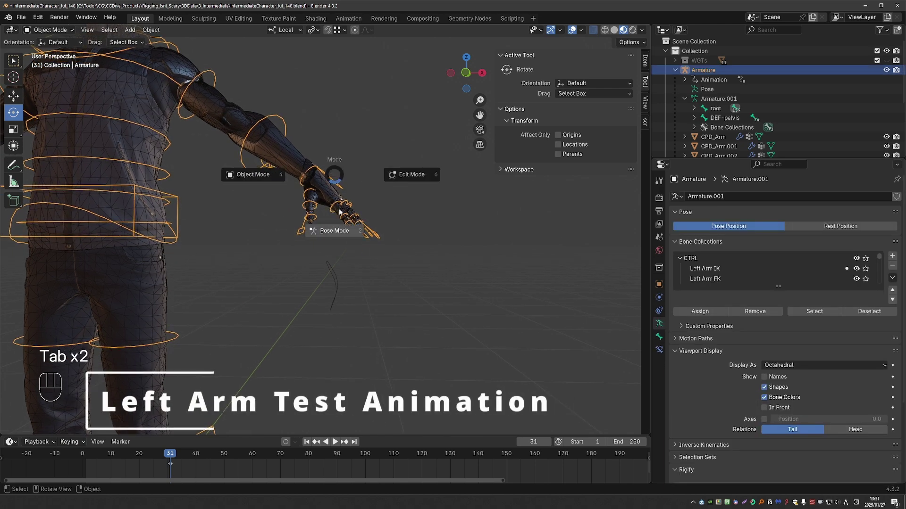
pyautogui.click(340, 211)
# - Select all bones, delete the existing keyframes at frame 31, and go to frame 1
pyautogui.scroll(-2, 334, 190)
pyautogui.keyDown('shift'); pyautogui.moveTo(330, 194); pyautogui.dragTo(365, 141, button='middle'); pyautogui.keyUp('shift')
pyautogui.press('a')
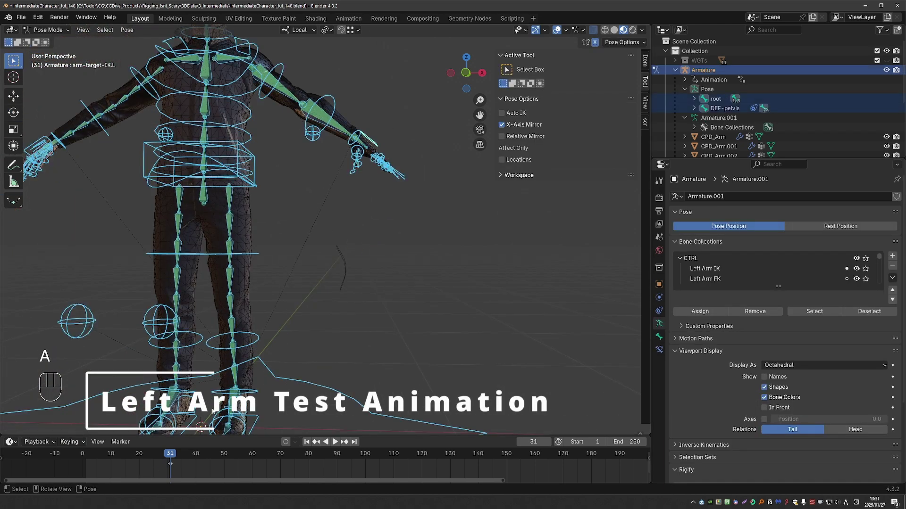
pyautogui.hotkey('ctrl', 'z')
pyautogui.moveTo(297, 267)
pyautogui.mouseDown(button='middle')
pyautogui.moveTo(301, 284)
pyautogui.moveTo(291, 251)
pyautogui.mouseUp(button='middle')
pyautogui.scroll(-4, 284, 253)
pyautogui.press('a')
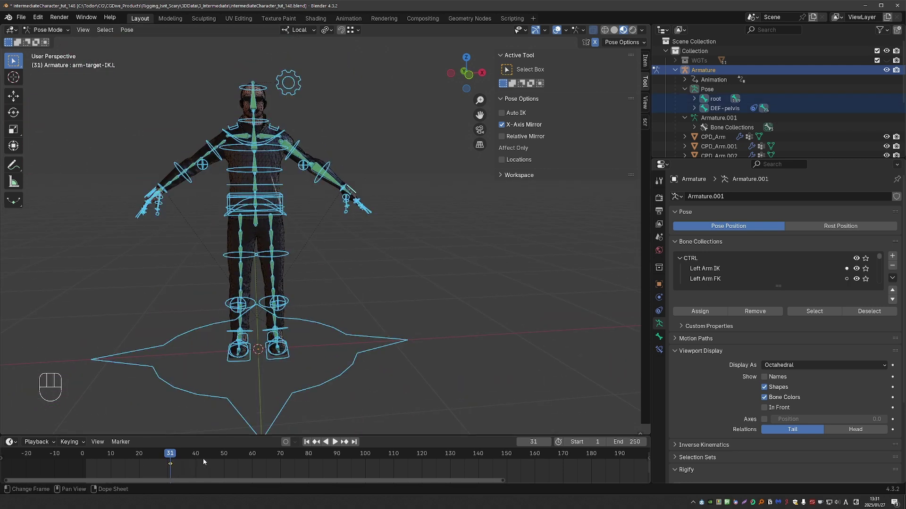
pyautogui.press('Delete')
pyautogui.moveTo(160, 465); pyautogui.dragTo(86, 466)
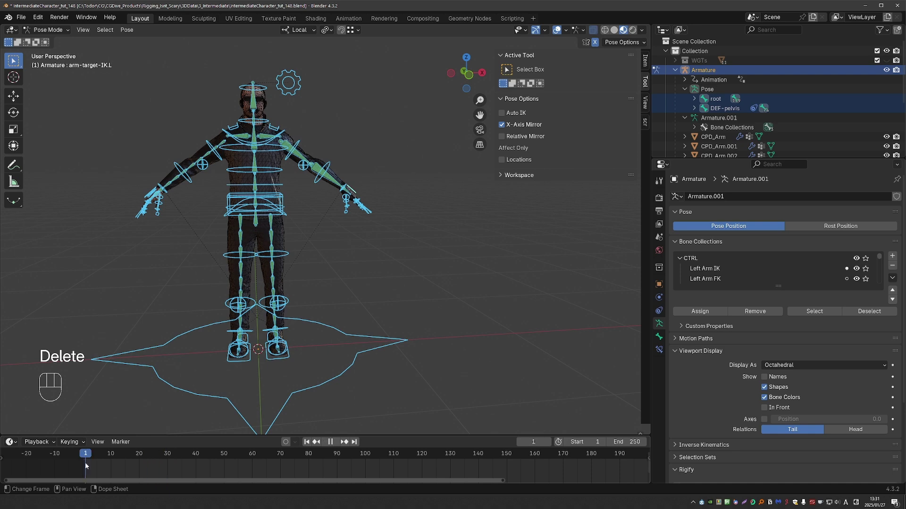
# - Select arm-target-IK.L and arm-pole-IK.L in their rest positions and keyframe them at frame 1
pyautogui.scroll(5, 367, 194)
pyautogui.click(331, 176)
pyautogui.keyDown('shift'); pyautogui.moveTo(330, 198); pyautogui.dragTo(318, 293, button='middle'); pyautogui.keyUp('shift')
pyautogui.scroll(-2, 319, 293)
pyautogui.press('g')
pyautogui.press('g')
pyautogui.press('g')
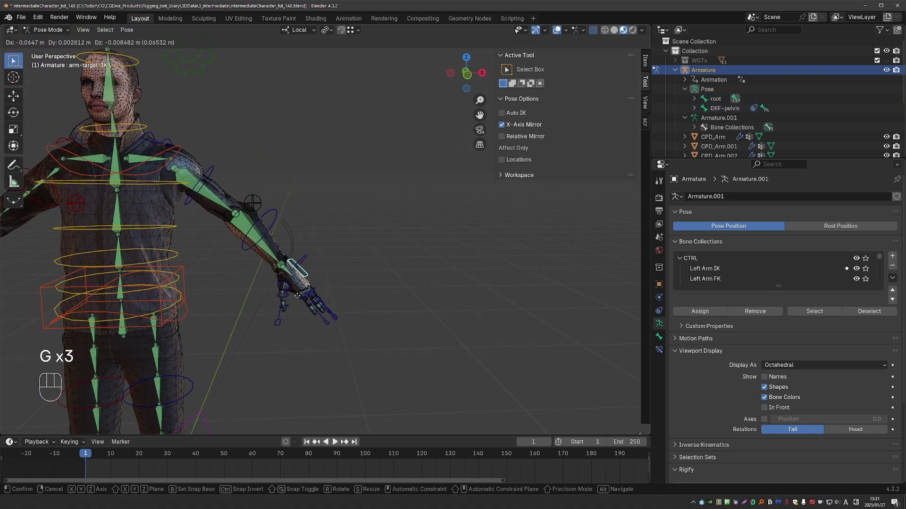
pyautogui.rightClick(307, 295)
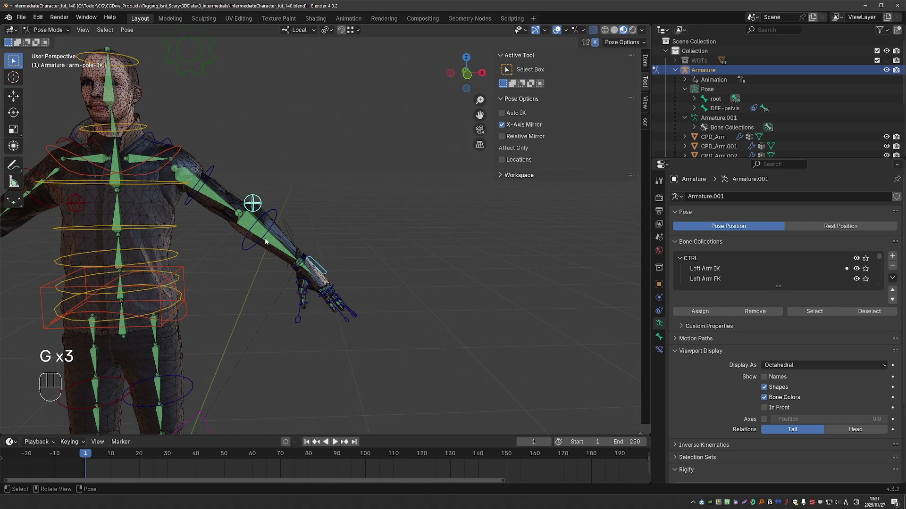
# - At frame 10, in front view, move arm-target-IK.L down beside the body and rotate it about 50 degrees
pyautogui.moveTo(95, 450); pyautogui.dragTo(110, 452)
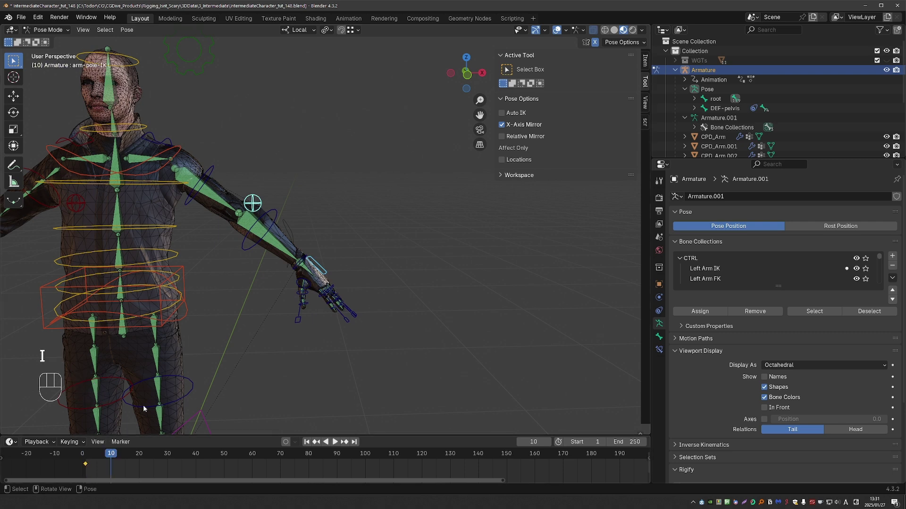
pyautogui.press('KP_1')
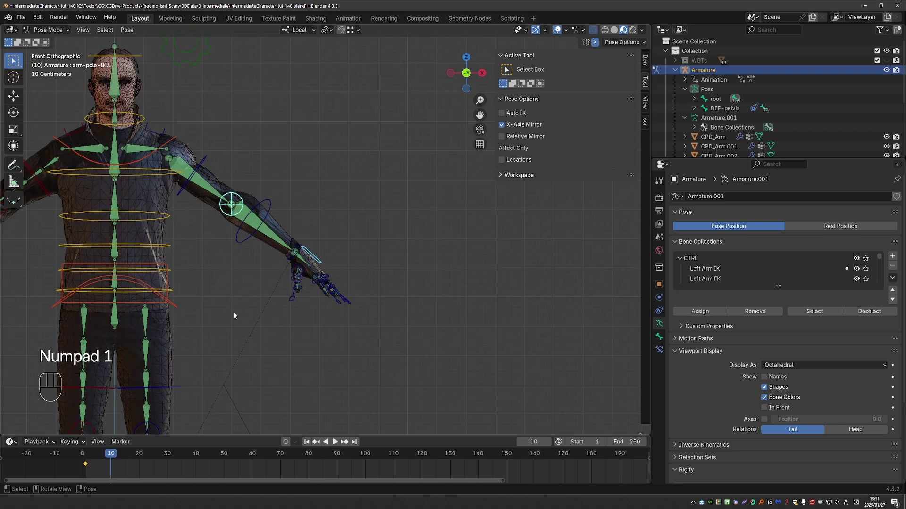
pyautogui.keyDown('shift'); pyautogui.moveTo(235, 314); pyautogui.dragTo(254, 278, button='middle'); pyautogui.keyUp('shift')
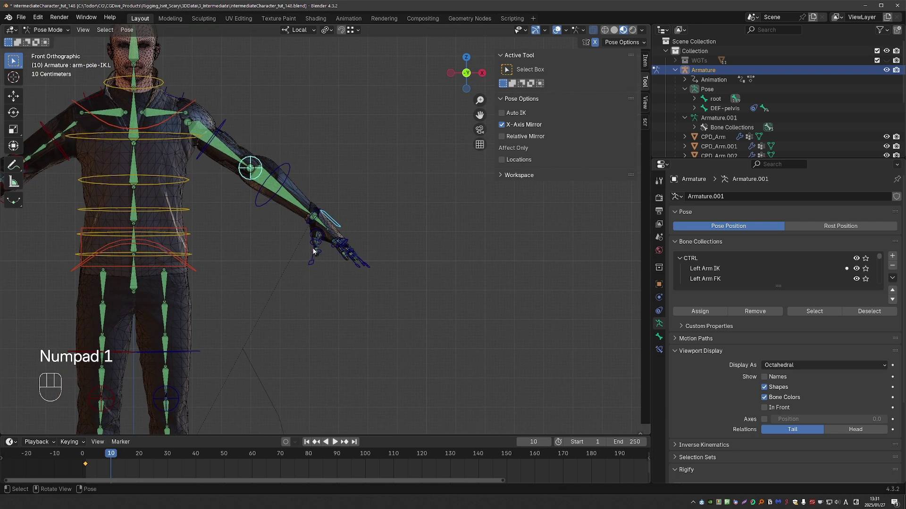
pyautogui.click(338, 227)
pyautogui.press('g')
pyautogui.click(237, 320)
pyautogui.press('r')
pyautogui.click(239, 328)
pyautogui.press('g')
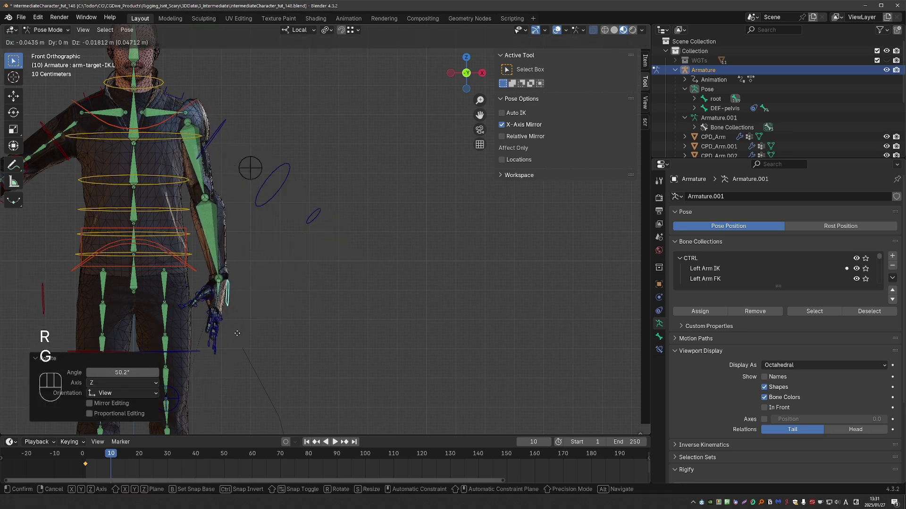
pyautogui.click(243, 340)
pyautogui.press('g')
pyautogui.click(249, 337)
# - Keyframe arm-target-IK.L and arm-pole-IK.L at frame 10, and advance to frame 20
pyautogui.keyDown('shift'); pyautogui.click(252, 178); pyautogui.keyUp('shift')
pyautogui.press('i')
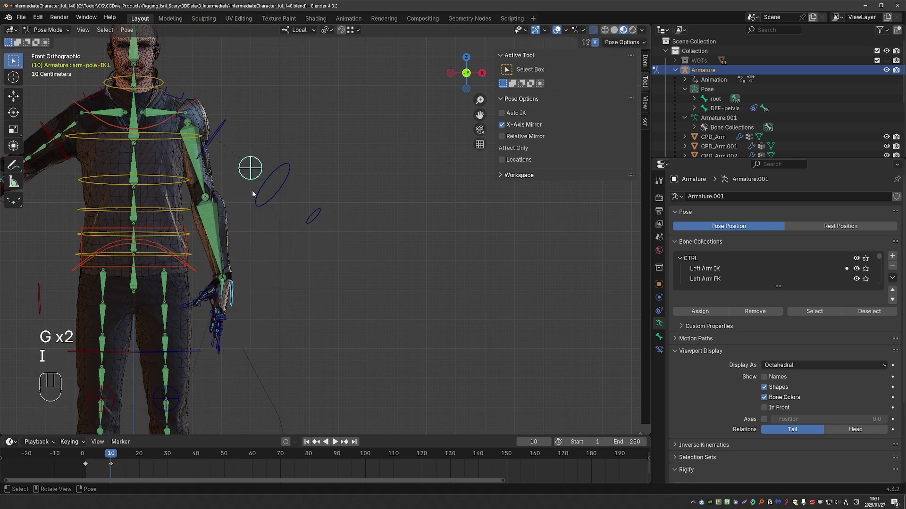
pyautogui.press('space')
pyautogui.press('space')
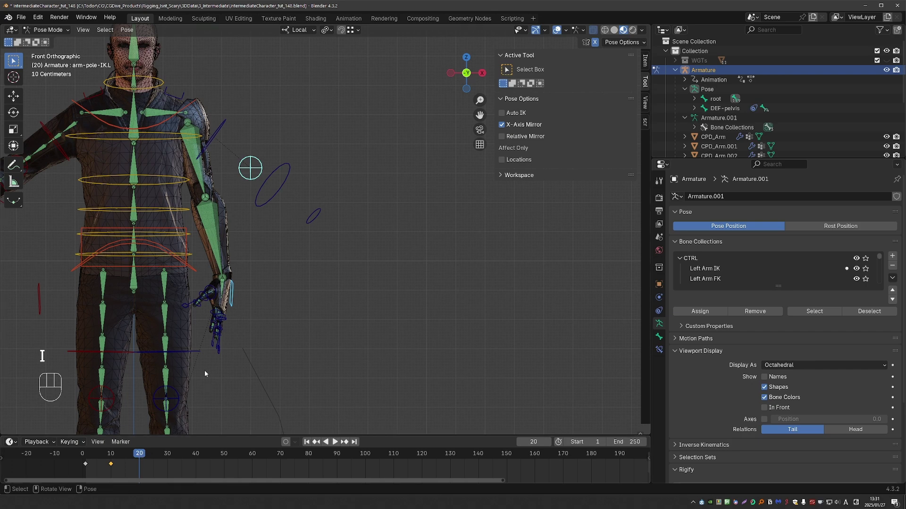
# - In side view, raise arm-target-IK.L to shoulder height in front of the body and rotate the hand to match
pyautogui.click(235, 303)
pyautogui.press('KP_3')
pyautogui.press('g')
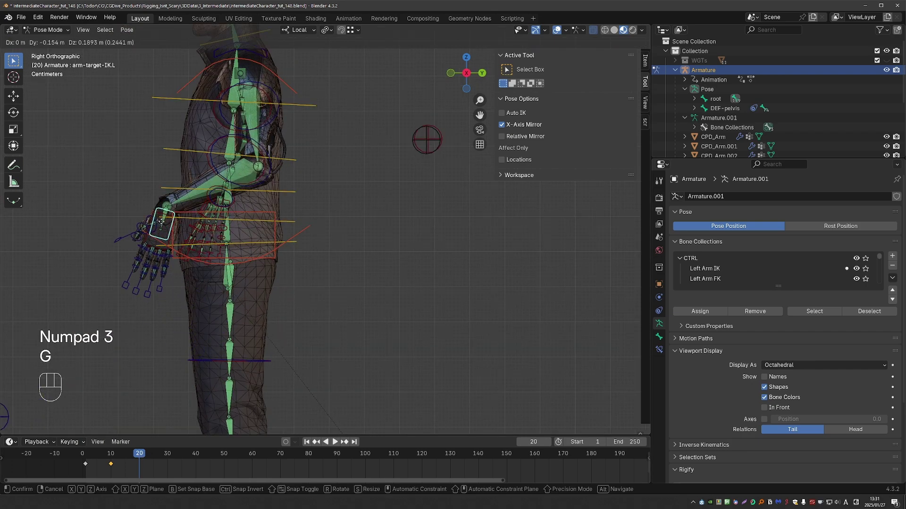
pyautogui.click(88, 113)
pyautogui.press('r')
pyautogui.click(84, 190)
pyautogui.press('r')
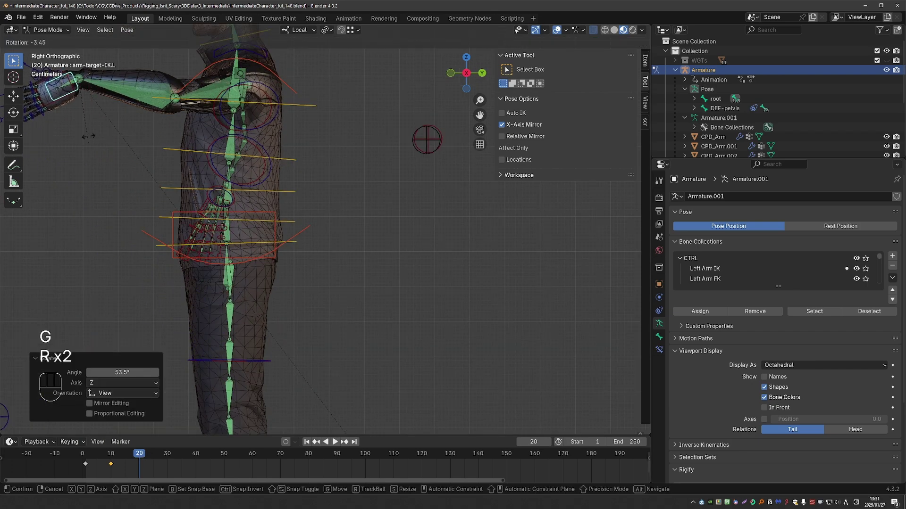
pyautogui.press('r')
pyautogui.click(83, 130)
# - Reposition arm-pole-IK.L to redirect the left elbow at frame 20, checking the pose with the overlays hidden
pyautogui.click(417, 151)
pyautogui.moveTo(417, 152); pyautogui.dragTo(443, 221, button='middle')
pyautogui.scroll(-8, 443, 221)
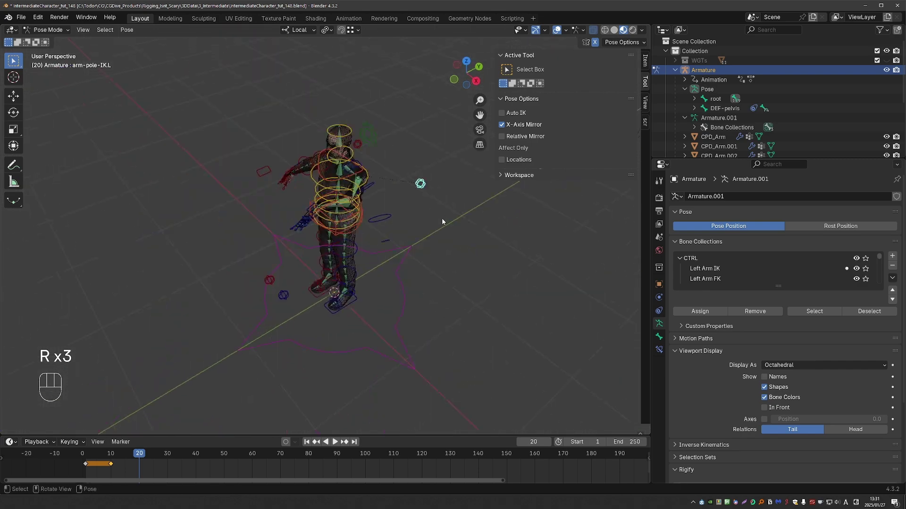
pyautogui.press('g')
pyautogui.click(411, 286)
pyautogui.press('z')
pyautogui.scroll(3, 438, 271)
pyautogui.moveTo(438, 270); pyautogui.dragTo(477, 198, button='middle')
pyautogui.press('g')
pyautogui.click(466, 206)
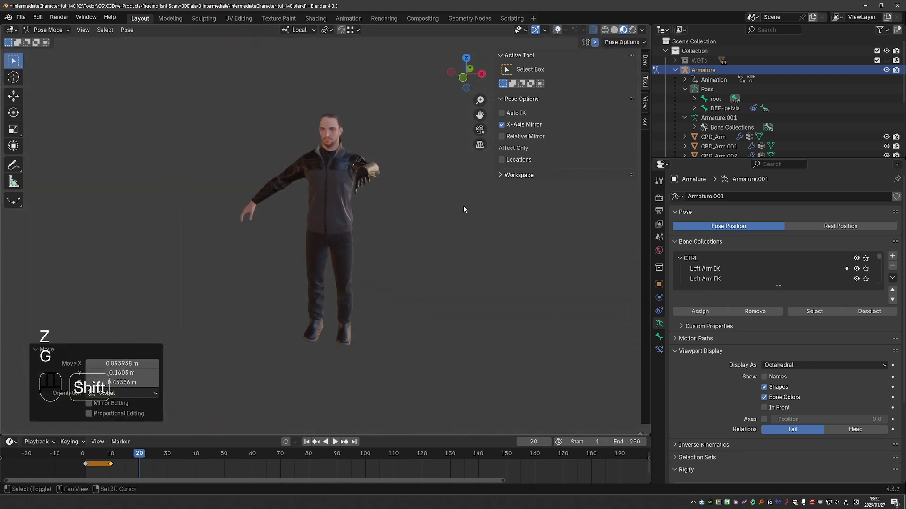
# - Rotate arm-target-IK.L about 20 degrees in the view plane and shift it slightly to refine the forward-reaching left hand at frame 20
pyautogui.scroll(3, 446, 281)
pyautogui.moveTo(444, 283); pyautogui.dragTo(360, 294, button='middle')
pyautogui.press('z')
pyautogui.click(200, 220)
pyautogui.moveTo(292, 228); pyautogui.dragTo(262, 233, button='middle')
pyautogui.press('r')
pyautogui.click(251, 259)
pyautogui.press('g')
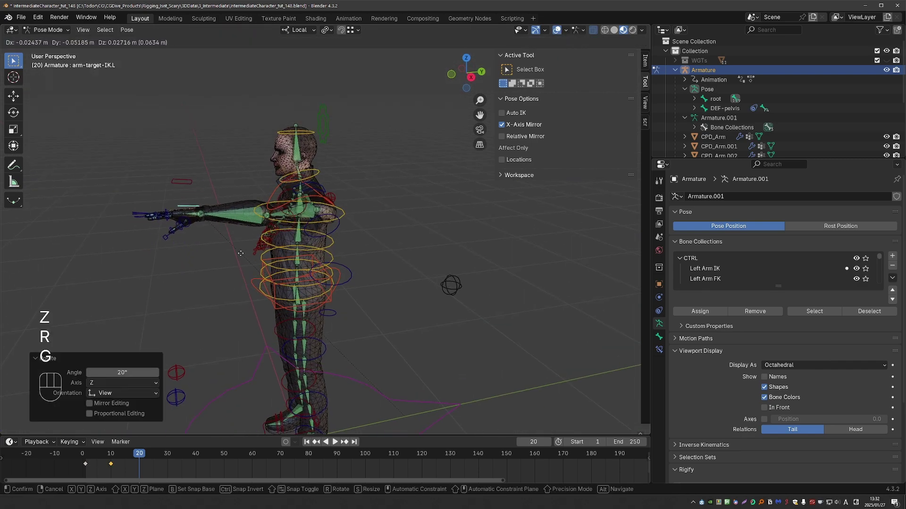
pyautogui.click(248, 257)
# - Move arm-pole-IK.L about 0.39 m forward and raise it about 0.17 m to adjust the left elbow, checking the pose without overlays
pyautogui.click(449, 292)
pyautogui.moveTo(415, 330); pyautogui.dragTo(392, 312, button='middle')
pyautogui.press('g')
pyautogui.click(304, 315)
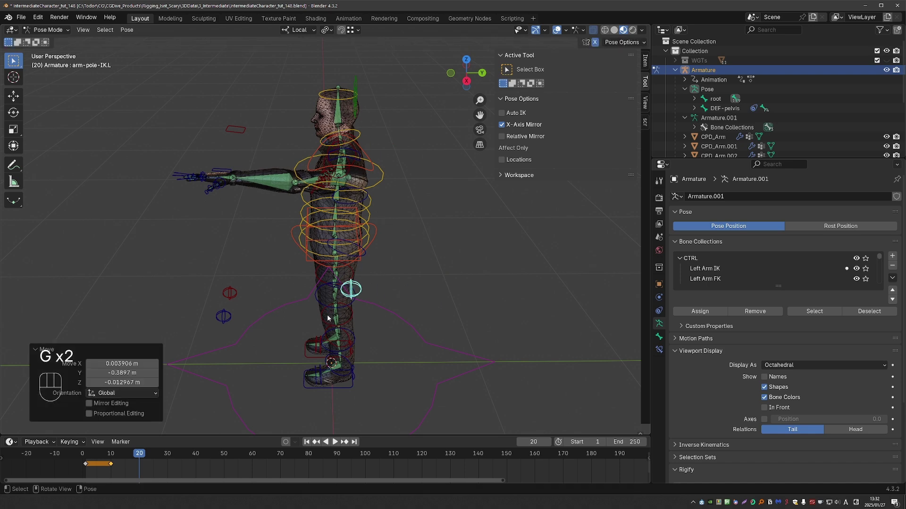
pyautogui.press('z')
pyautogui.moveTo(342, 231); pyautogui.dragTo(441, 215, button='middle')
pyautogui.press('g')
pyautogui.click(406, 213)
pyautogui.scroll(-3, 304, 301)
pyautogui.keyDown('shift'); pyautogui.moveTo(303, 301); pyautogui.dragTo(302, 318, button='middle'); pyautogui.keyUp('shift')
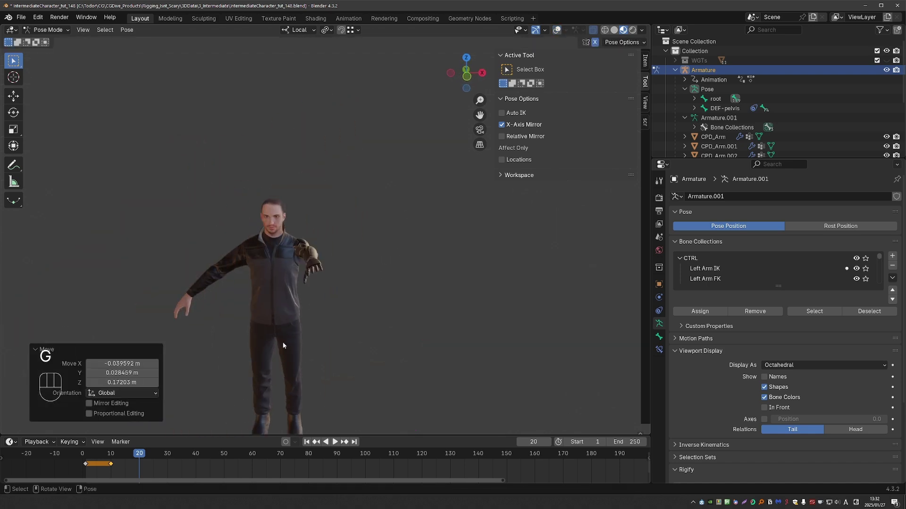
# - Keyframe arm-target-IK.L and arm-pole-IK.L at frame 20, and advance to frame 30
pyautogui.press('a')
pyautogui.press('z')
pyautogui.scroll(2, 309, 279)
pyautogui.click(313, 243)
pyautogui.moveTo(325, 250); pyautogui.dragTo(376, 268, button='middle')
pyautogui.keyDown('shift'); pyautogui.click(378, 235); pyautogui.keyUp('shift')
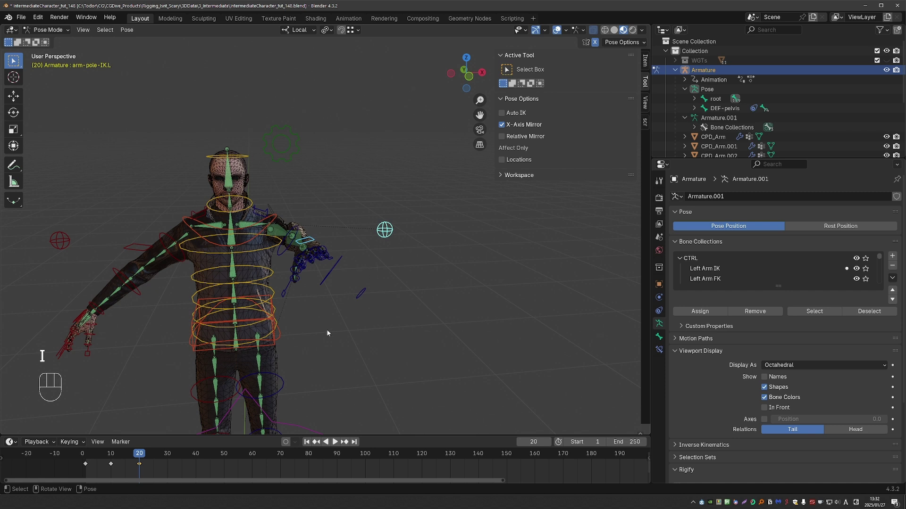
pyautogui.press('space')
pyautogui.press('space')
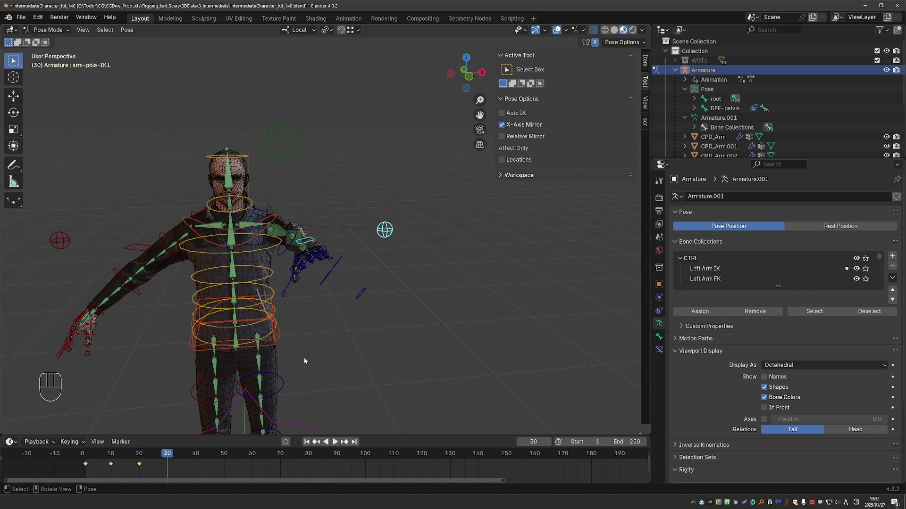
# - Clear the rotation and location of arm-target-IK.L and arm-pole-IK.L at frame 30, and switch to front view
pyautogui.hotkey('alt', 'r')
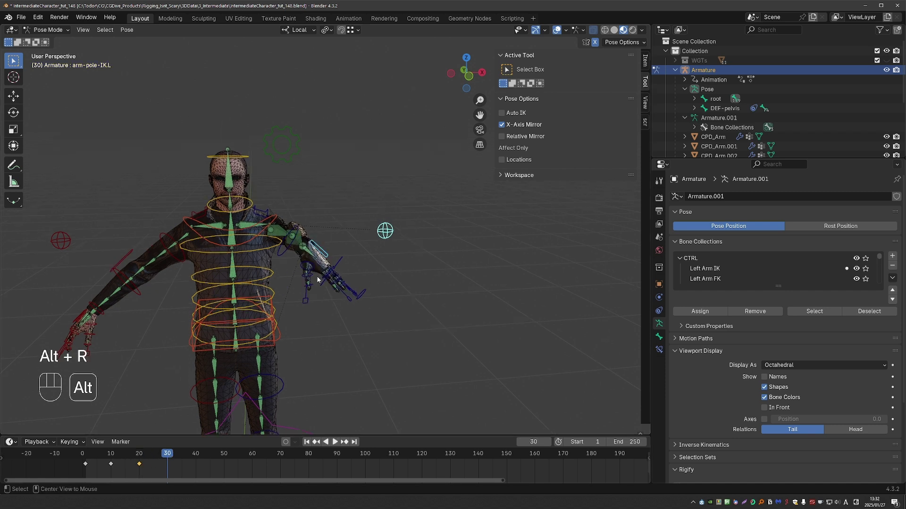
pyautogui.hotkey('alt', 'g')
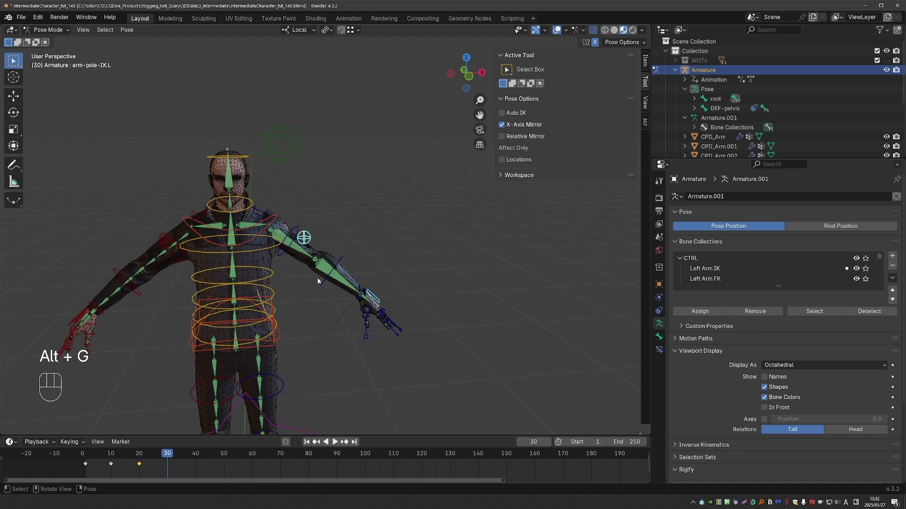
pyautogui.press('KP_1')
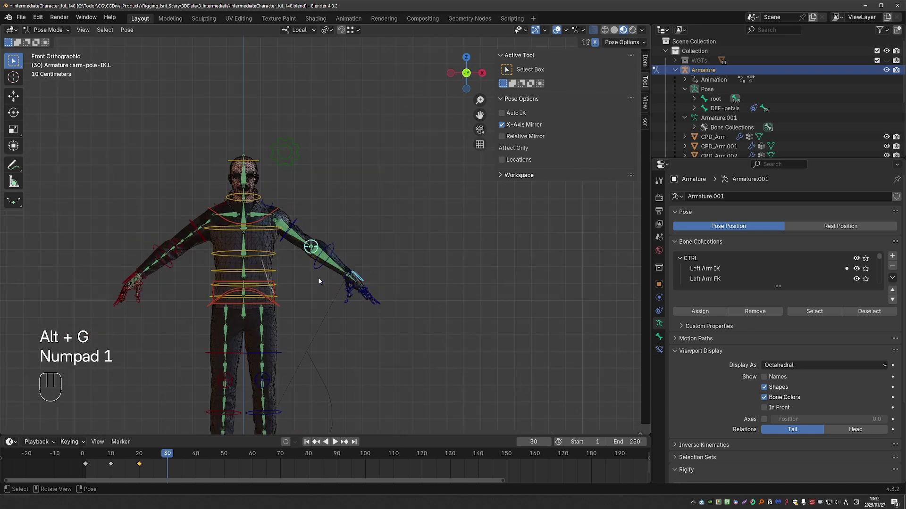